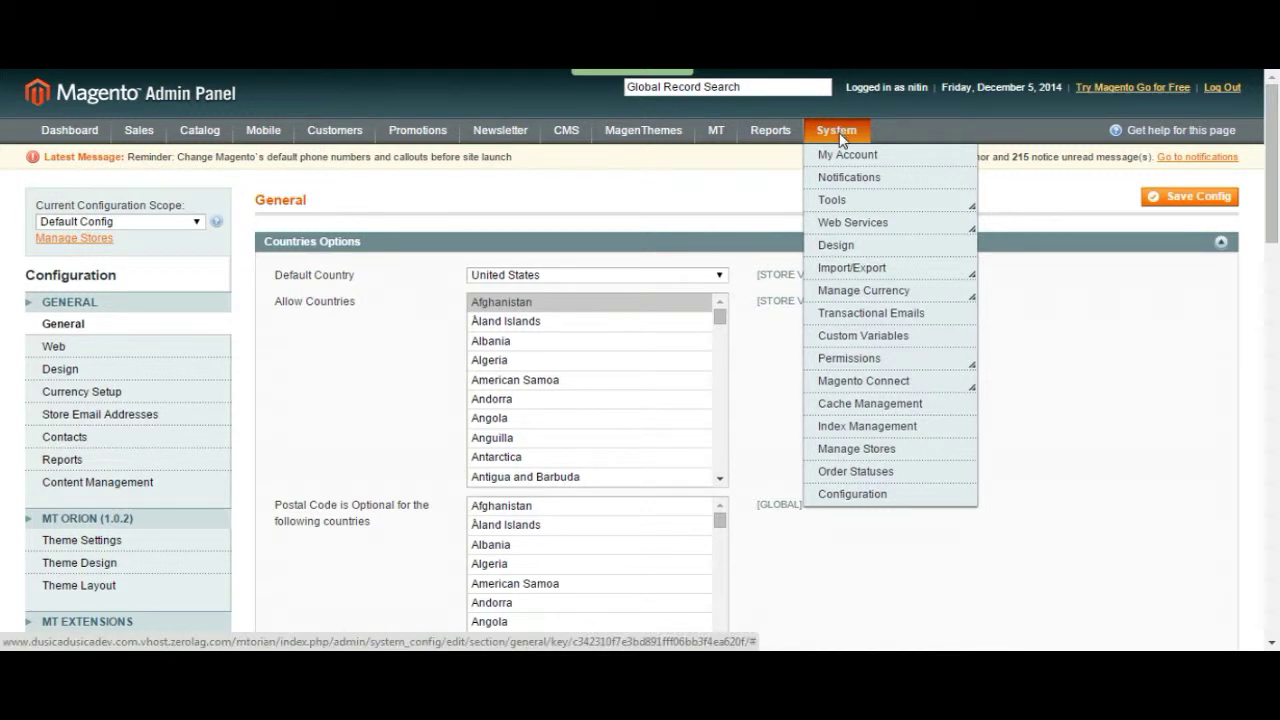
# Open System > Configuration and scroll through General, returning to Countries Options
pyautogui.click(845, 494)
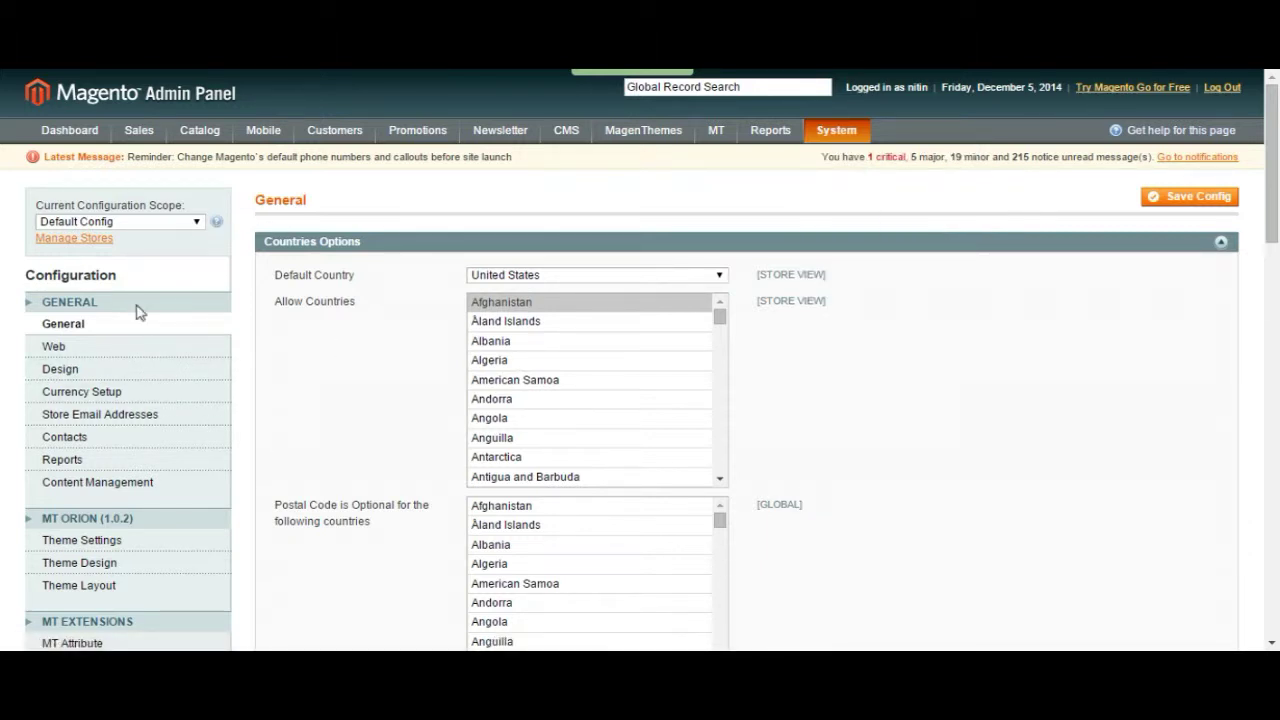
pyautogui.scroll(-2, 137, 309)
pyautogui.scroll(2, 200, 303)
pyautogui.scroll(-8, 118, 308)
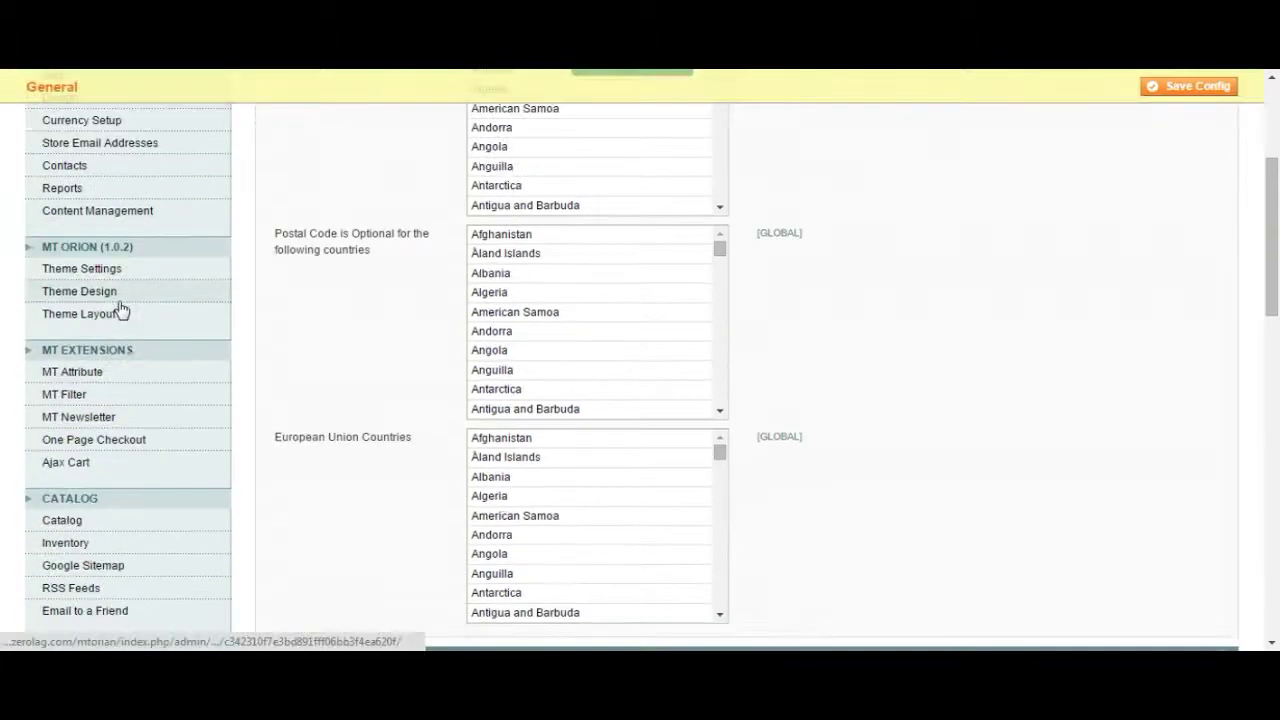
pyautogui.scroll(-3, 95, 457)
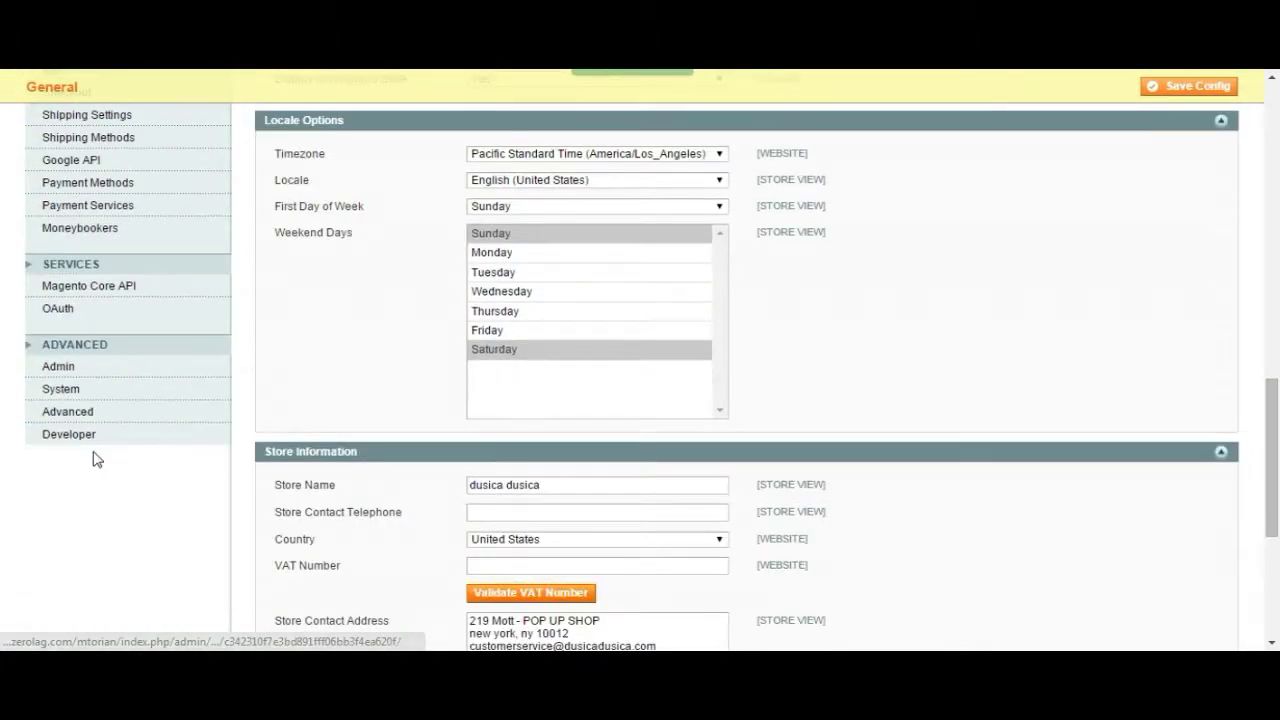
pyautogui.scroll(11, 95, 457)
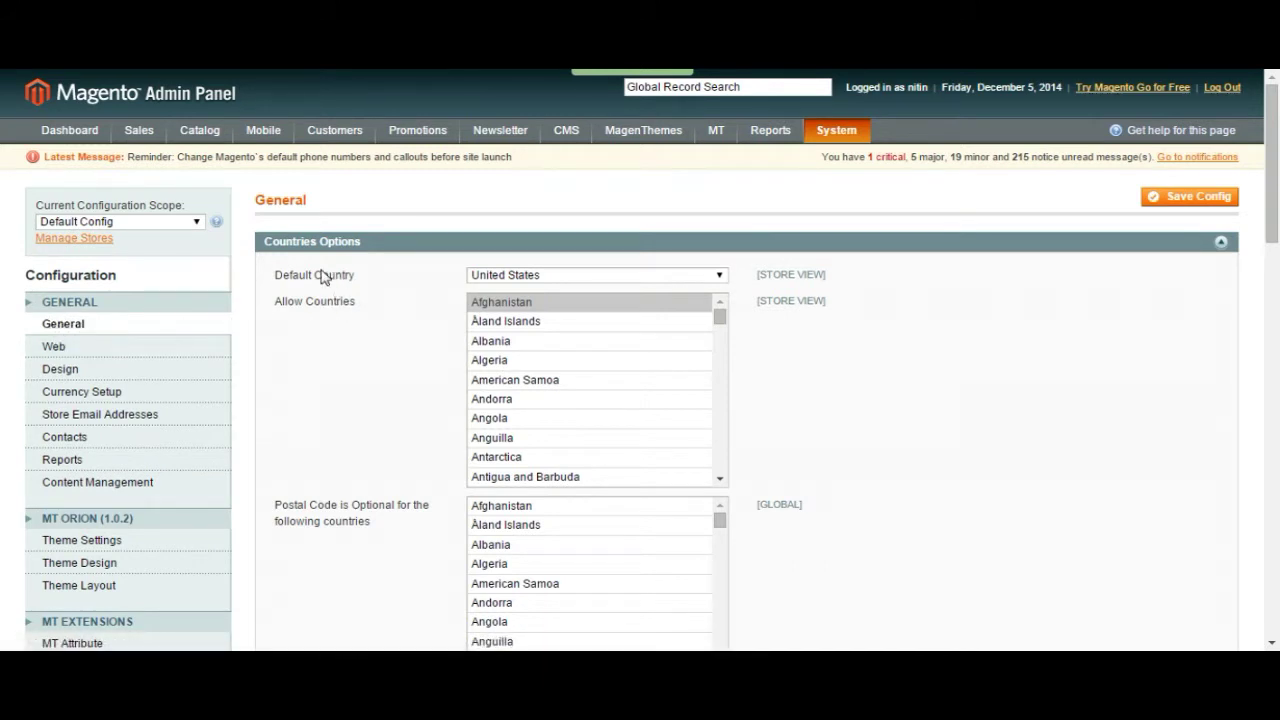
# Keep United States as the default country and select Afghanistan in Allow Countries
pyautogui.click(491, 276)
pyautogui.click(552, 278)
pyautogui.moveTo(307, 307); pyautogui.dragTo(360, 307)
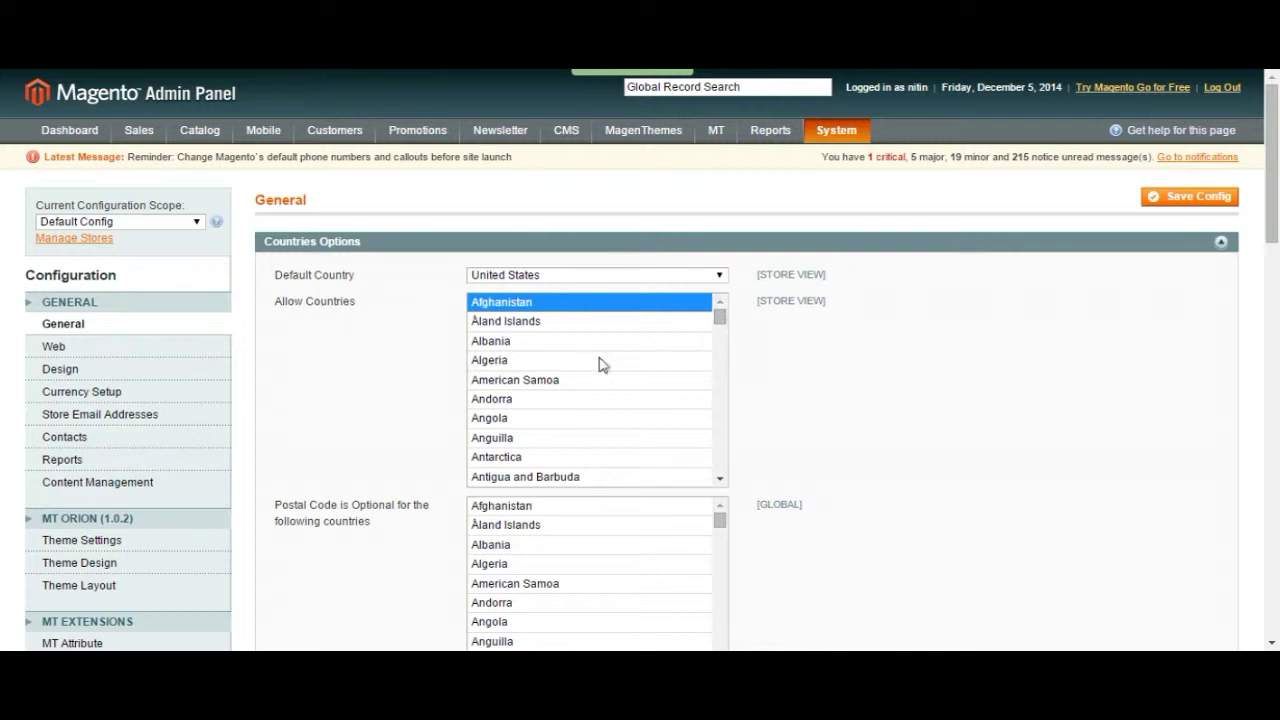
pyautogui.click(562, 345)
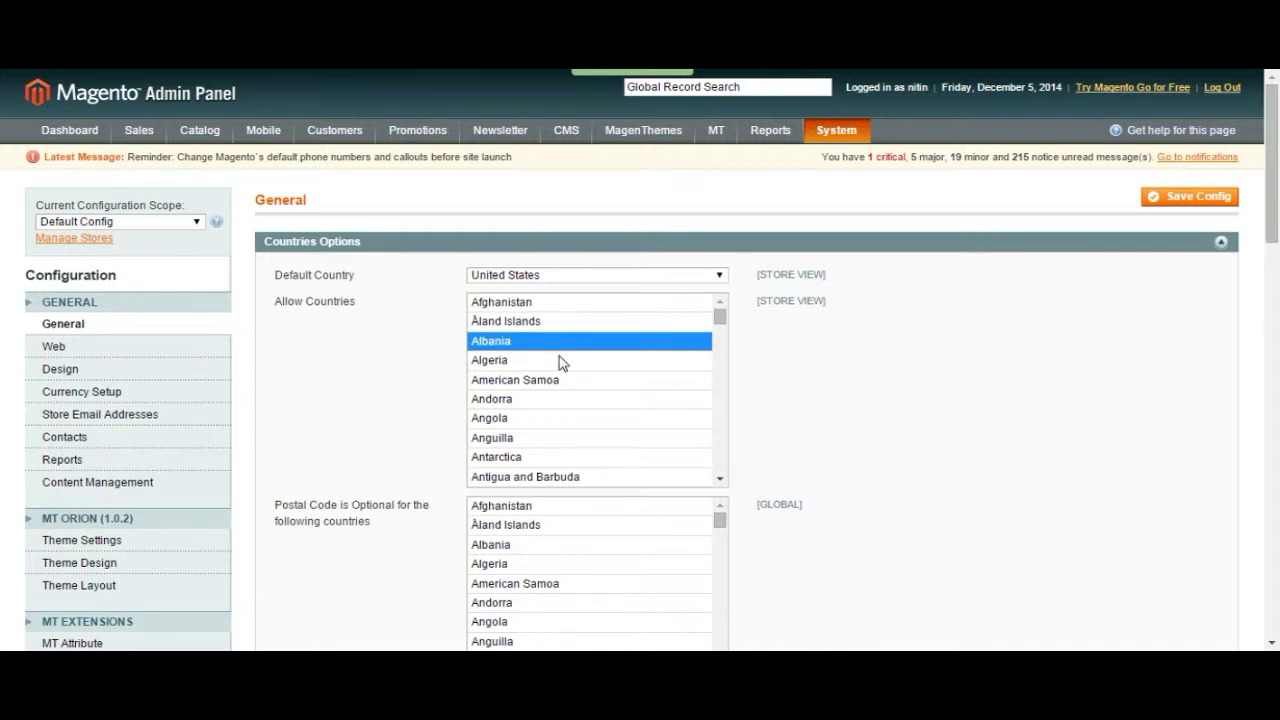
pyautogui.scroll(-2, 560, 362)
pyautogui.scroll(2, 560, 362)
pyautogui.click(552, 398)
pyautogui.click(548, 361)
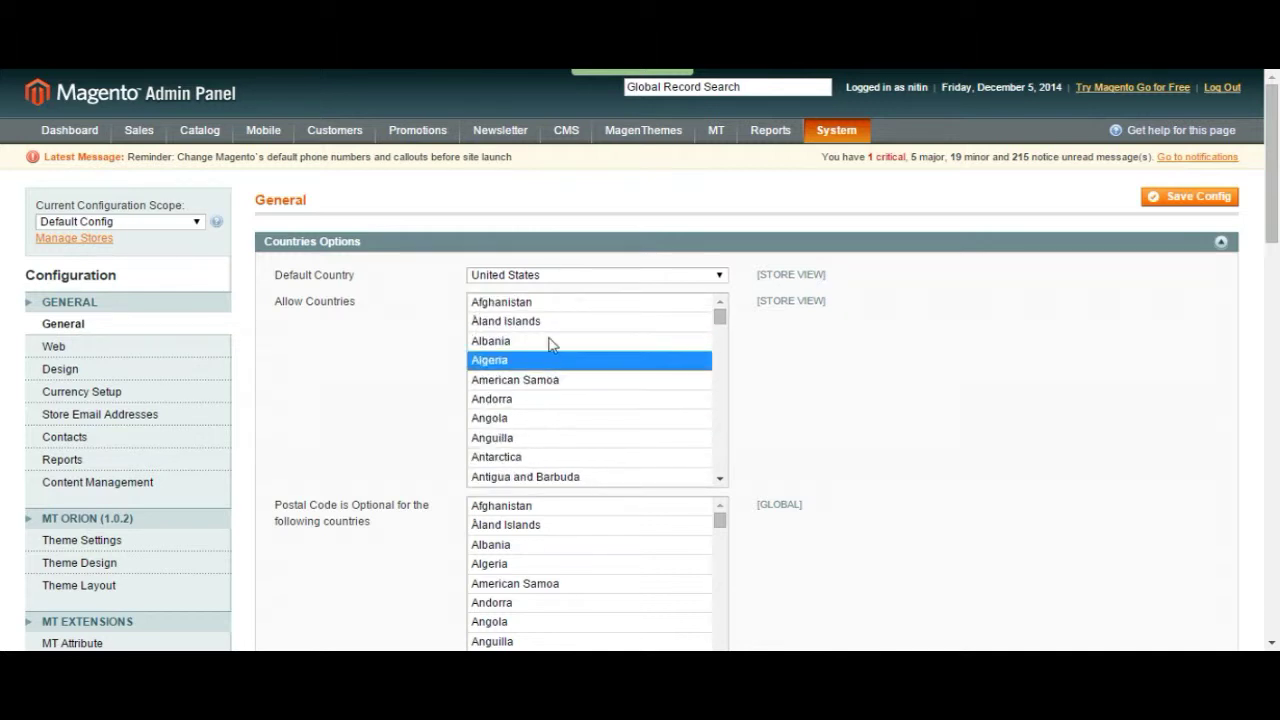
pyautogui.click(551, 306)
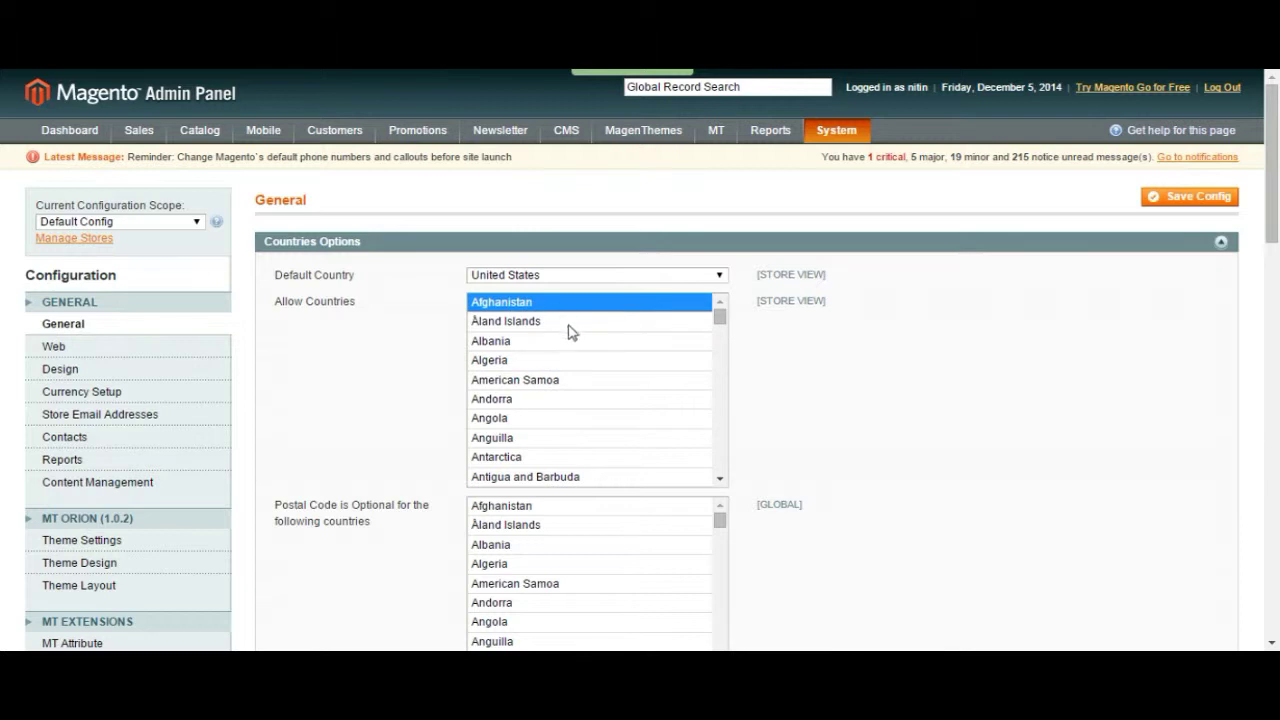
pyautogui.click(575, 343)
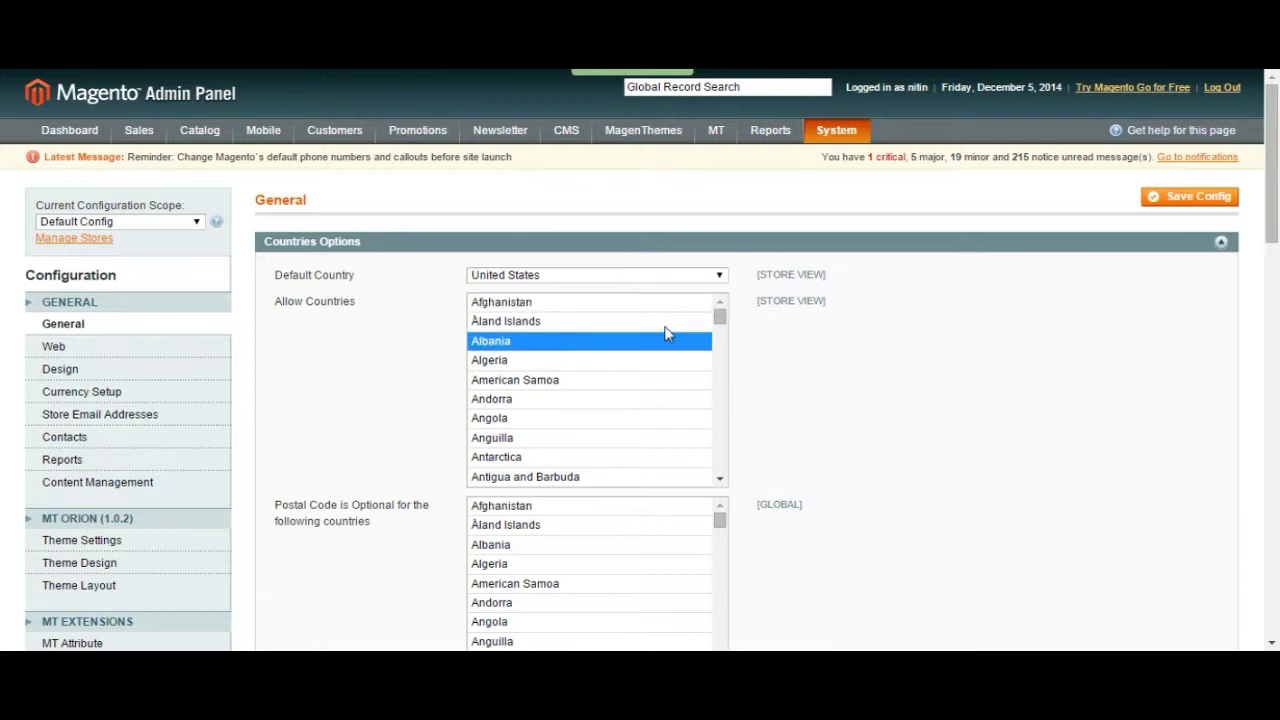
pyautogui.click(621, 303)
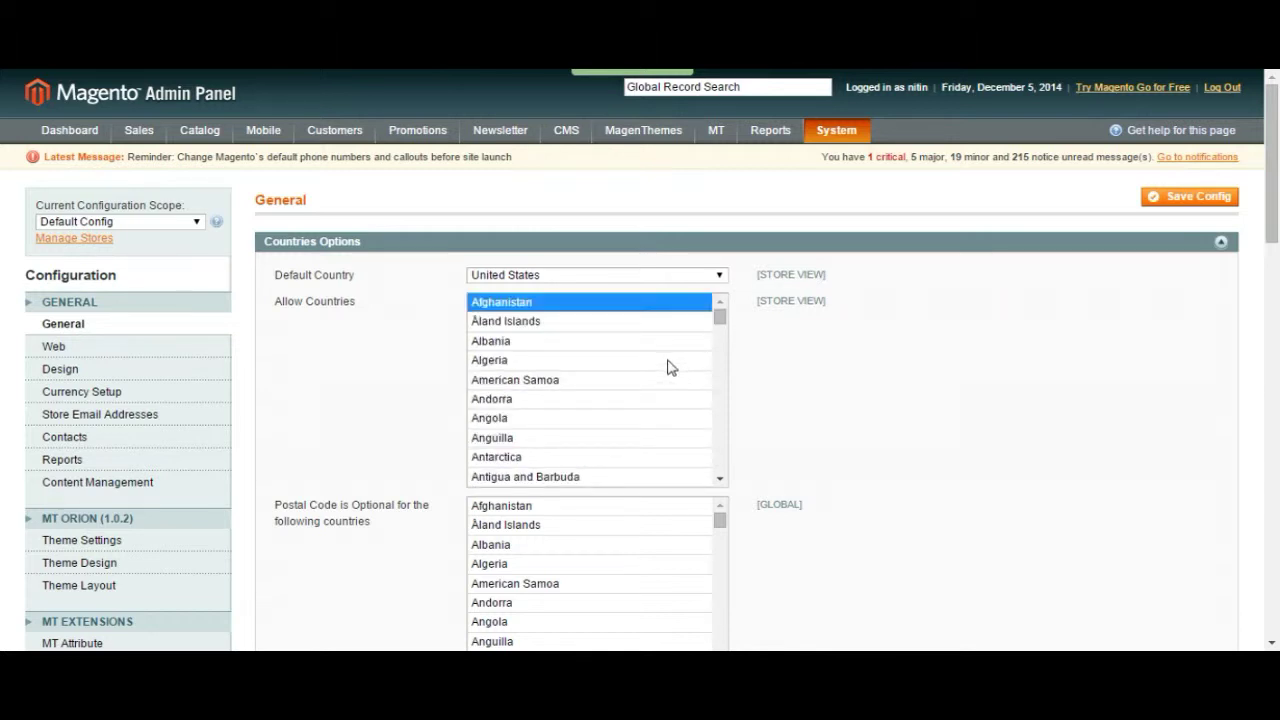
# Add Algeria, Angola, Antarctica, Aruba, Bangladesh and Barbados through Bouvet Island to allowed countries
pyautogui.keyDown('ctrl'); pyautogui.click(573, 362); pyautogui.keyUp('ctrl')
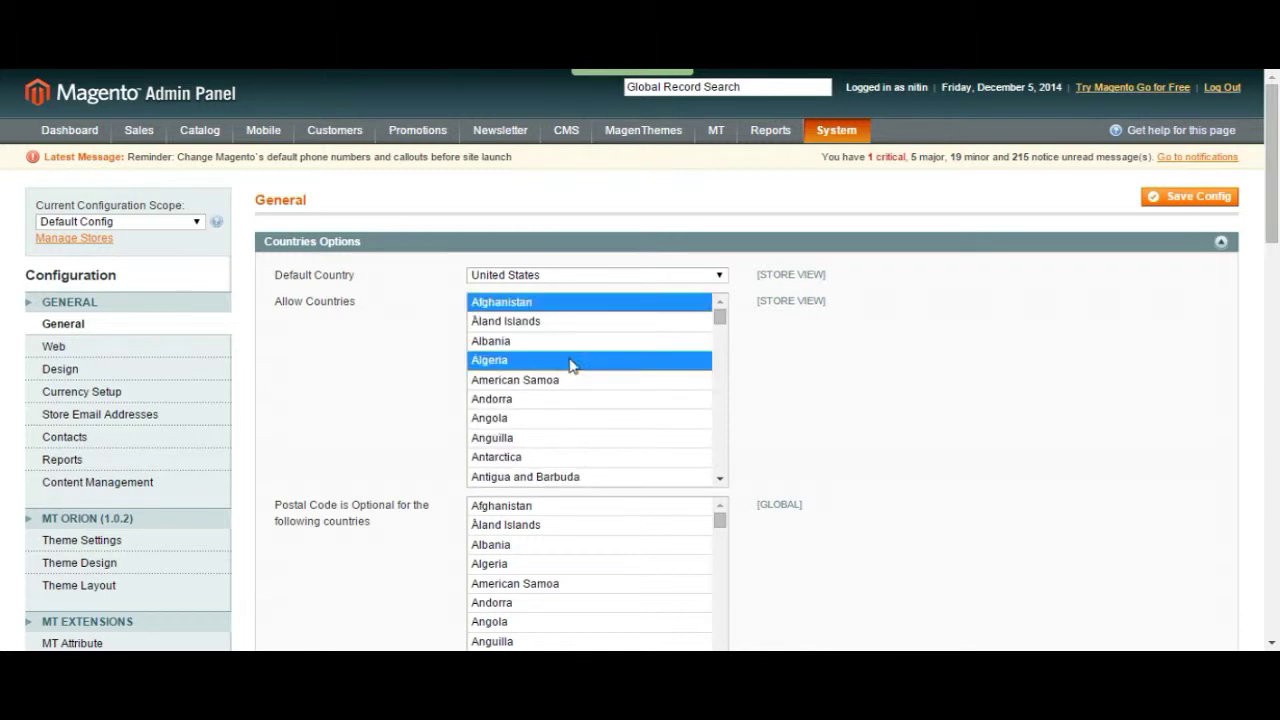
pyautogui.keyDown('ctrl'); pyautogui.click(567, 420); pyautogui.keyUp('ctrl')
pyautogui.keyDown('ctrl'); pyautogui.click(571, 460); pyautogui.keyUp('ctrl')
pyautogui.scroll(-3, 571, 466)
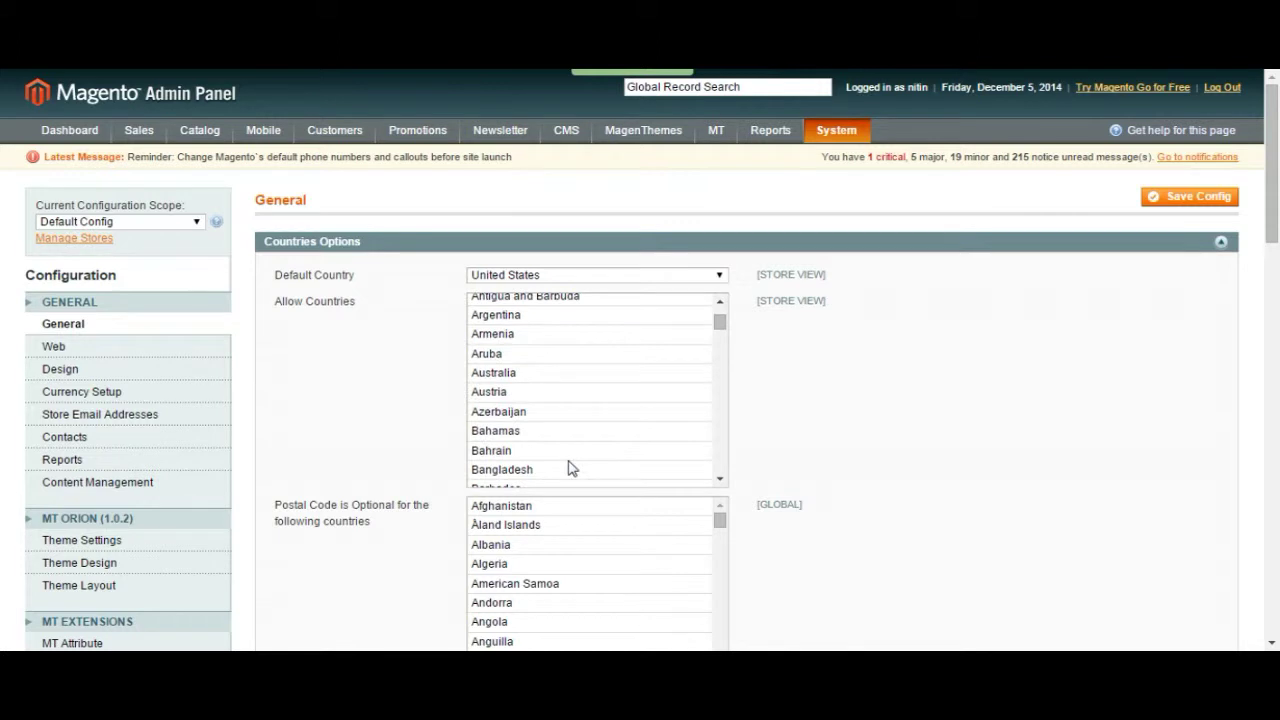
pyautogui.keyDown('ctrl'); pyautogui.click(566, 356); pyautogui.keyUp('ctrl')
pyautogui.scroll(-2, 566, 363)
pyautogui.keyDown('ctrl'); pyautogui.click(566, 377); pyautogui.keyUp('ctrl')
pyautogui.scroll(-2, 570, 380)
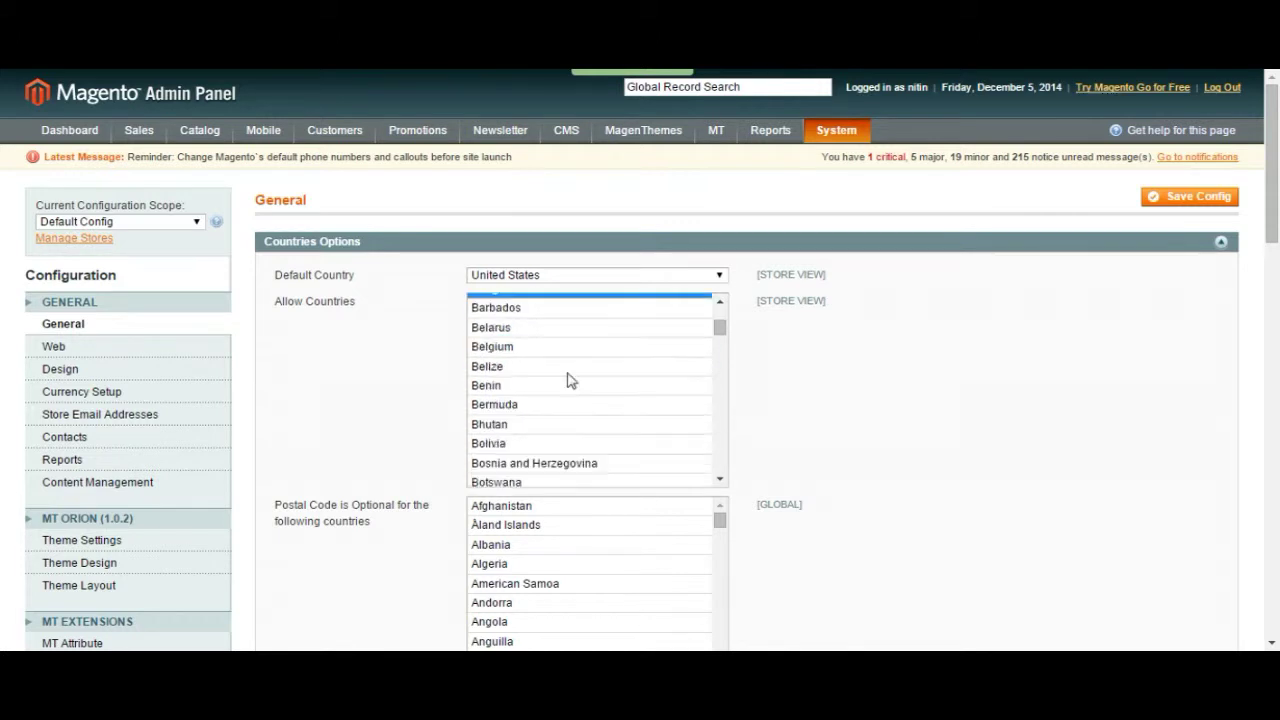
pyautogui.scroll(2, 570, 380)
pyautogui.scroll(-2, 568, 382)
pyautogui.keyDown('shift'); pyautogui.click(575, 412); pyautogui.keyUp('shift')
pyautogui.scroll(-2, 575, 412)
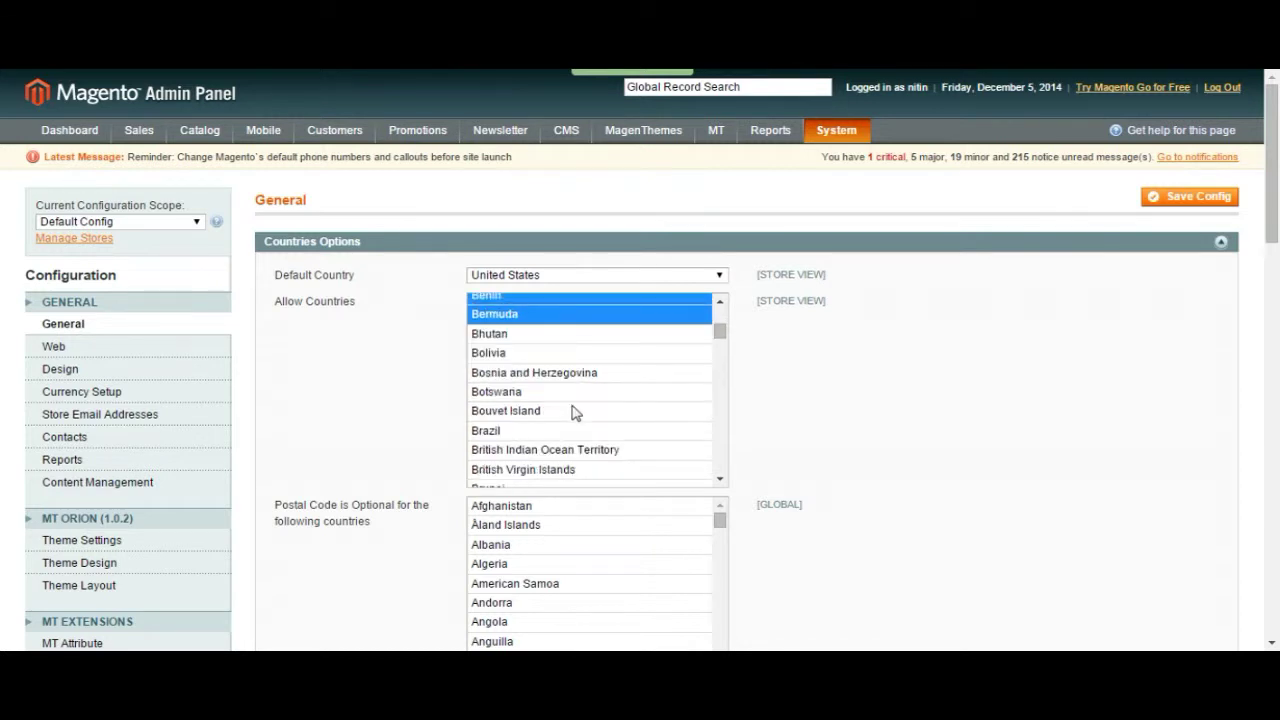
pyautogui.keyDown('shift'); pyautogui.click(575, 412); pyautogui.keyUp('shift')
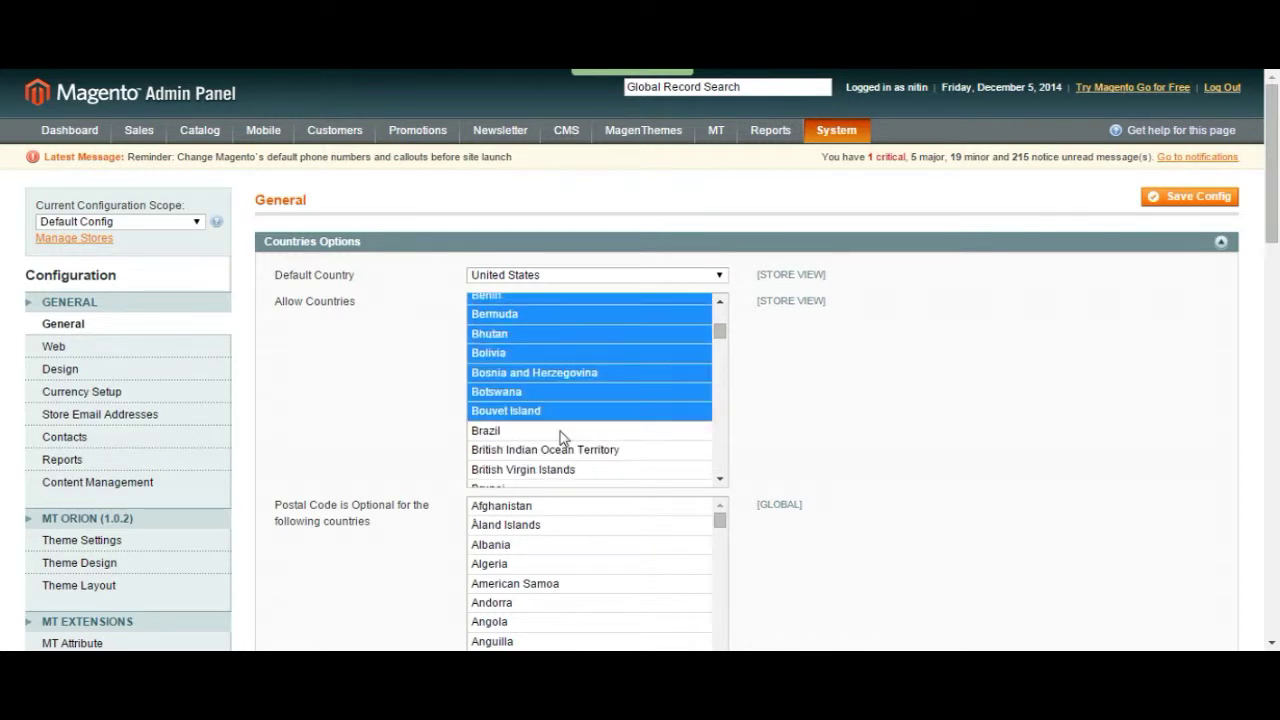
# Add Bulgaria, Canada, China and Comoros through Costa Rica to the allowed countries
pyautogui.scroll(4, 560, 437)
pyautogui.scroll(-6, 551, 400)
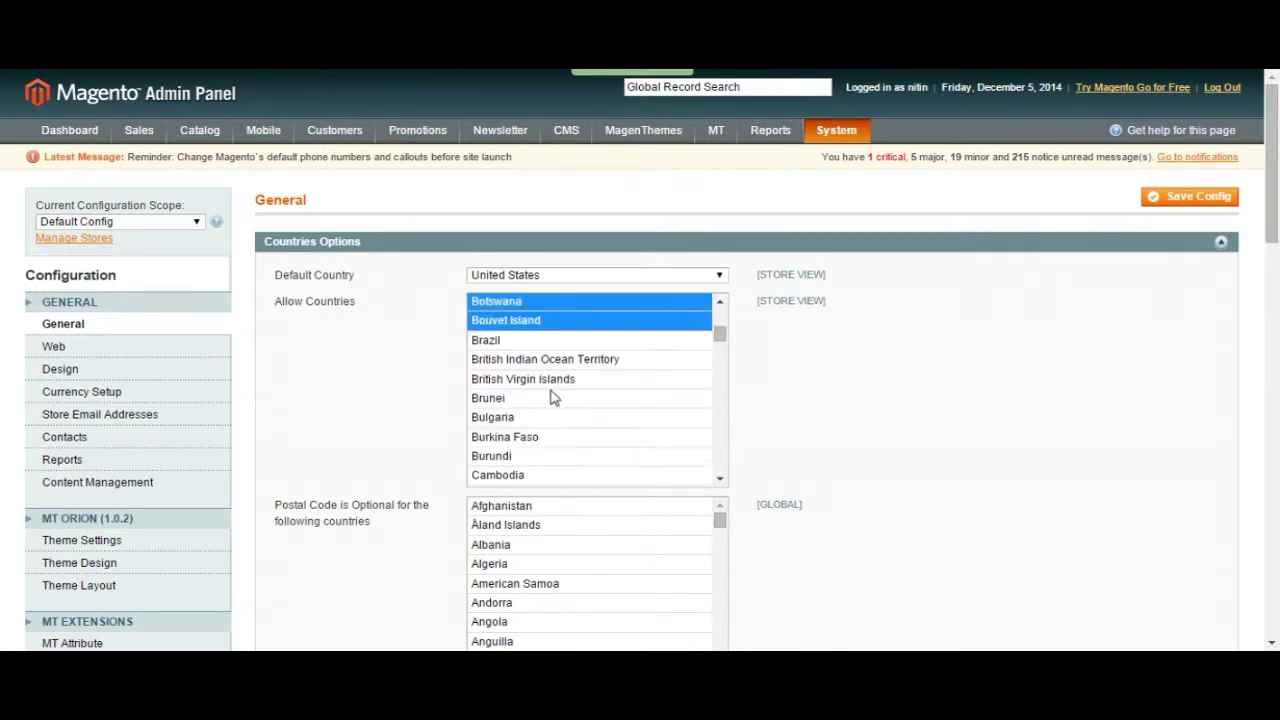
pyautogui.scroll(-2, 552, 398)
pyautogui.scroll(10, 552, 398)
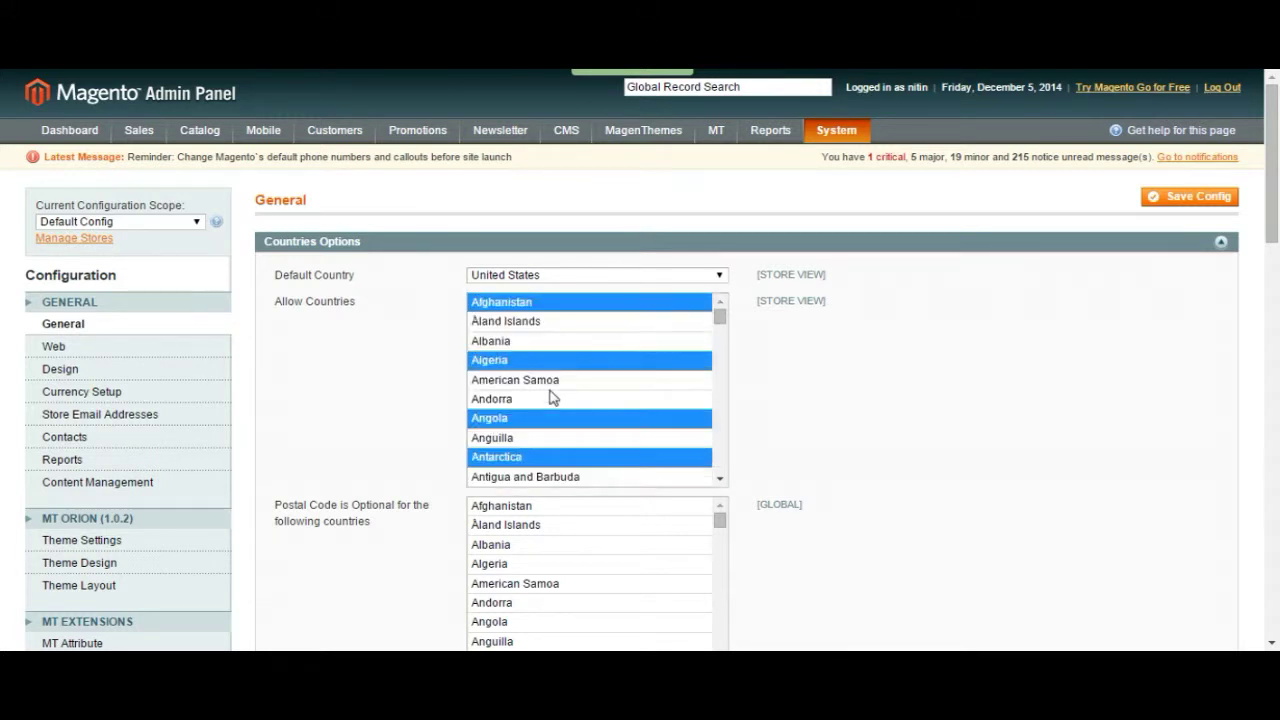
pyautogui.scroll(-12, 552, 398)
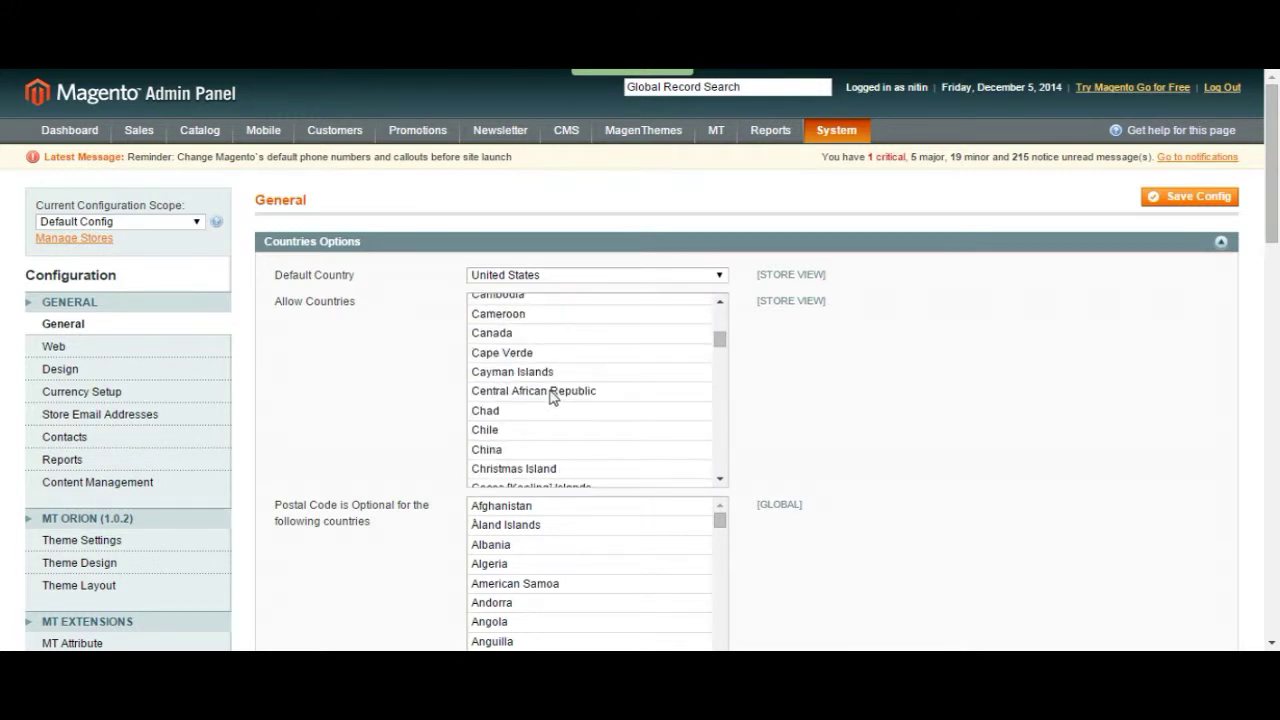
pyautogui.scroll(2, 550, 397)
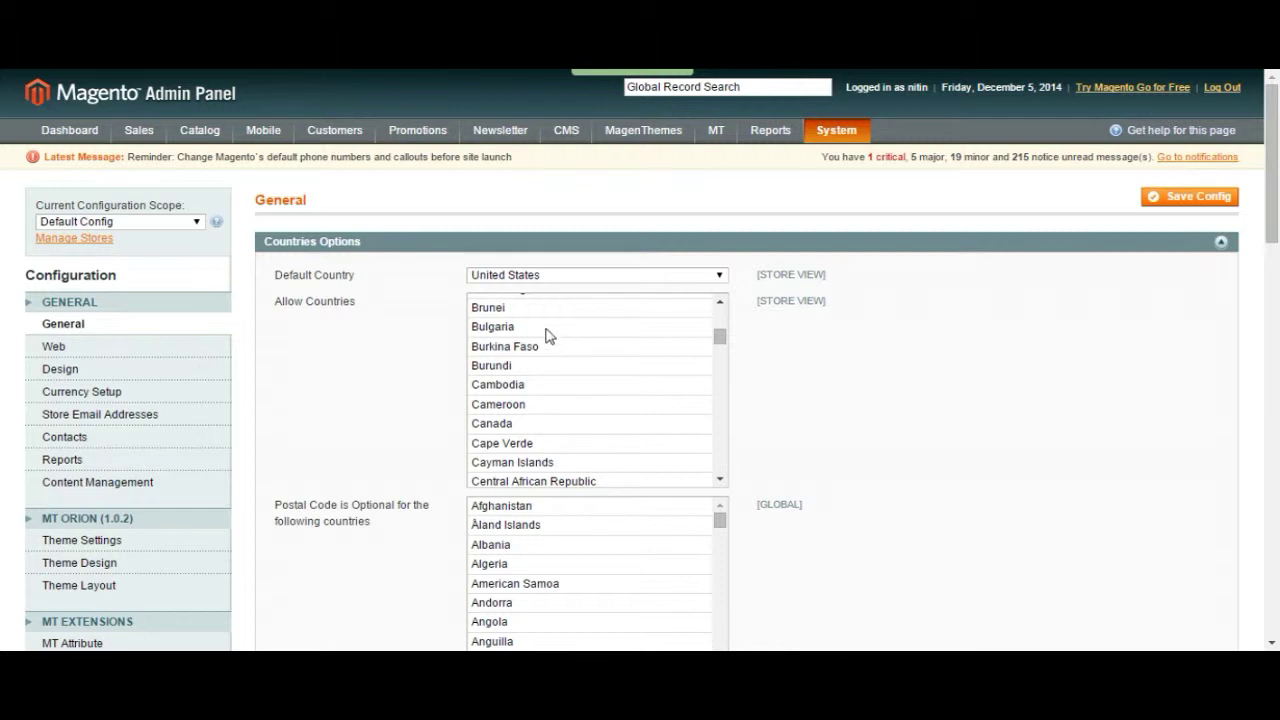
pyautogui.keyDown('ctrl'); pyautogui.click(549, 332); pyautogui.keyUp('ctrl')
pyautogui.keyDown('ctrl'); pyautogui.click(549, 430); pyautogui.keyUp('ctrl')
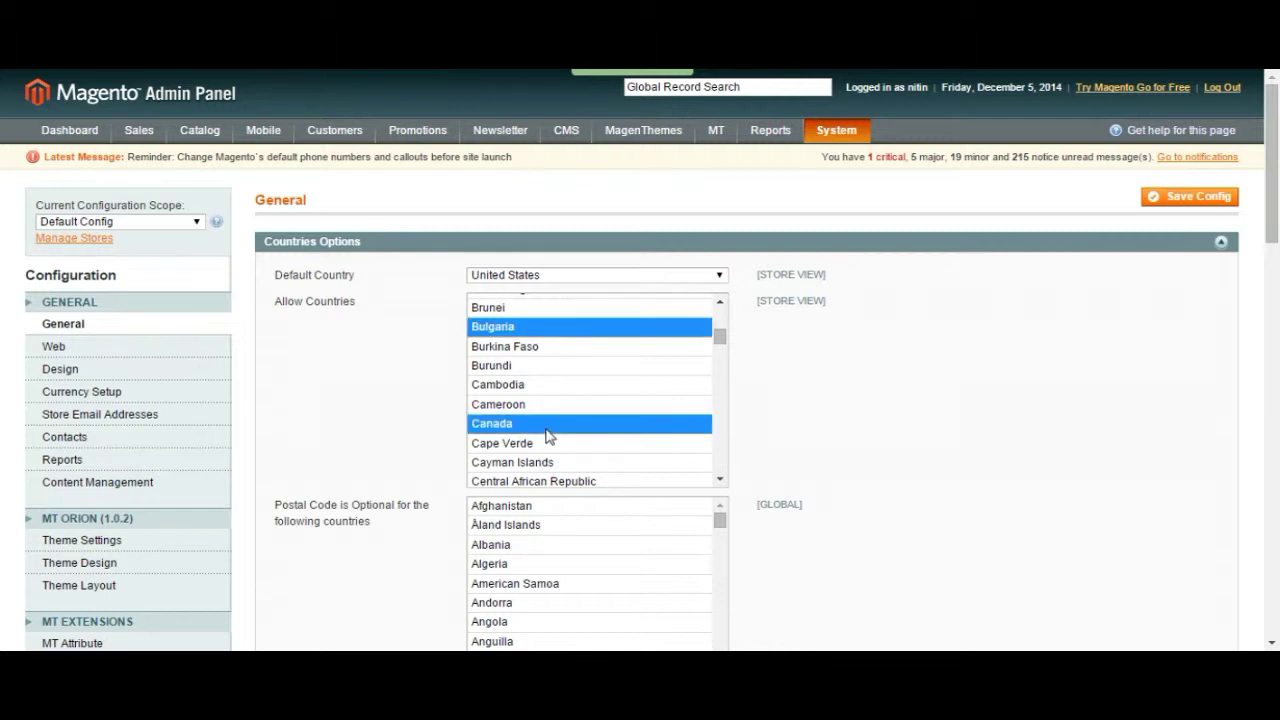
pyautogui.scroll(-2, 549, 436)
pyautogui.keyDown('ctrl'); pyautogui.click(547, 449); pyautogui.keyUp('ctrl')
pyautogui.scroll(-2, 547, 452)
pyautogui.keyDown('ctrl'); pyautogui.click(548, 442); pyautogui.keyUp('ctrl')
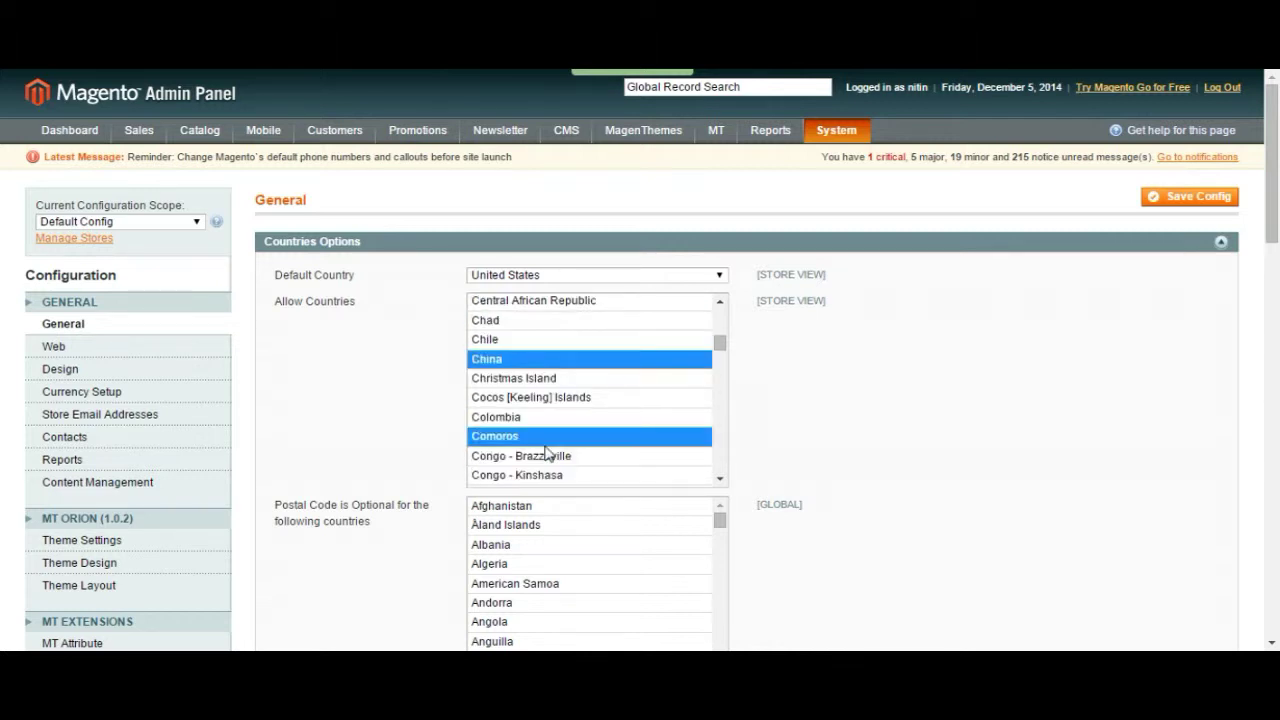
pyautogui.scroll(-2, 549, 454)
pyautogui.keyDown('shift'); pyautogui.click(557, 428); pyautogui.keyUp('shift')
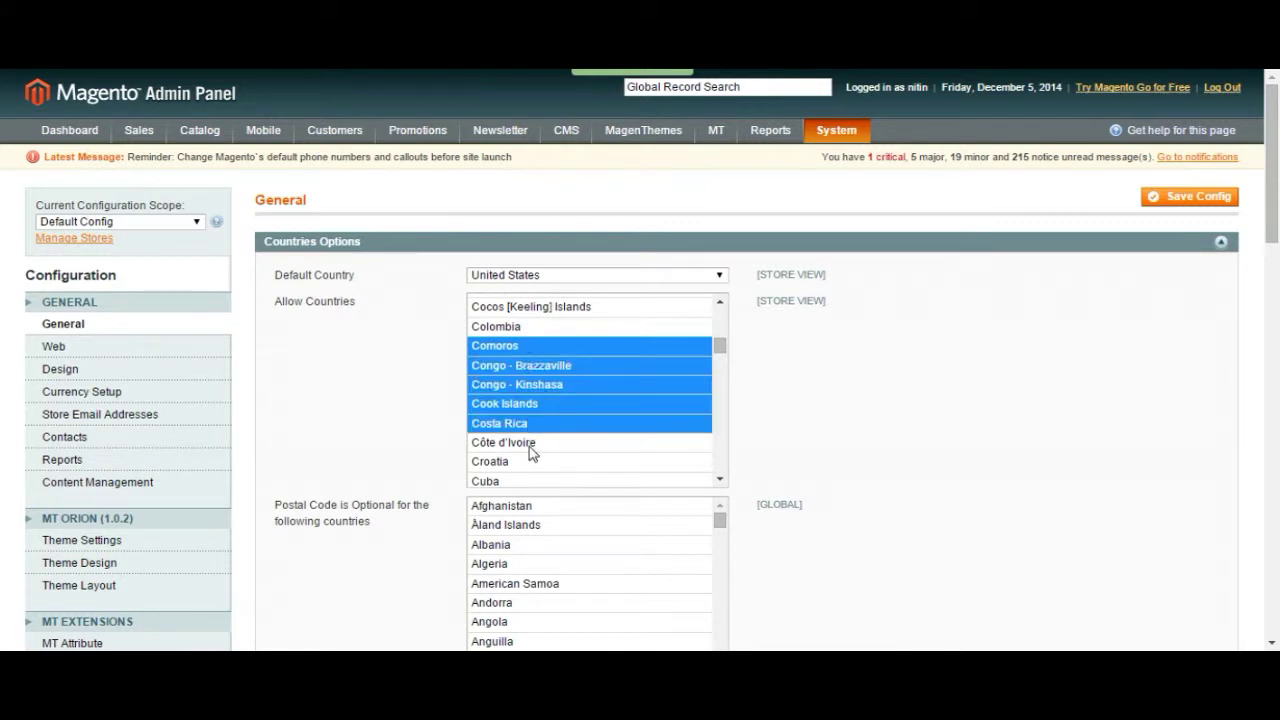
# Reset to Afghanistan, then select every country from Afghanistan through Zimbabwe
pyautogui.scroll(2, 530, 445)
pyautogui.keyDown('shift'); pyautogui.click(537, 378); pyautogui.keyUp('shift')
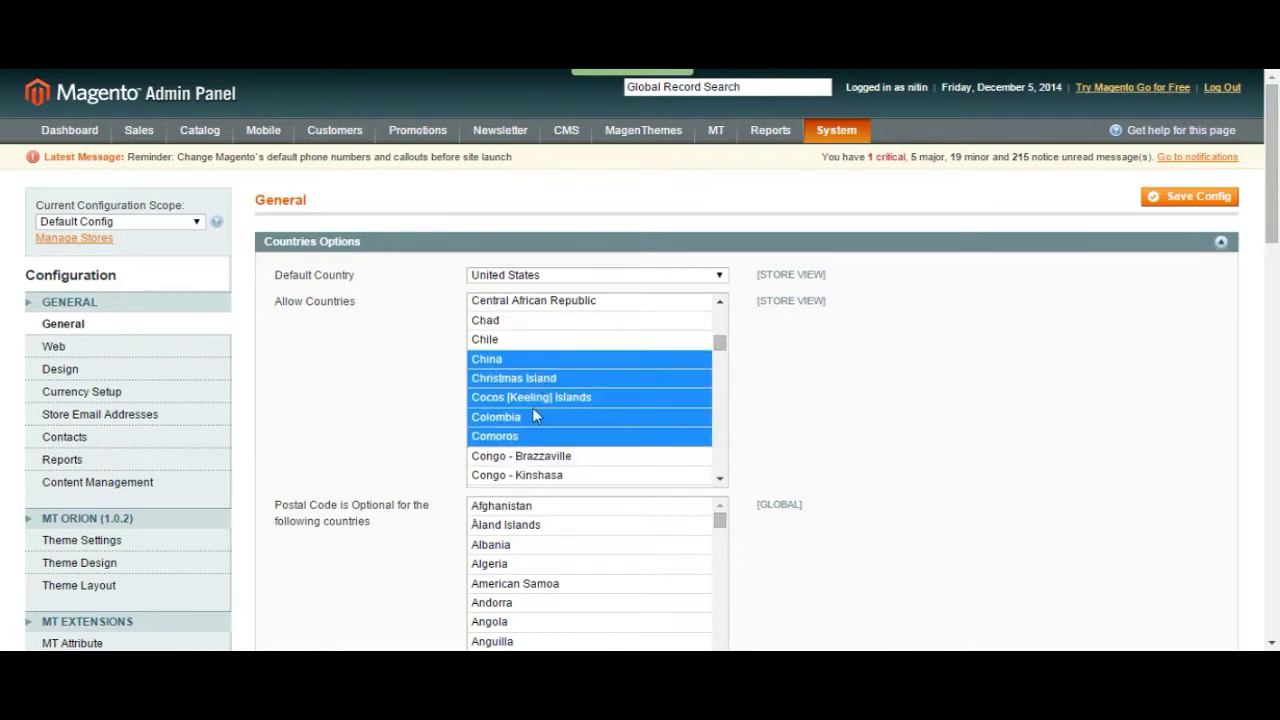
pyautogui.scroll(12, 538, 391)
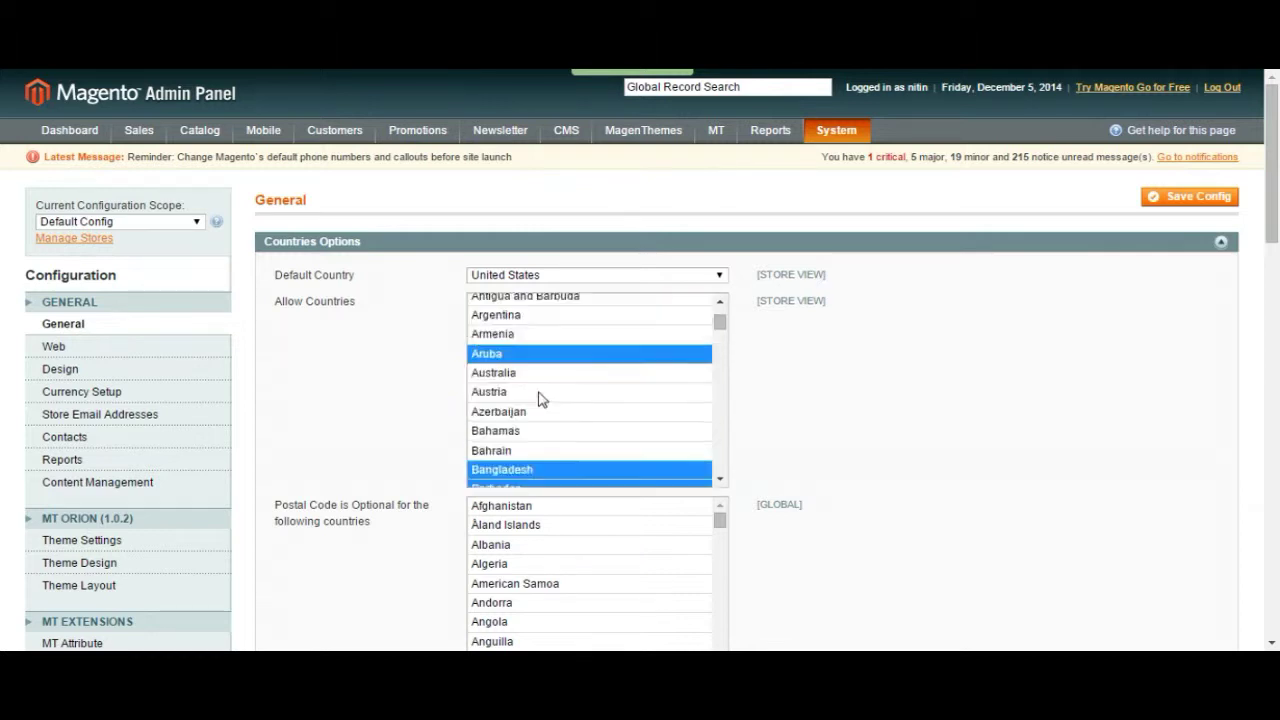
pyautogui.click(540, 302)
pyautogui.scroll(-20, 600, 391)
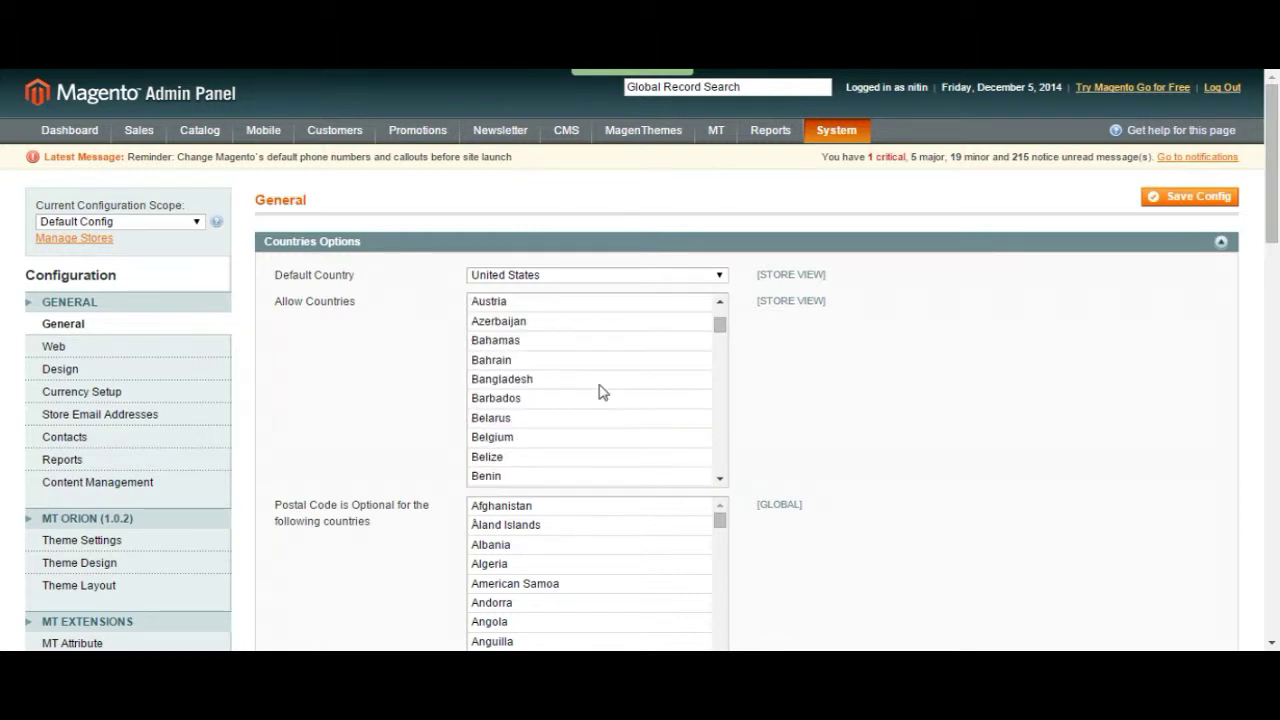
pyautogui.scroll(-20, 600, 391)
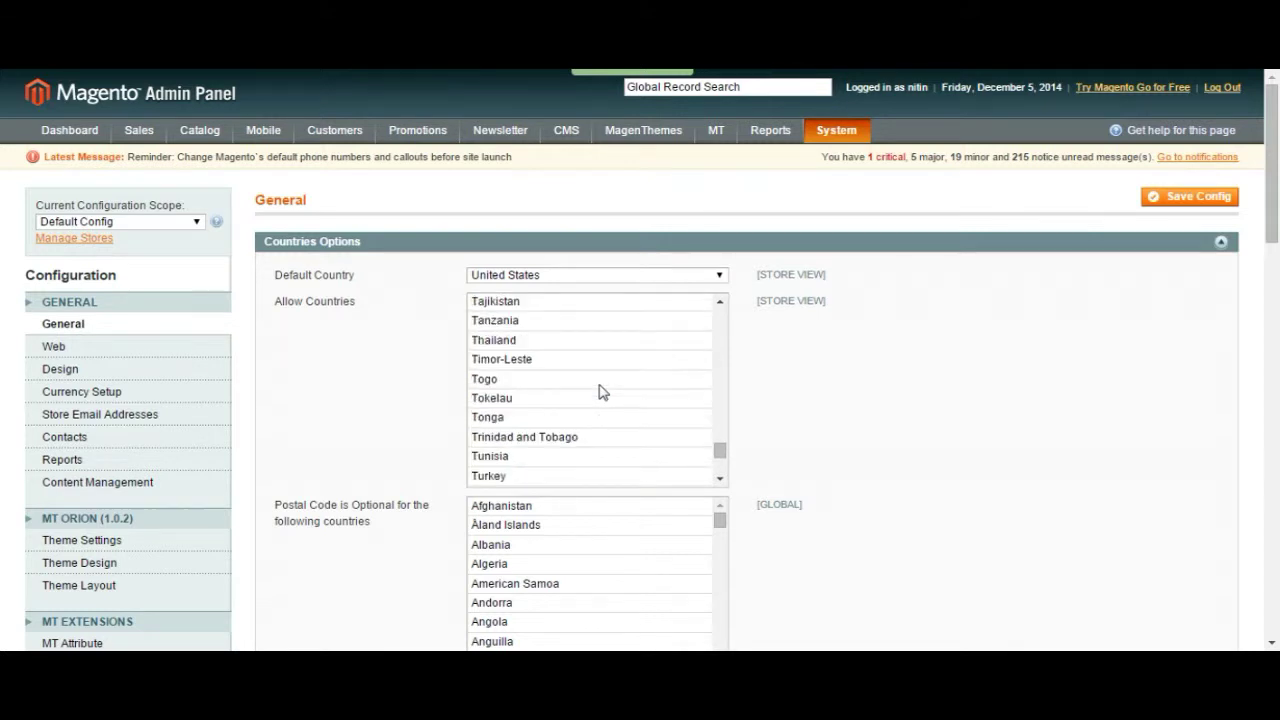
pyautogui.scroll(2, 594, 380)
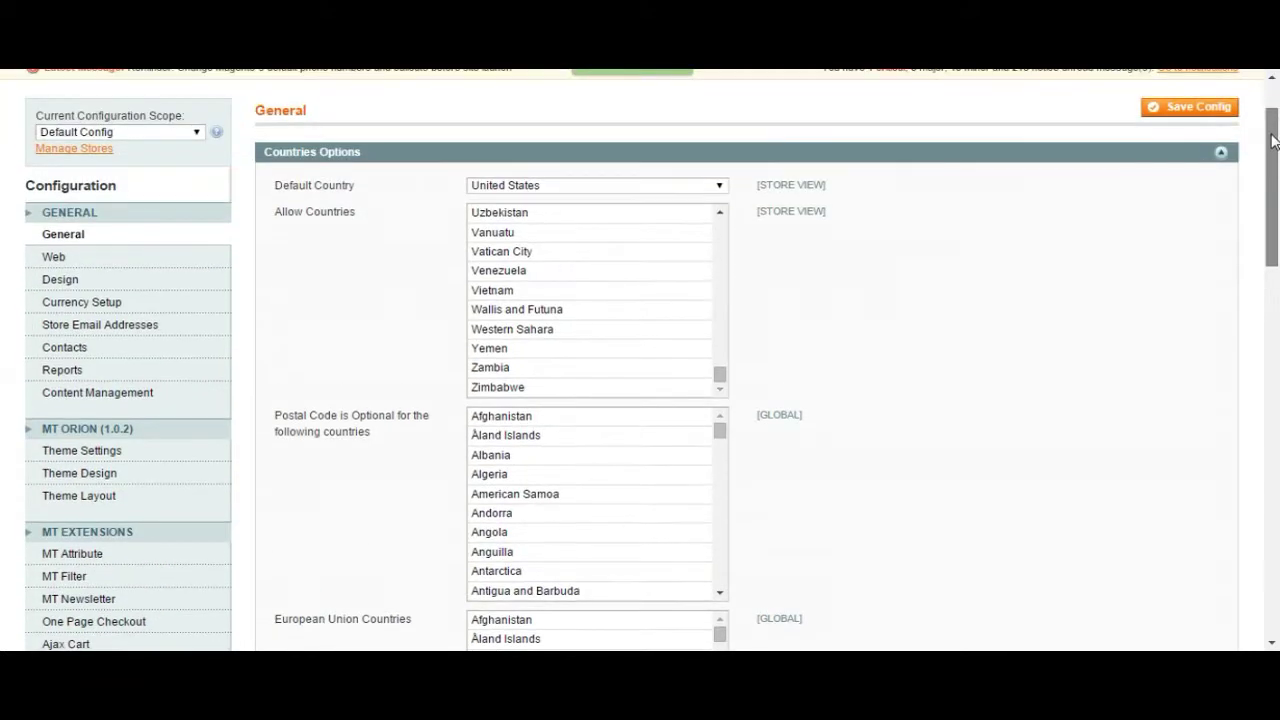
pyautogui.keyDown('shift'); pyautogui.click(578, 394); pyautogui.keyUp('shift')
pyautogui.moveTo(720, 374); pyautogui.dragTo(726, 223)
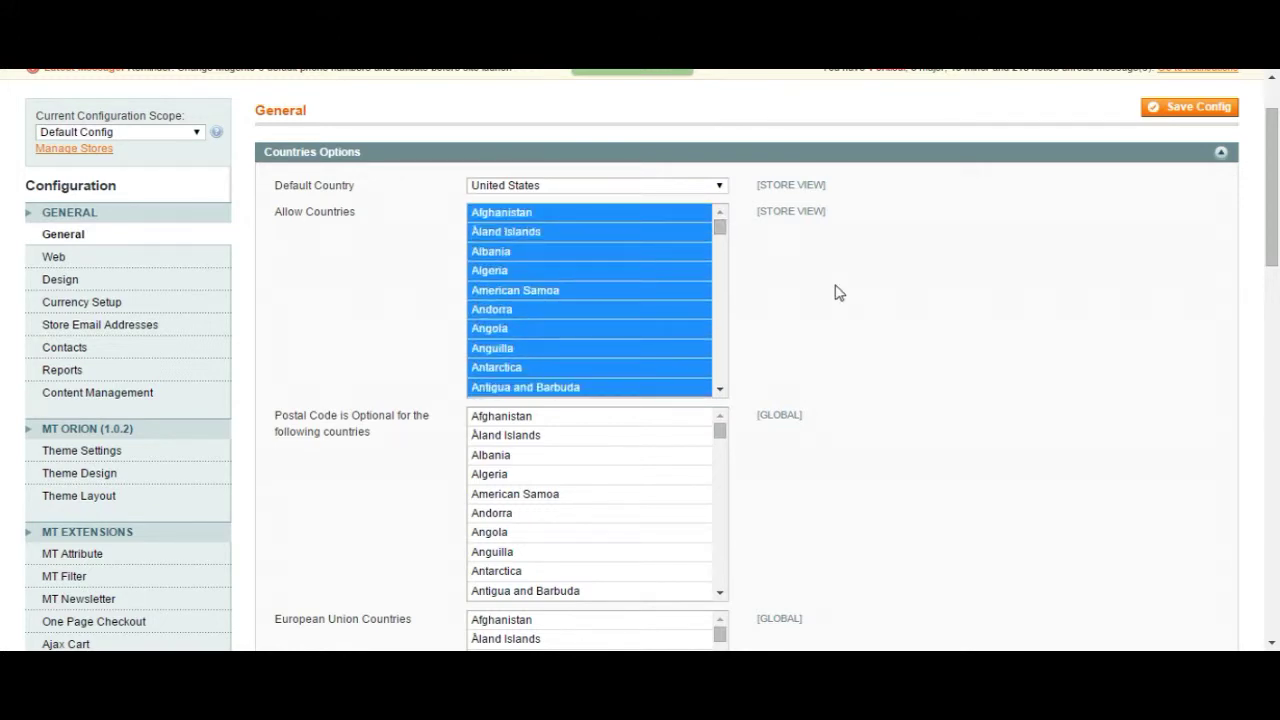
pyautogui.click(353, 428)
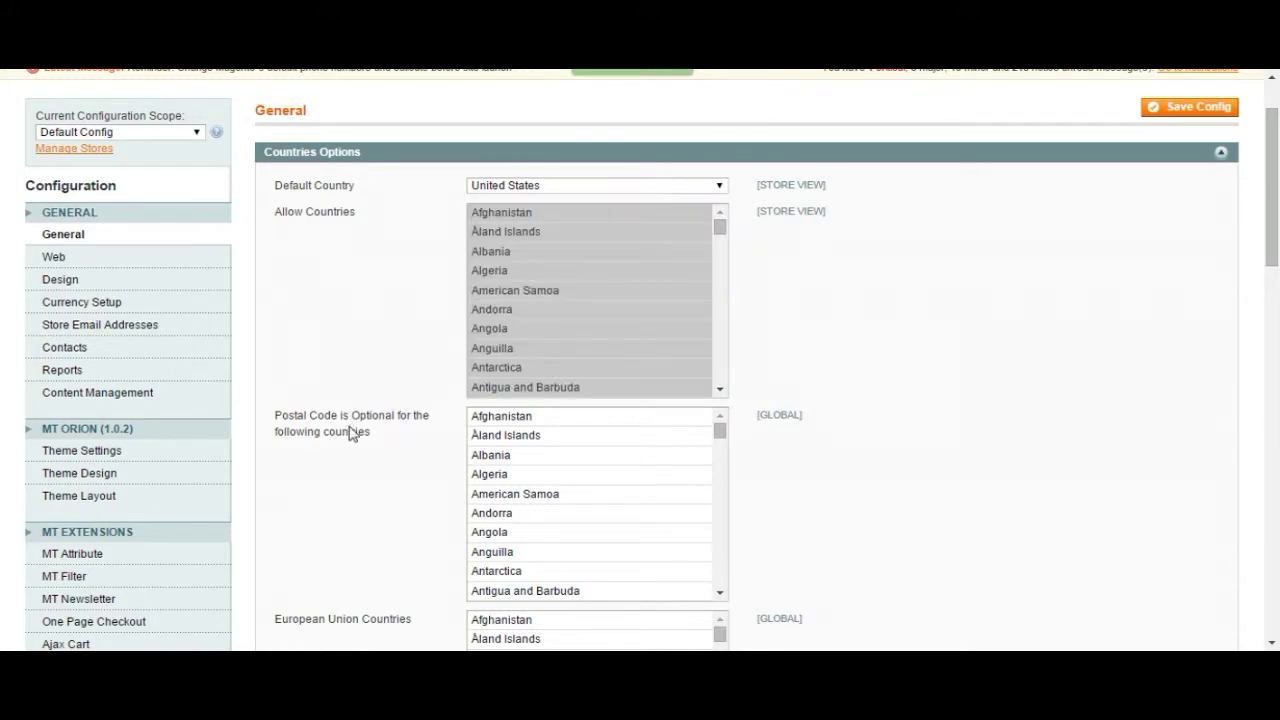
pyautogui.scroll(-1, 352, 435)
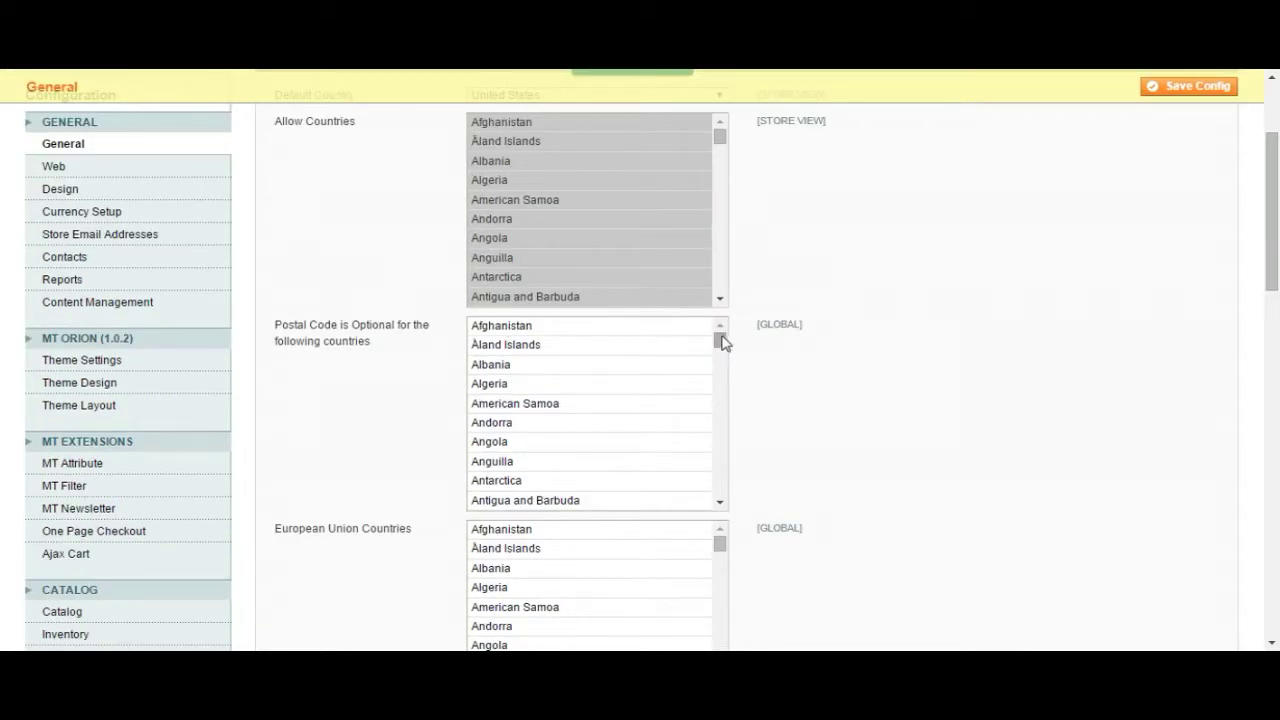
pyautogui.scroll(-1, 724, 346)
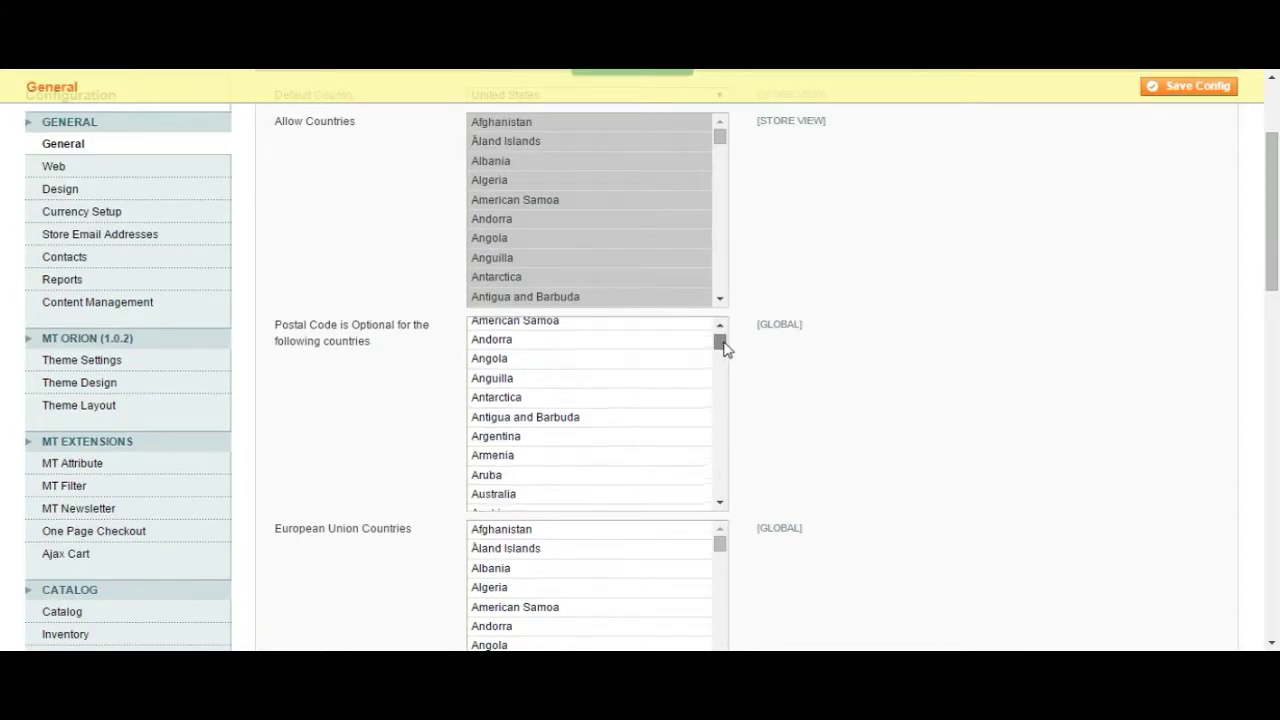
pyautogui.moveTo(724, 346); pyautogui.dragTo(723, 400)
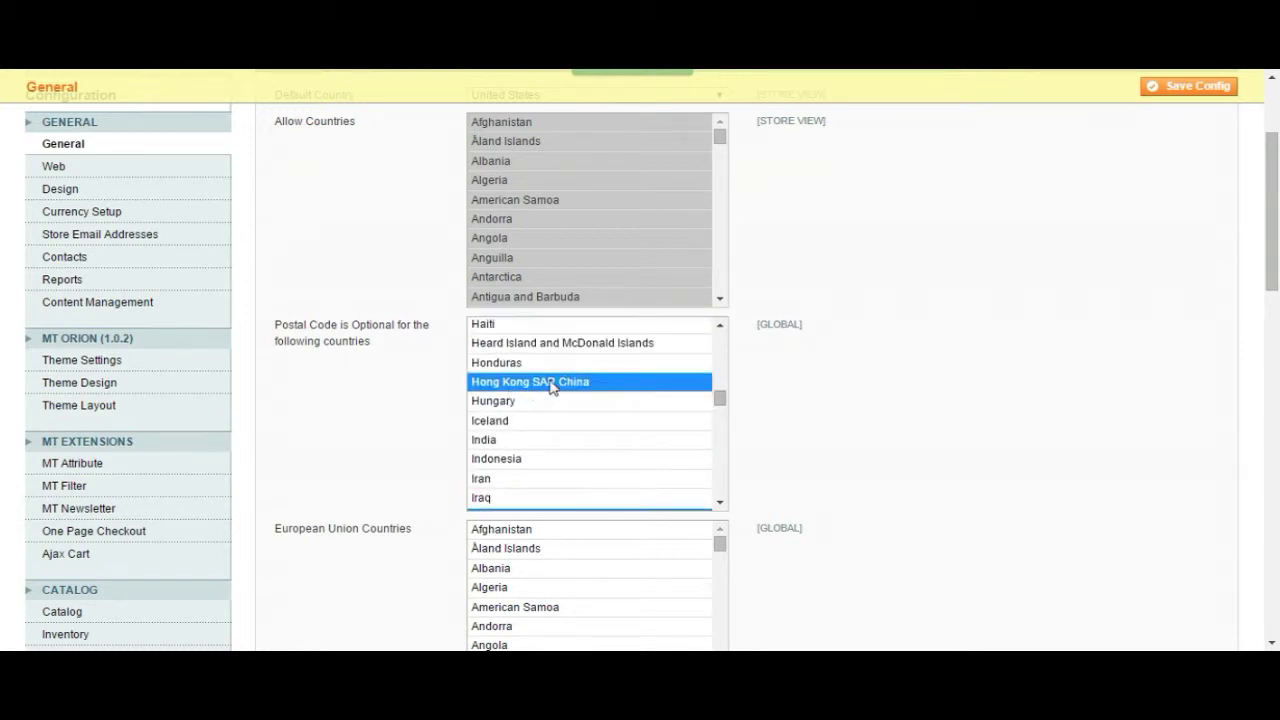
pyautogui.scroll(-10, 551, 390)
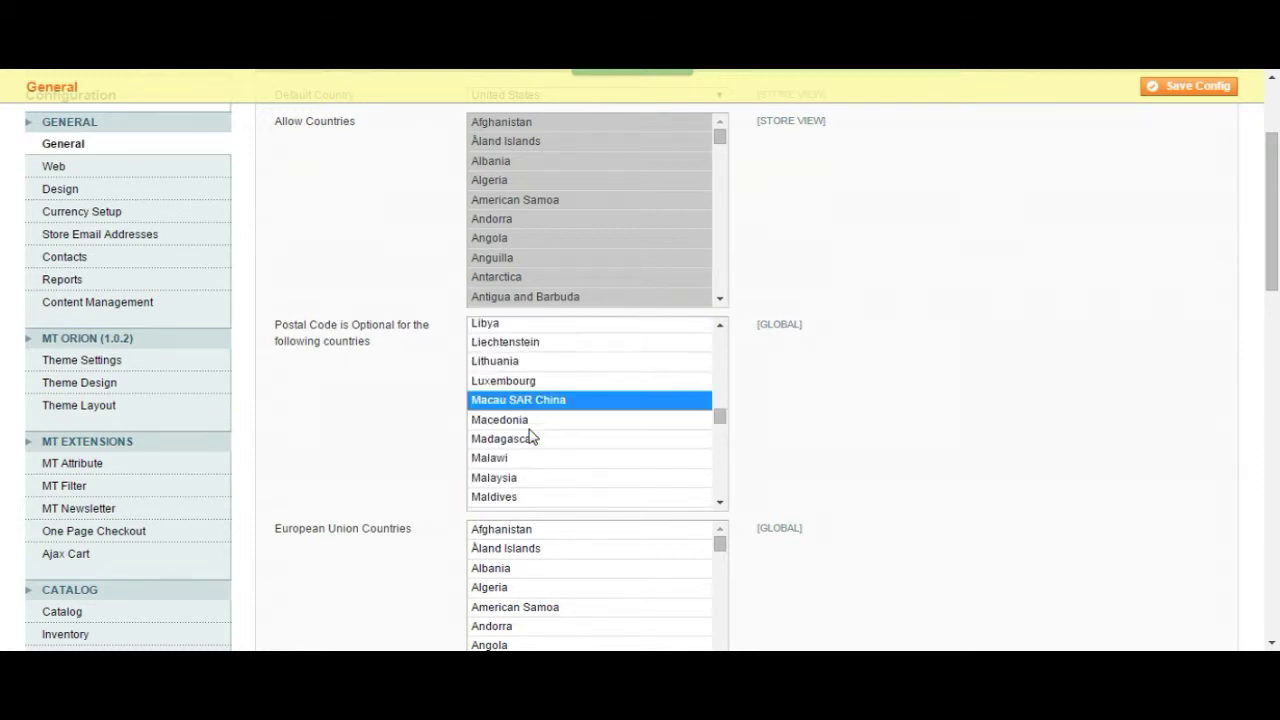
pyautogui.moveTo(720, 418); pyautogui.dragTo(743, 331)
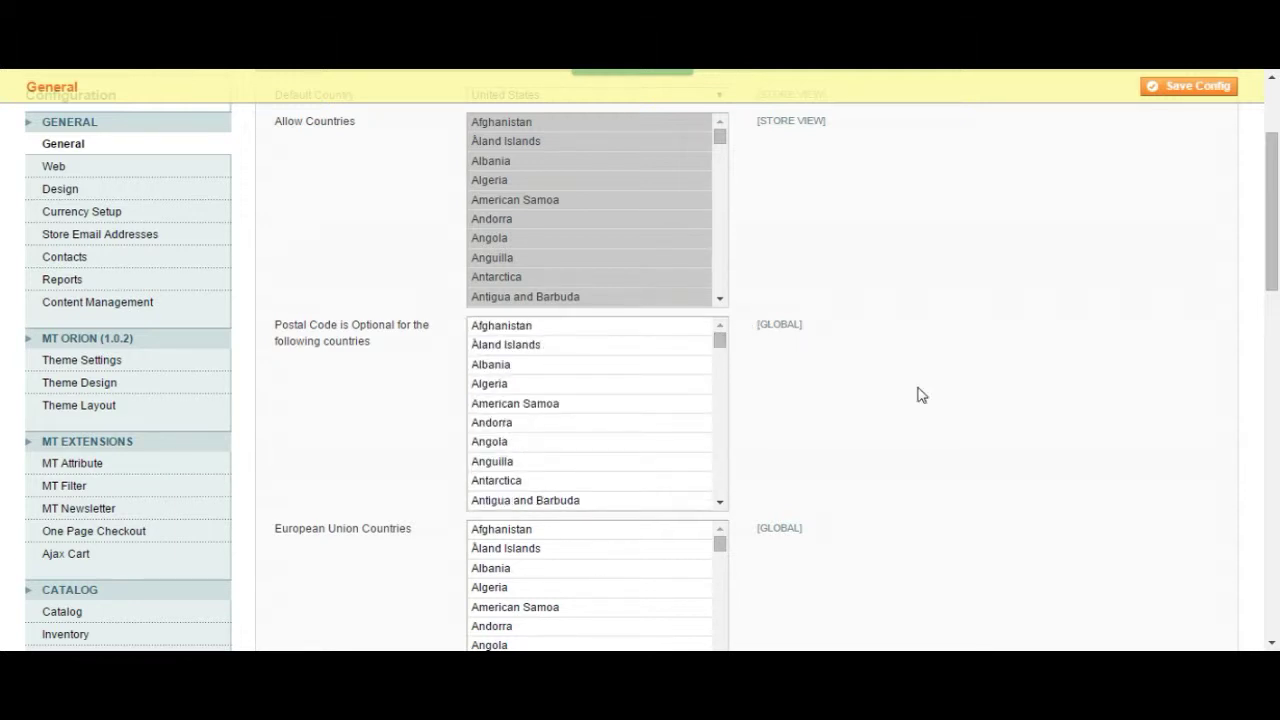
pyautogui.scroll(1, 925, 398)
pyautogui.scroll(-1, 825, 444)
pyautogui.moveTo(721, 340); pyautogui.dragTo(729, 437)
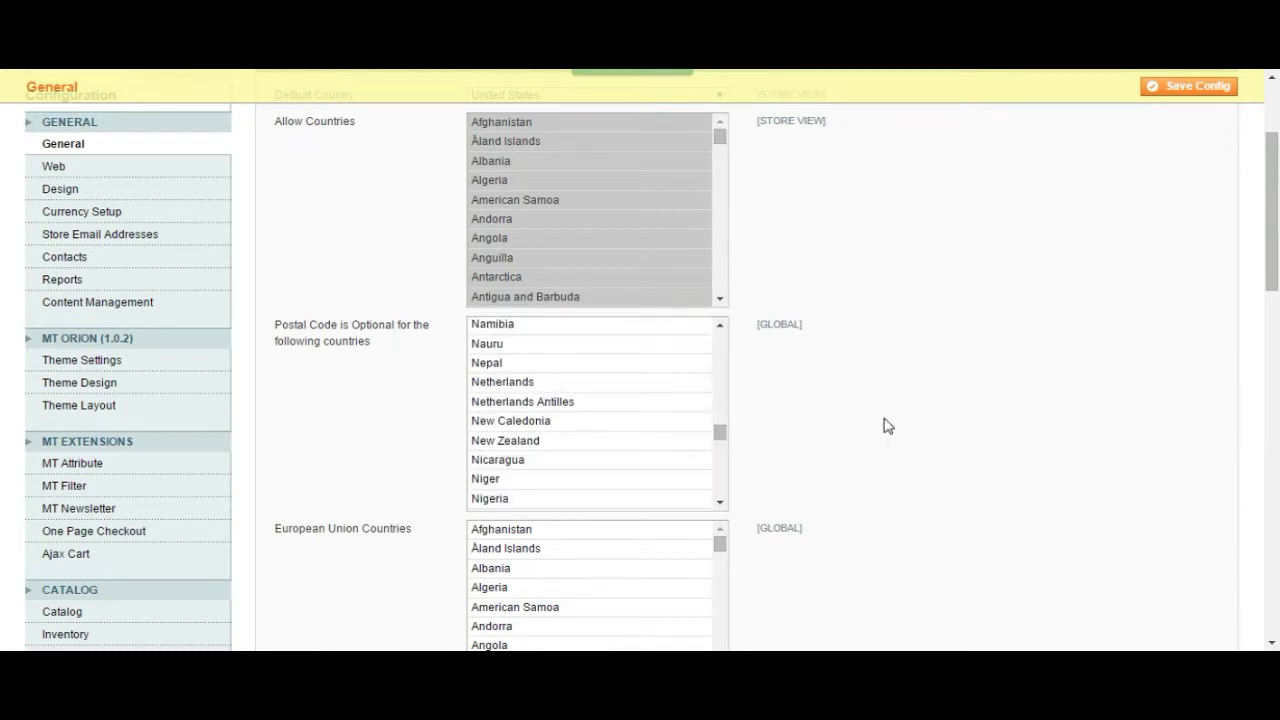
pyautogui.scroll(-5, 885, 426)
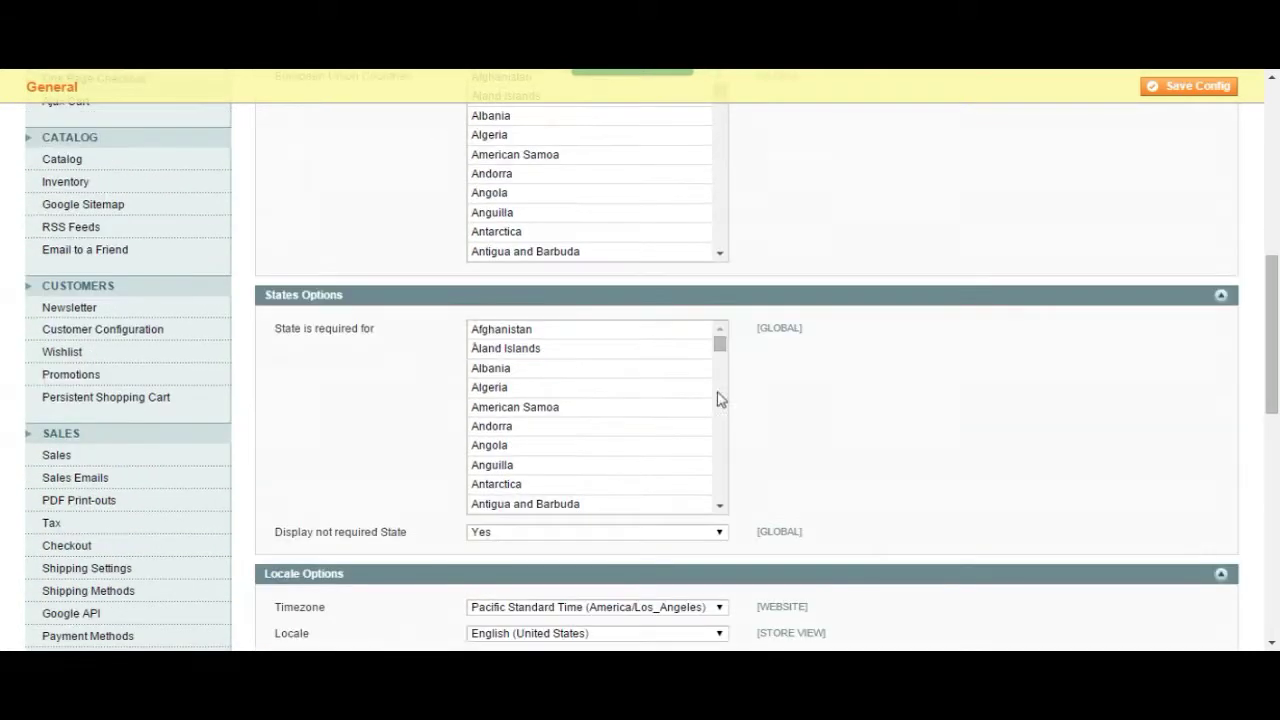
pyautogui.moveTo(723, 349)
pyautogui.mouseDown()
pyautogui.moveTo(723, 377)
pyautogui.moveTo(728, 347)
pyautogui.mouseUp()
pyautogui.scroll(-2, 654, 346)
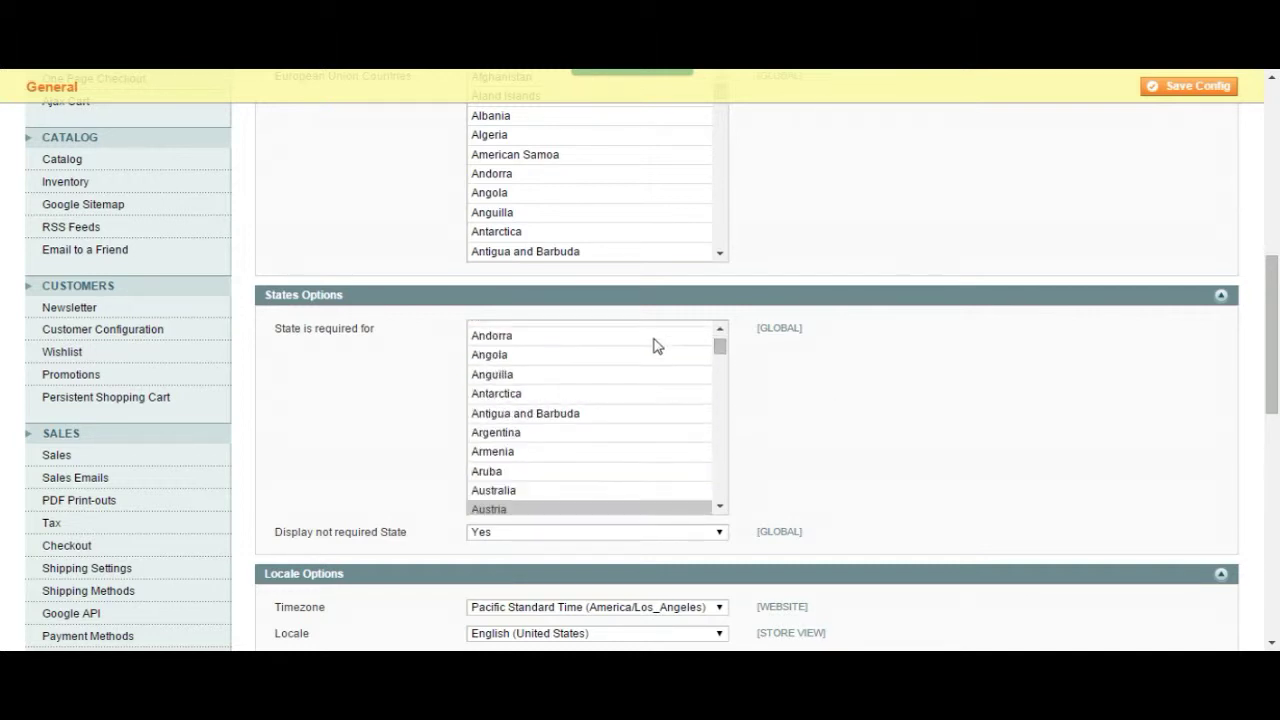
pyautogui.scroll(2, 684, 340)
pyautogui.moveTo(720, 343); pyautogui.dragTo(571, 391)
pyautogui.scroll(-2, 549, 375)
pyautogui.scroll(2, 549, 375)
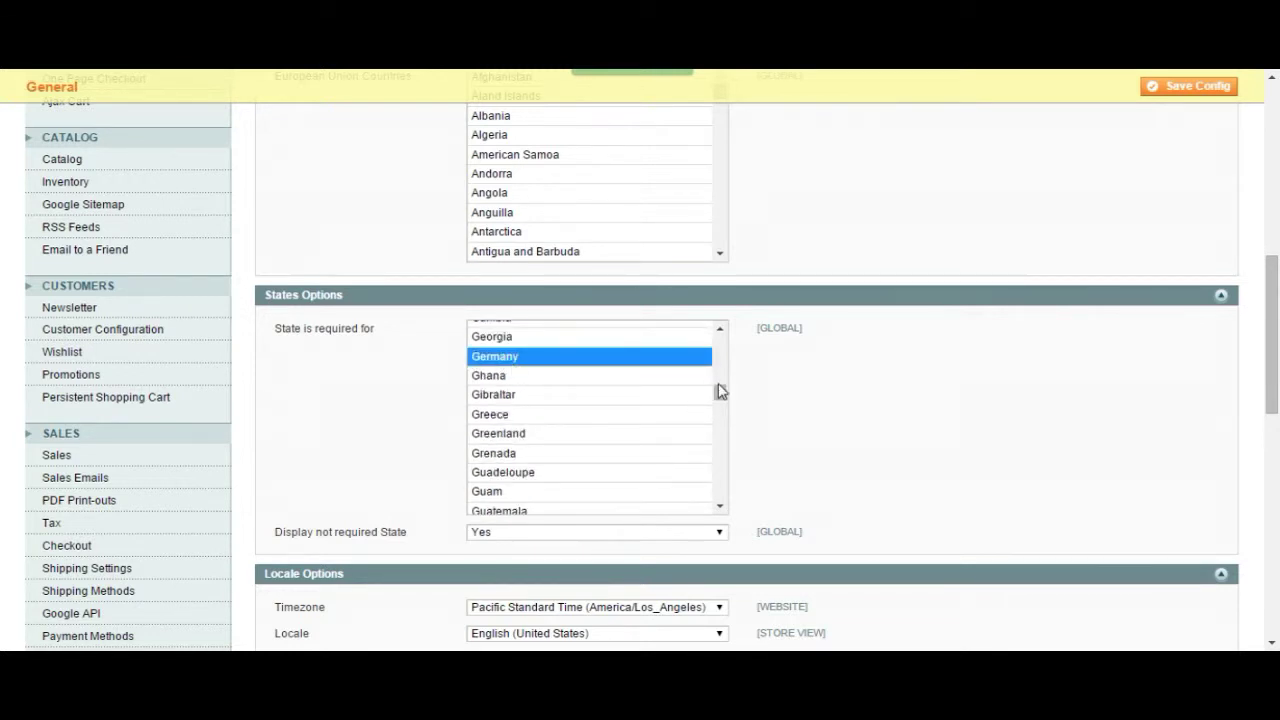
pyautogui.moveTo(720, 391); pyautogui.dragTo(723, 420)
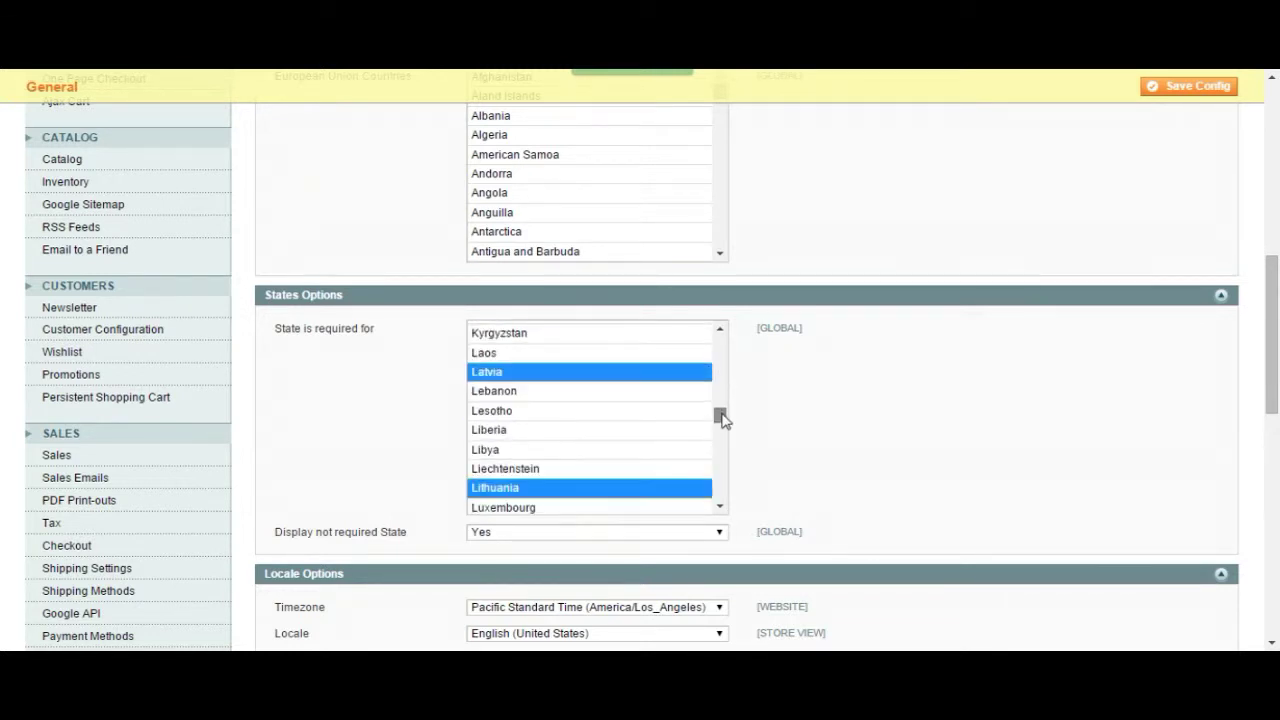
pyautogui.click(838, 422)
pyautogui.scroll(-1, 838, 422)
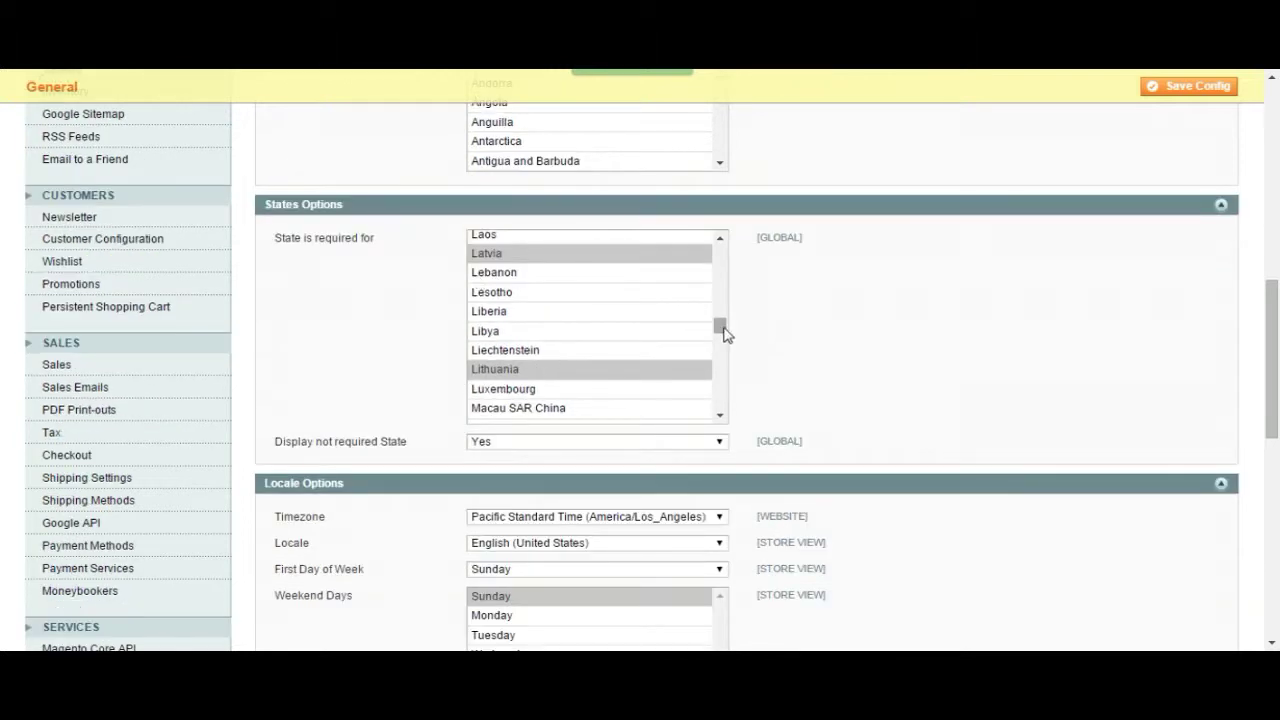
pyautogui.moveTo(726, 335); pyautogui.dragTo(723, 360)
pyautogui.scroll(-1, 294, 374)
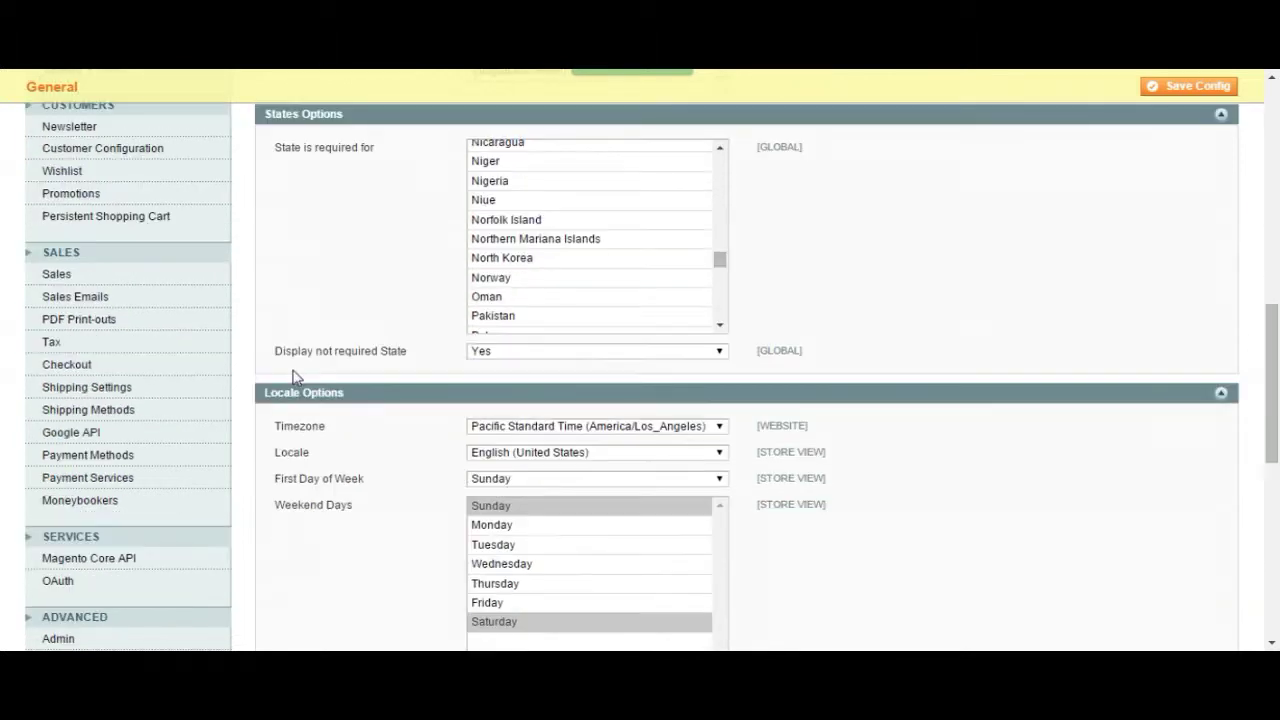
pyautogui.scroll(-1, 294, 376)
pyautogui.scroll(-1, 294, 376)
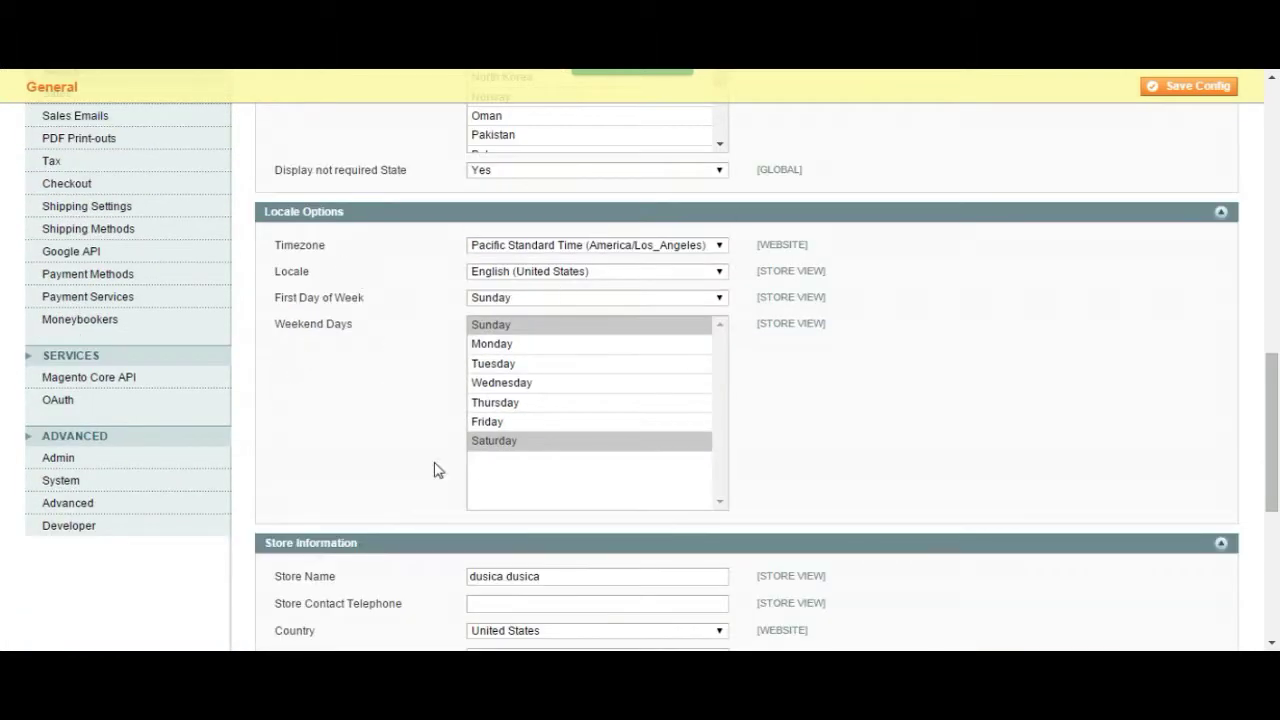
pyautogui.click(688, 247)
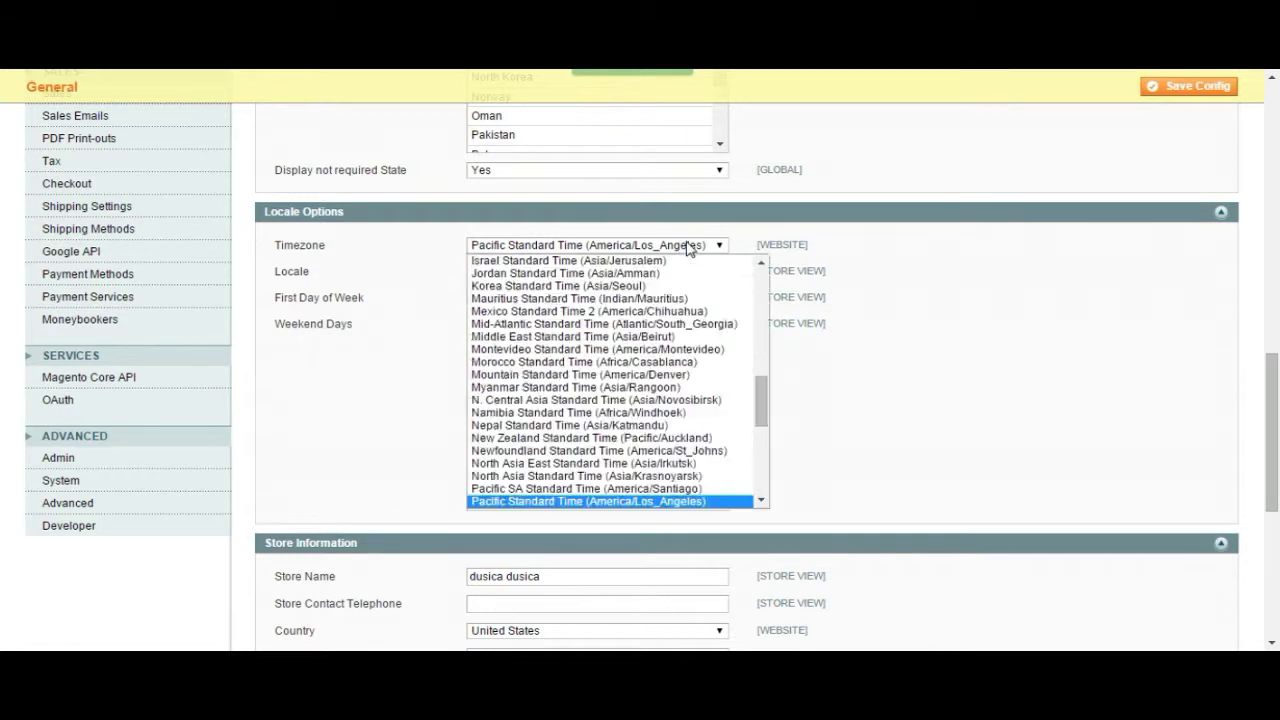
pyautogui.click(688, 247)
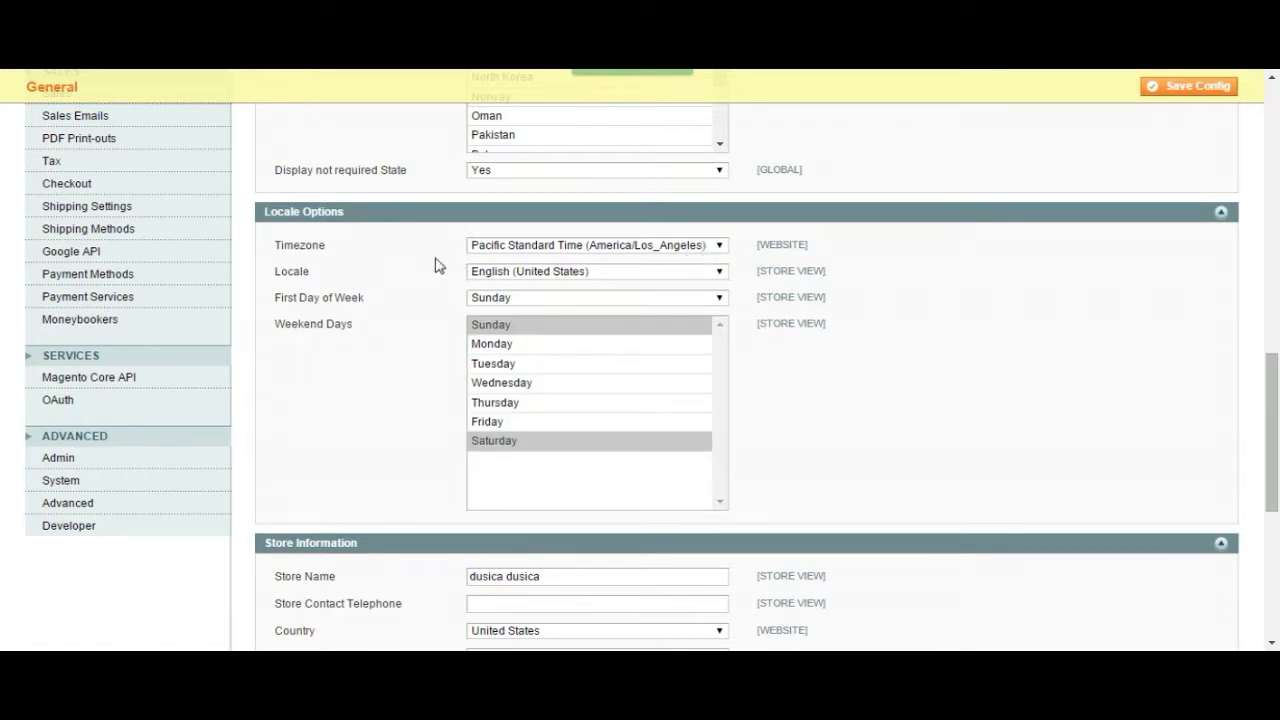
pyautogui.click(580, 247)
pyautogui.click(580, 247)
pyautogui.click(601, 272)
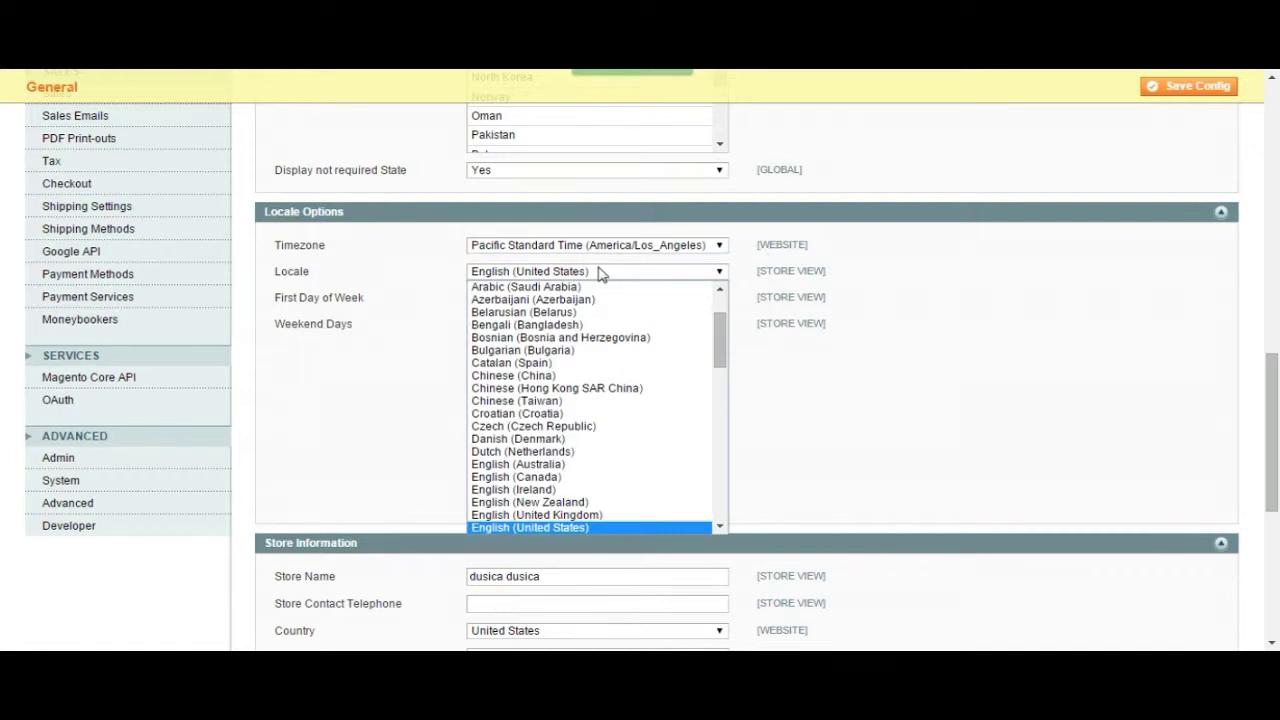
pyautogui.click(601, 272)
pyautogui.scroll(-1, 380, 292)
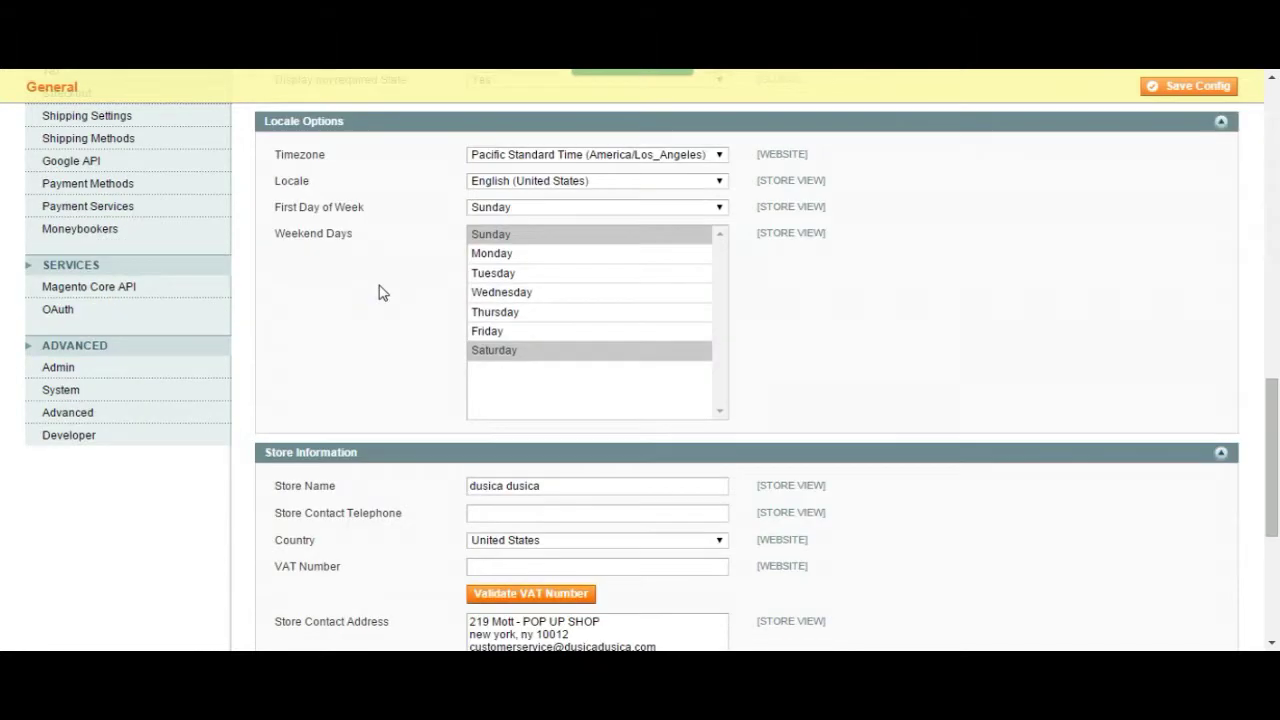
pyautogui.scroll(1, 380, 292)
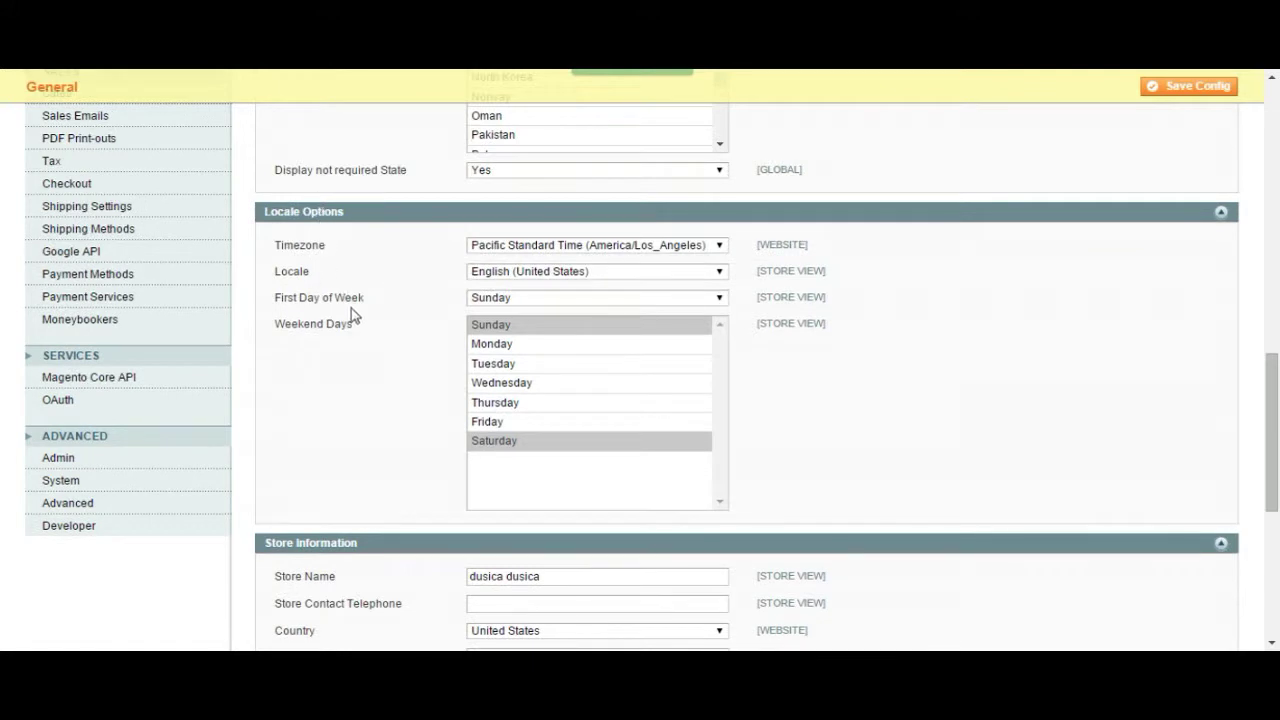
pyautogui.click(532, 300)
pyautogui.click(532, 302)
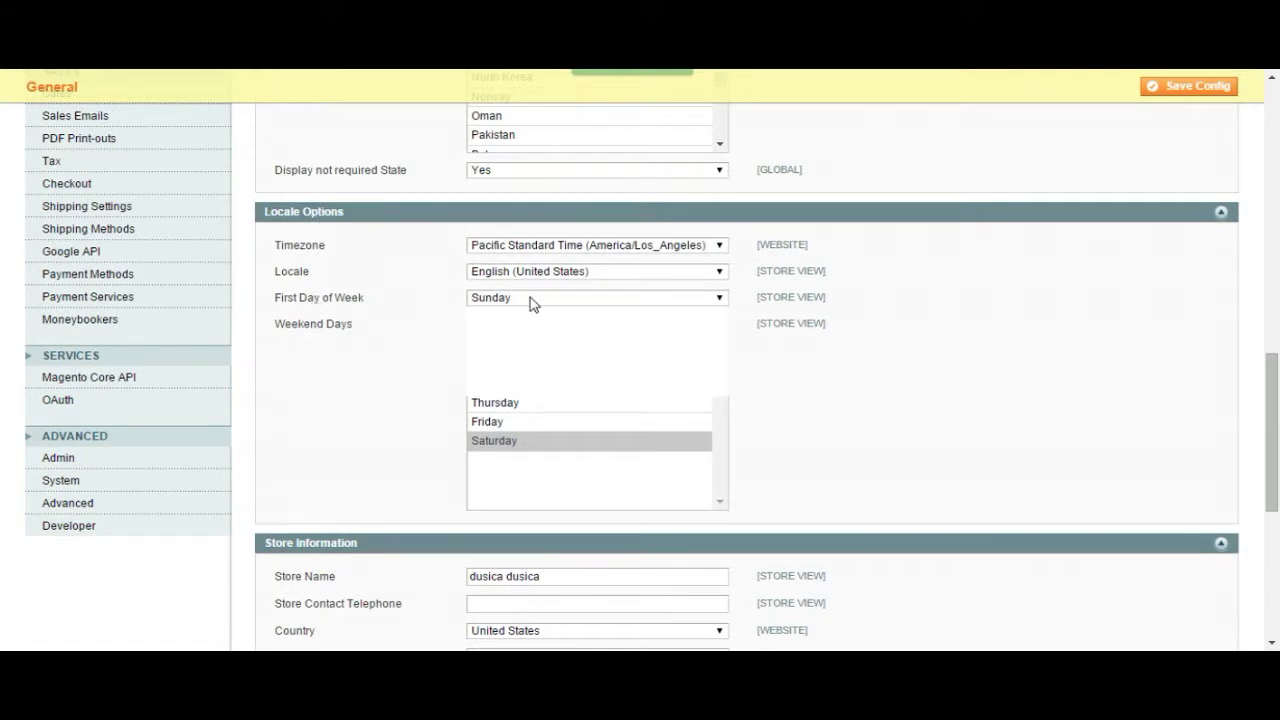
pyautogui.click(318, 335)
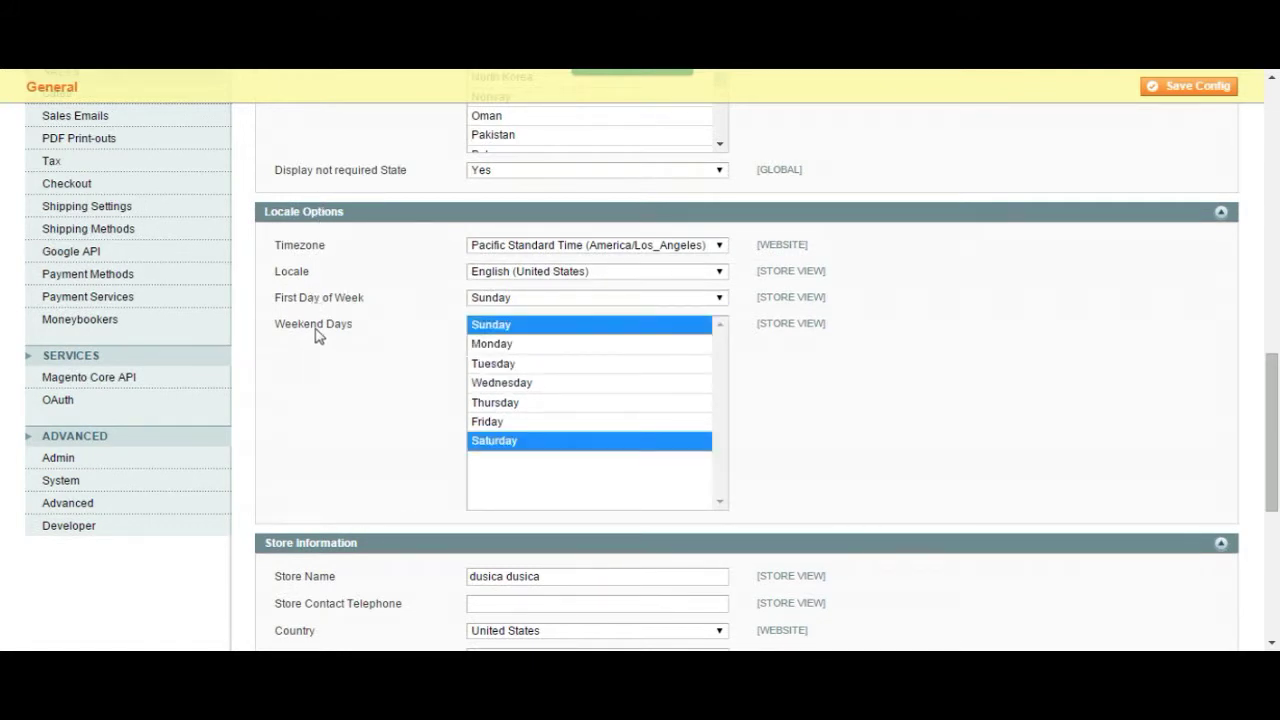
pyautogui.click(540, 343)
pyautogui.click(543, 383)
pyautogui.click(537, 327)
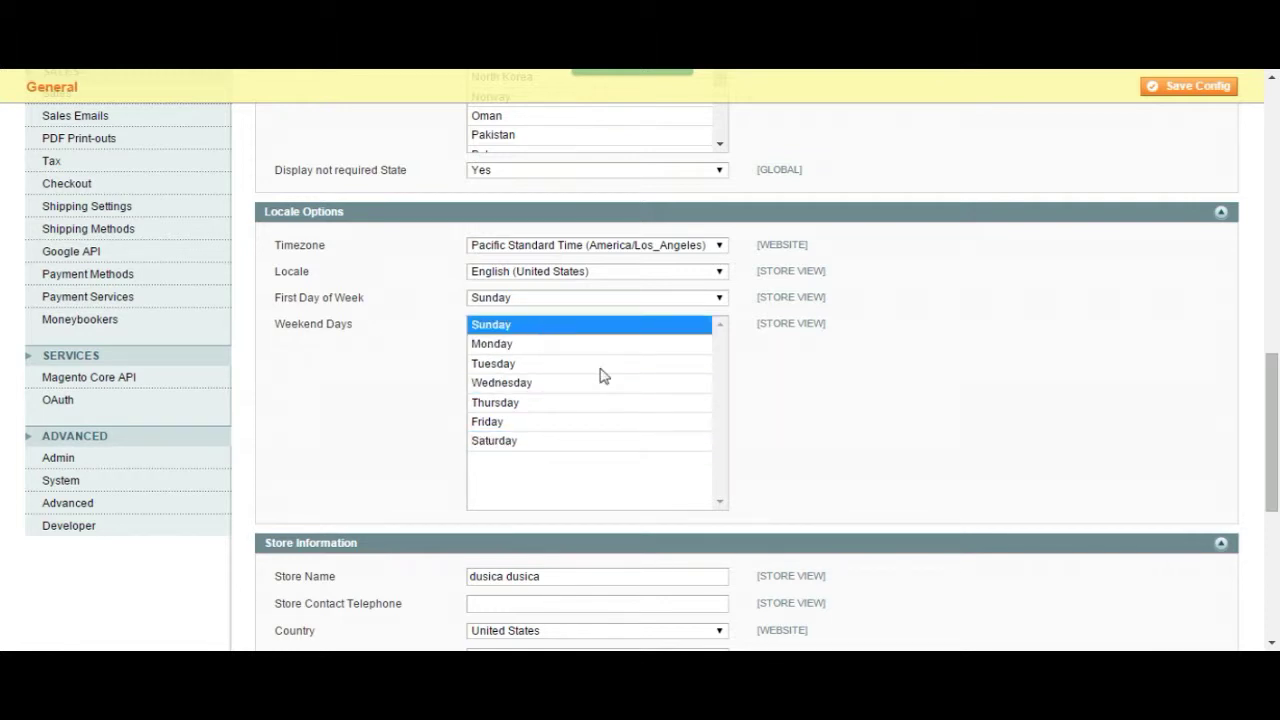
pyautogui.keyDown('ctrl'); pyautogui.click(544, 441); pyautogui.keyUp('ctrl')
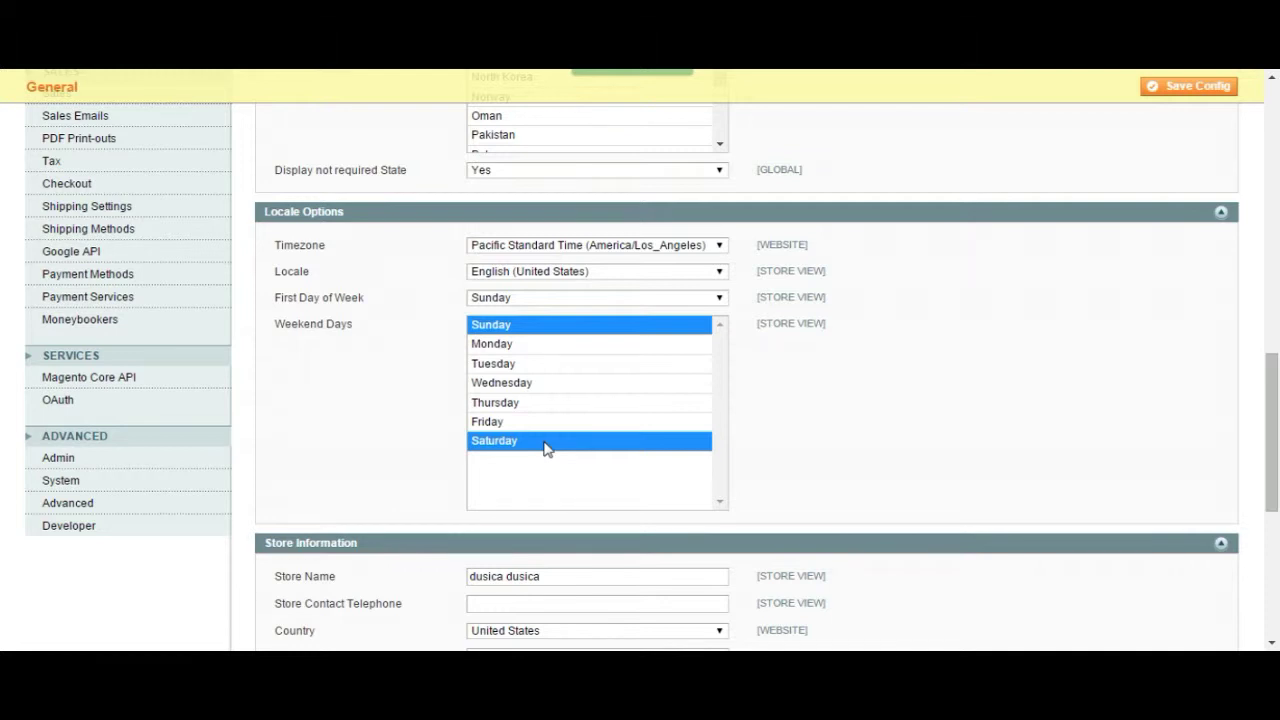
pyautogui.scroll(-3, 545, 448)
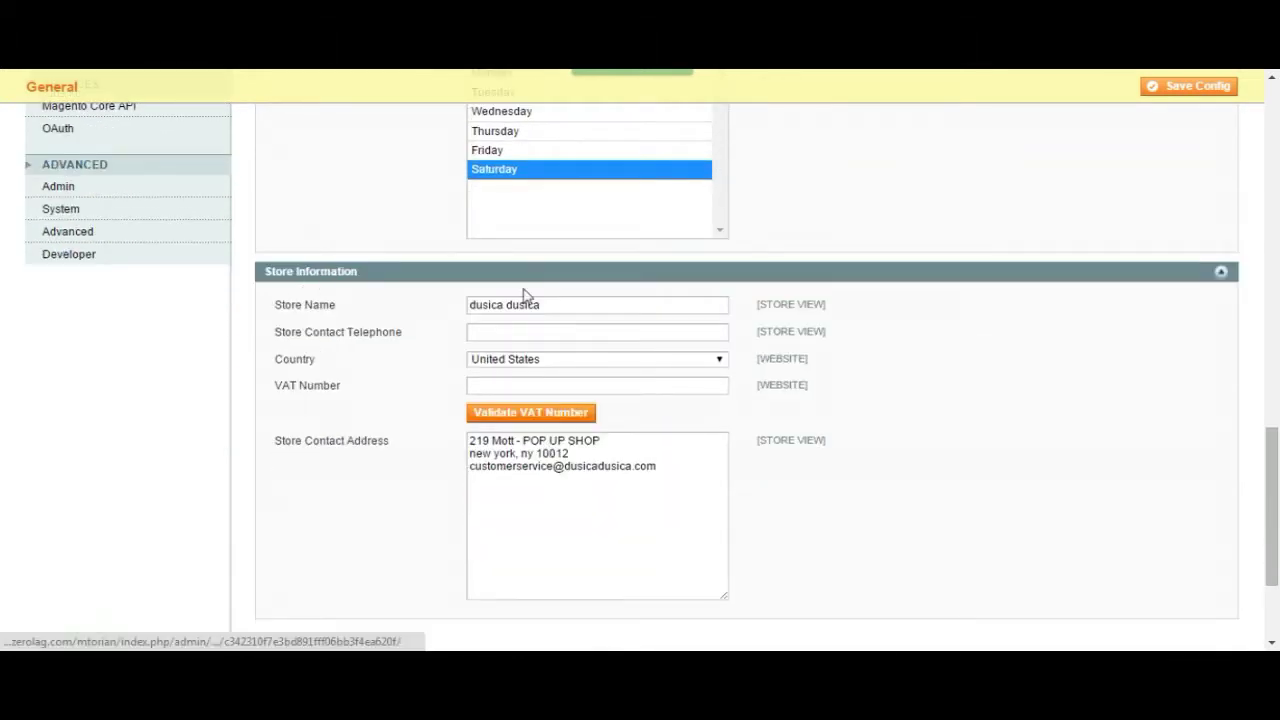
pyautogui.click(563, 303)
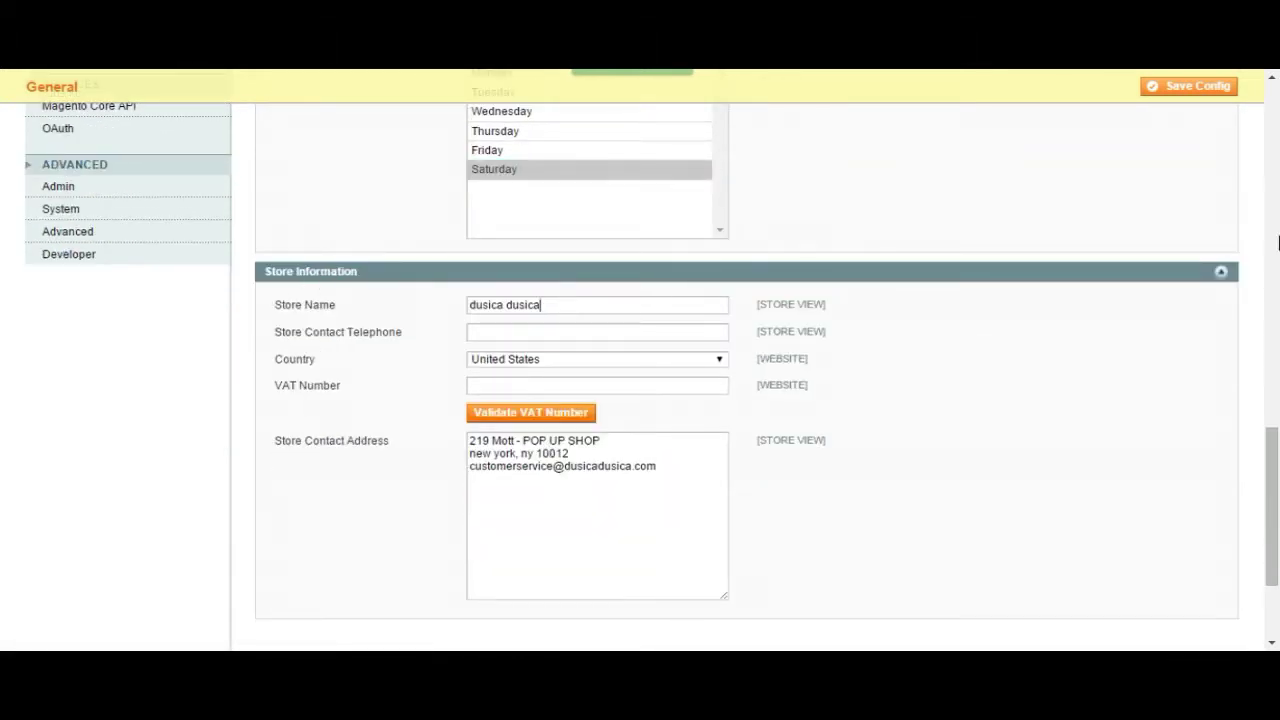
pyautogui.moveTo(588, 306); pyautogui.dragTo(402, 318)
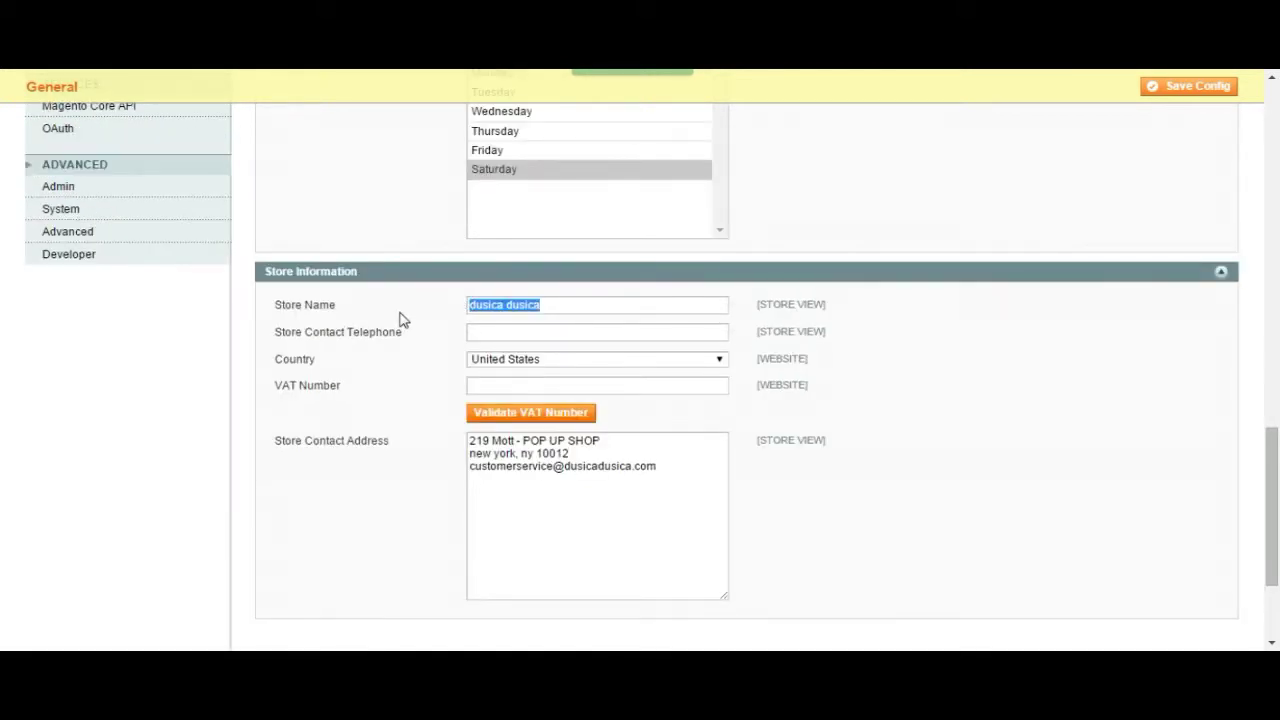
pyautogui.click(509, 335)
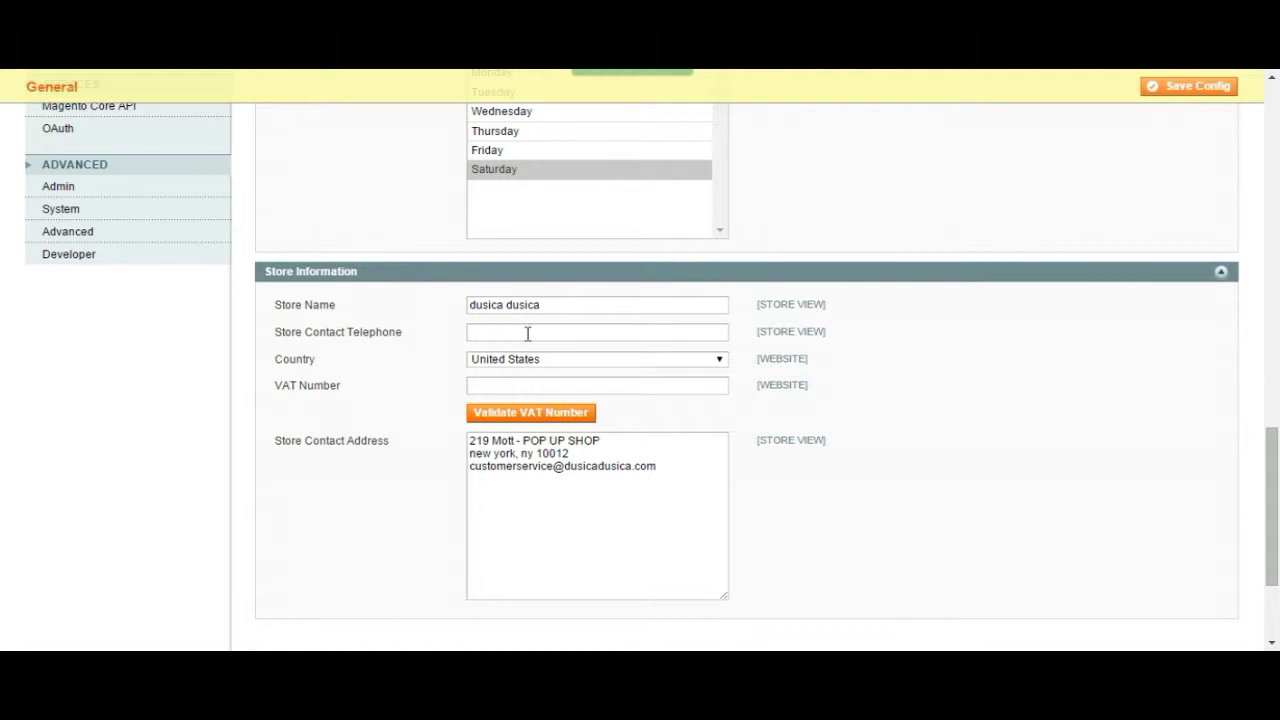
pyautogui.click(559, 362)
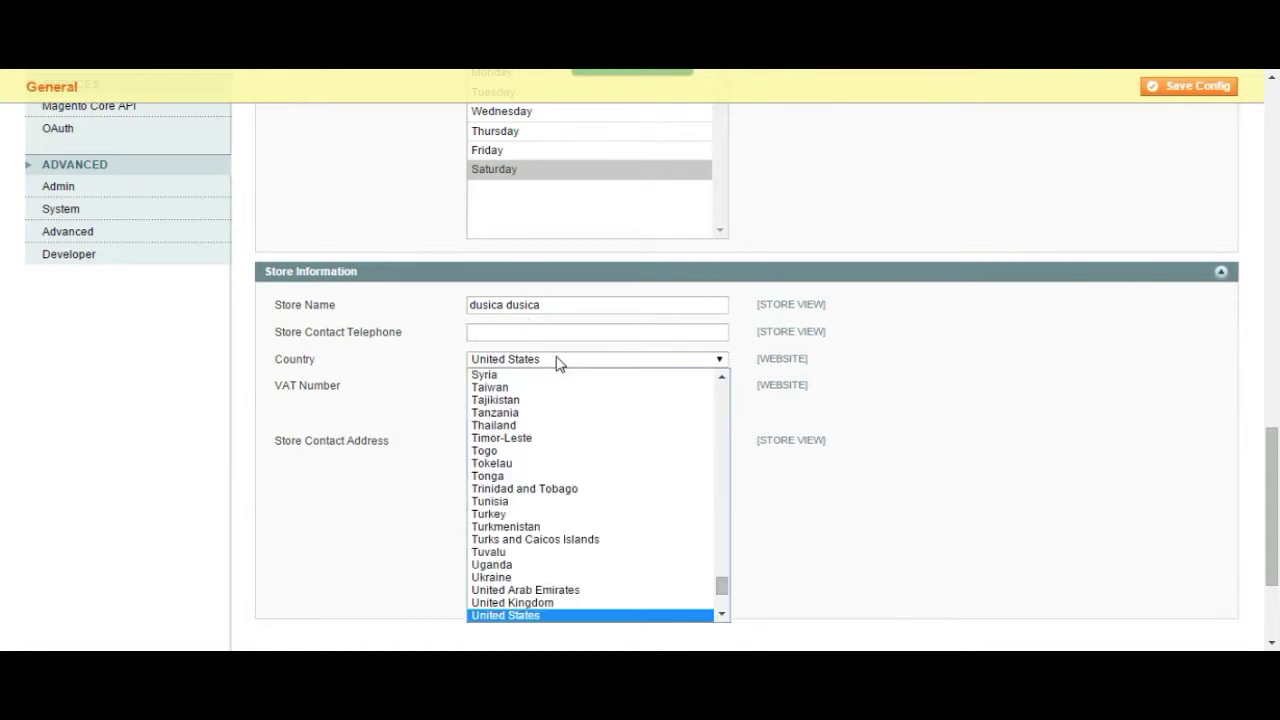
pyautogui.click(558, 363)
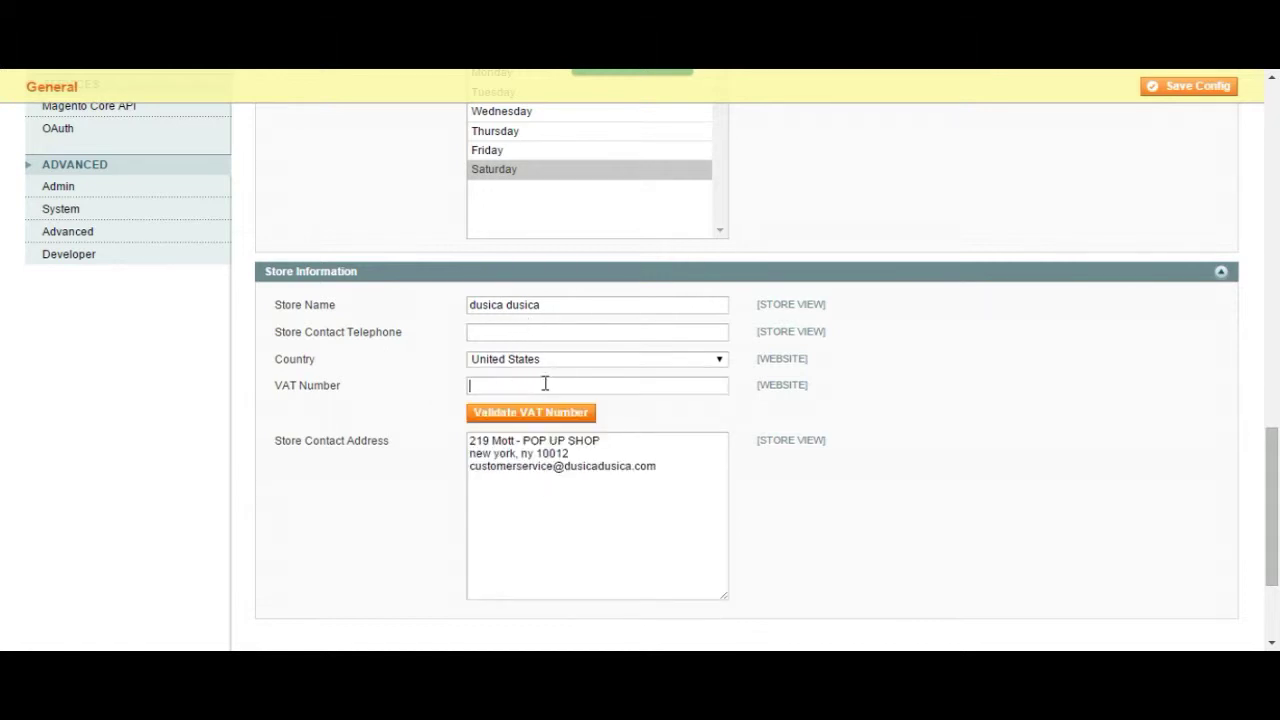
pyautogui.scroll(-2, 545, 383)
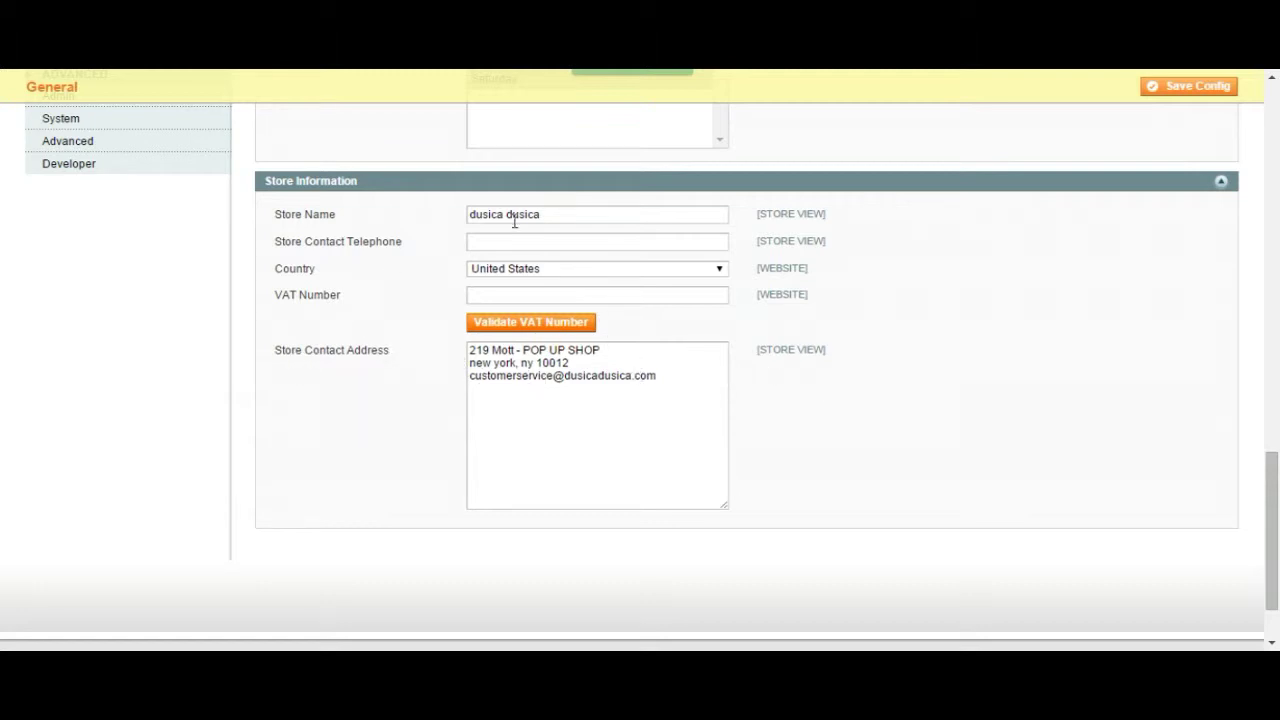
pyautogui.scroll(15, 1124, 337)
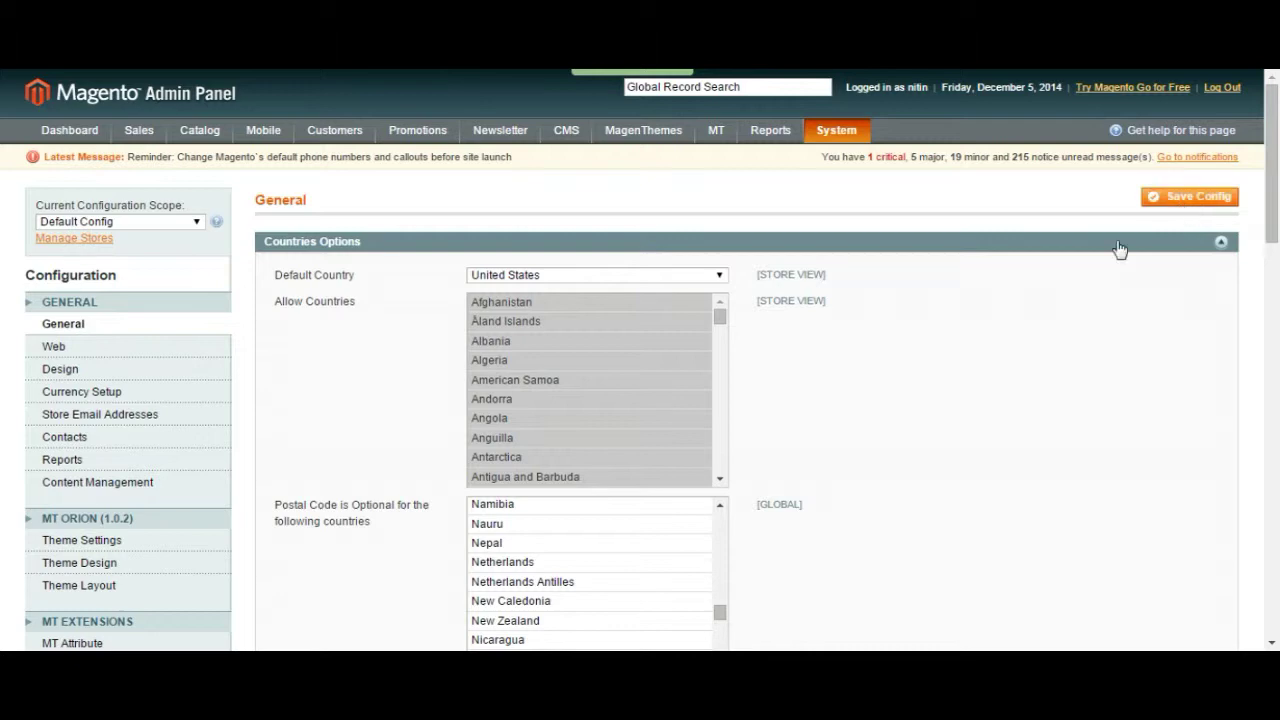
pyautogui.scroll(-5, 911, 356)
pyautogui.scroll(-4, 911, 356)
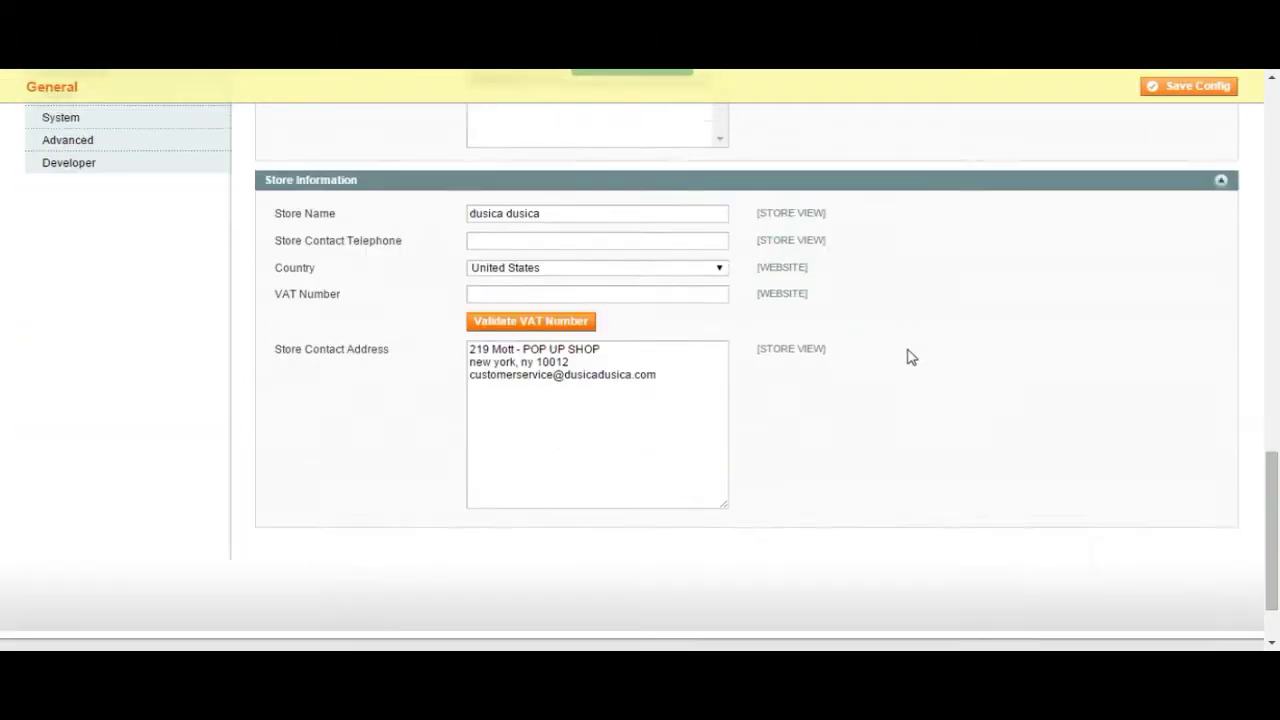
pyautogui.scroll(-2, 357, 177)
pyautogui.scroll(2, 297, 300)
pyautogui.scroll(1, 420, 325)
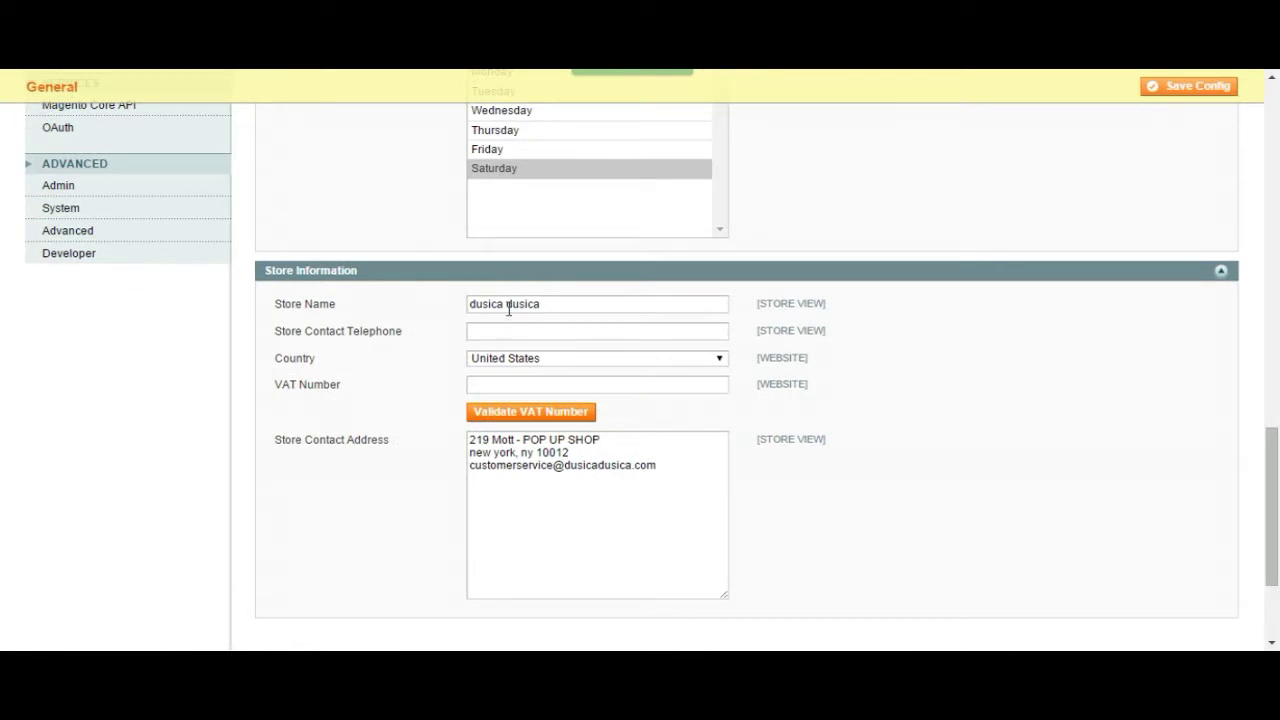
pyautogui.click(551, 386)
pyautogui.scroll(8, 563, 457)
pyautogui.scroll(6, 826, 311)
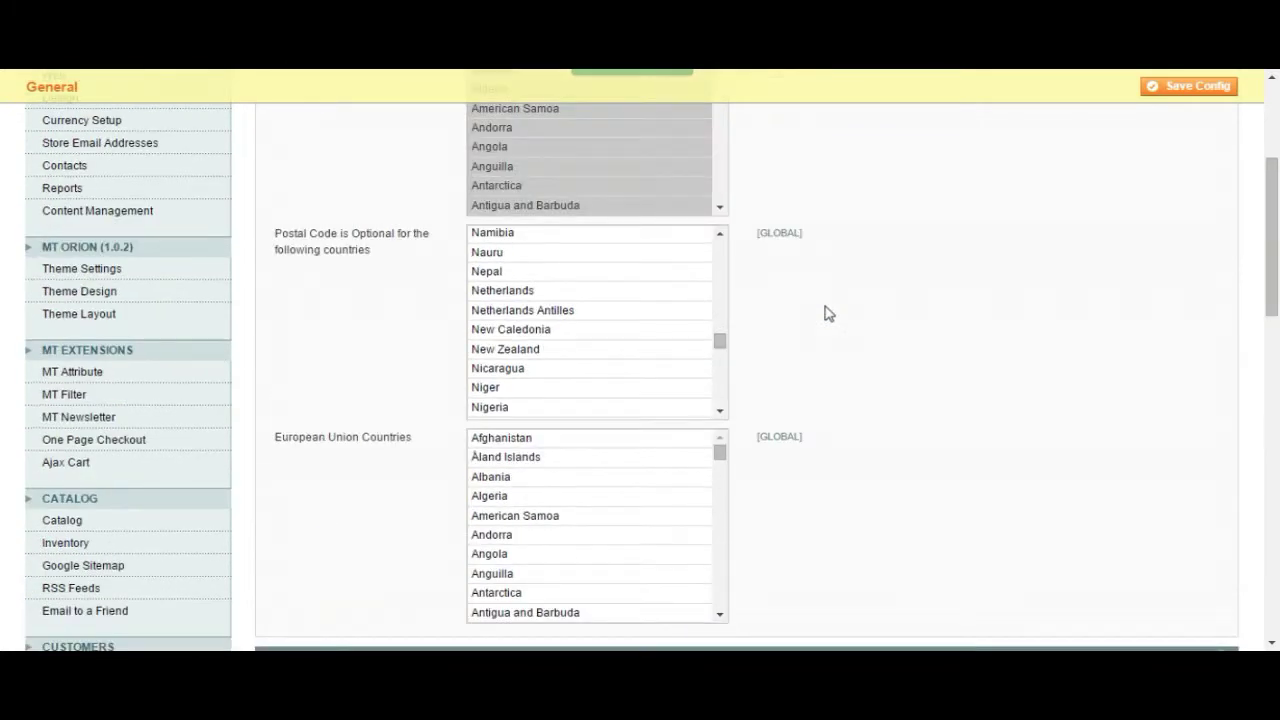
# Switch to the Web section and expand Url Options and Search Engines Optimization
pyautogui.click(62, 348)
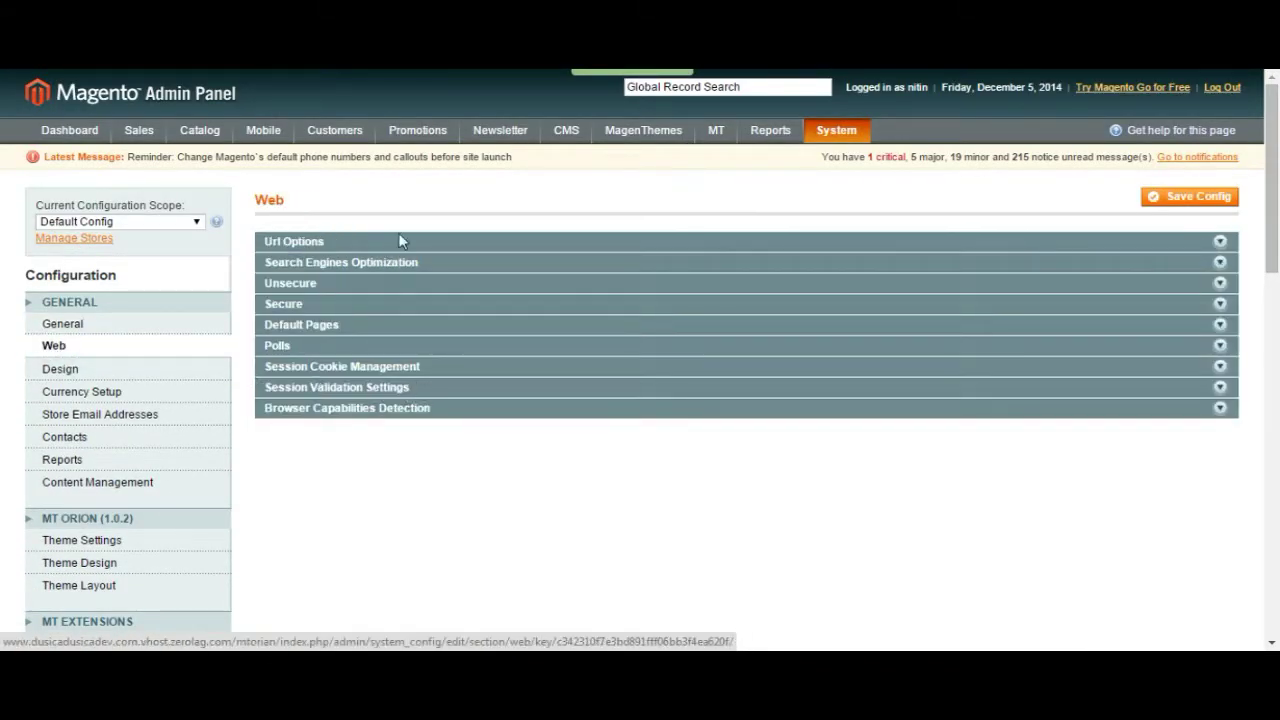
pyautogui.click(410, 245)
pyautogui.scroll(-1, 410, 248)
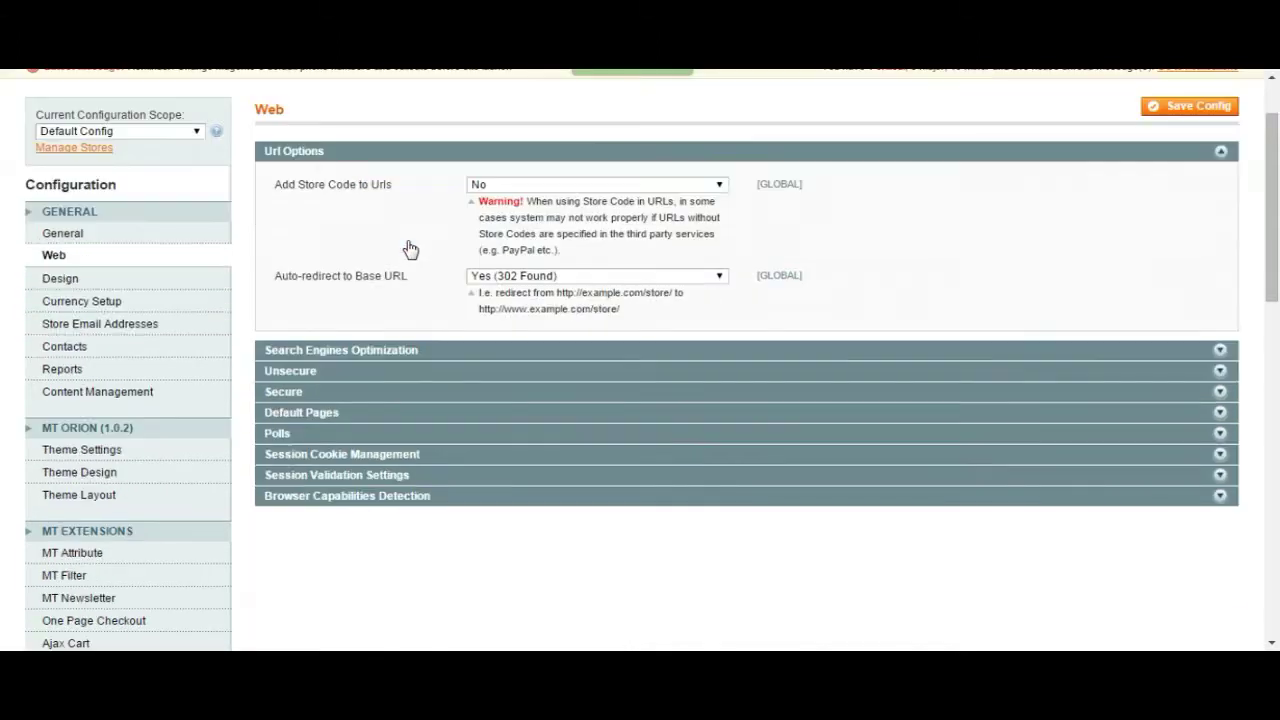
pyautogui.click(378, 347)
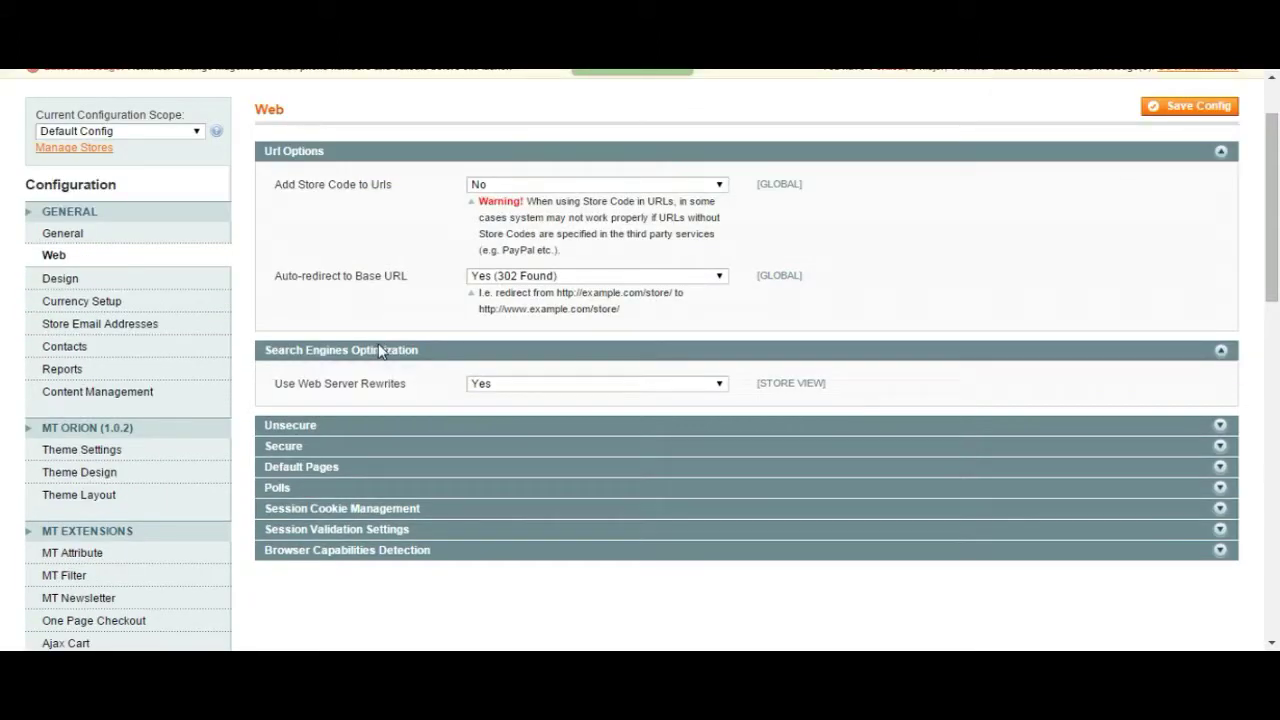
# Expand the Unsecure, Secure, Default Pages and Polls groups and review them
pyautogui.scroll(-1, 380, 352)
pyautogui.click(381, 336)
pyautogui.scroll(-1, 381, 336)
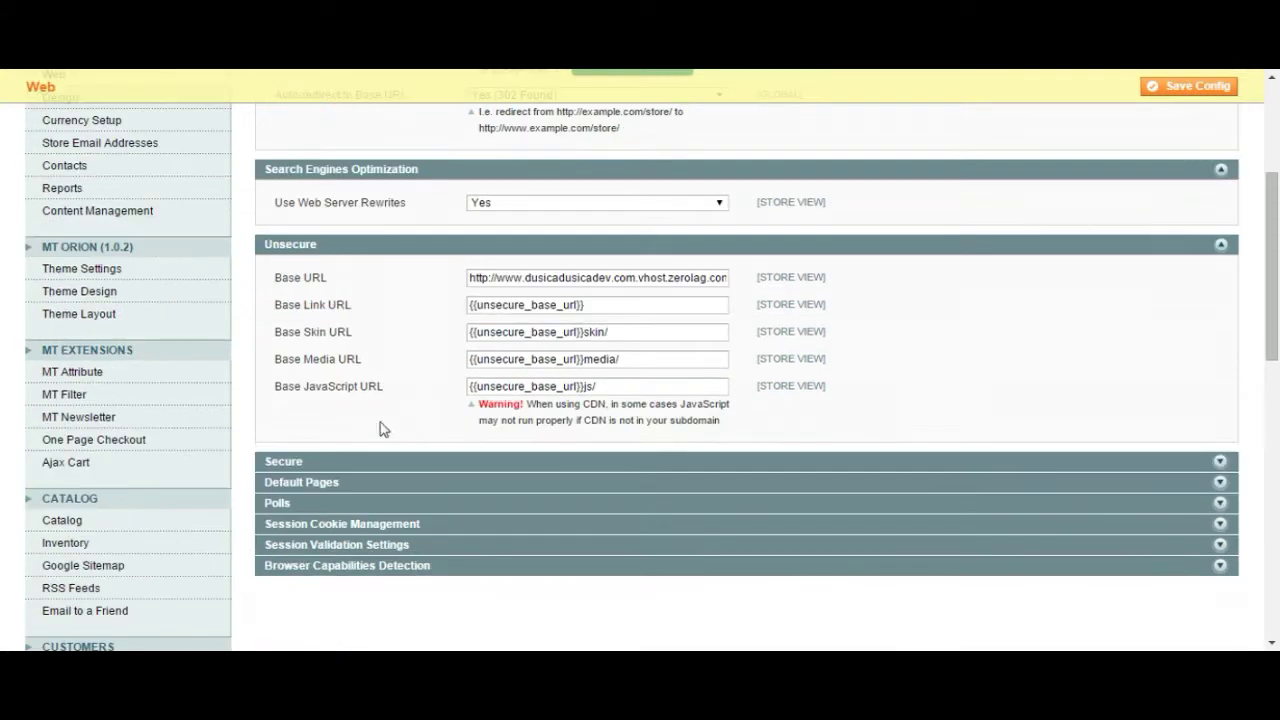
pyautogui.click(372, 463)
pyautogui.scroll(-4, 370, 463)
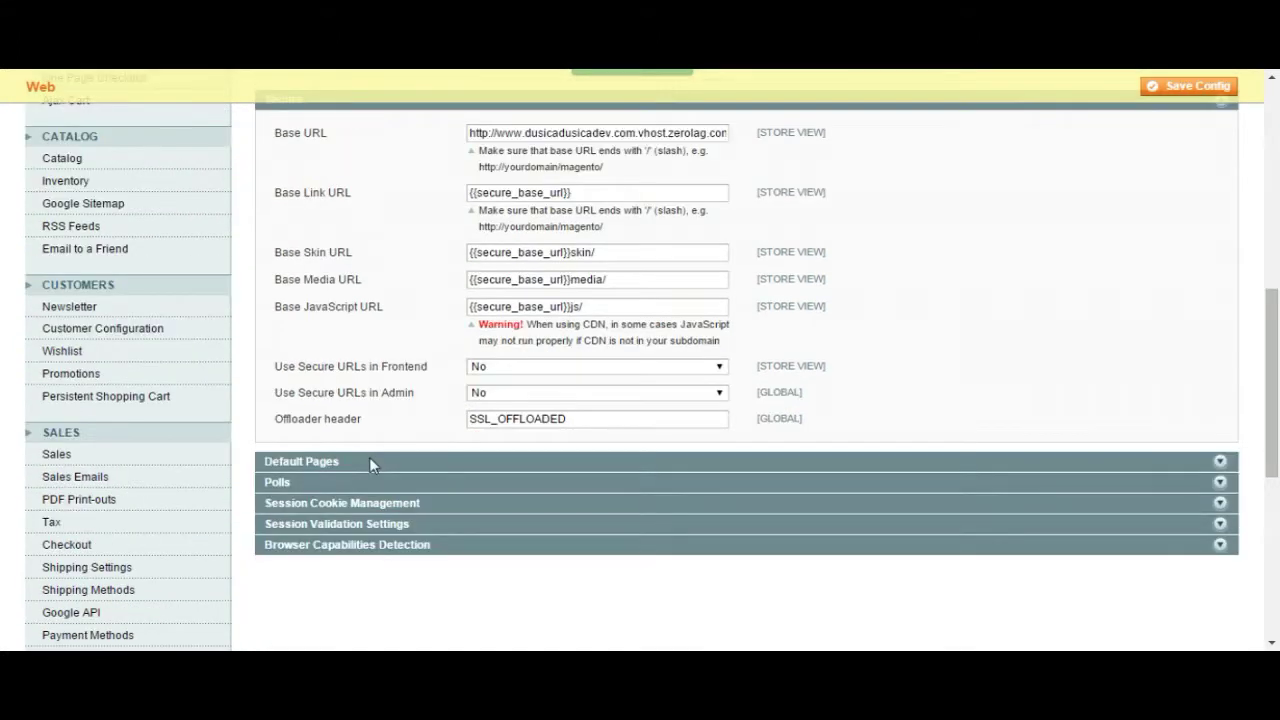
pyautogui.click(369, 457)
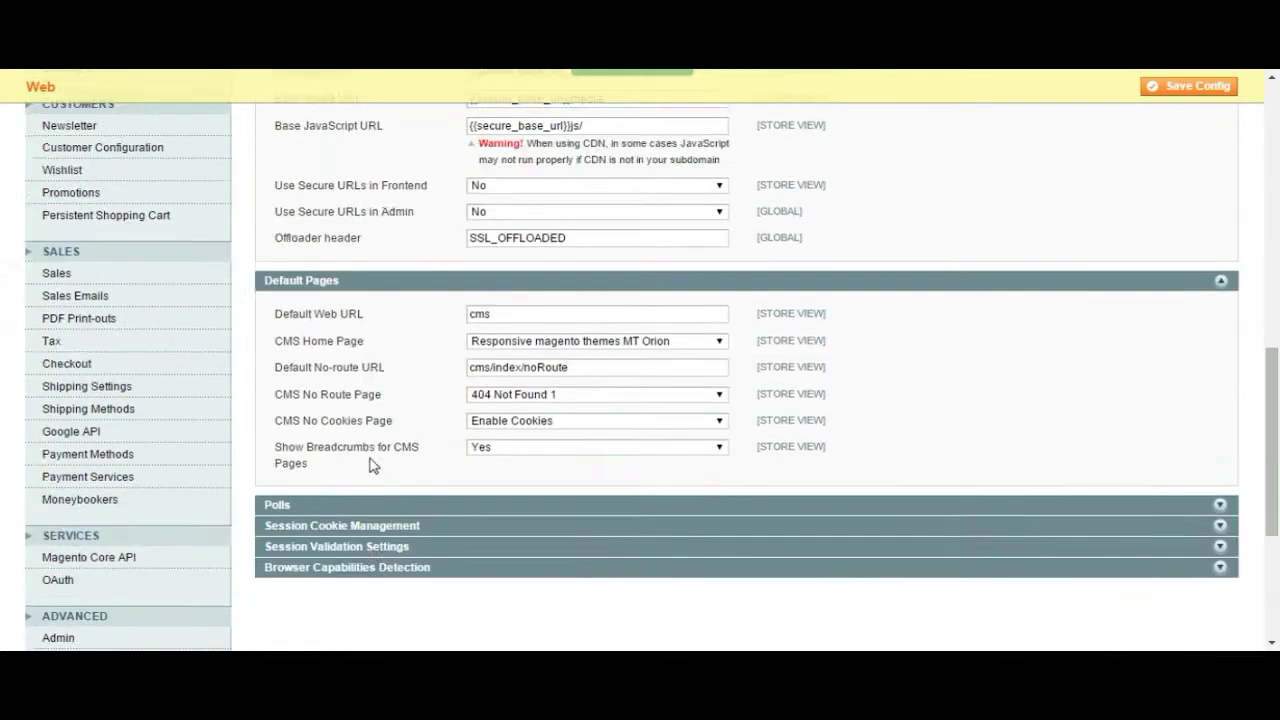
pyautogui.scroll(-3, 377, 408)
pyautogui.click(378, 415)
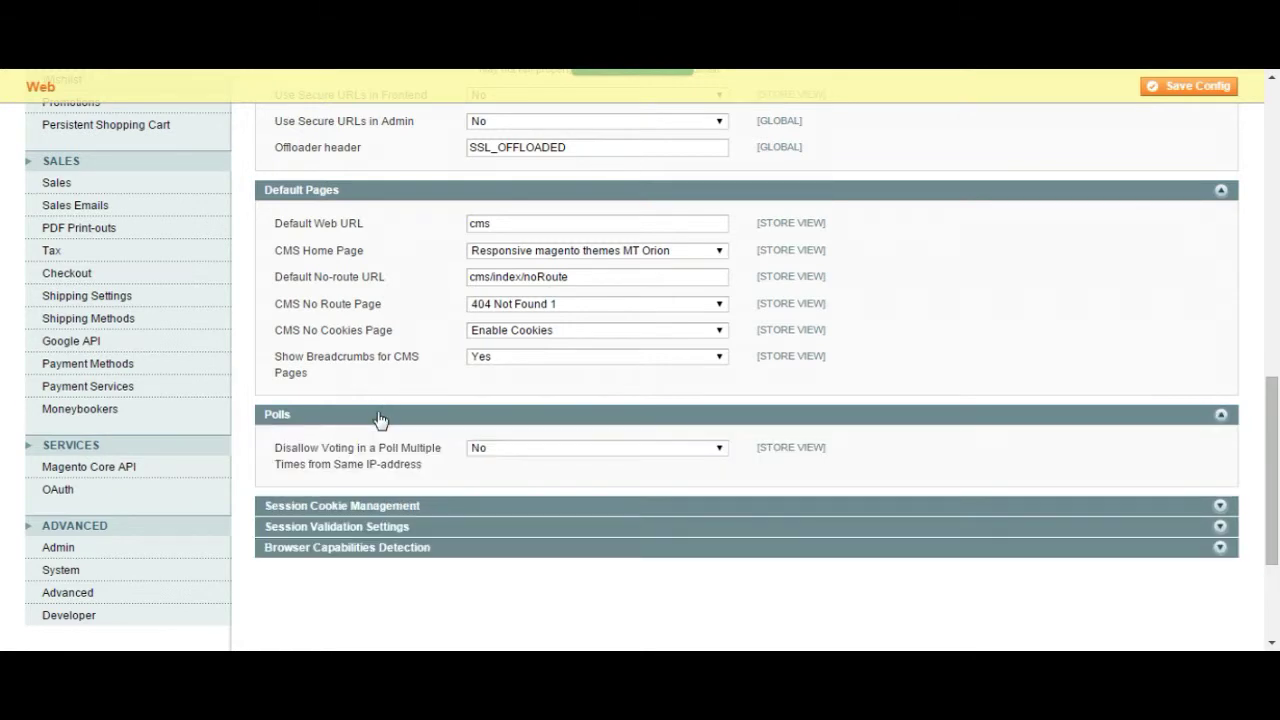
pyautogui.scroll(10, 378, 416)
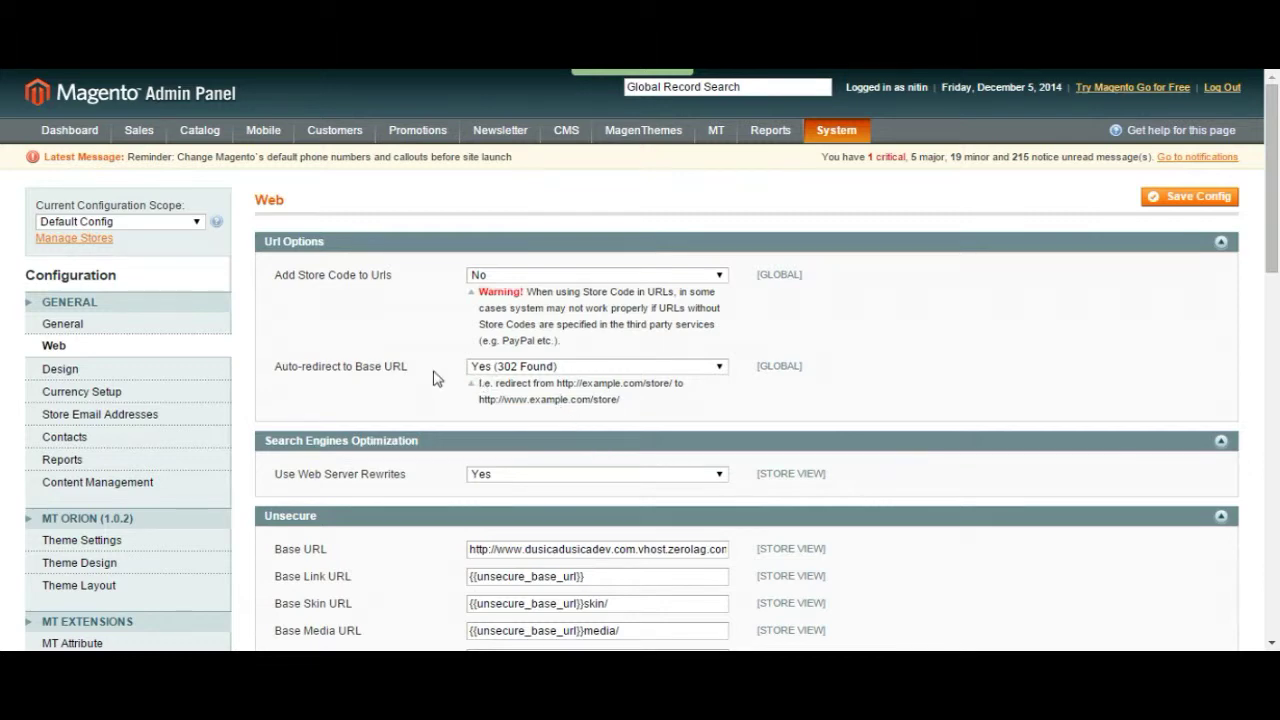
pyautogui.scroll(-1, 435, 378)
pyautogui.scroll(1, 433, 378)
pyautogui.scroll(-1, 318, 284)
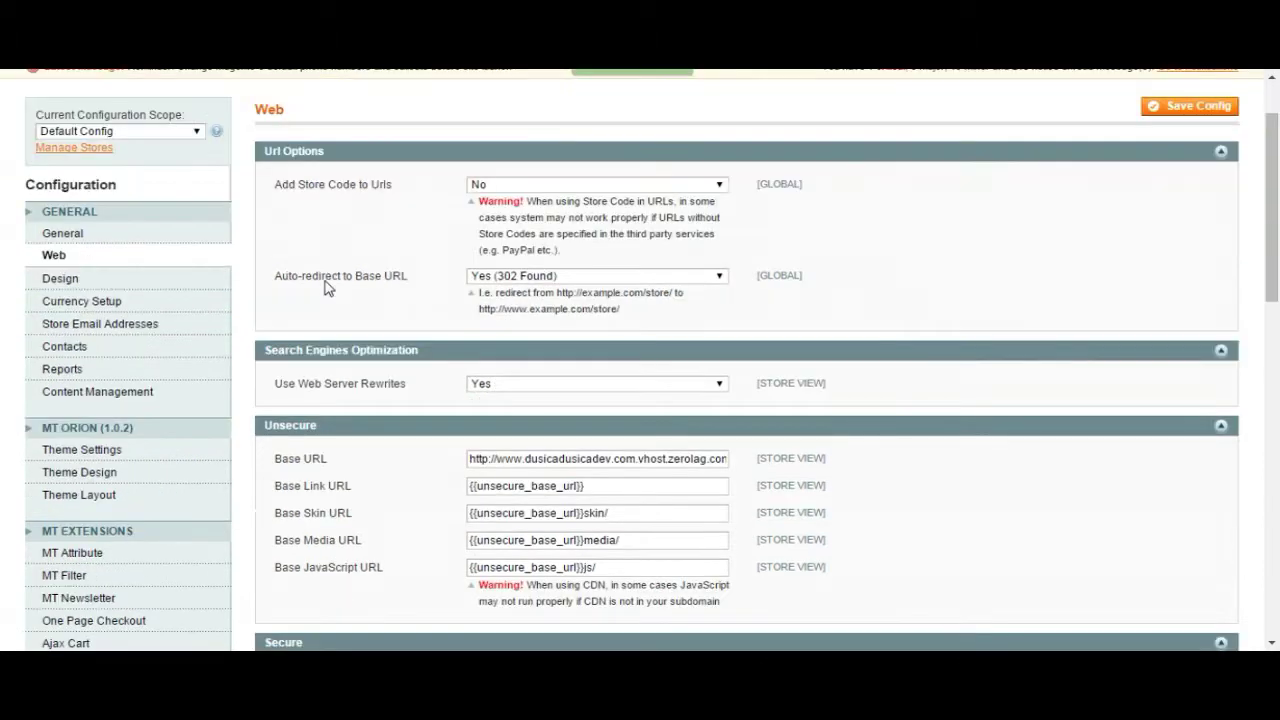
pyautogui.scroll(-1, 450, 468)
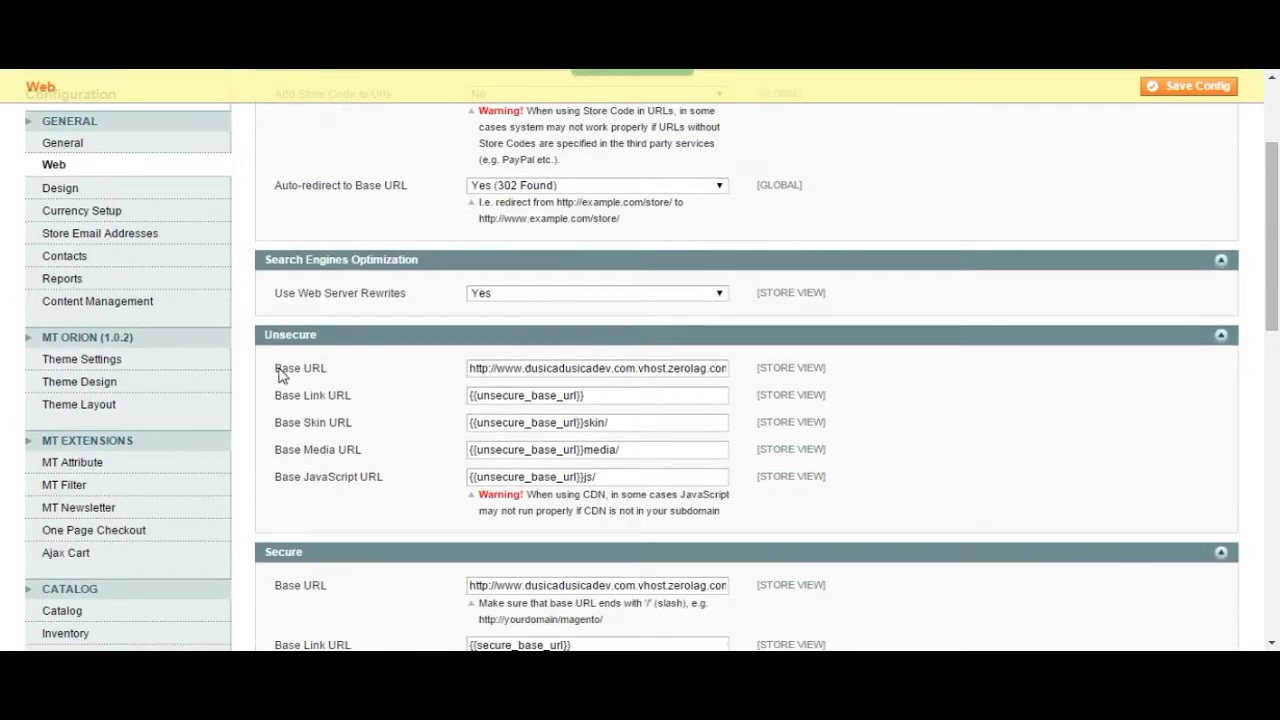
pyautogui.moveTo(478, 364); pyautogui.dragTo(730, 375)
pyautogui.click(705, 369)
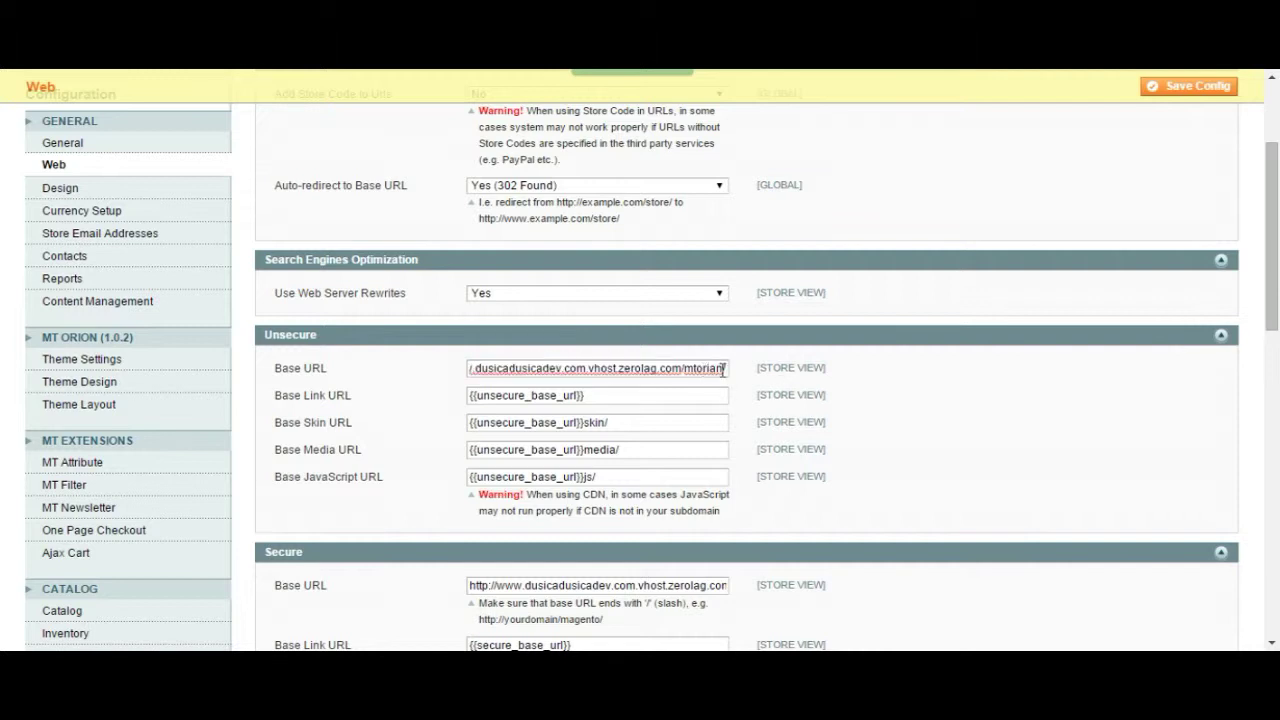
pyautogui.moveTo(725, 371); pyautogui.dragTo(751, 380)
pyautogui.click(505, 373)
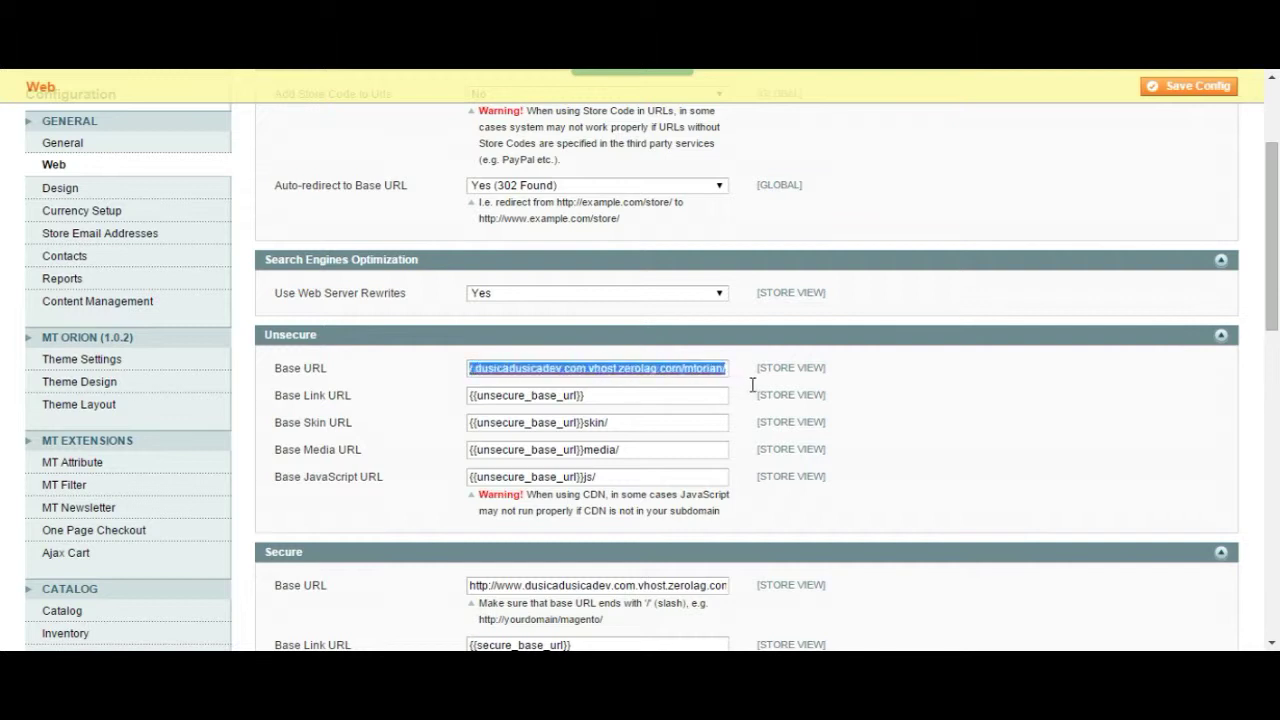
pyautogui.click(684, 371)
pyautogui.moveTo(727, 369); pyautogui.dragTo(349, 354)
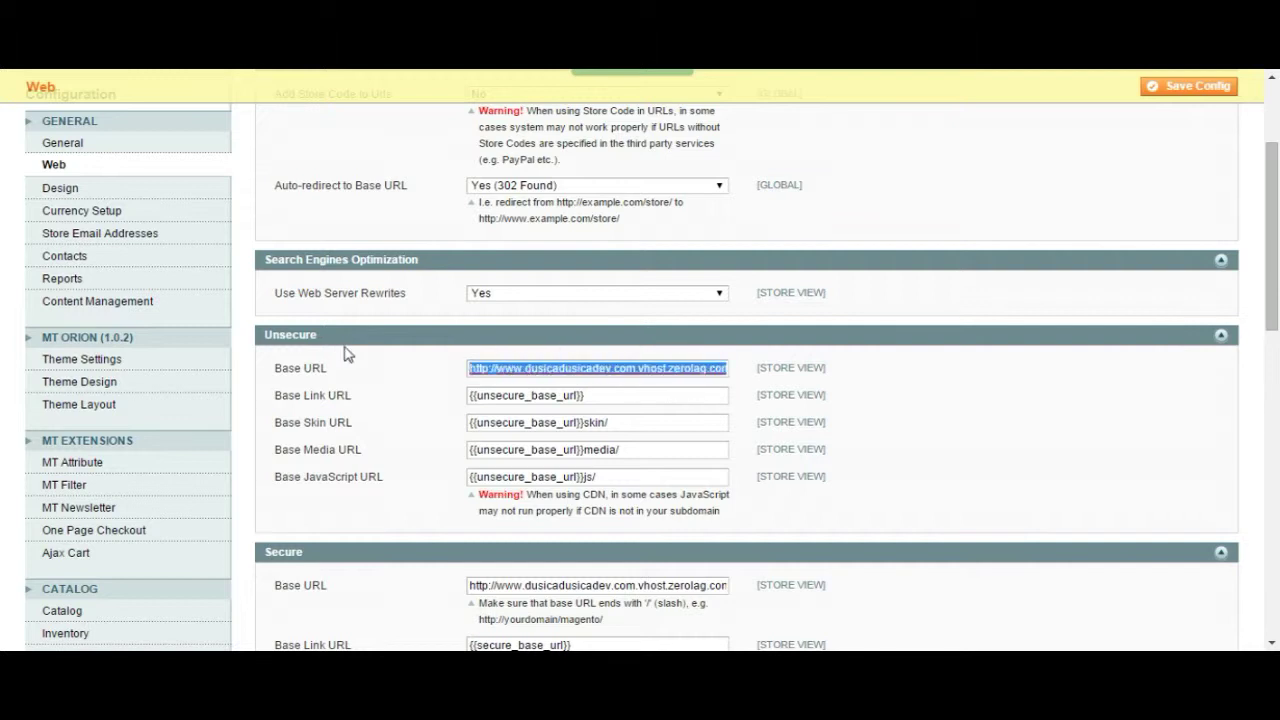
pyautogui.click(592, 373)
pyautogui.scroll(-1, 449, 349)
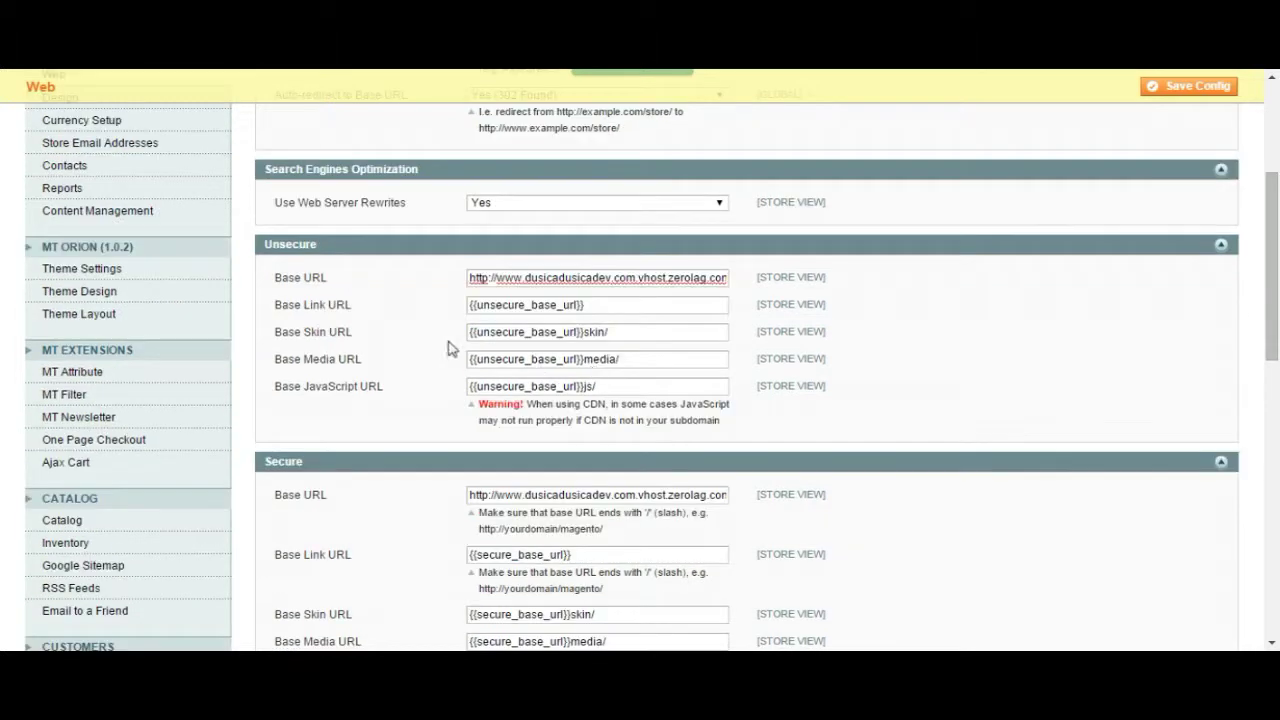
pyautogui.click(347, 310)
pyautogui.click(345, 341)
pyautogui.click(352, 309)
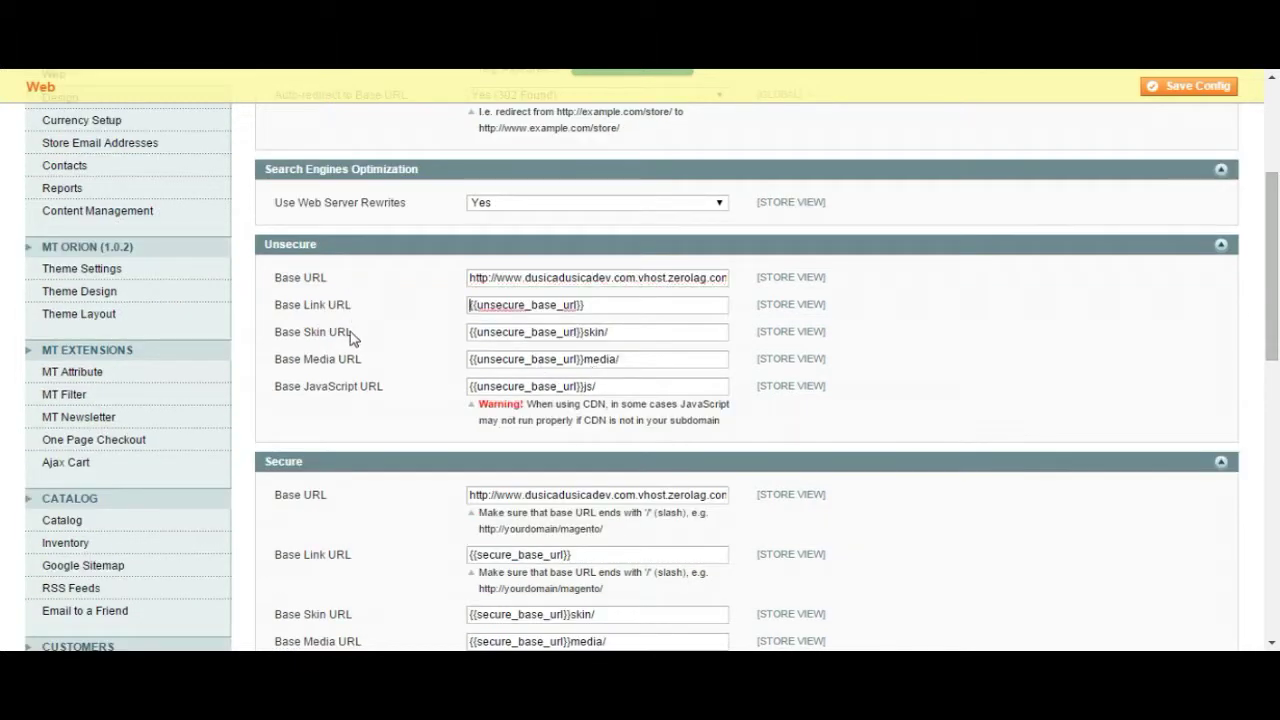
pyautogui.click(349, 332)
pyautogui.click(359, 360)
pyautogui.click(358, 390)
pyautogui.click(656, 333)
pyautogui.click(641, 359)
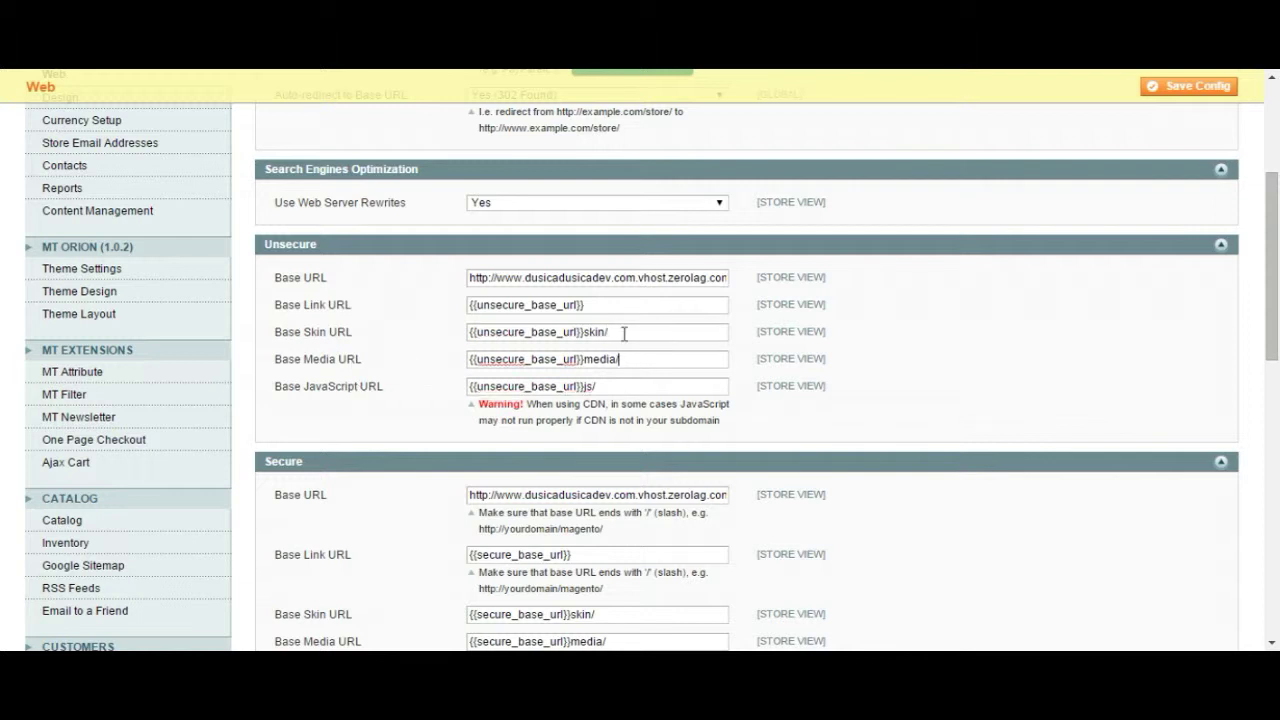
pyautogui.doubleClick(599, 331)
pyautogui.doubleClick(598, 332)
pyautogui.click(614, 331)
pyautogui.moveTo(584, 332); pyautogui.dragTo(616, 327)
pyautogui.click(618, 333)
pyautogui.press('BackSpace')
pyautogui.scroll(-1, 620, 333)
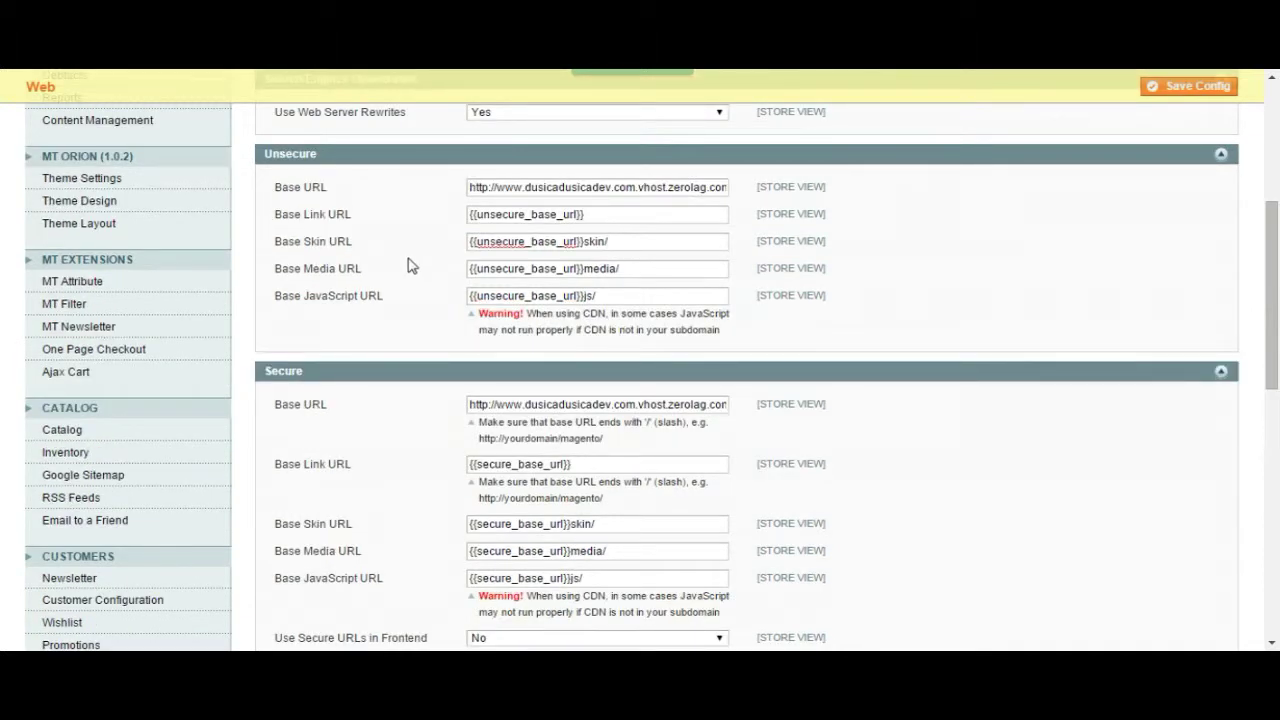
pyautogui.write('/')
pyautogui.click(686, 270)
pyautogui.click(651, 300)
pyautogui.scroll(-1, 651, 300)
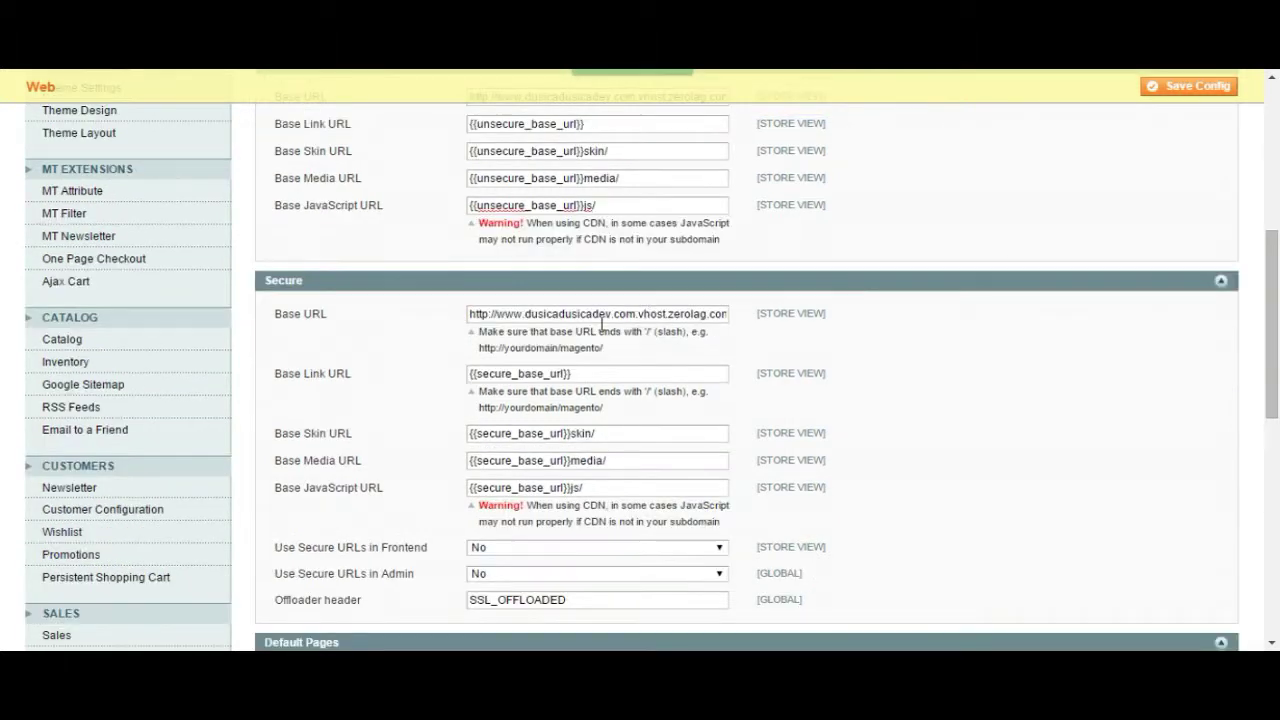
pyautogui.click(600, 314)
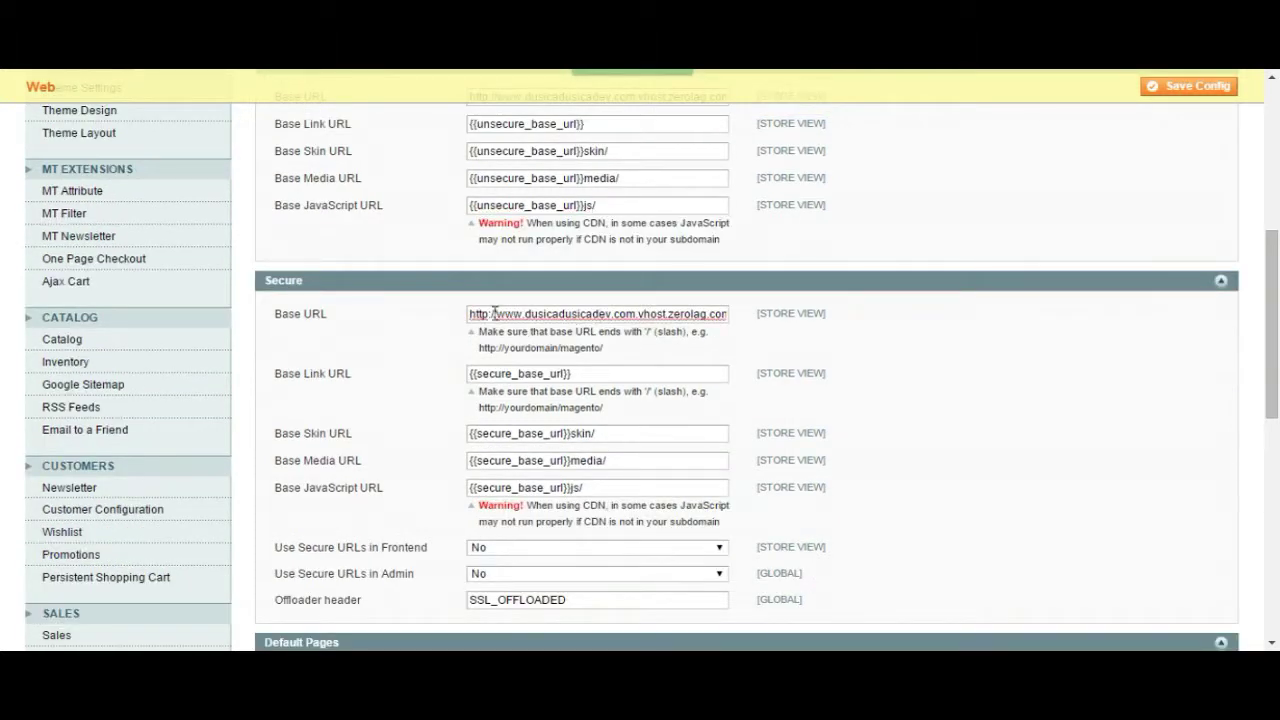
pyautogui.tripleClick(600, 308)
pyautogui.click(598, 314)
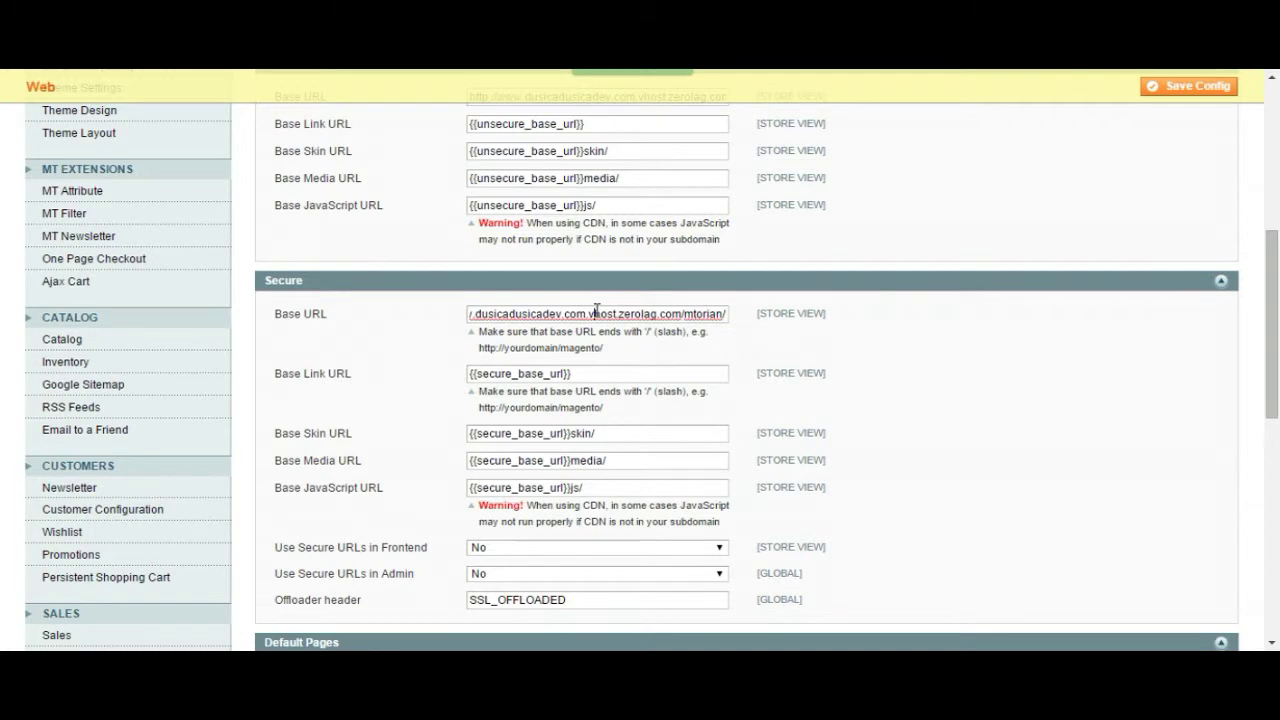
pyautogui.scroll(-1, 598, 314)
pyautogui.scroll(-1, 282, 301)
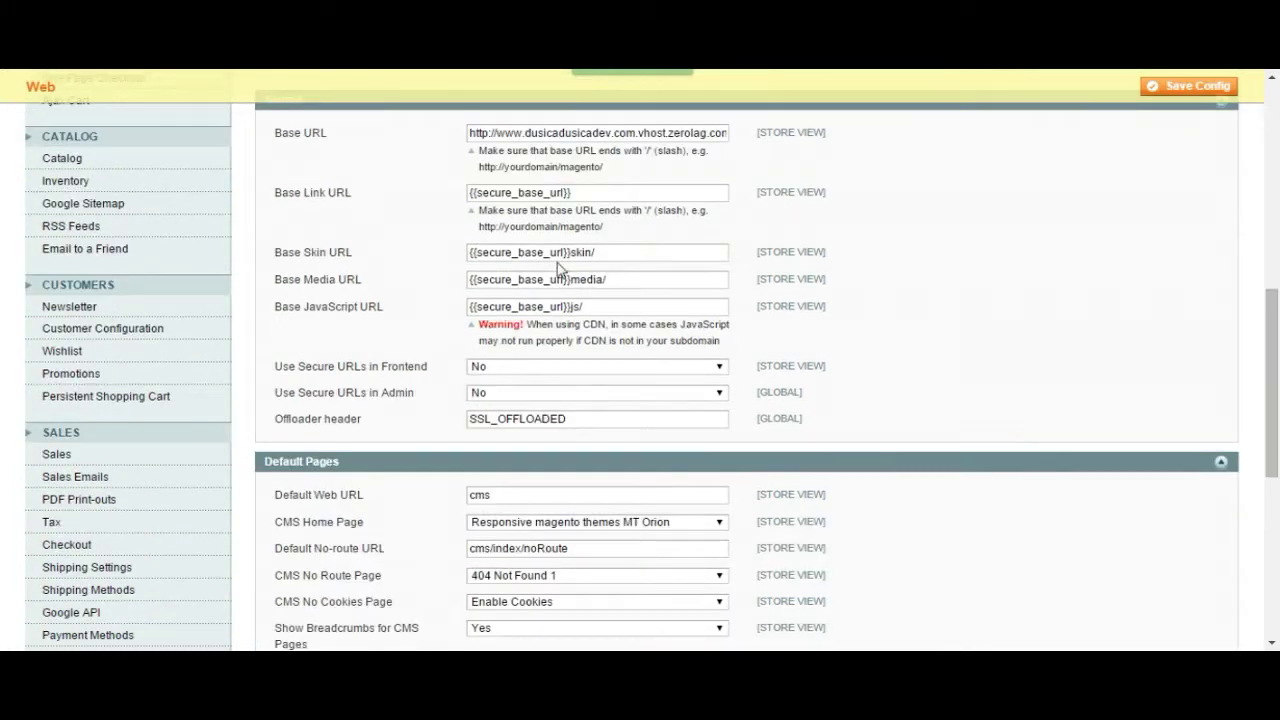
pyautogui.scroll(3, 565, 270)
pyautogui.scroll(-2, 588, 265)
pyautogui.scroll(-1, 588, 262)
pyautogui.scroll(2, 588, 262)
pyautogui.scroll(1, 357, 323)
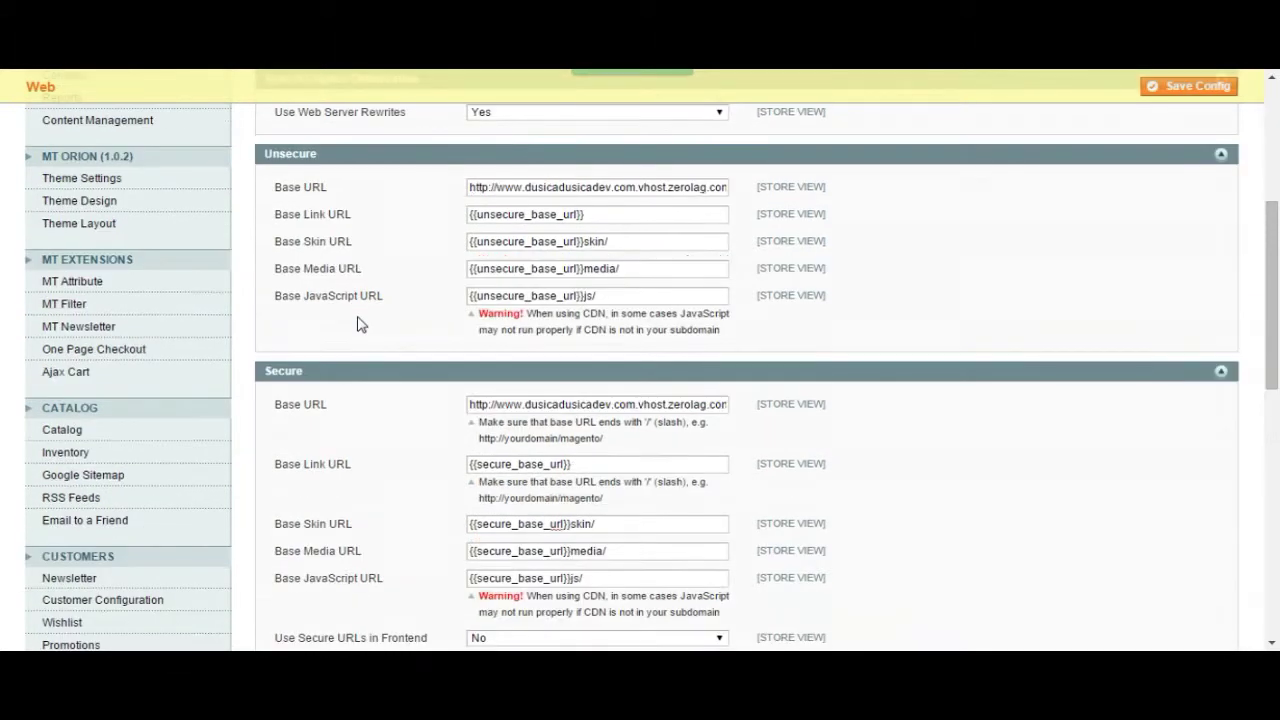
pyautogui.scroll(-4, 357, 323)
pyautogui.scroll(-1, 357, 323)
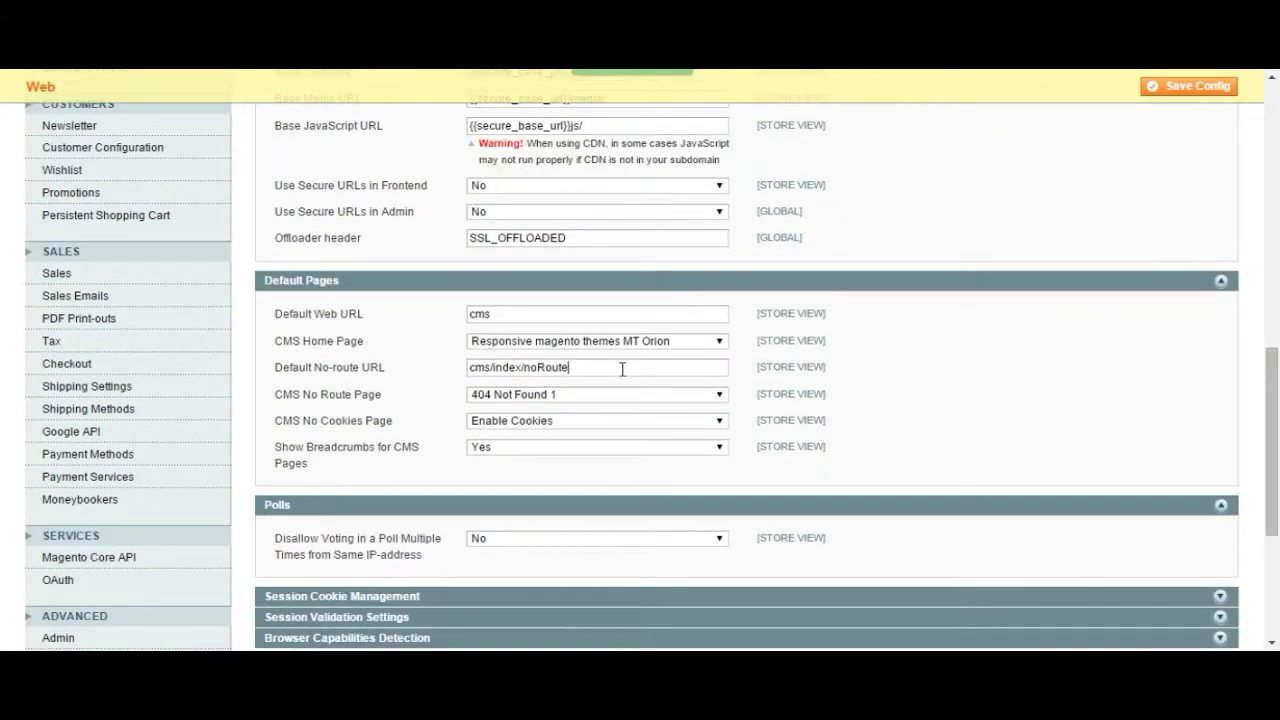
# Keep CMS No Route Page at 404 Not Found 1 and Disallow Voting at No
pyautogui.scroll(-1, 622, 369)
pyautogui.click(575, 306)
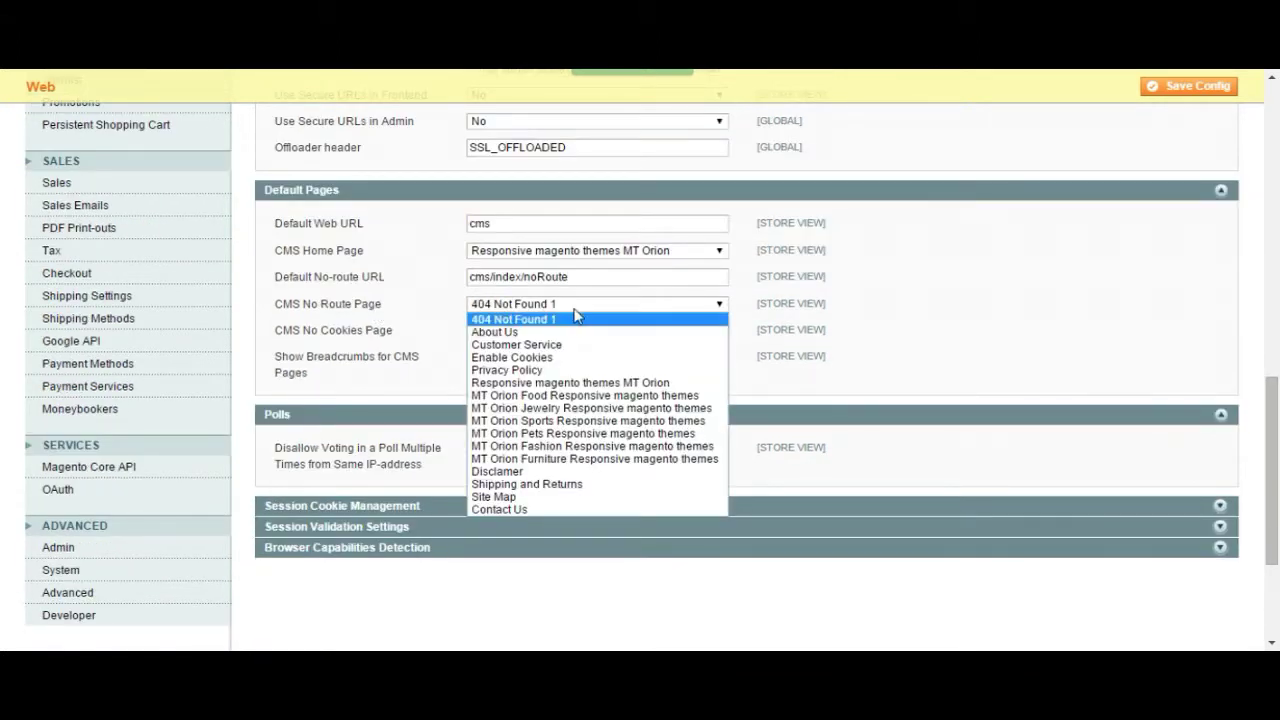
pyautogui.click(575, 316)
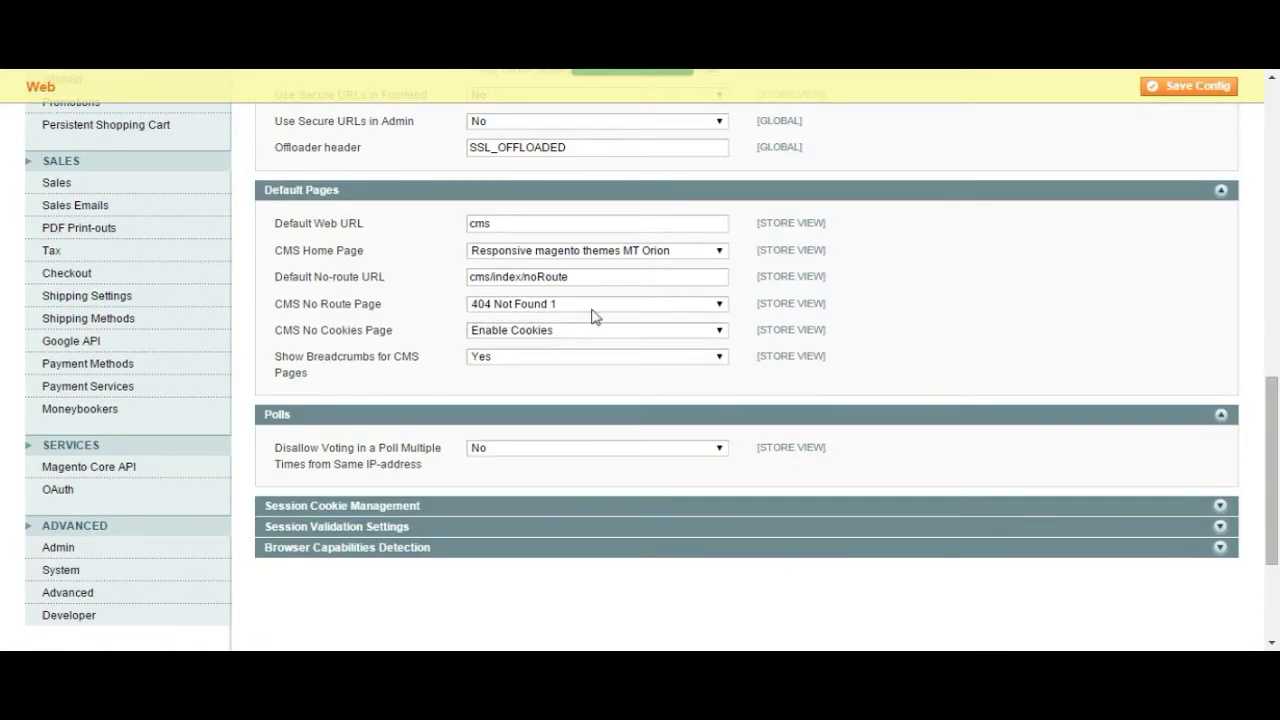
pyautogui.click(395, 416)
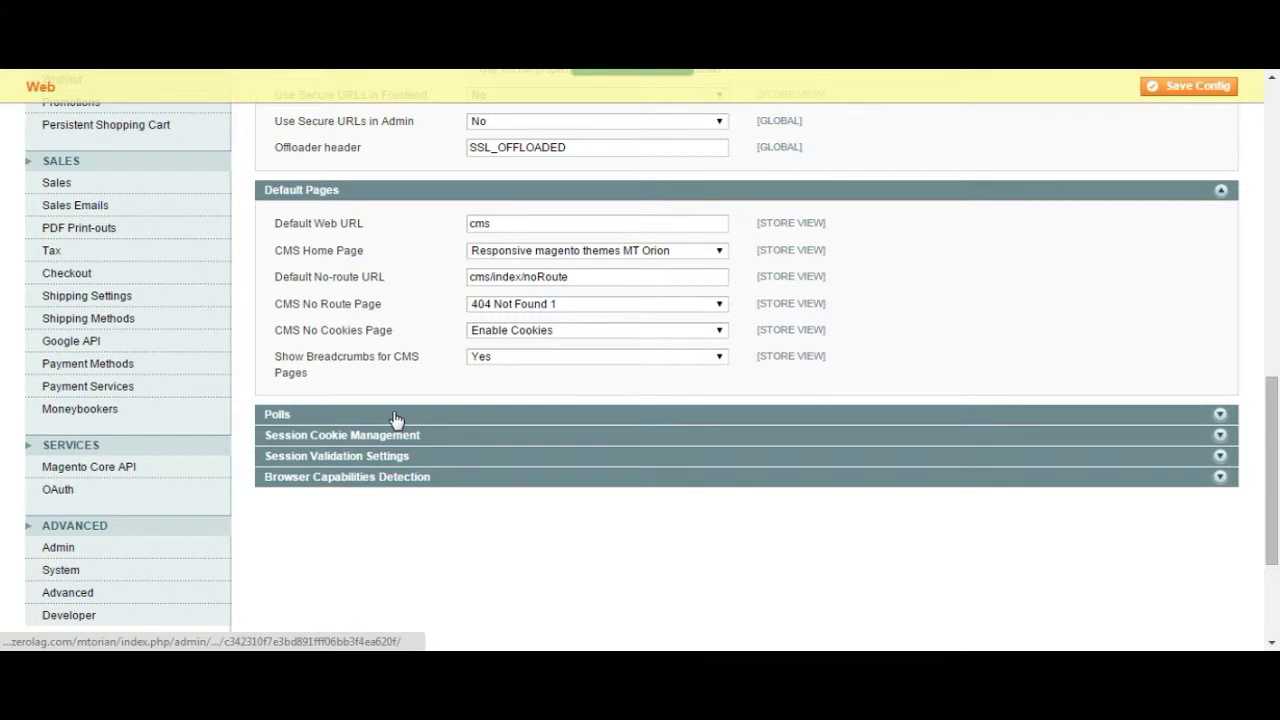
pyautogui.click(395, 416)
pyautogui.scroll(-1, 395, 418)
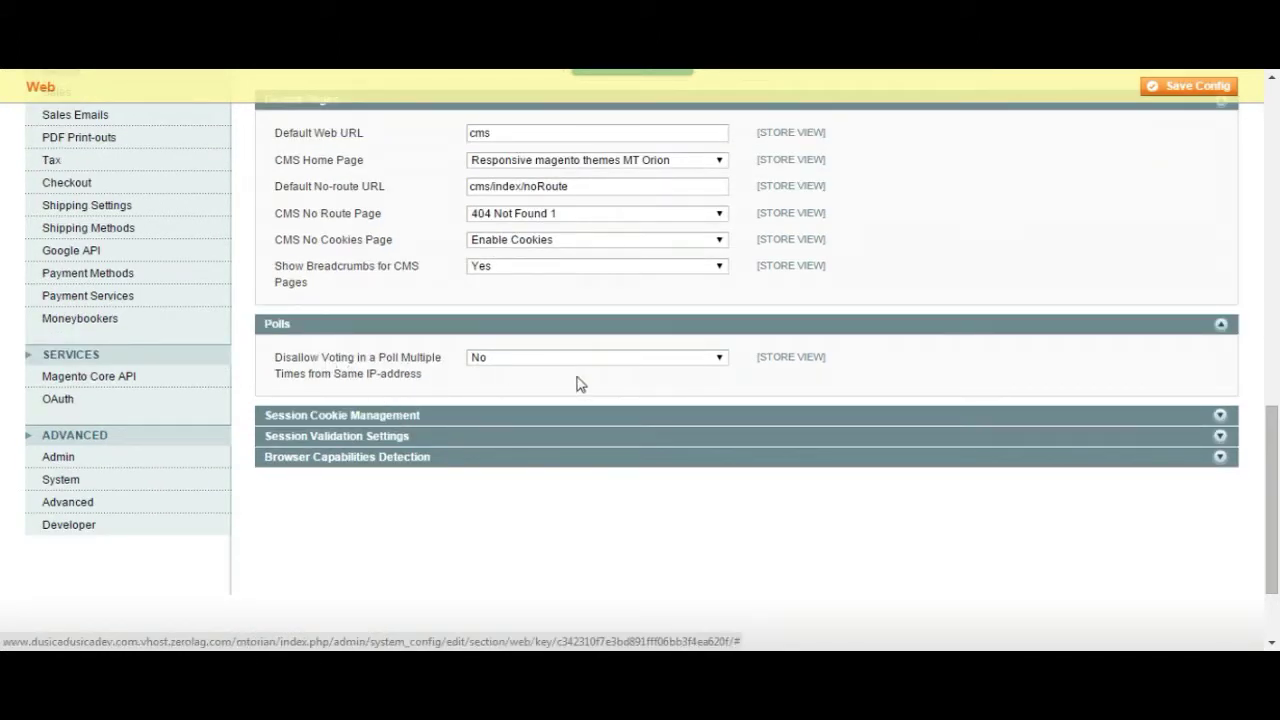
pyautogui.click(509, 363)
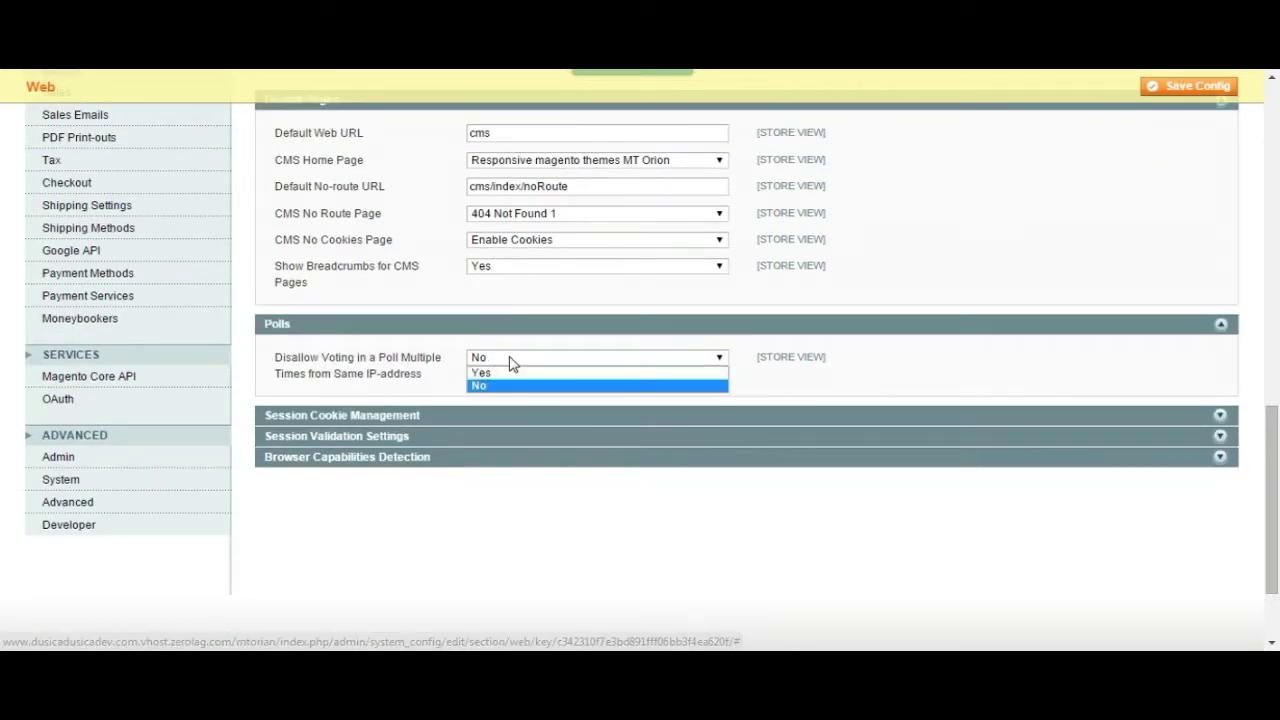
pyautogui.click(509, 363)
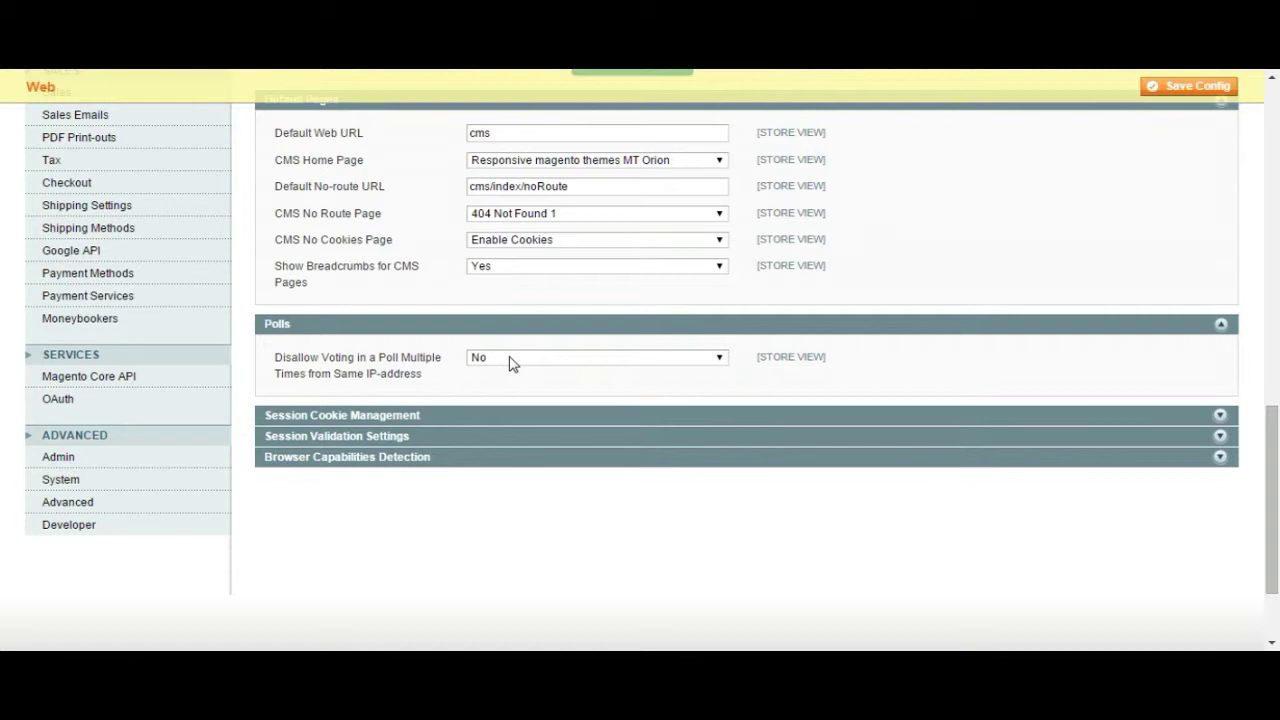
pyautogui.click(509, 363)
pyautogui.click(509, 363)
# Expand Session Cookie Management, Session Validation Settings and Browser Capabilities Detection
pyautogui.click(377, 418)
pyautogui.scroll(-1, 377, 424)
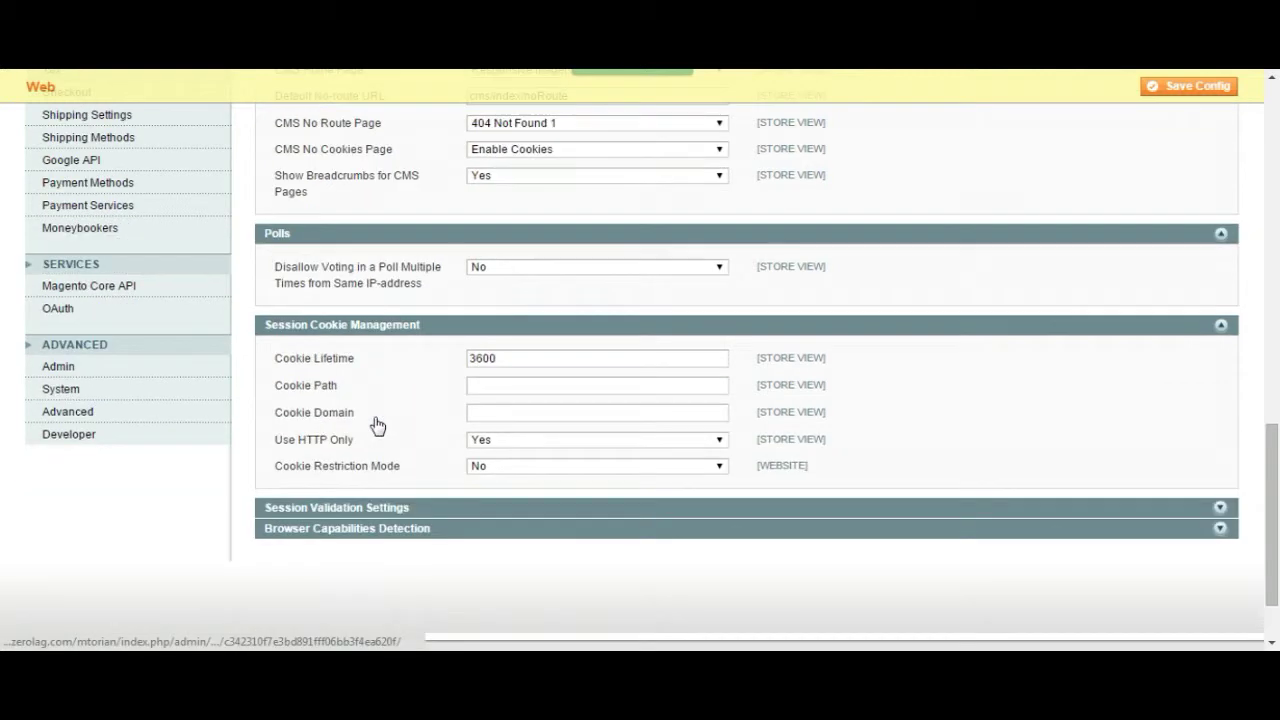
pyautogui.click(404, 508)
pyautogui.scroll(-1, 404, 510)
pyautogui.scroll(-1, 404, 508)
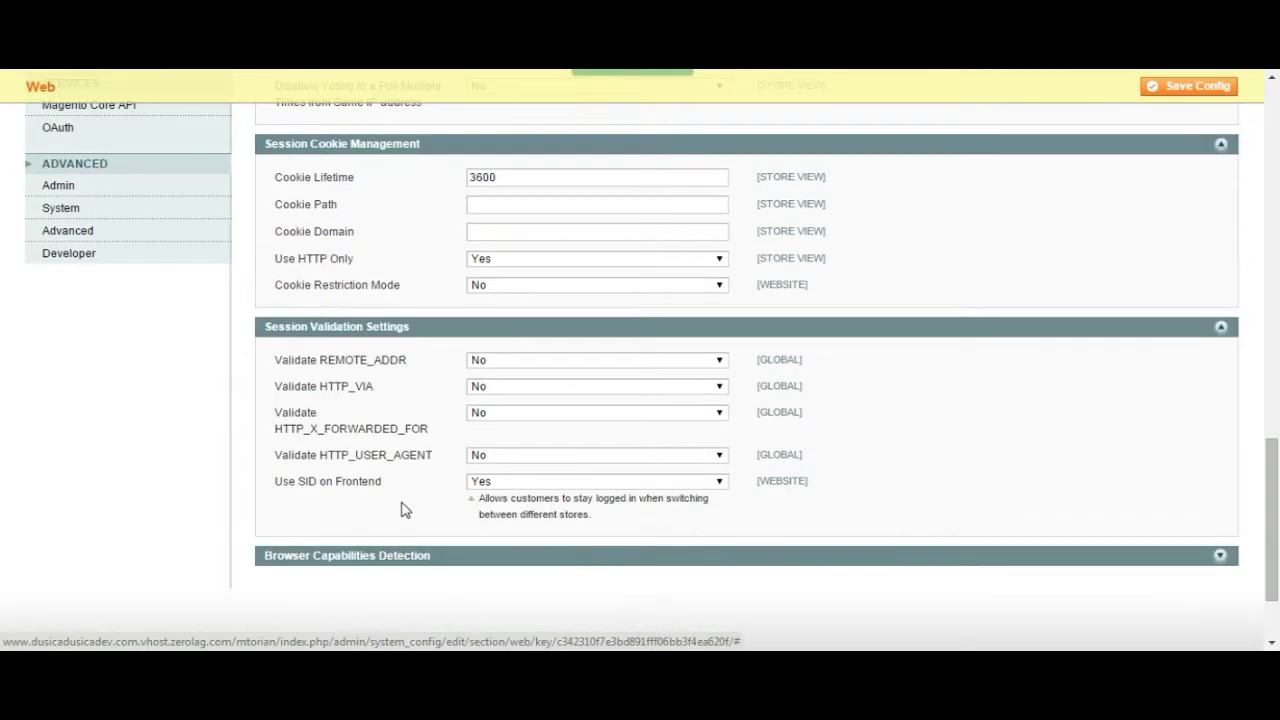
pyautogui.click(403, 556)
pyautogui.scroll(-2, 398, 531)
pyautogui.scroll(15, 398, 529)
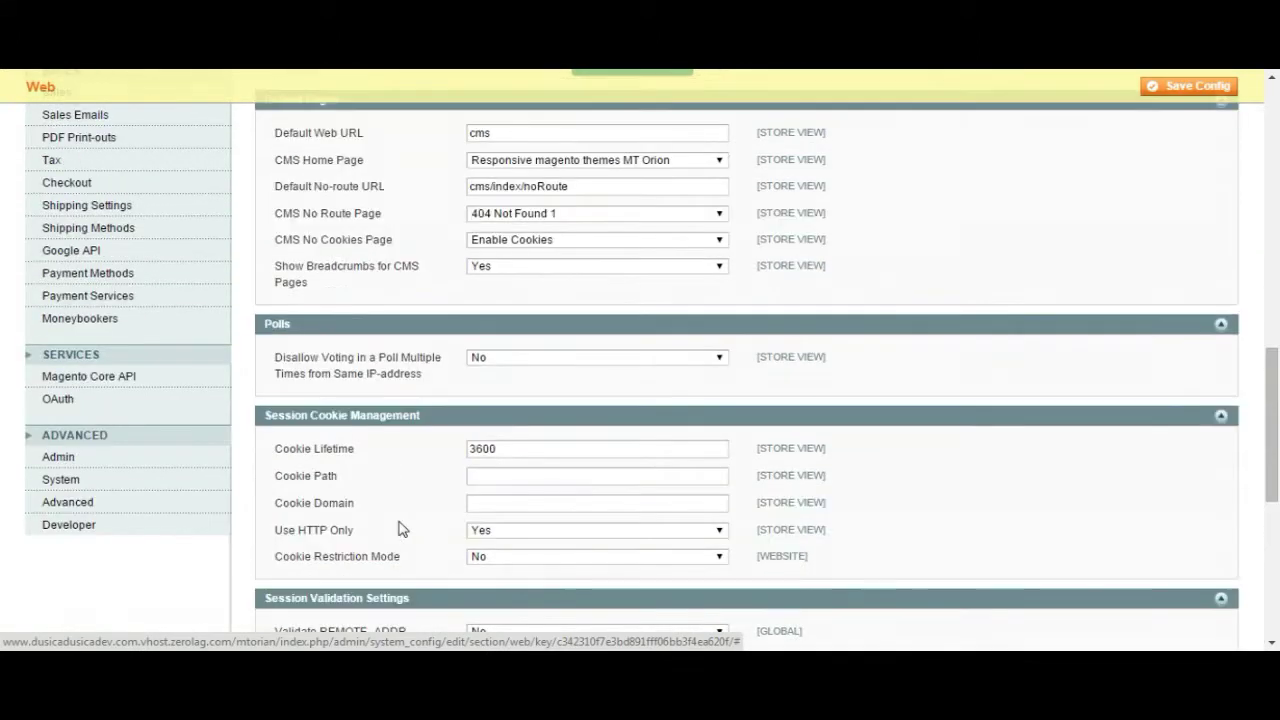
pyautogui.scroll(3, 398, 529)
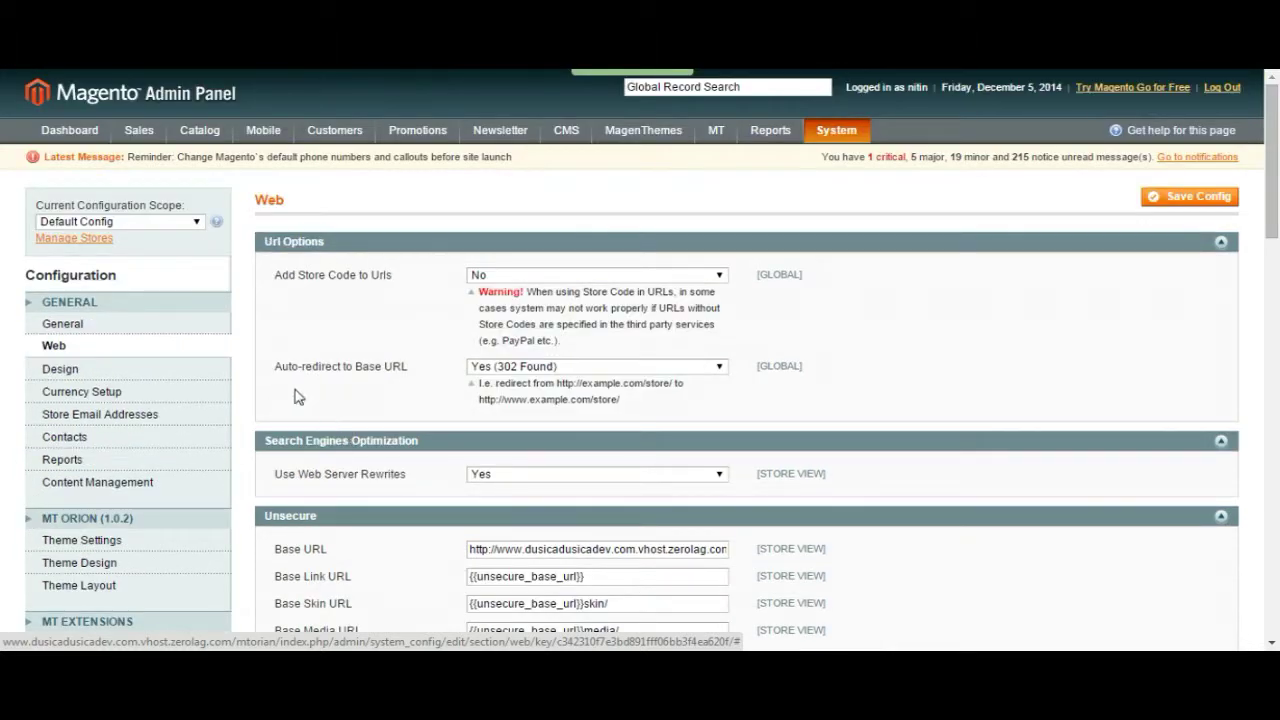
pyautogui.click(208, 373)
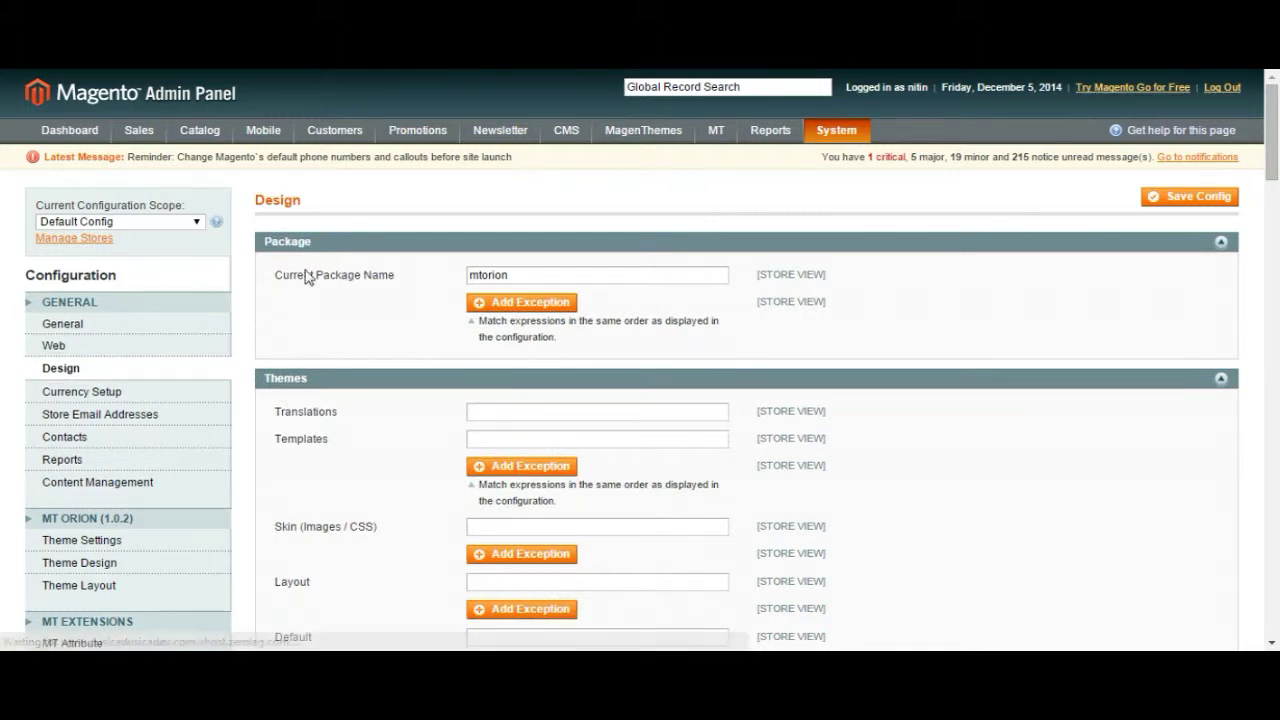
pyautogui.doubleClick(472, 276)
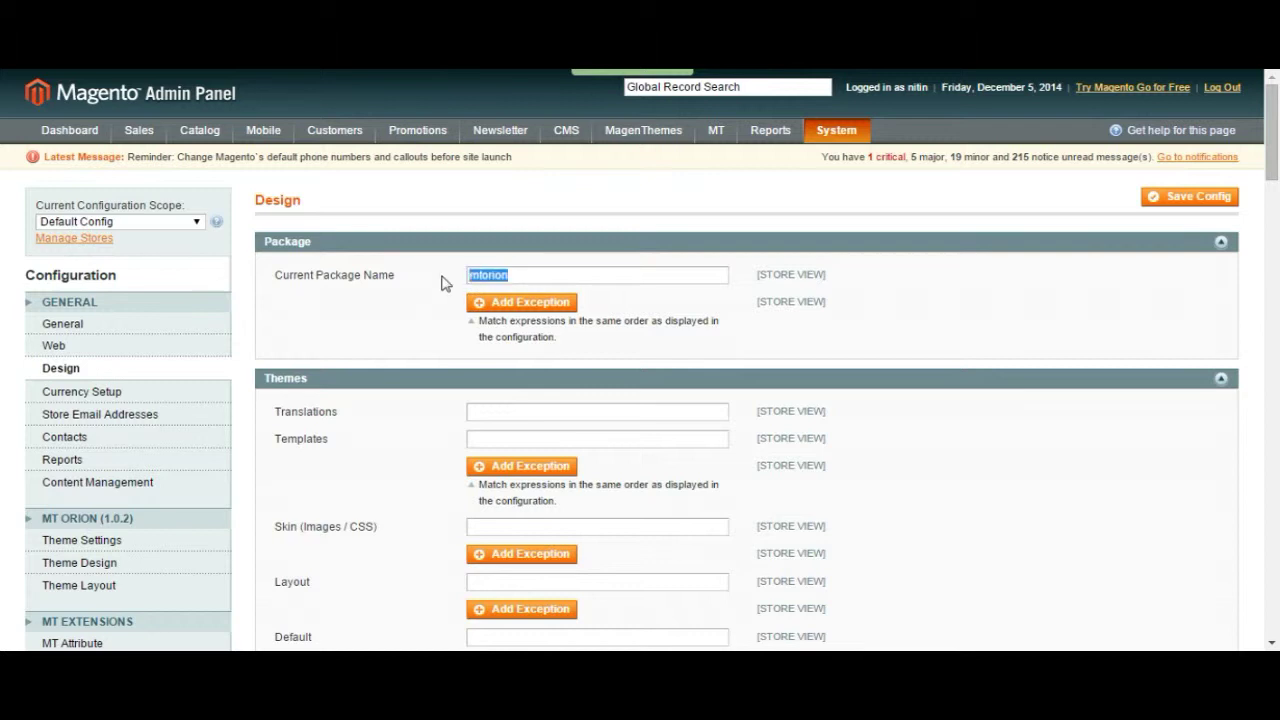
pyautogui.click(519, 273)
pyautogui.click(518, 274)
pyautogui.moveTo(529, 274)
pyautogui.mouseDown()
pyautogui.moveTo(452, 274)
pyautogui.moveTo(508, 274)
pyautogui.mouseUp()
pyautogui.click(452, 274)
pyautogui.scroll(-1, 511, 275)
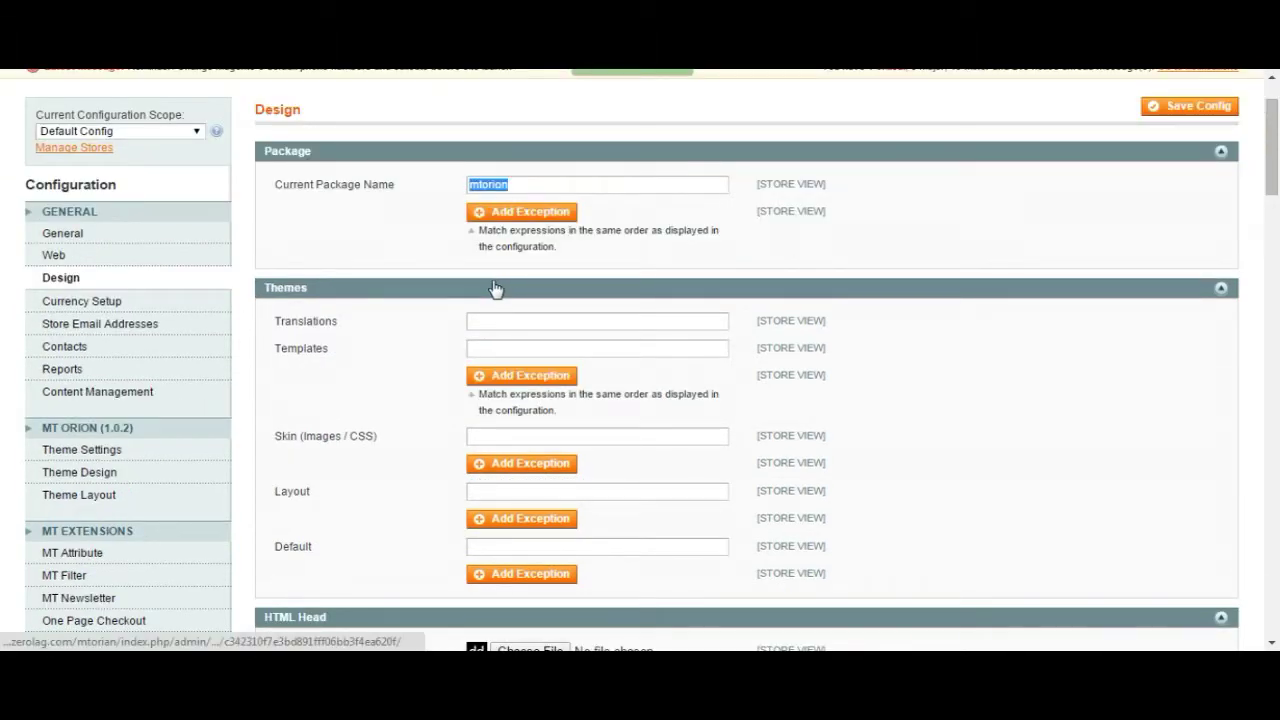
pyautogui.scroll(-1, 484, 290)
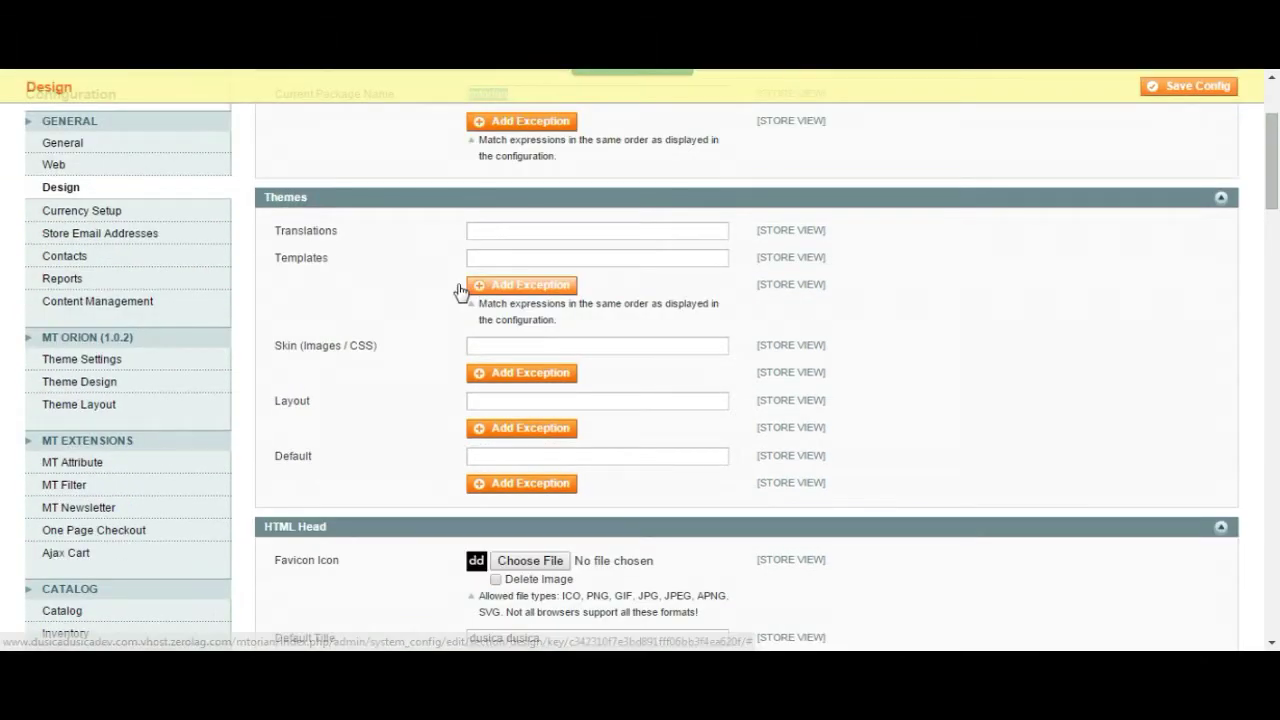
pyautogui.click(468, 258)
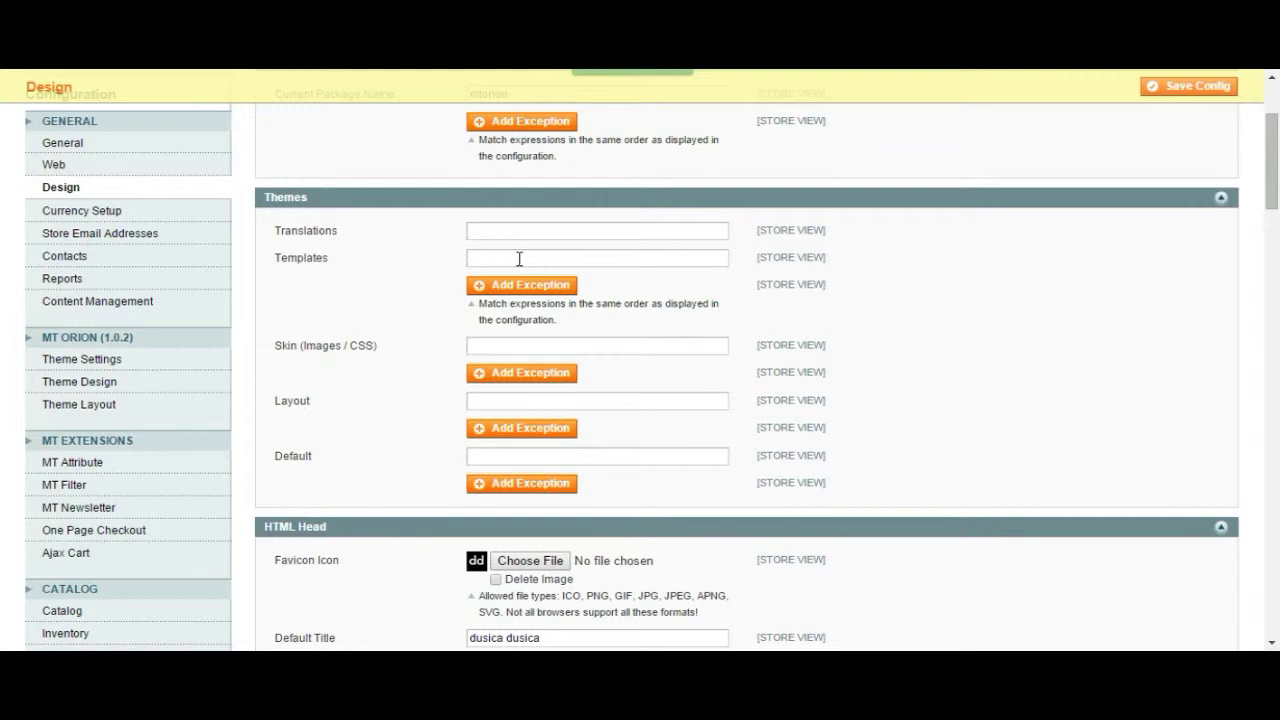
pyautogui.scroll(-1, 505, 258)
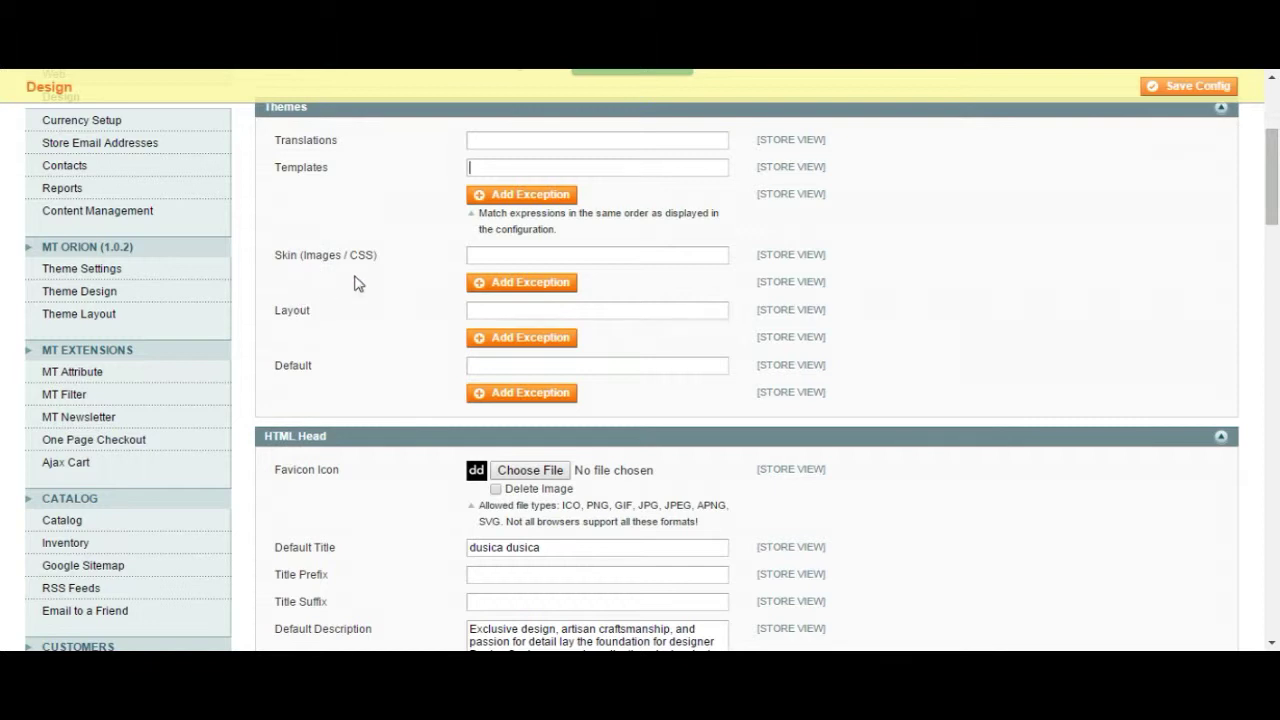
pyautogui.click(480, 262)
pyautogui.scroll(-1, 480, 270)
pyautogui.scroll(1, 480, 287)
pyautogui.scroll(-2, 489, 258)
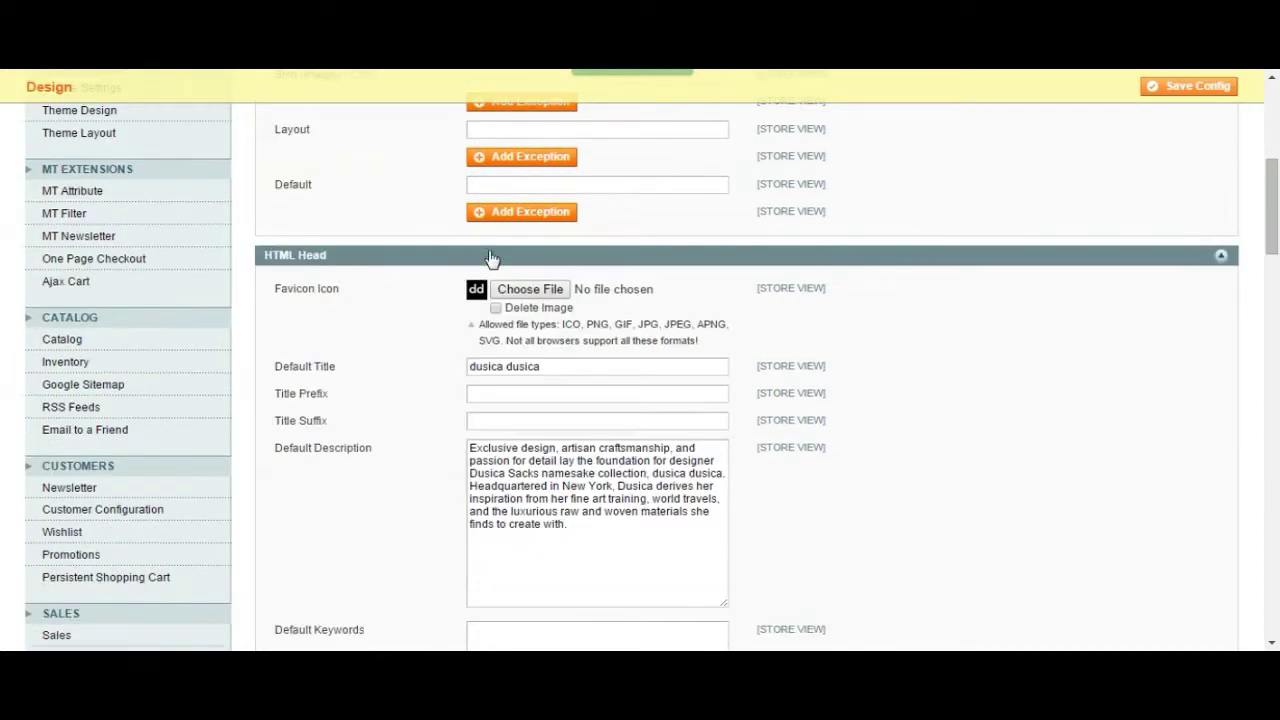
pyautogui.scroll(-1, 336, 271)
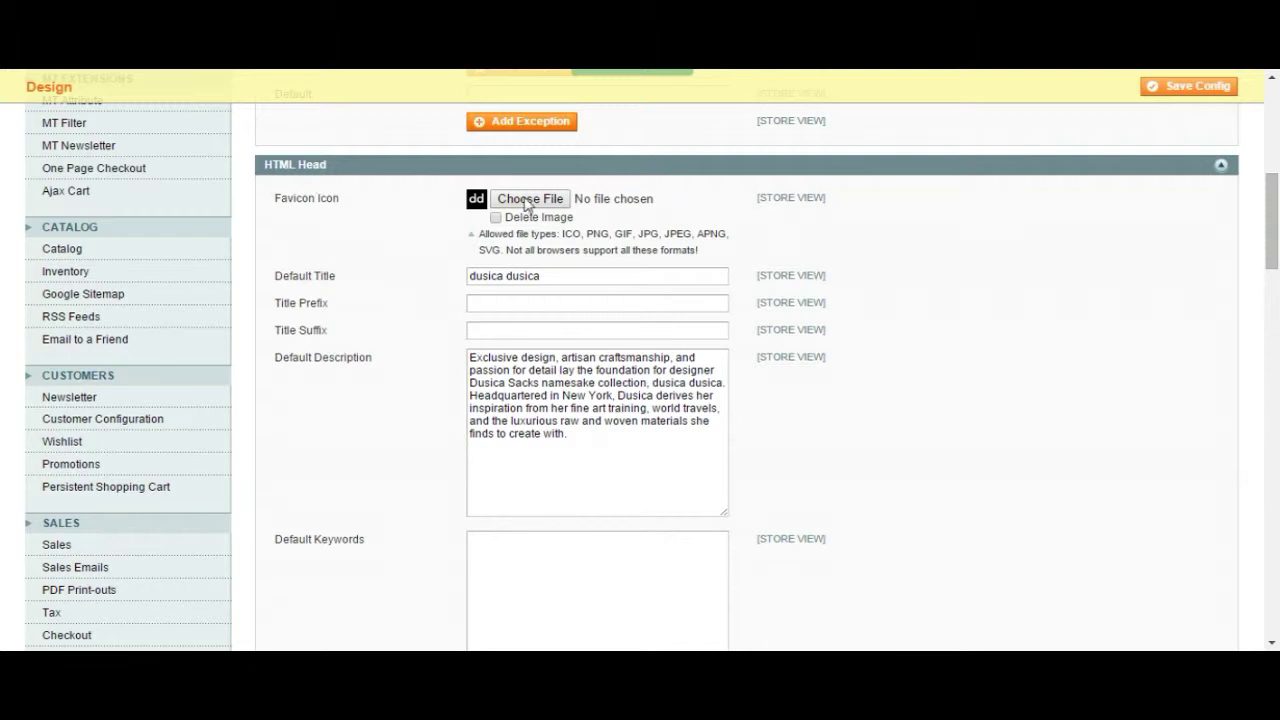
pyautogui.scroll(-1, 620, 230)
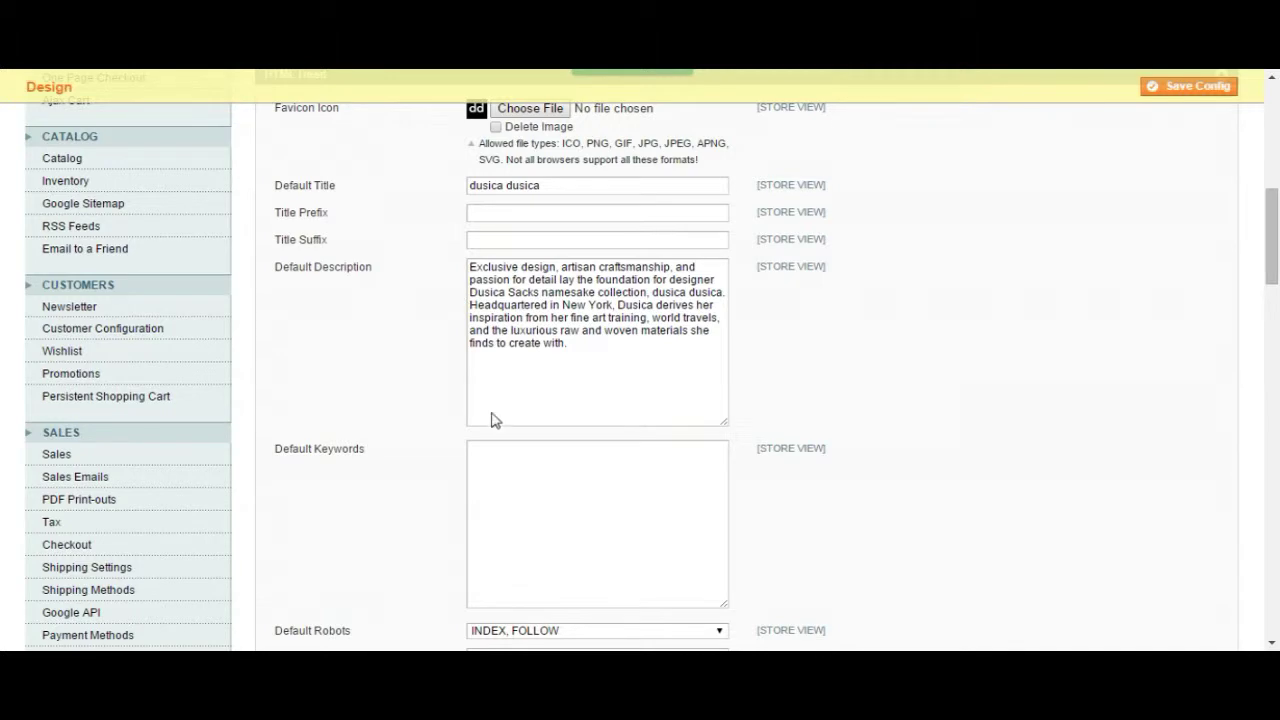
pyautogui.scroll(-1, 491, 420)
pyautogui.scroll(-1, 495, 413)
pyautogui.scroll(4, 494, 414)
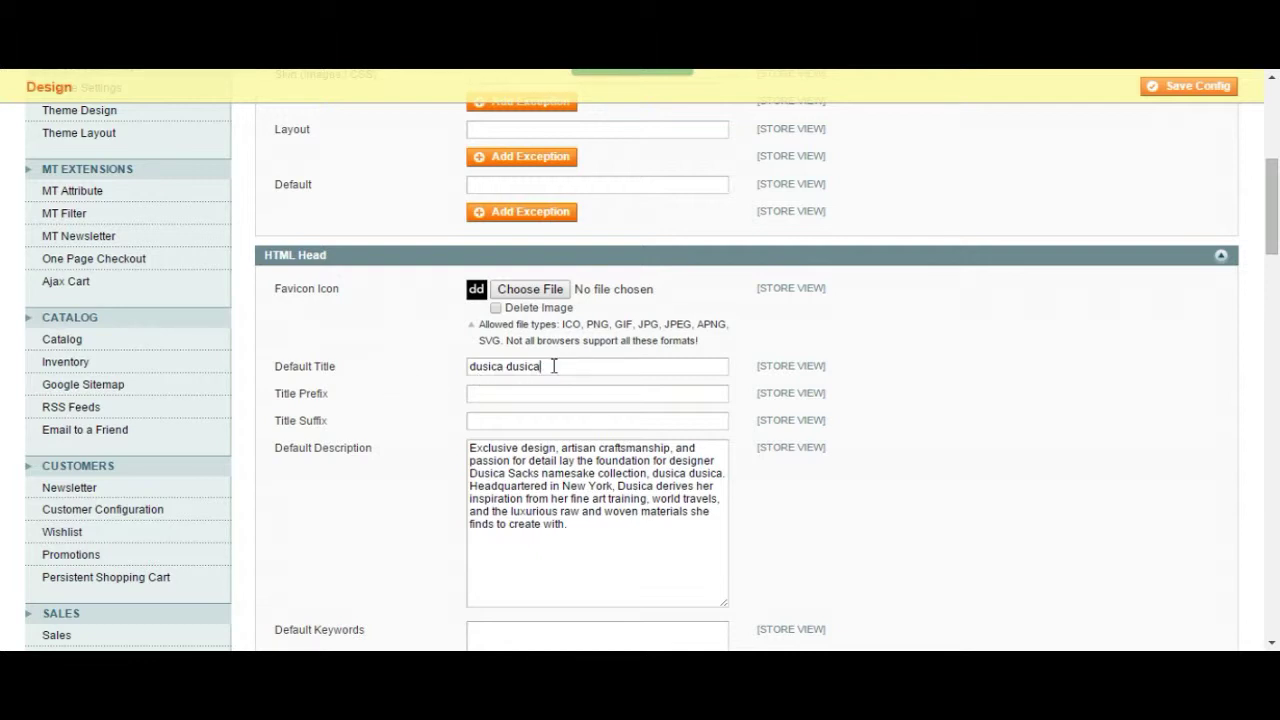
pyautogui.scroll(-1, 554, 366)
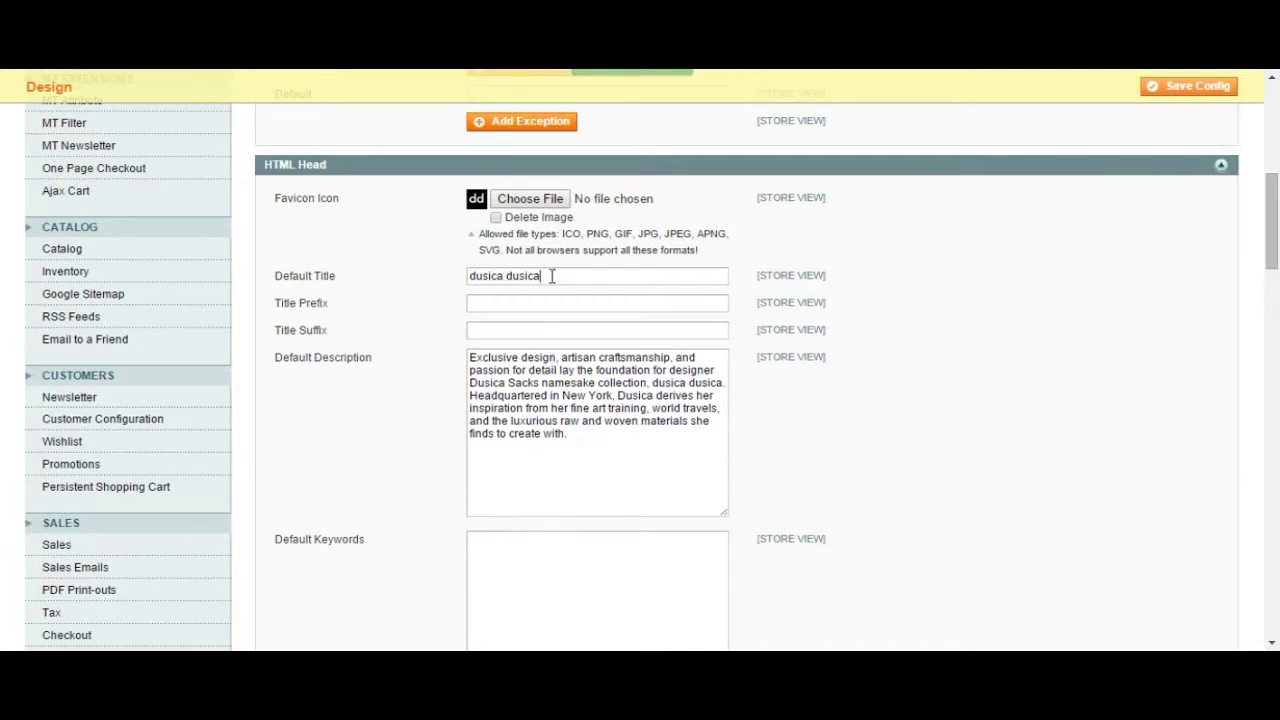
pyautogui.moveTo(551, 275); pyautogui.dragTo(454, 265)
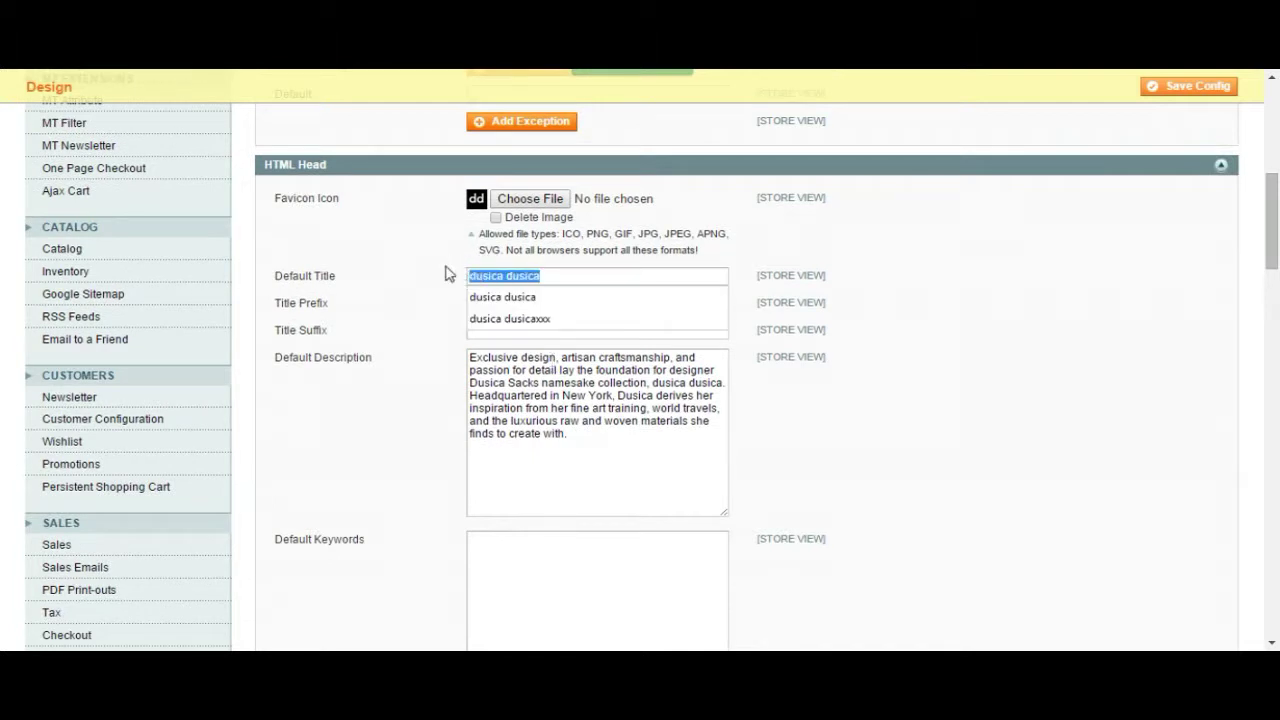
pyautogui.click(420, 286)
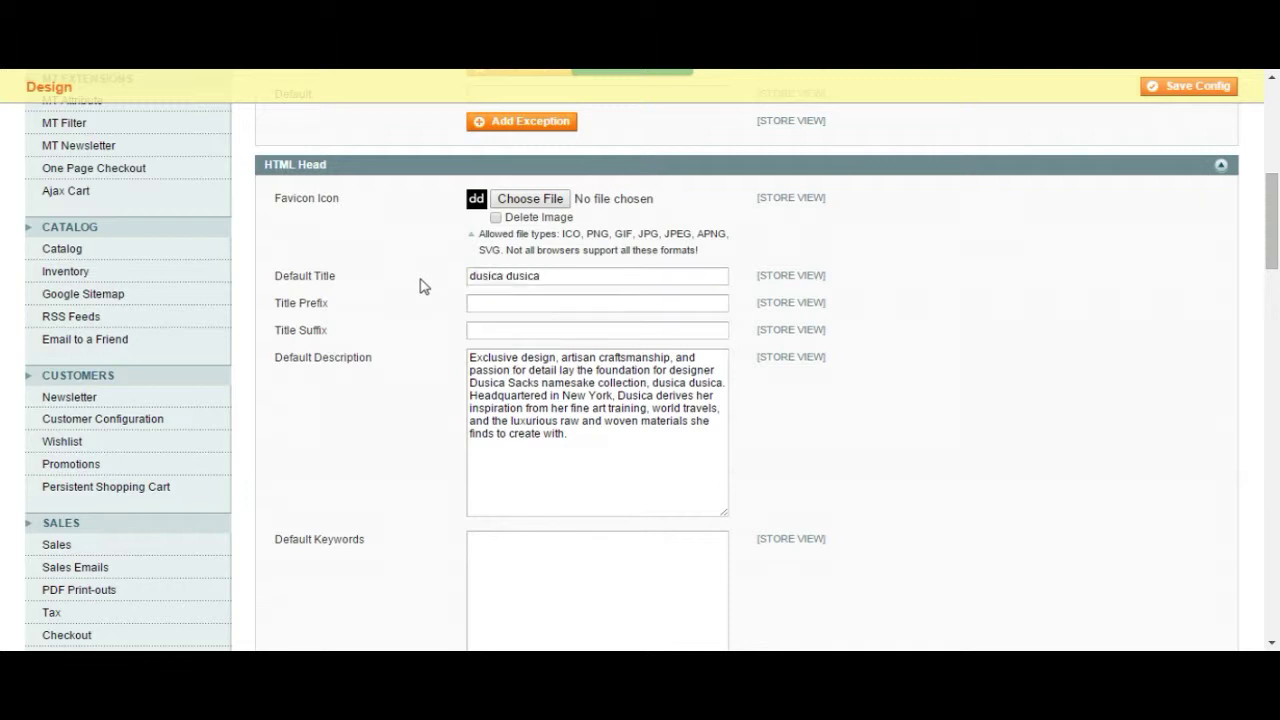
pyautogui.hotkey('ctrl', 'a')
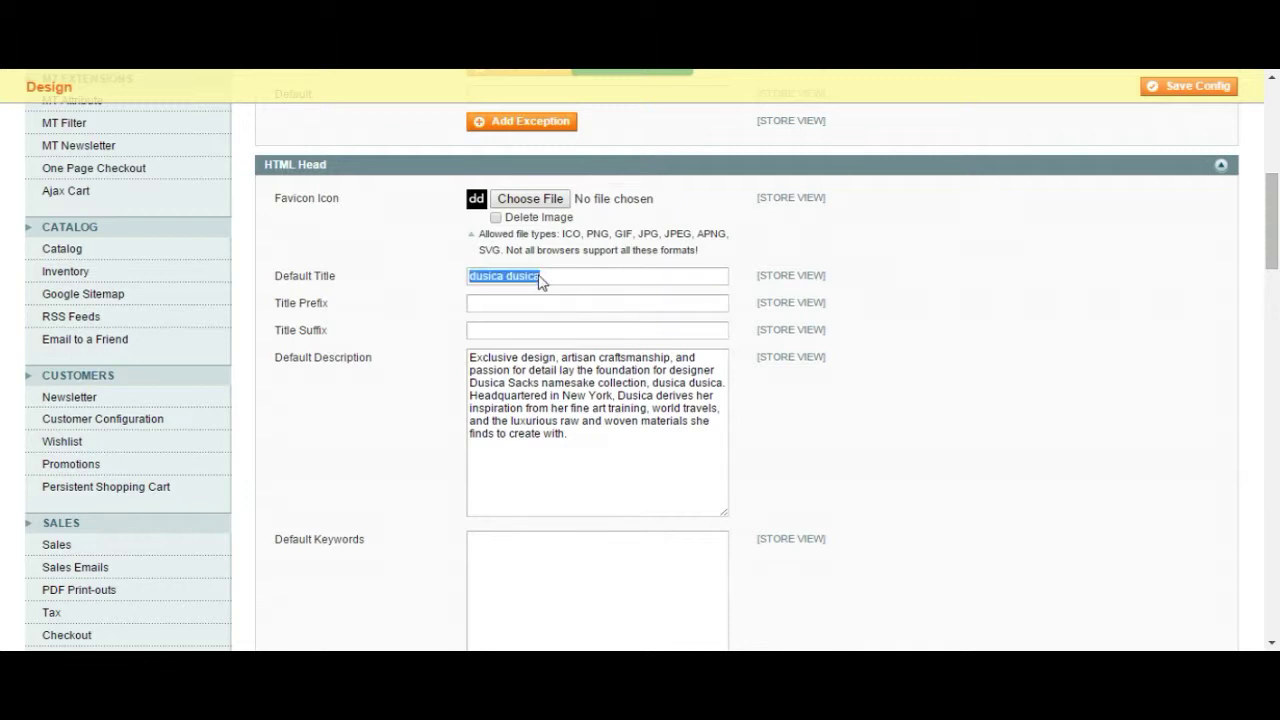
pyautogui.click(674, 282)
pyautogui.scroll(1, 936, 292)
pyautogui.scroll(-1, 936, 292)
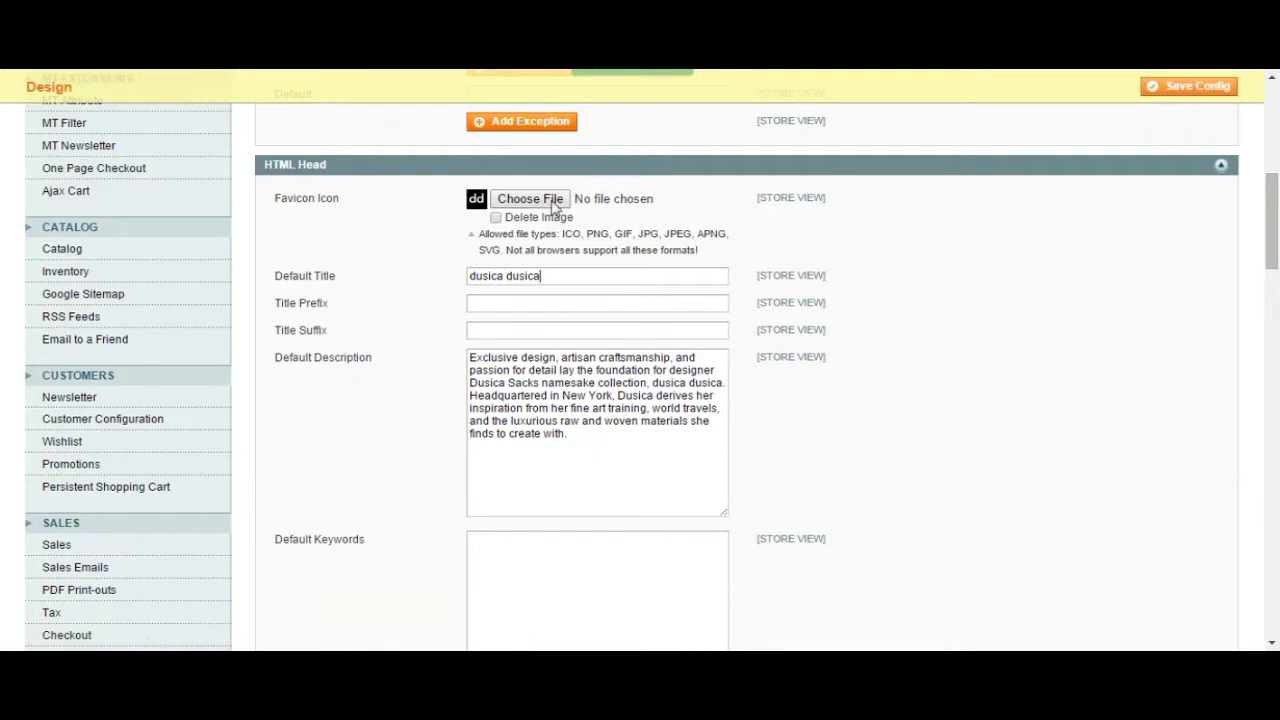
pyautogui.scroll(-1, 563, 217)
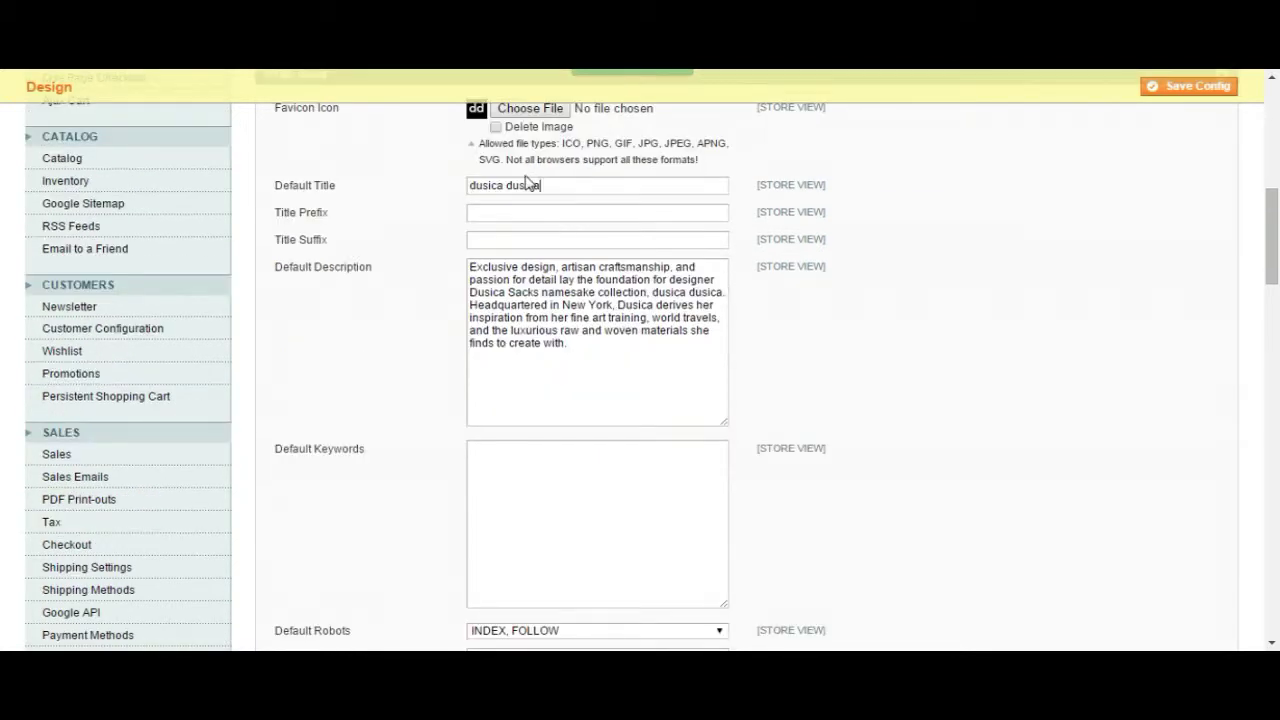
pyautogui.scroll(1, 520, 210)
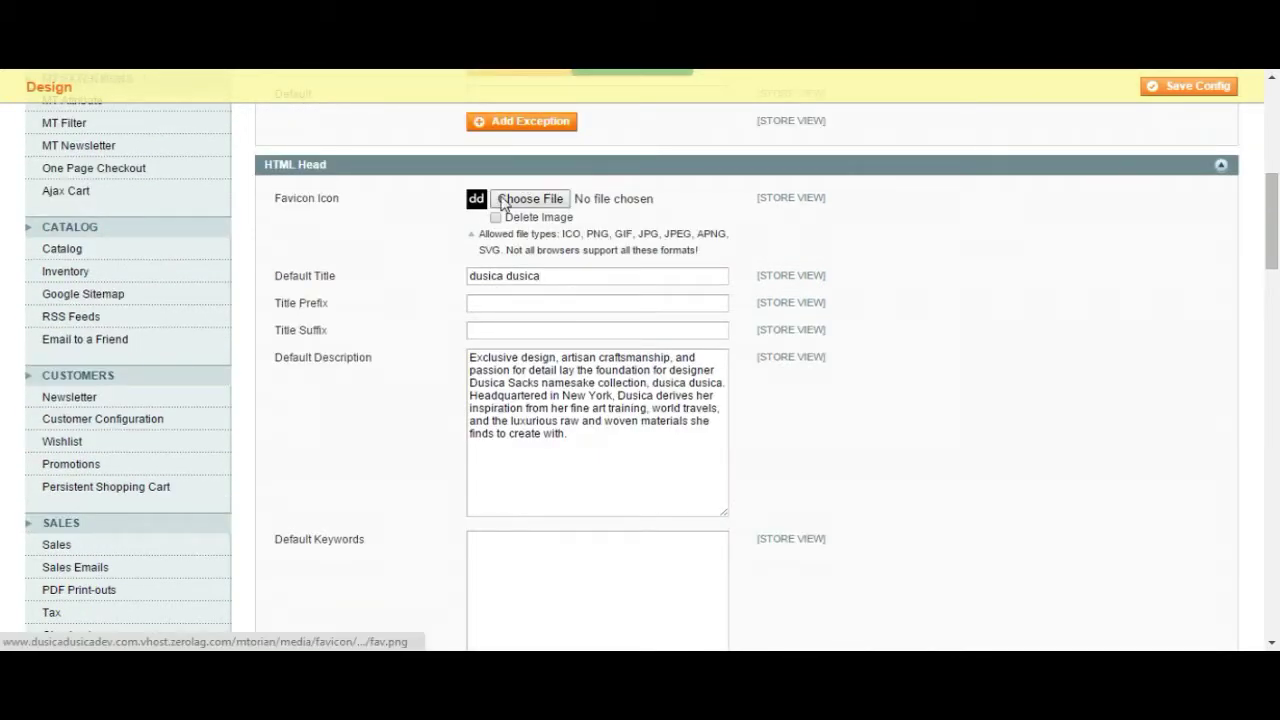
pyautogui.scroll(-1, 494, 200)
pyautogui.scroll(1, 493, 200)
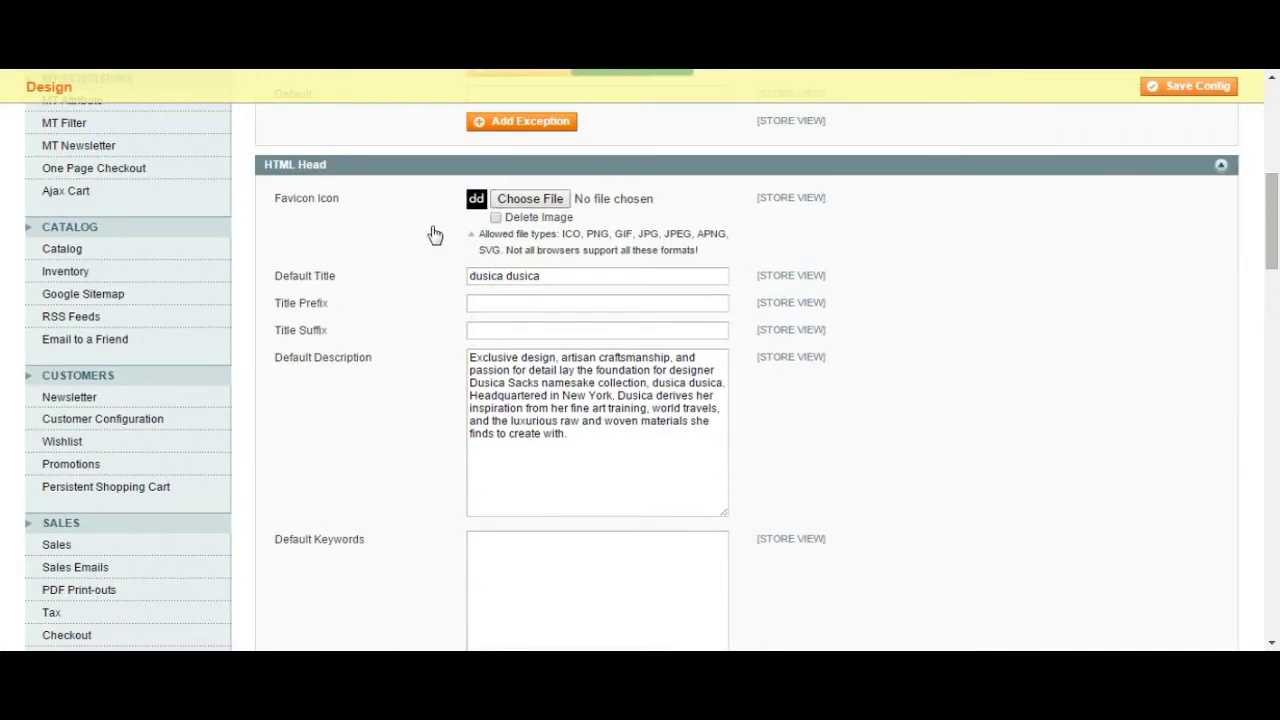
pyautogui.scroll(-2, 431, 235)
pyautogui.scroll(1, 431, 235)
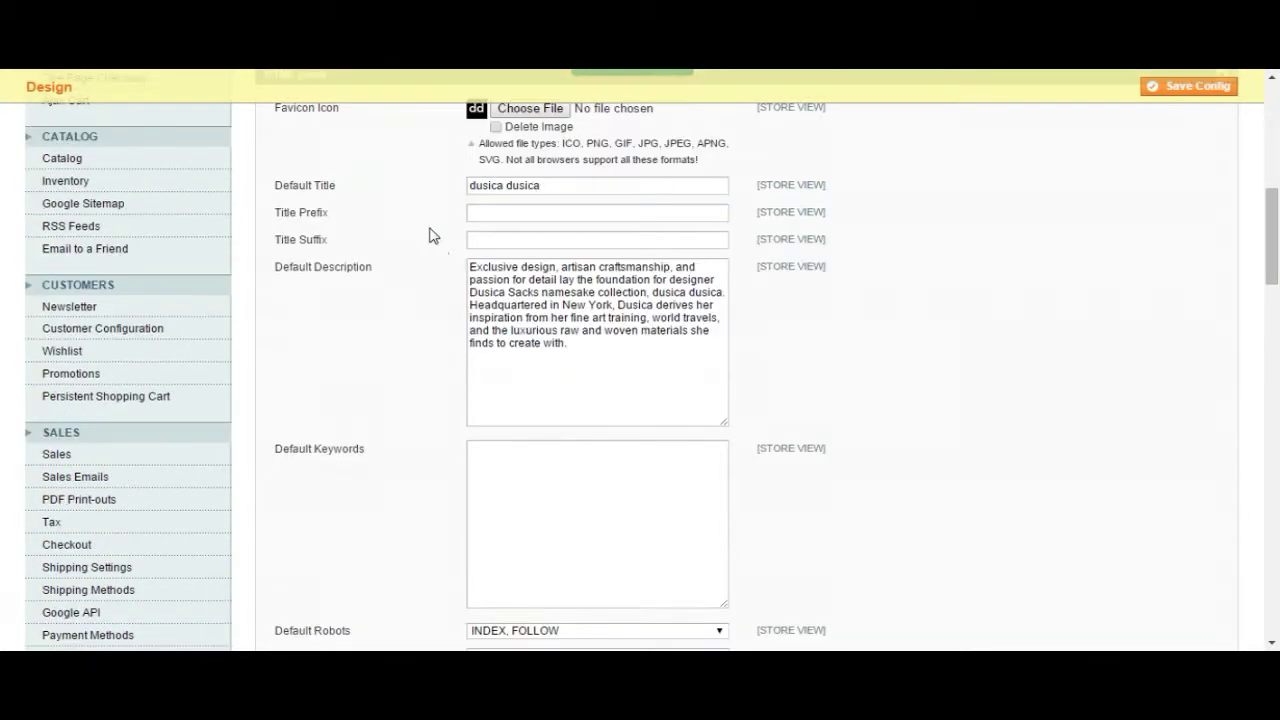
pyautogui.scroll(1, 564, 460)
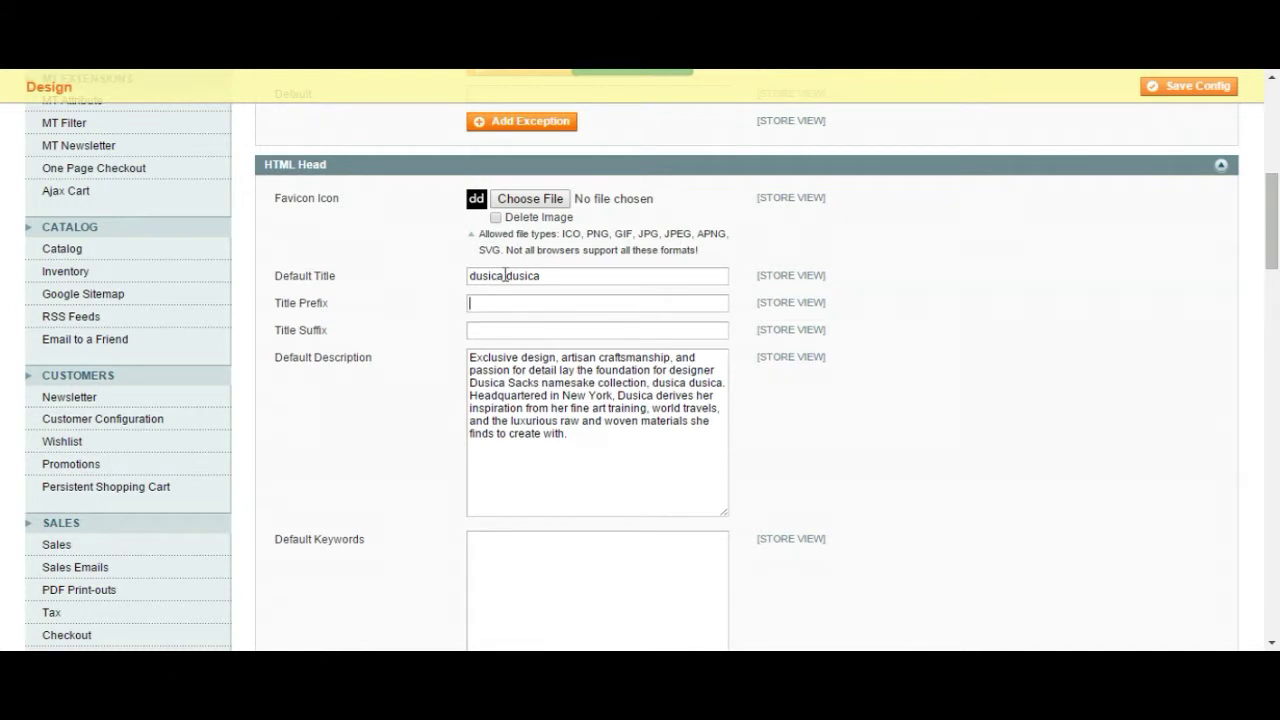
pyautogui.scroll(-4, 505, 275)
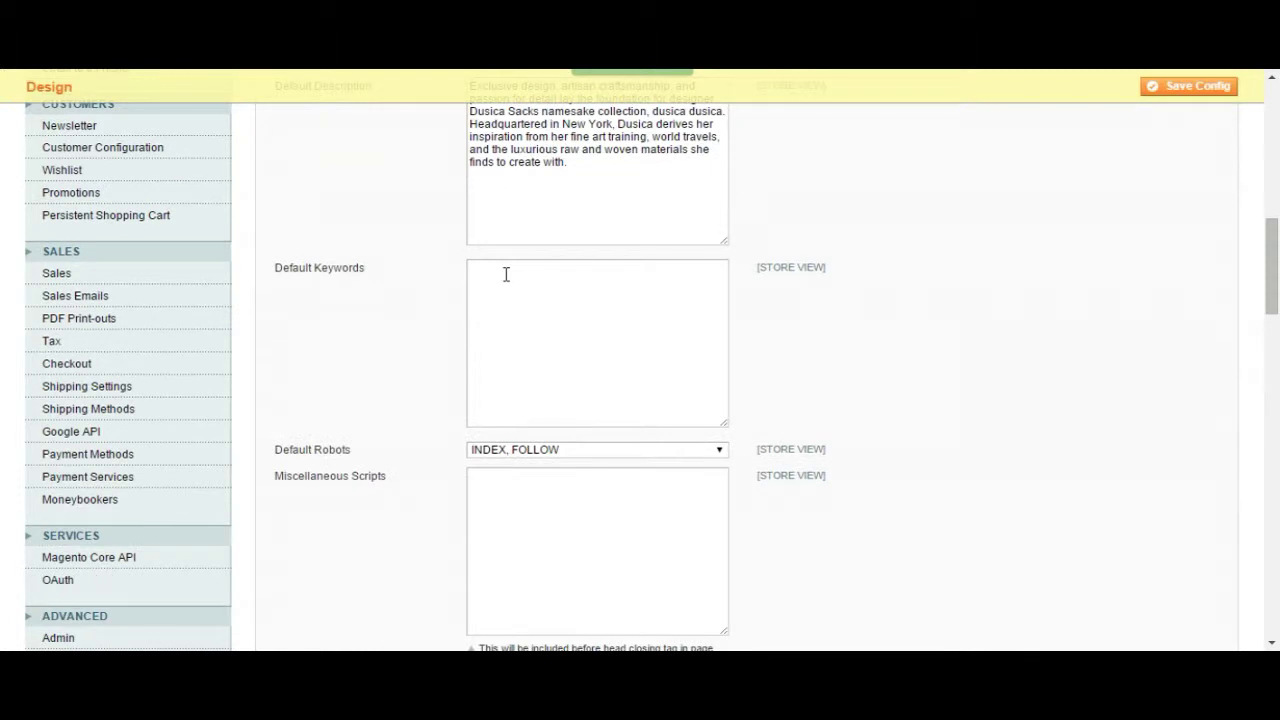
pyautogui.scroll(-1, 506, 274)
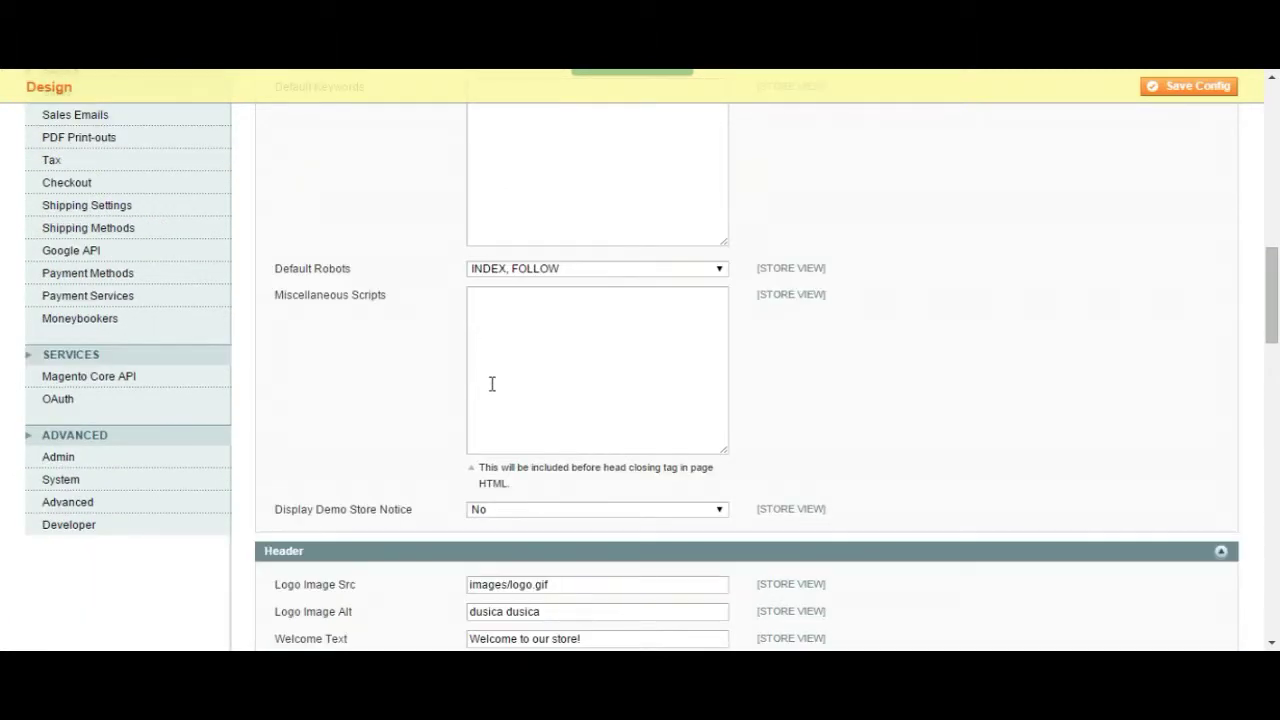
pyautogui.scroll(-1, 492, 384)
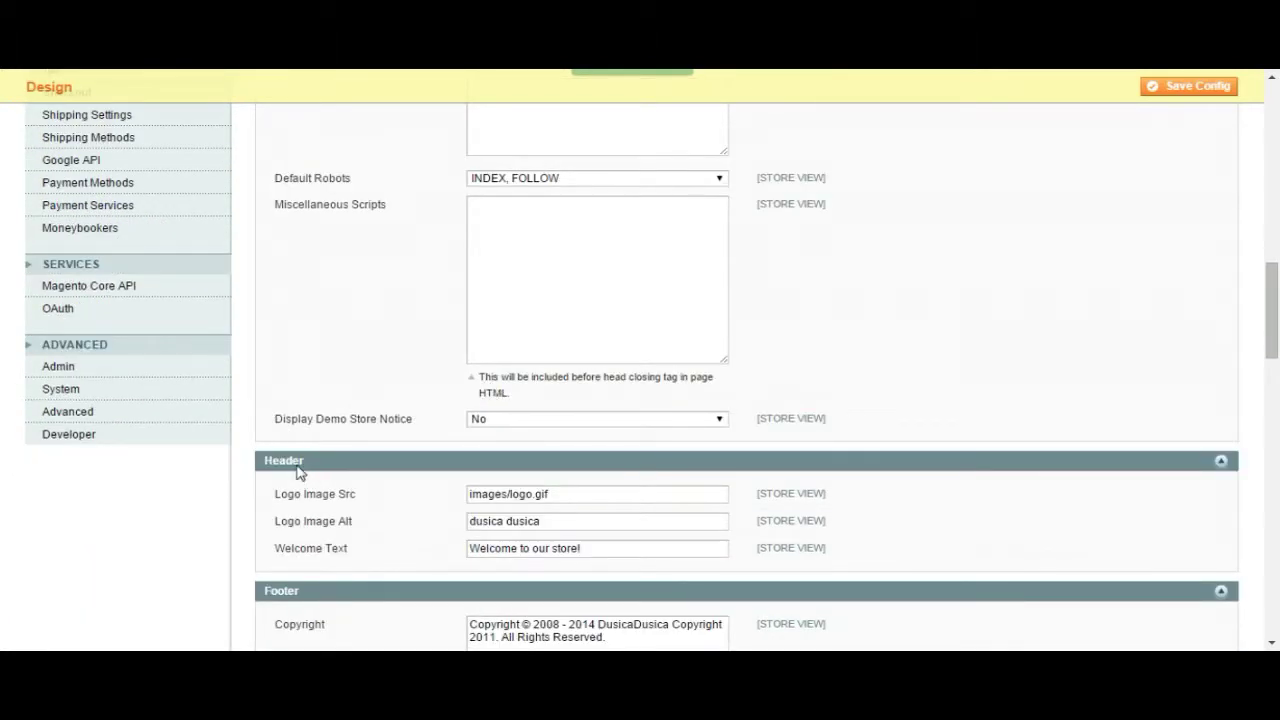
pyautogui.scroll(-1, 324, 460)
# Compare the dusica storefront logo with the logo path images/logo.gif
pyautogui.scroll(2, 360, 432)
pyautogui.scroll(-2, 372, 425)
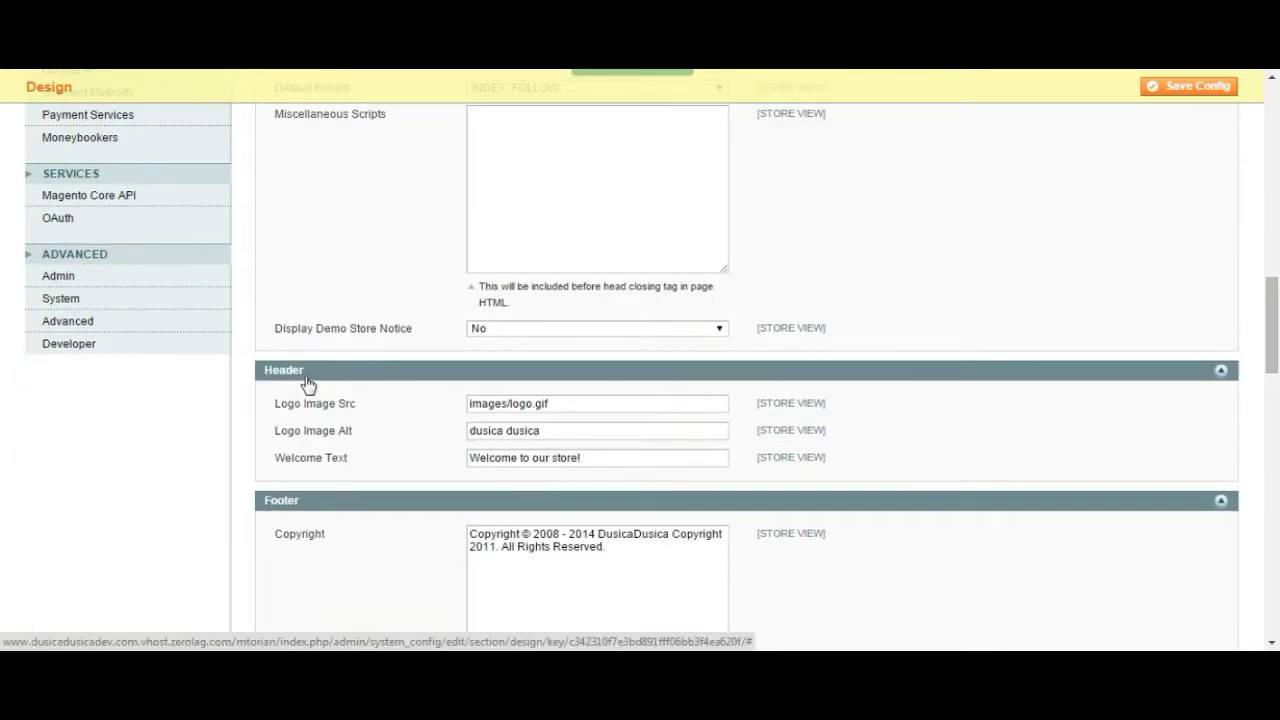
pyautogui.click(467, 60)
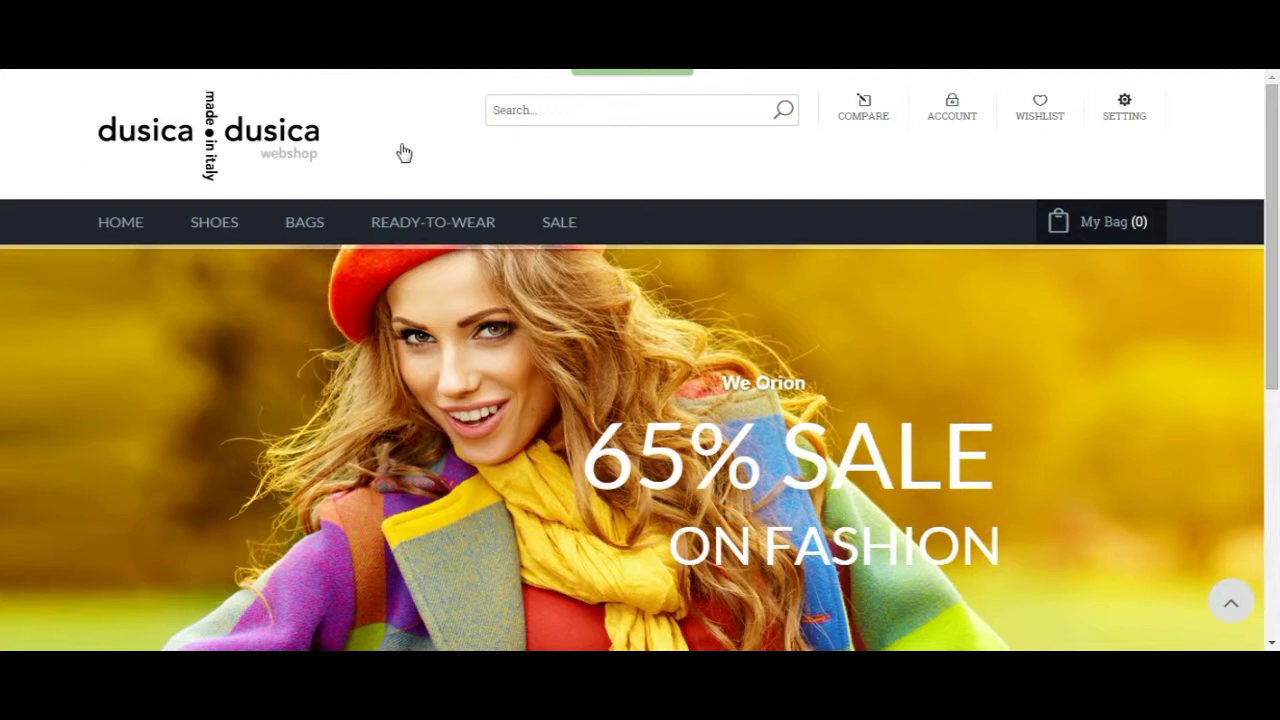
pyautogui.doubleClick(59, 119)
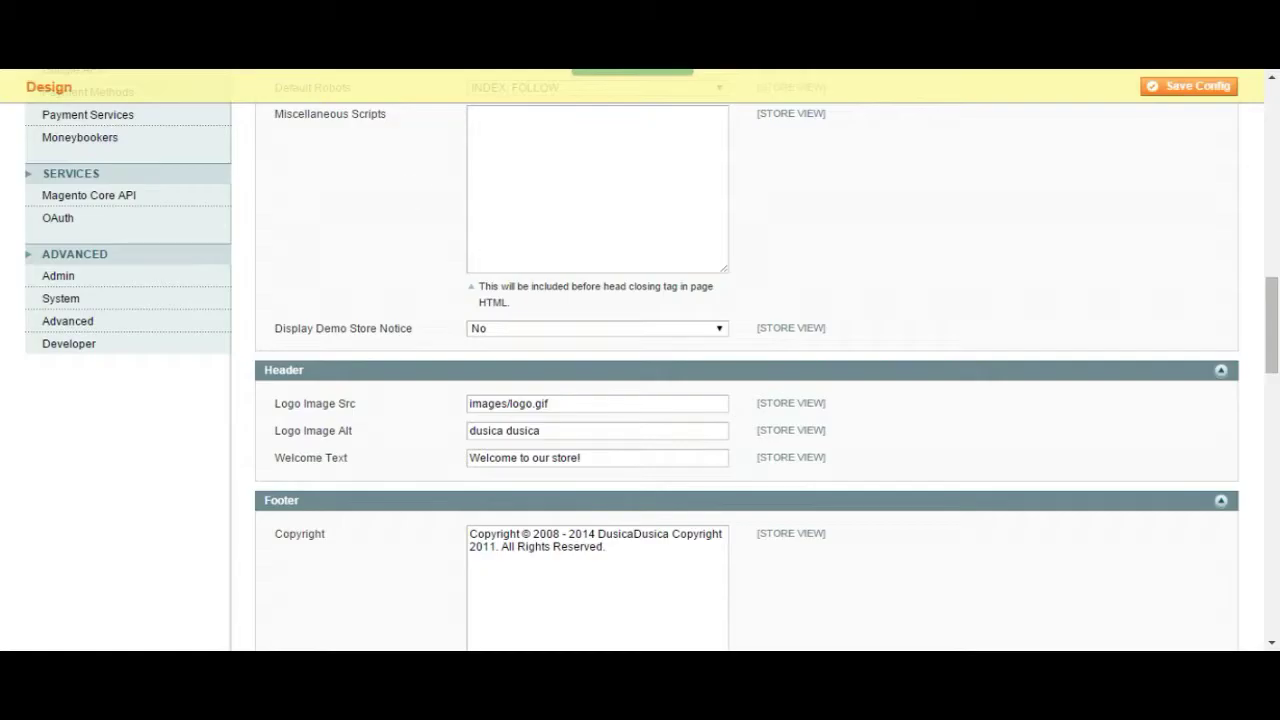
pyautogui.moveTo(582, 401); pyautogui.dragTo(469, 395)
pyautogui.click(549, 408)
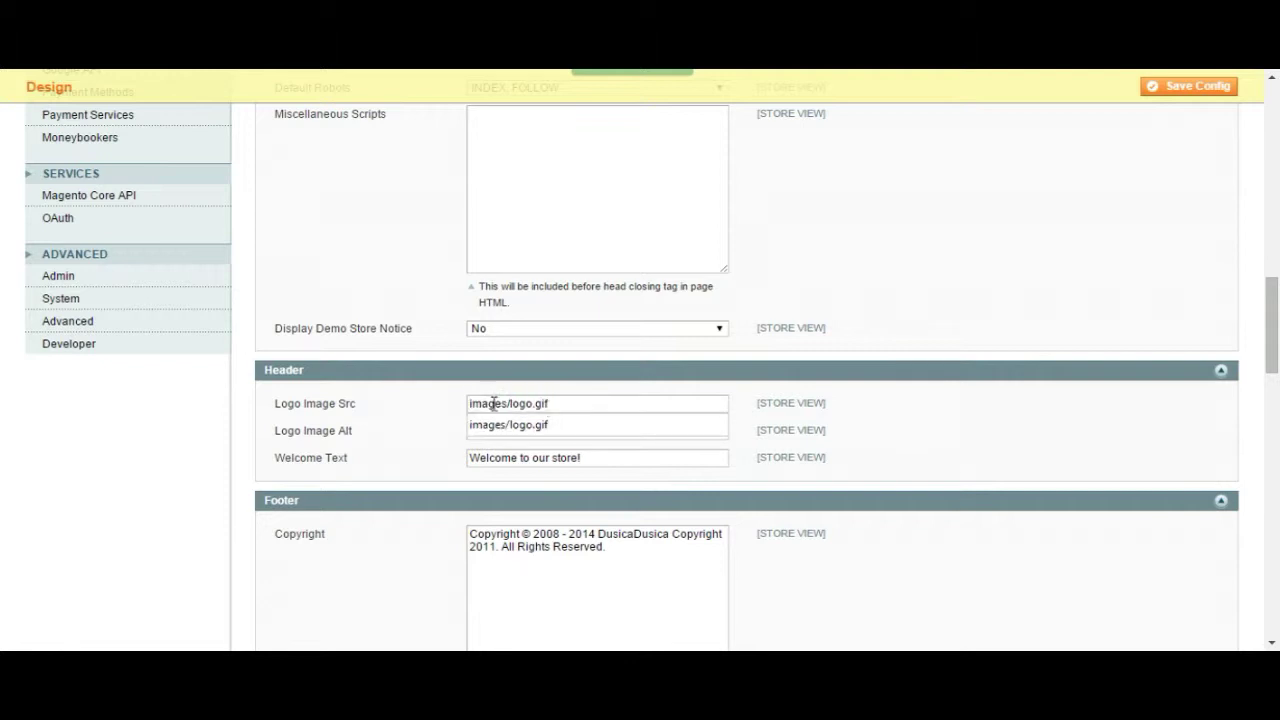
# Inspect the Logo Image Alt and Welcome Text values without changing them
pyautogui.scroll(-1, 435, 395)
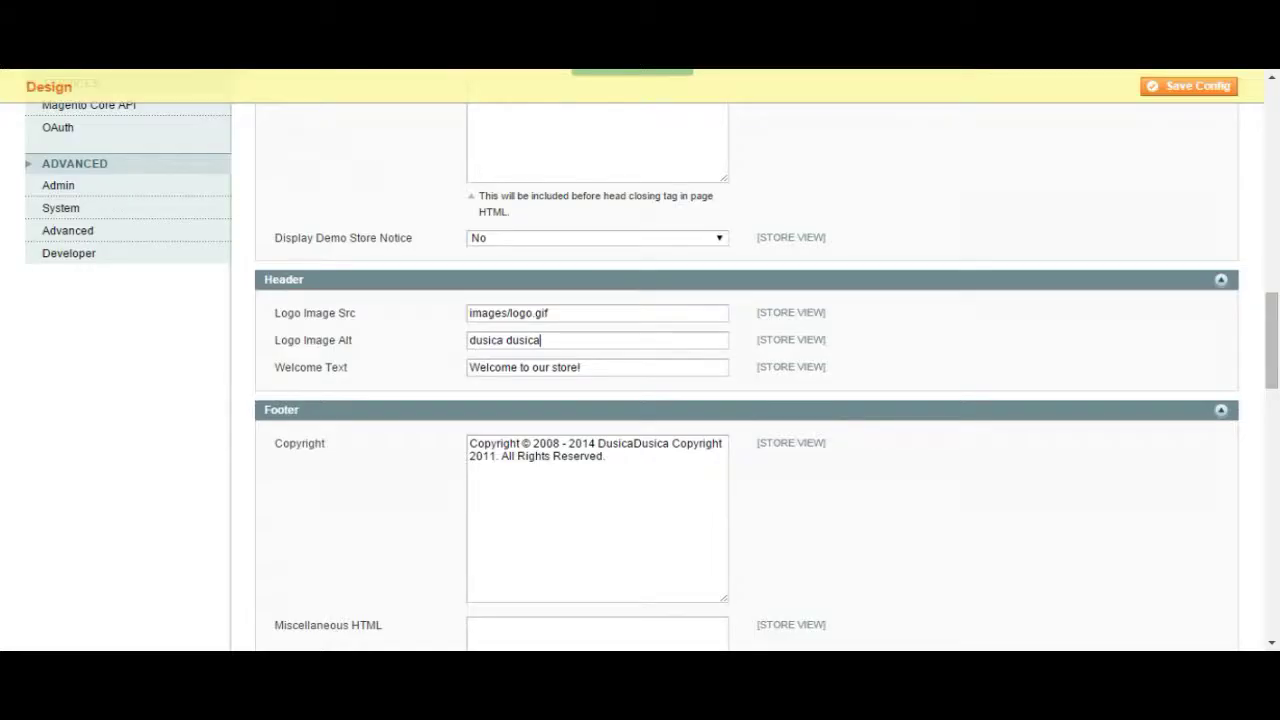
pyautogui.click(559, 344)
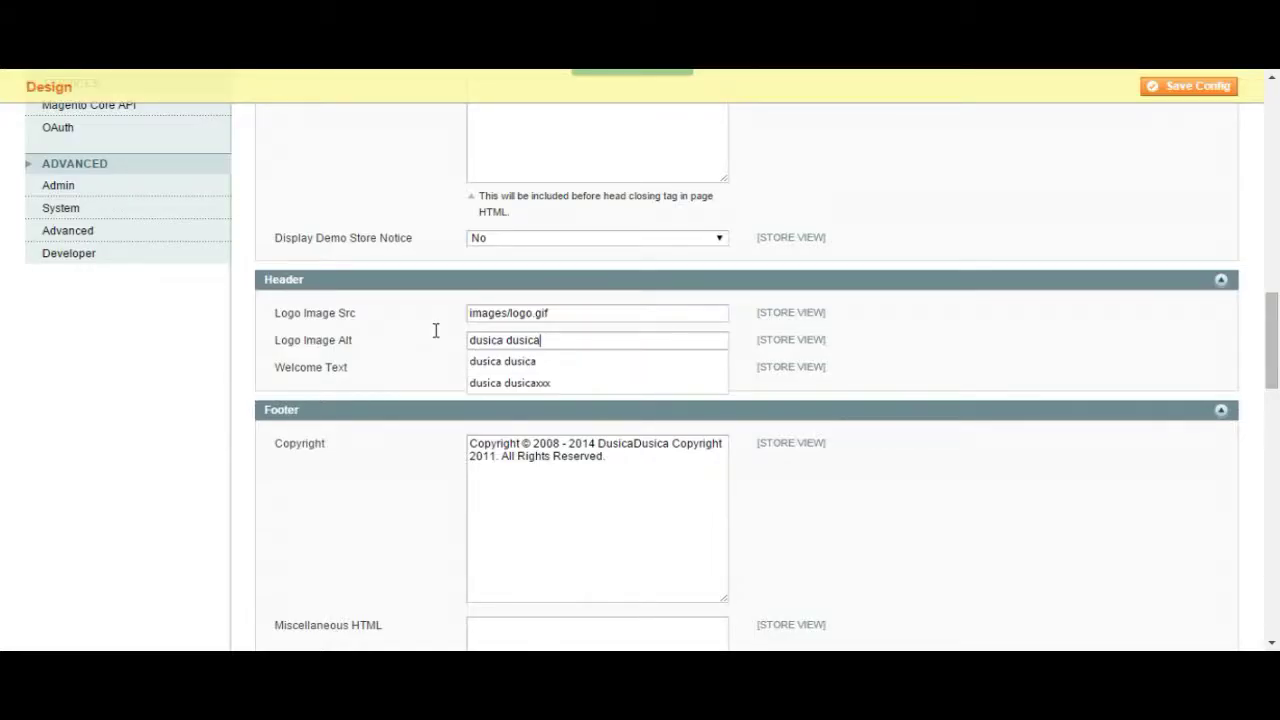
pyautogui.hotkey('ctrl', 'a')
pyautogui.click(508, 342)
pyautogui.click(429, 340)
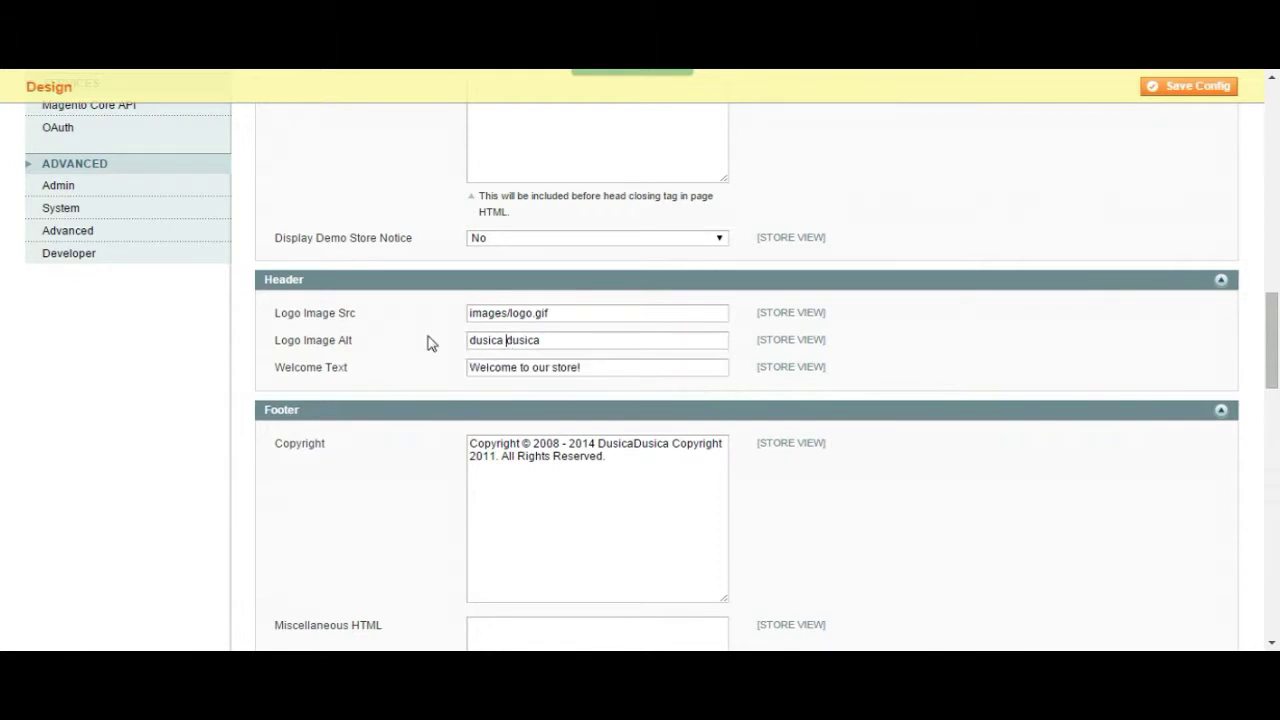
pyautogui.scroll(-1, 429, 340)
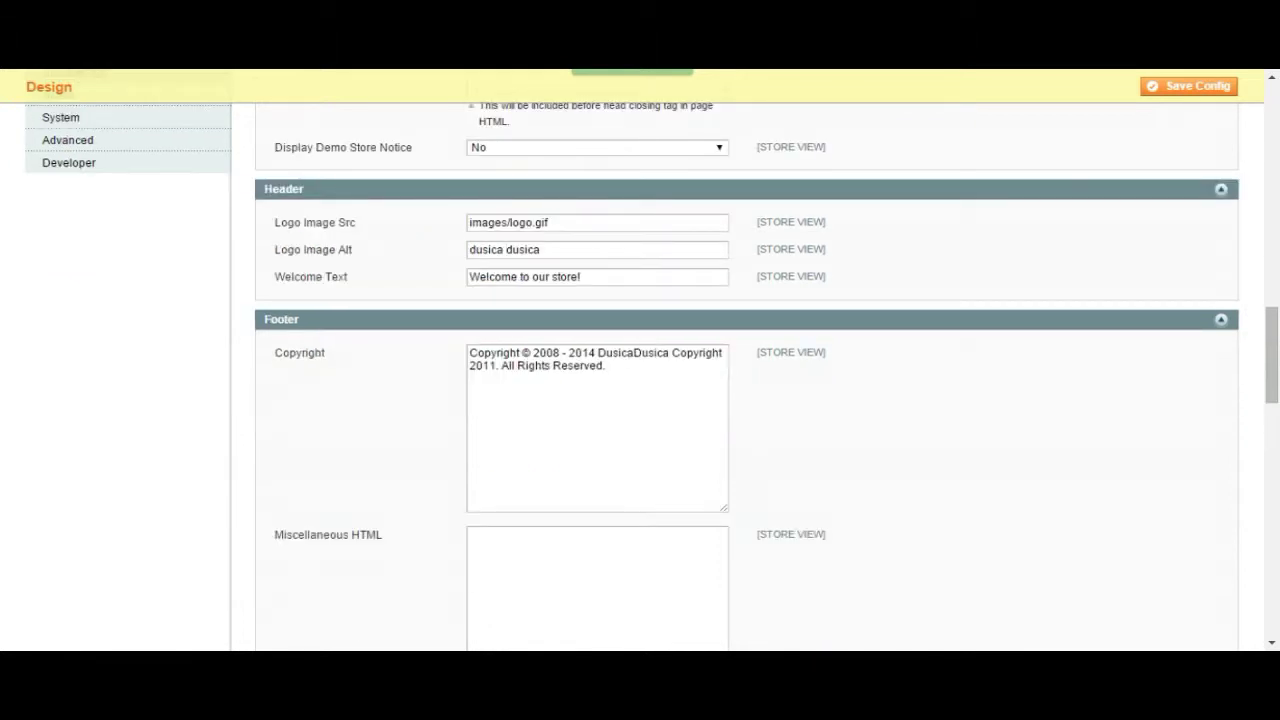
pyautogui.click(472, 277)
pyautogui.moveTo(472, 277); pyautogui.dragTo(600, 277)
pyautogui.click(603, 278)
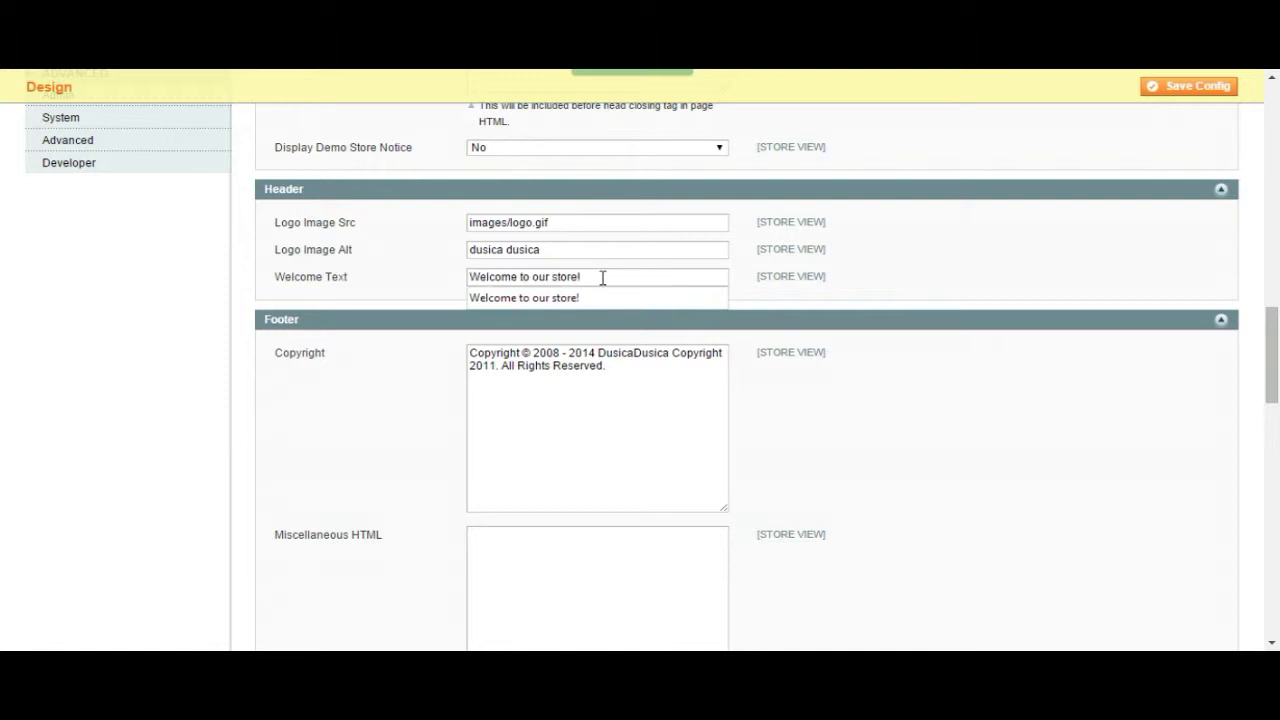
# Highlight the copyright line in the storefront footer
pyautogui.scroll(-1, 391, 263)
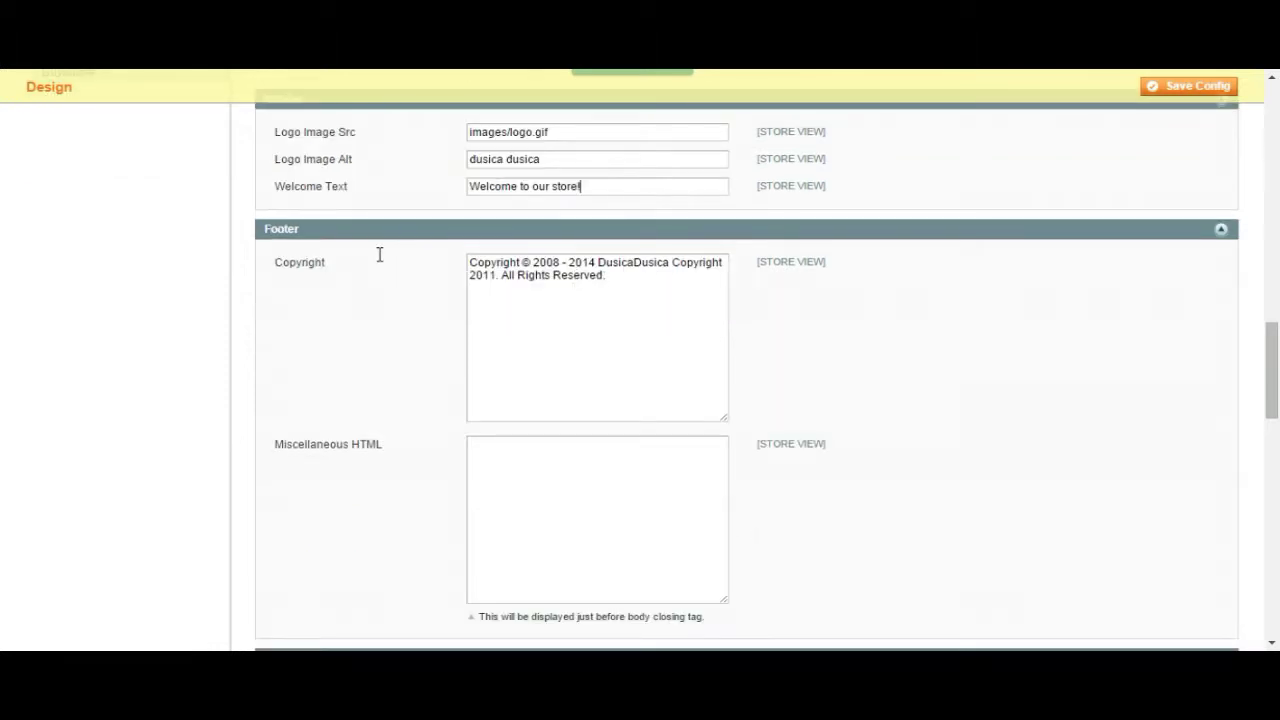
pyautogui.scroll(-1, 380, 258)
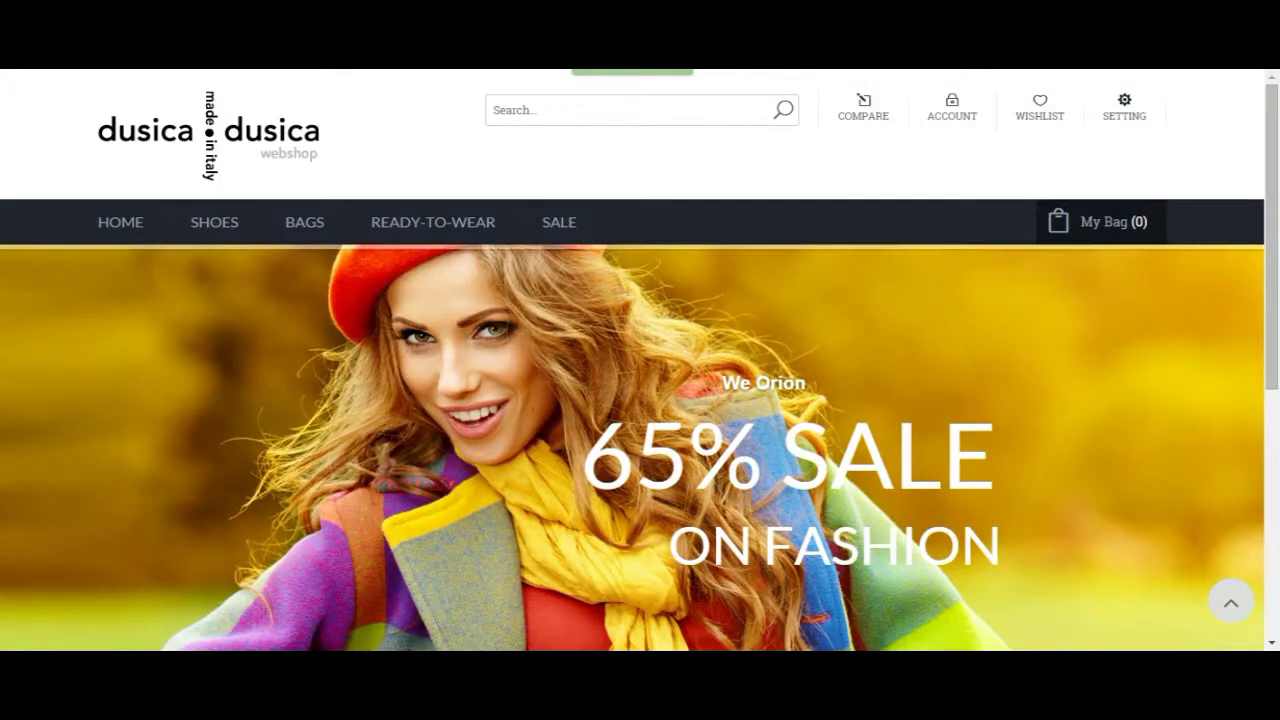
pyautogui.scroll(-6, 438, 227)
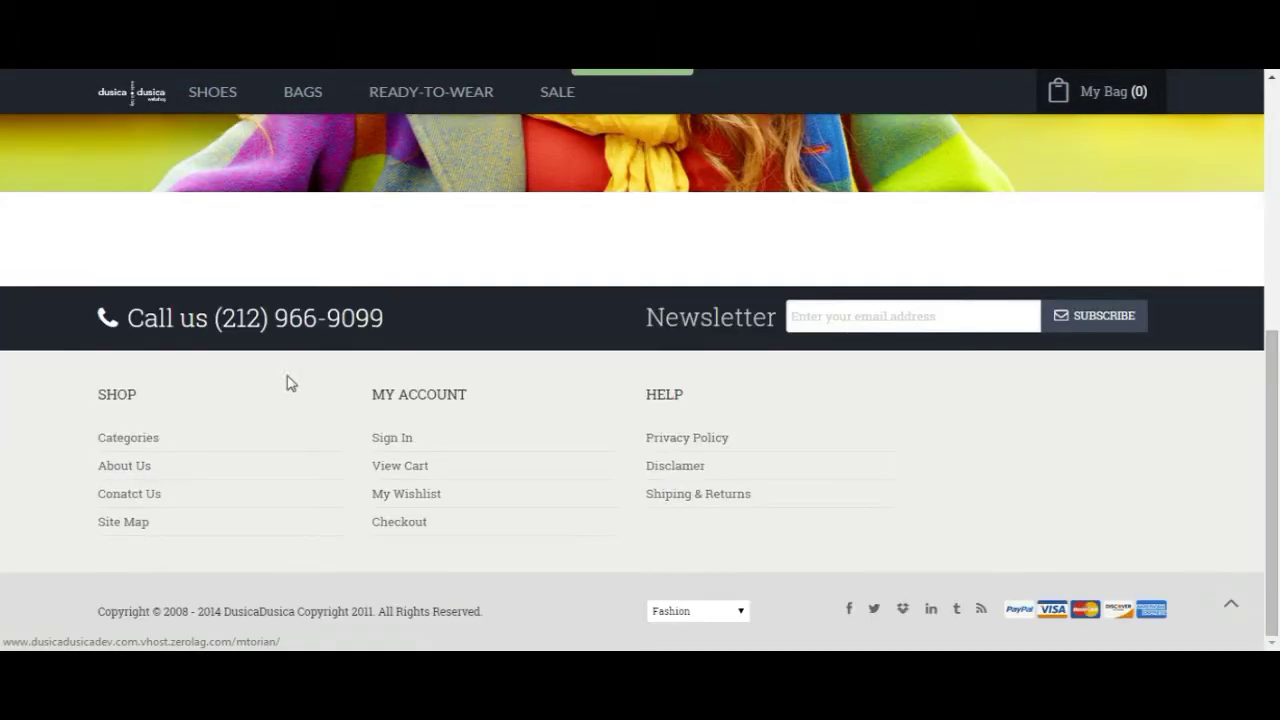
pyautogui.moveTo(98, 611); pyautogui.dragTo(518, 618)
pyautogui.moveTo(518, 618); pyautogui.dragTo(518, 618)
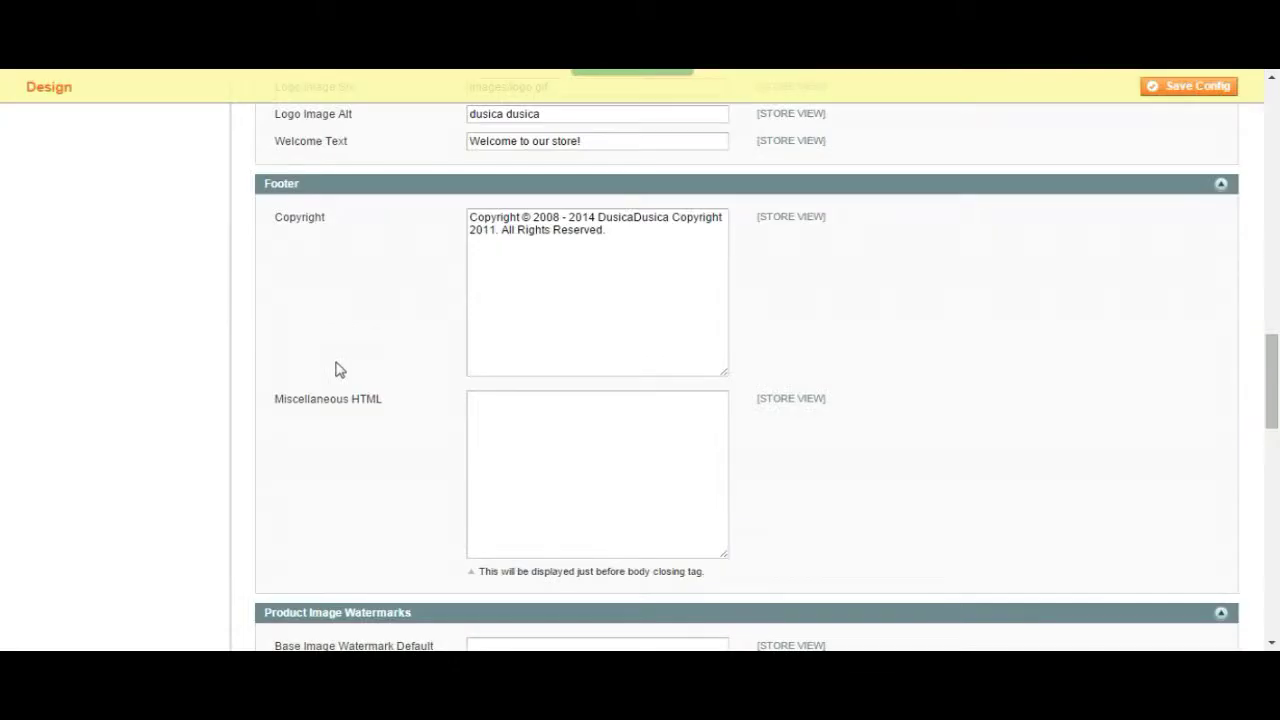
pyautogui.scroll(-3, 334, 368)
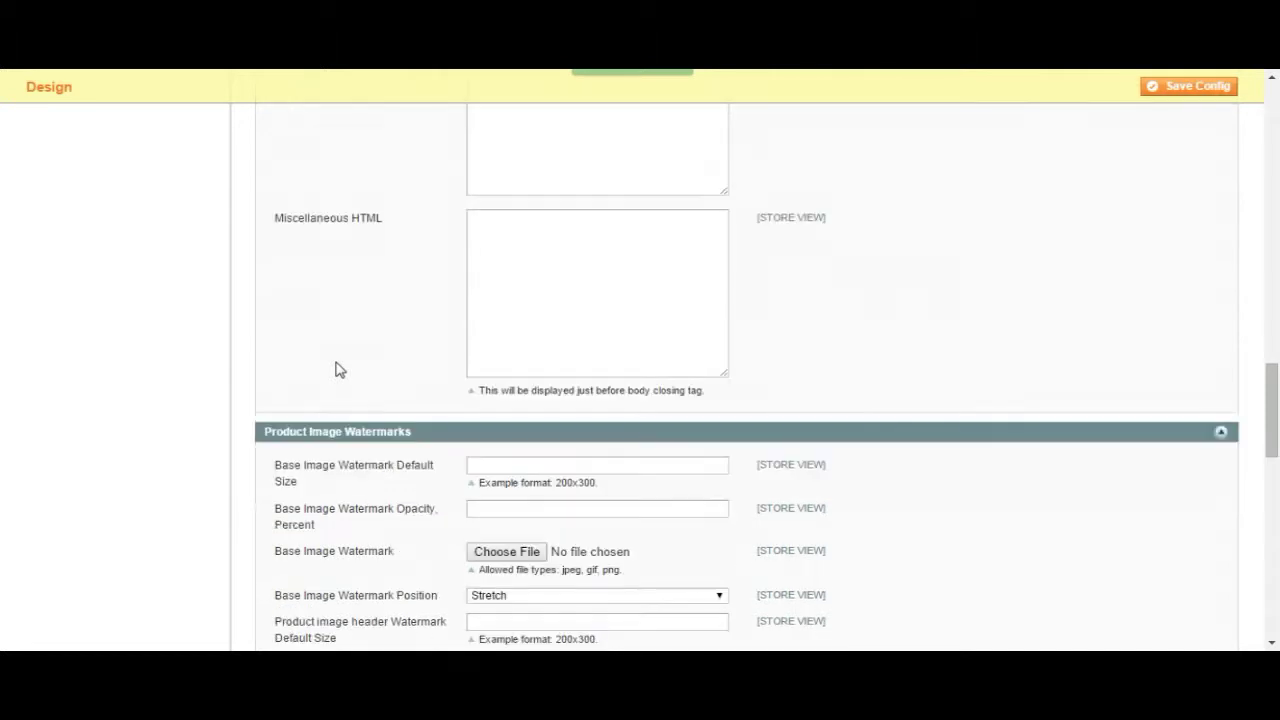
# Scroll past the watermark settings and re-enter 5 as the Pagination Frame
pyautogui.scroll(-3, 323, 438)
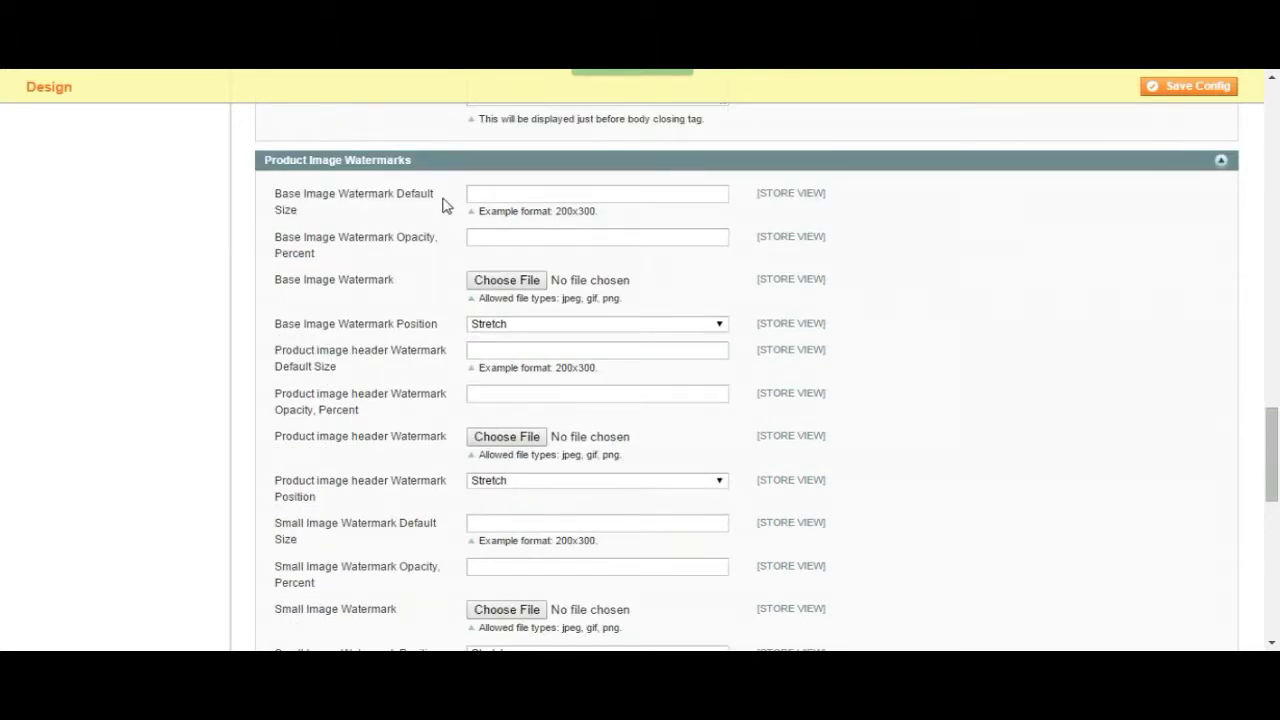
pyautogui.scroll(-3, 495, 220)
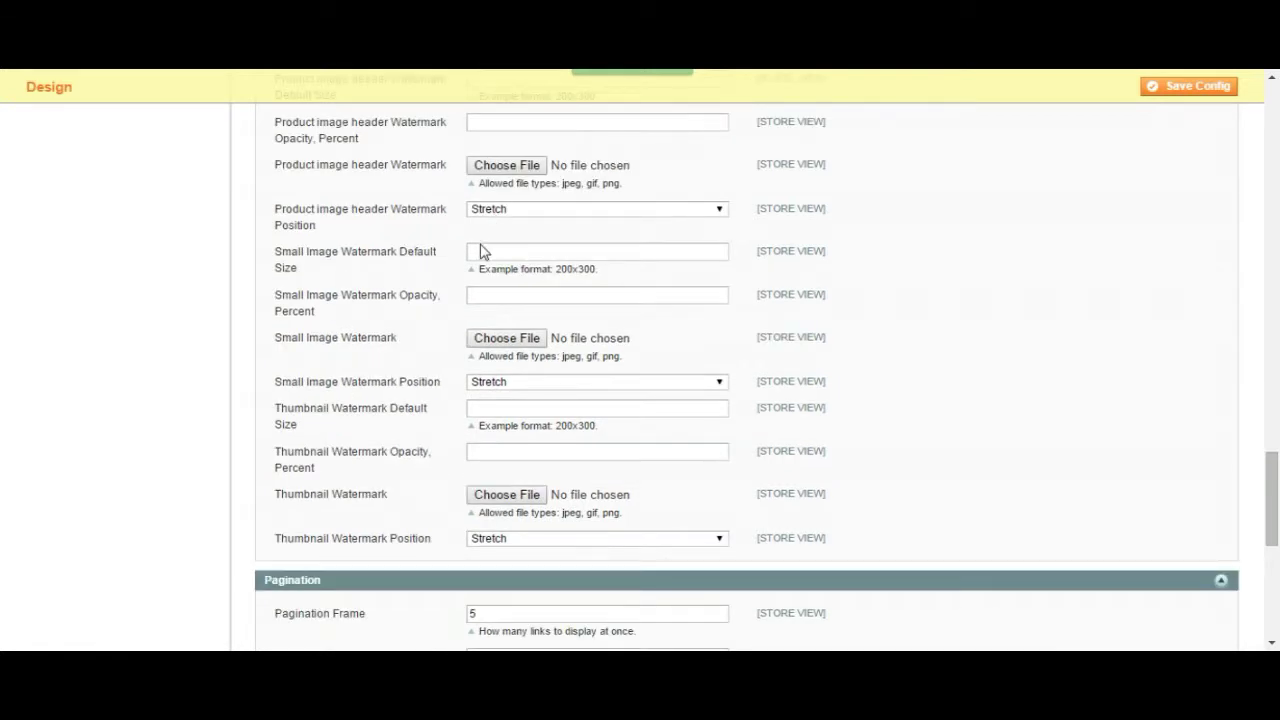
pyautogui.scroll(3, 430, 533)
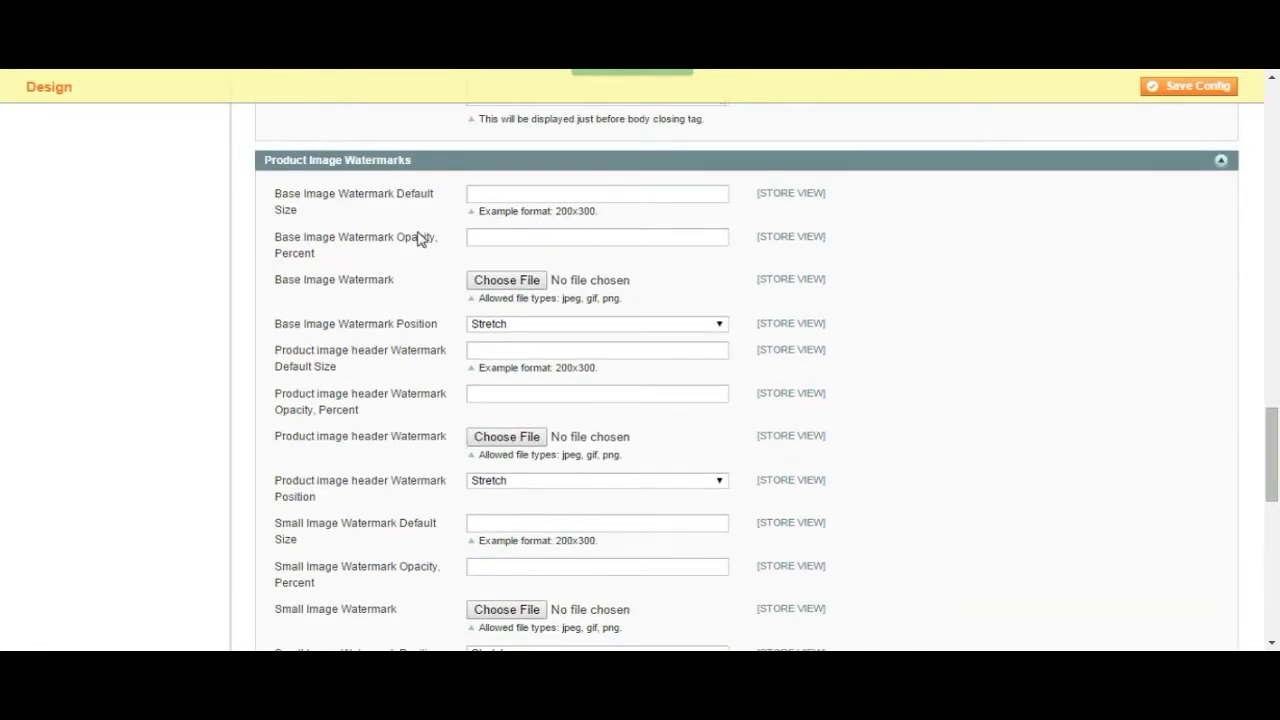
pyautogui.scroll(-7, 419, 238)
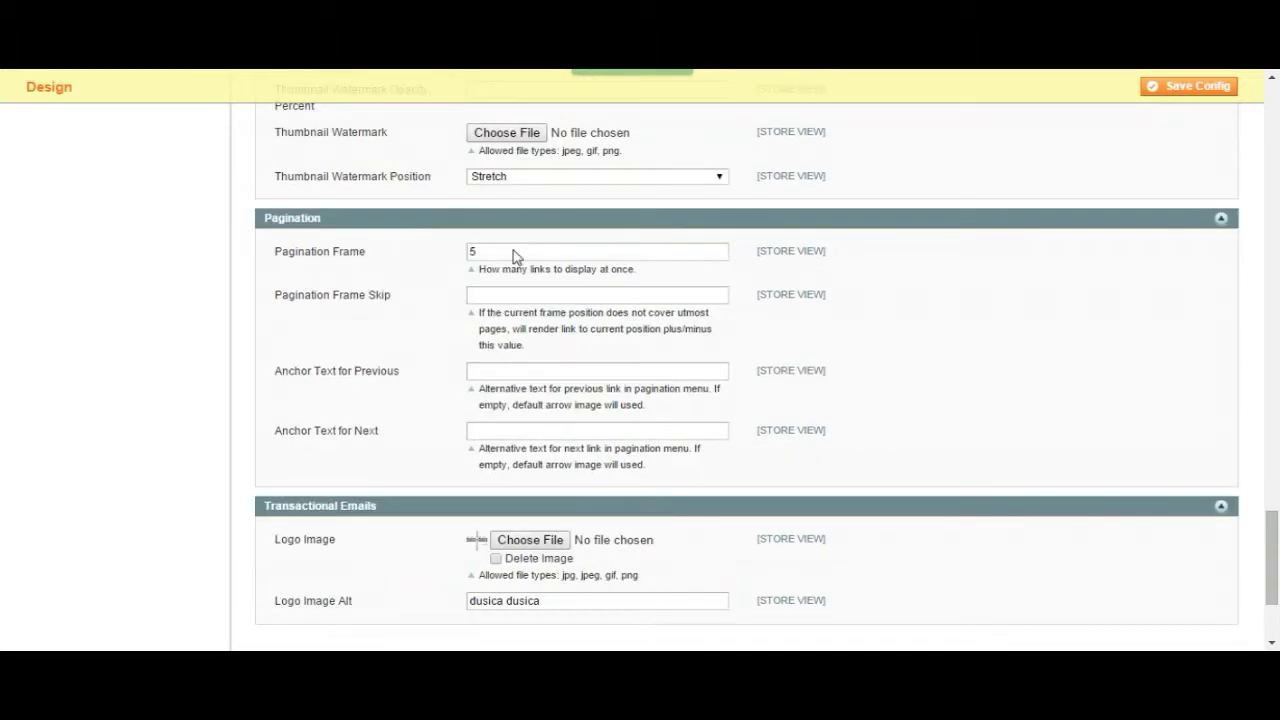
pyautogui.moveTo(486, 251); pyautogui.dragTo(420, 257)
pyautogui.scroll(-1, 420, 257)
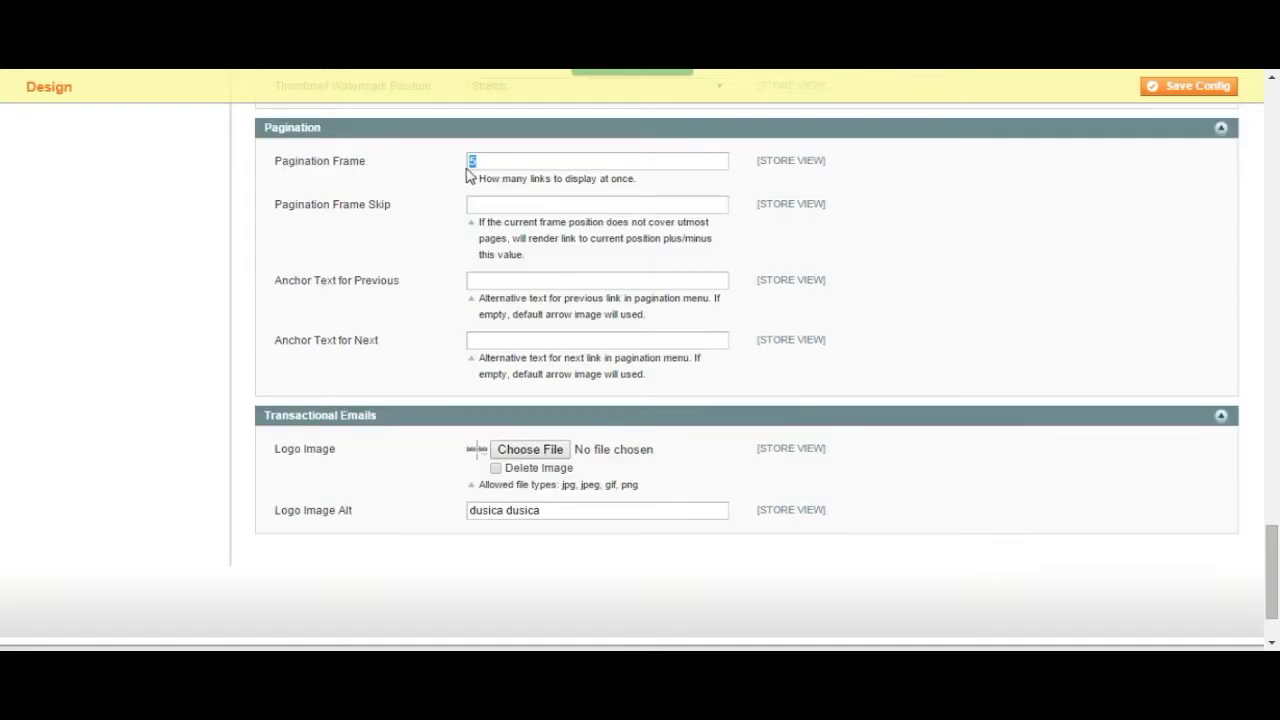
pyautogui.write('5')
# Review the Transactional Emails settings and move on to Currency Setup
pyautogui.scroll(-1, 407, 231)
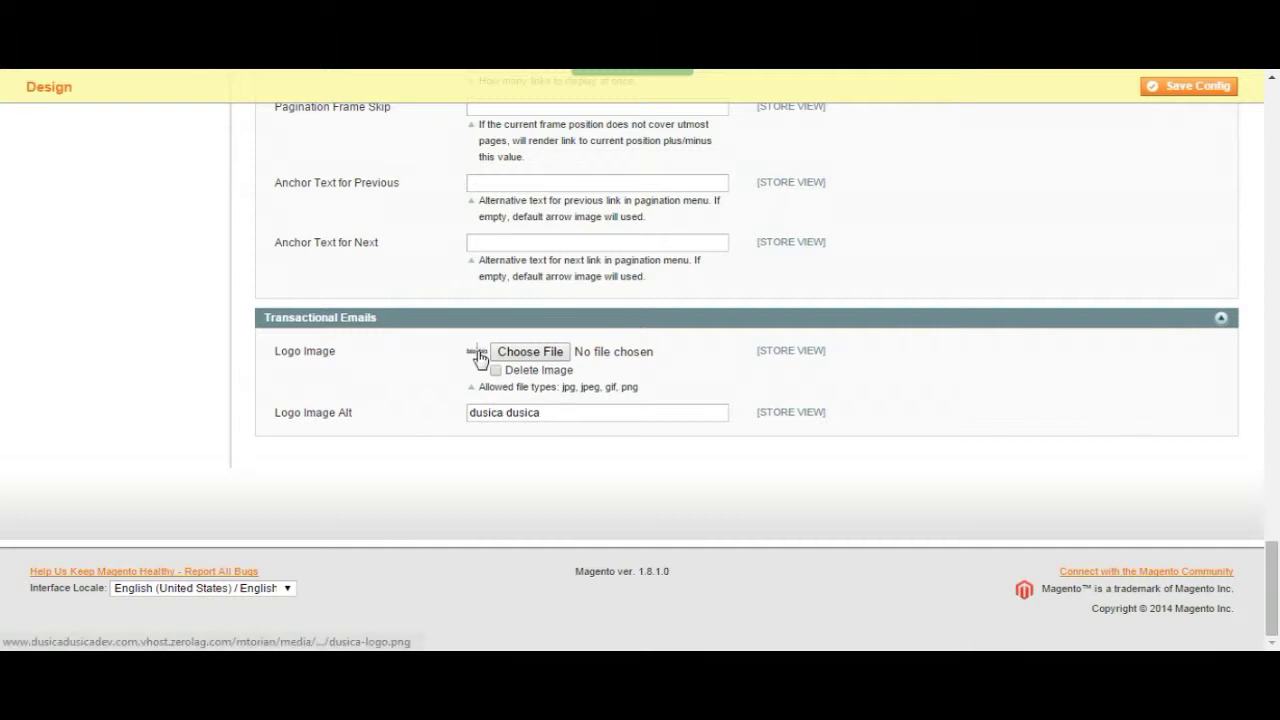
pyautogui.scroll(15, 479, 355)
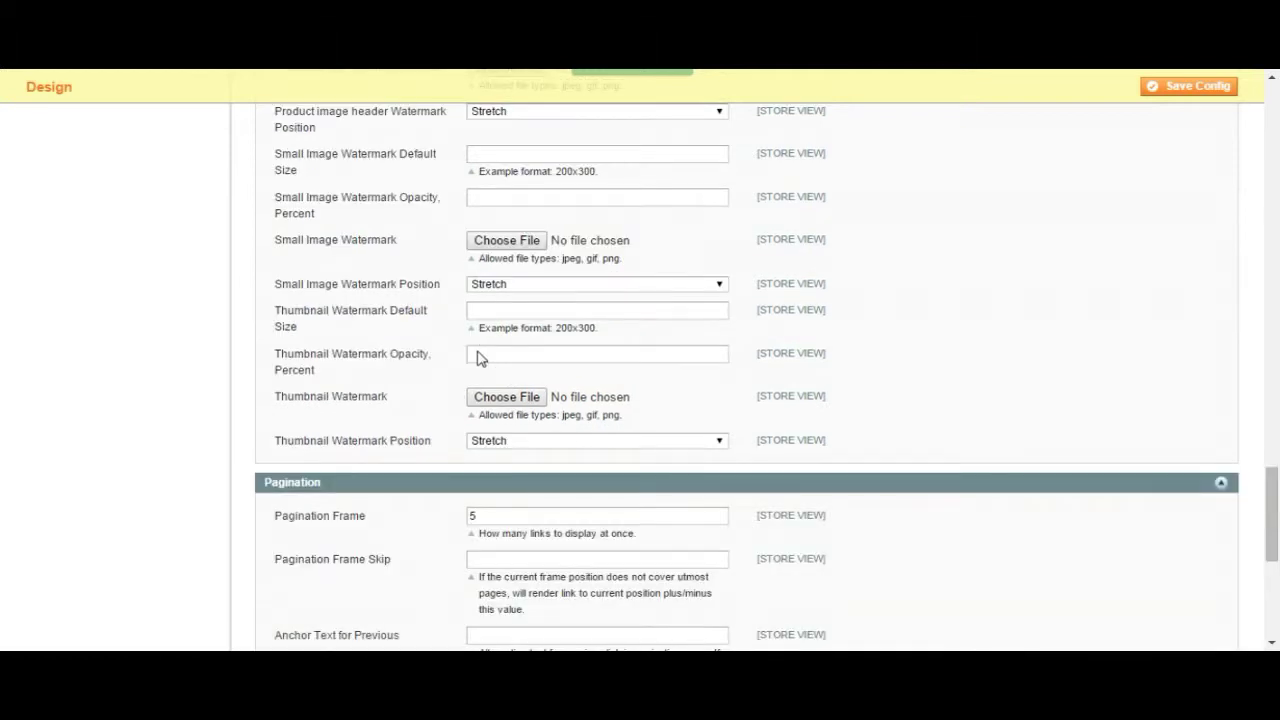
pyautogui.scroll(5, 479, 355)
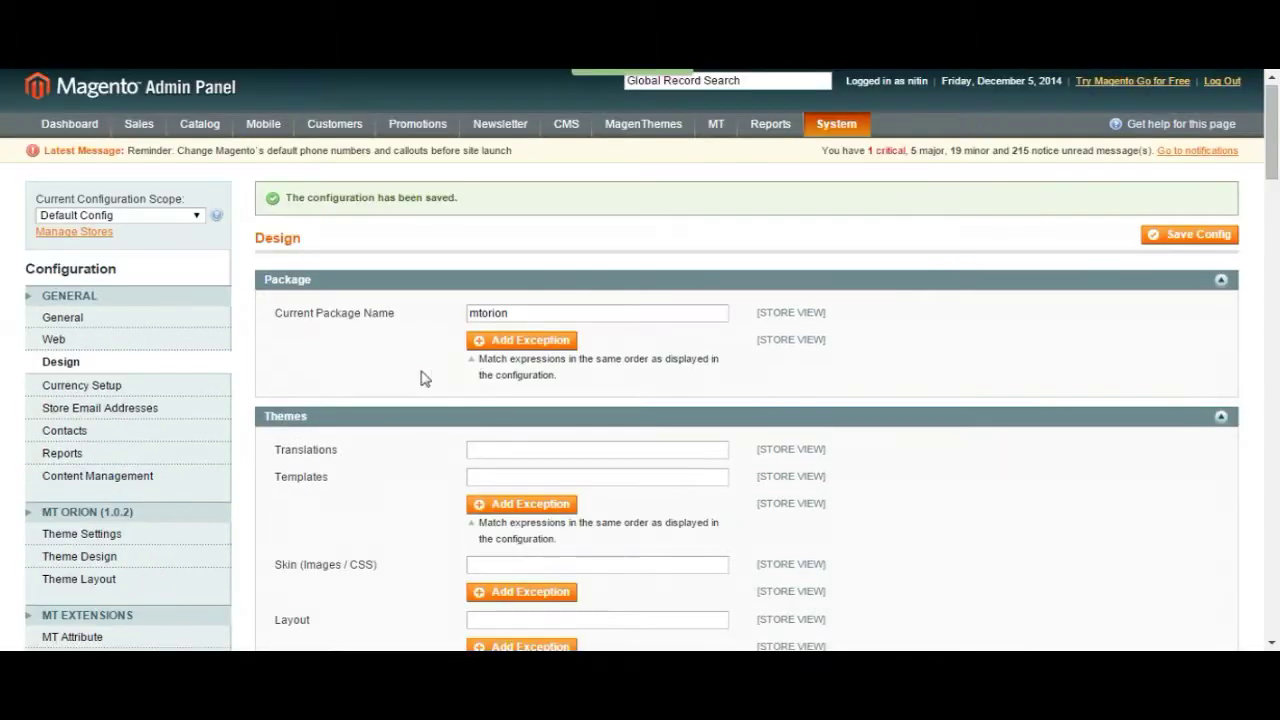
pyautogui.click(103, 388)
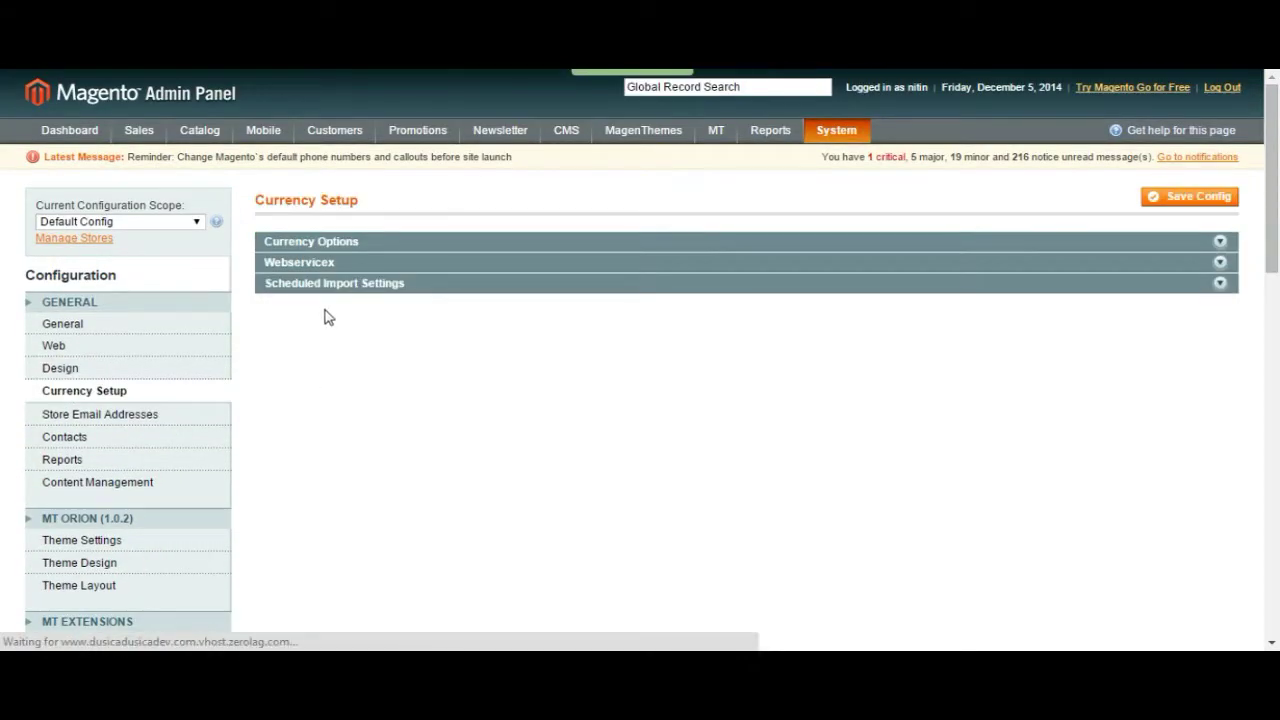
# Expand Currency Options and pick Norwegian Krone in the Allowed Currencies list
pyautogui.click(338, 245)
pyautogui.click(338, 245)
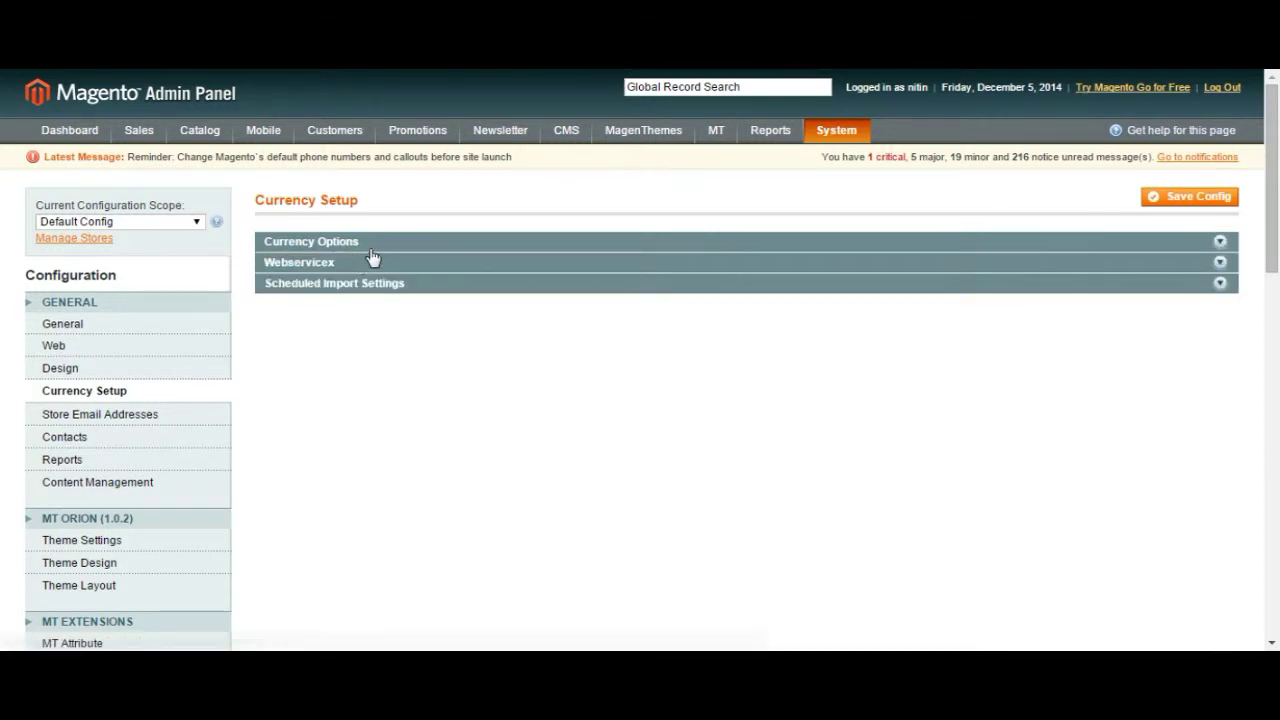
pyautogui.click(370, 245)
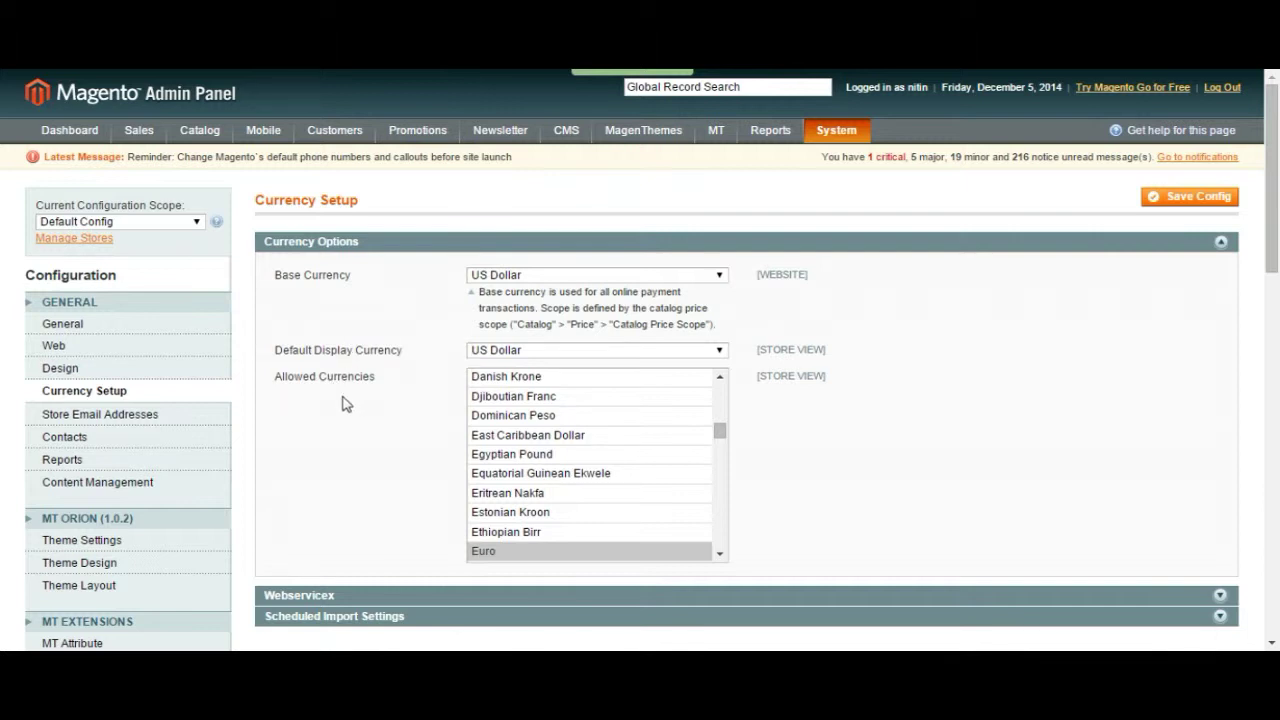
pyautogui.scroll(-1, 342, 403)
pyautogui.moveTo(720, 340); pyautogui.dragTo(726, 403)
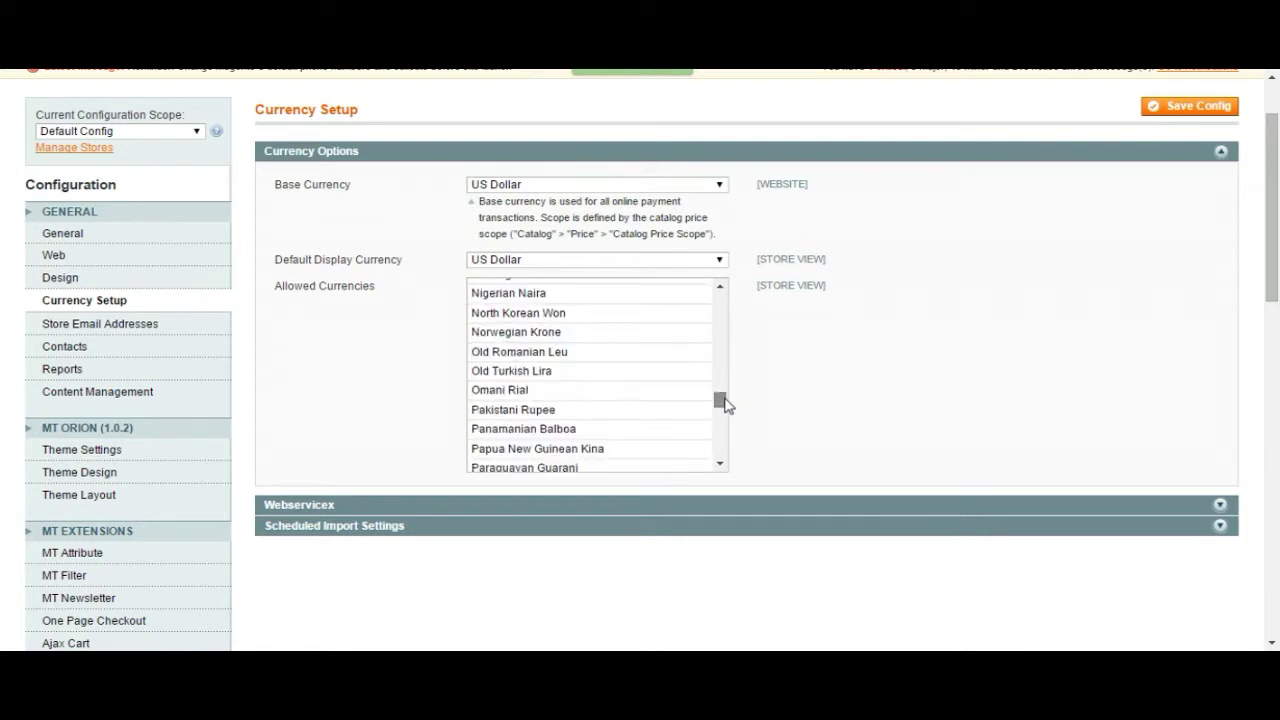
pyautogui.click(601, 336)
pyautogui.keyDown('shift'); pyautogui.click(625, 415); pyautogui.keyUp('shift')
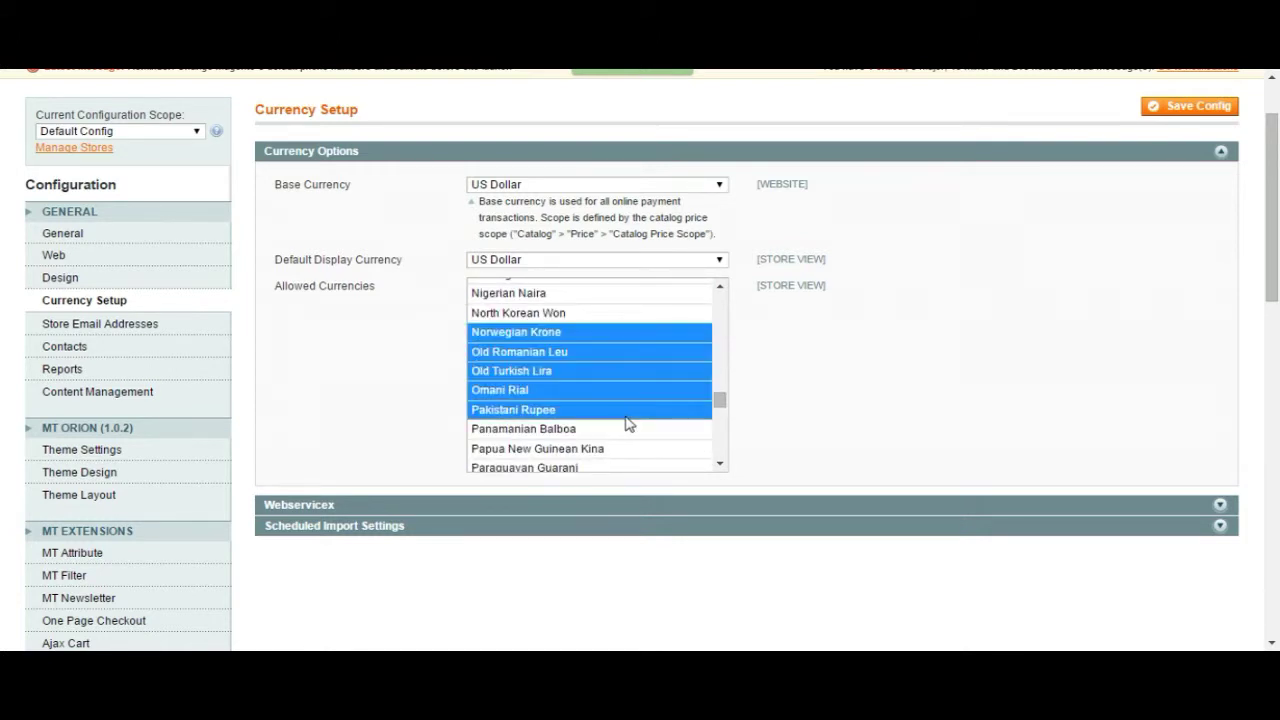
pyautogui.click(603, 330)
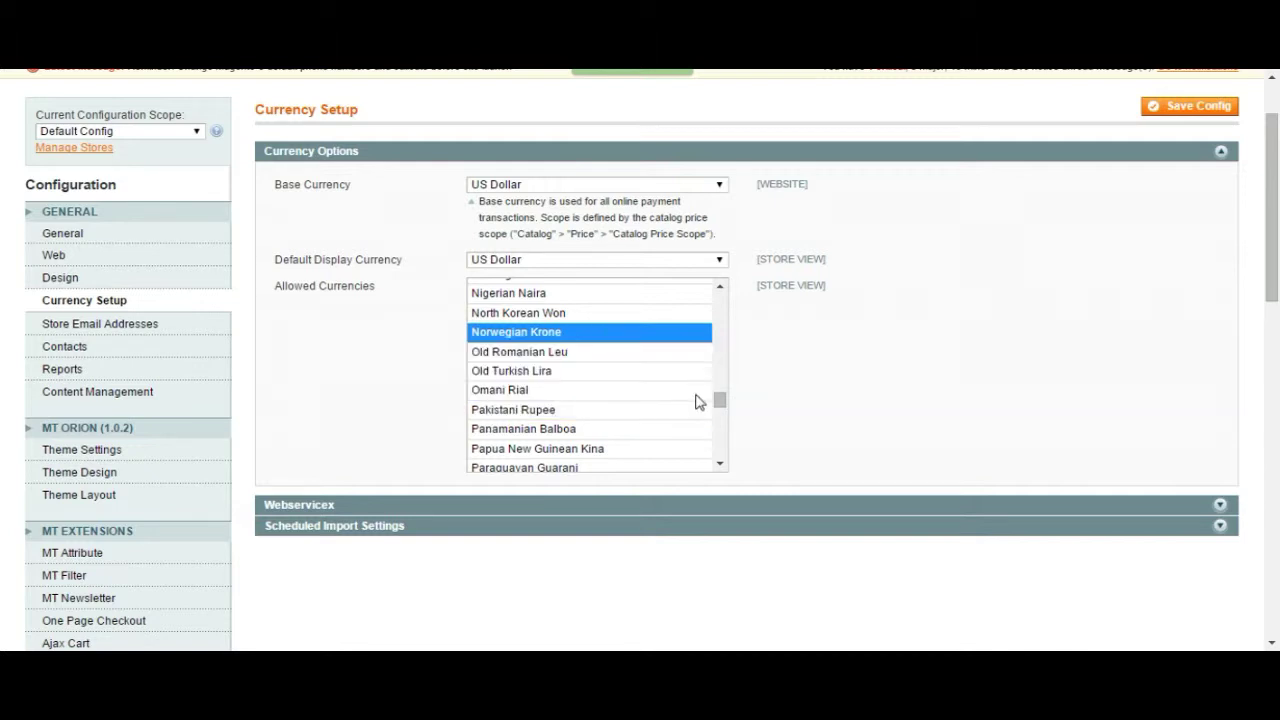
pyautogui.moveTo(722, 404); pyautogui.dragTo(722, 358)
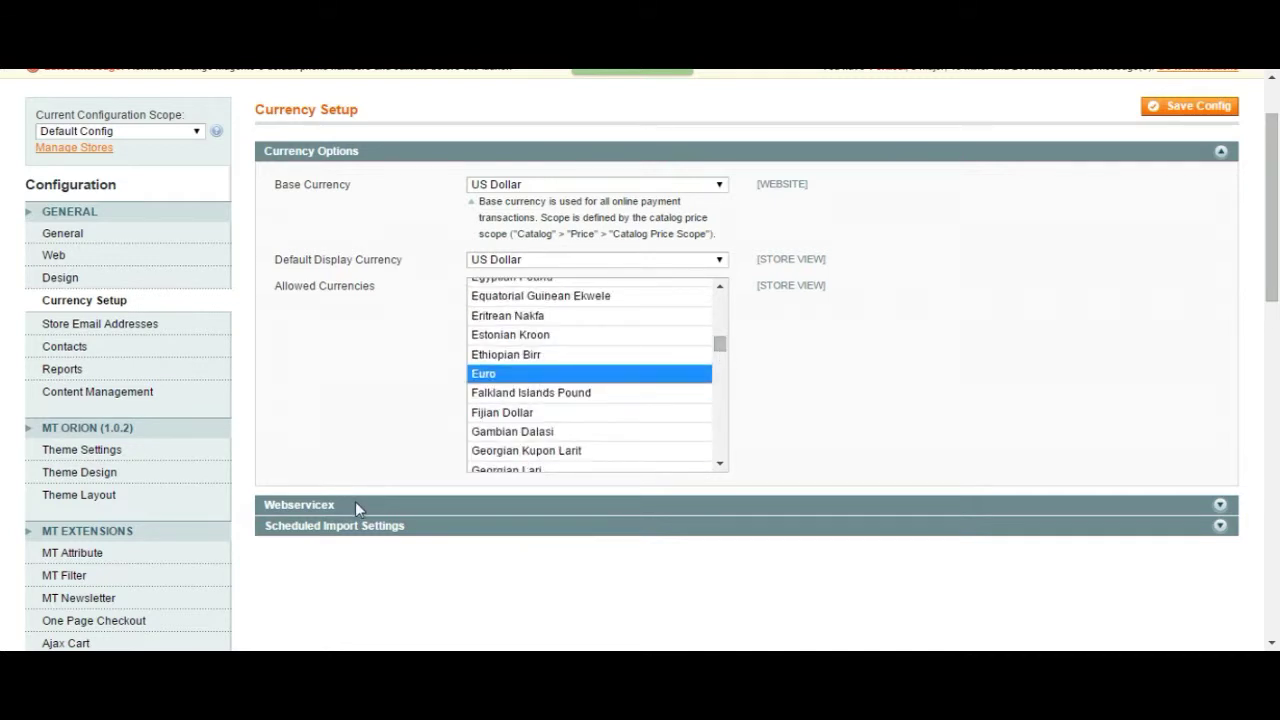
pyautogui.click(150, 327)
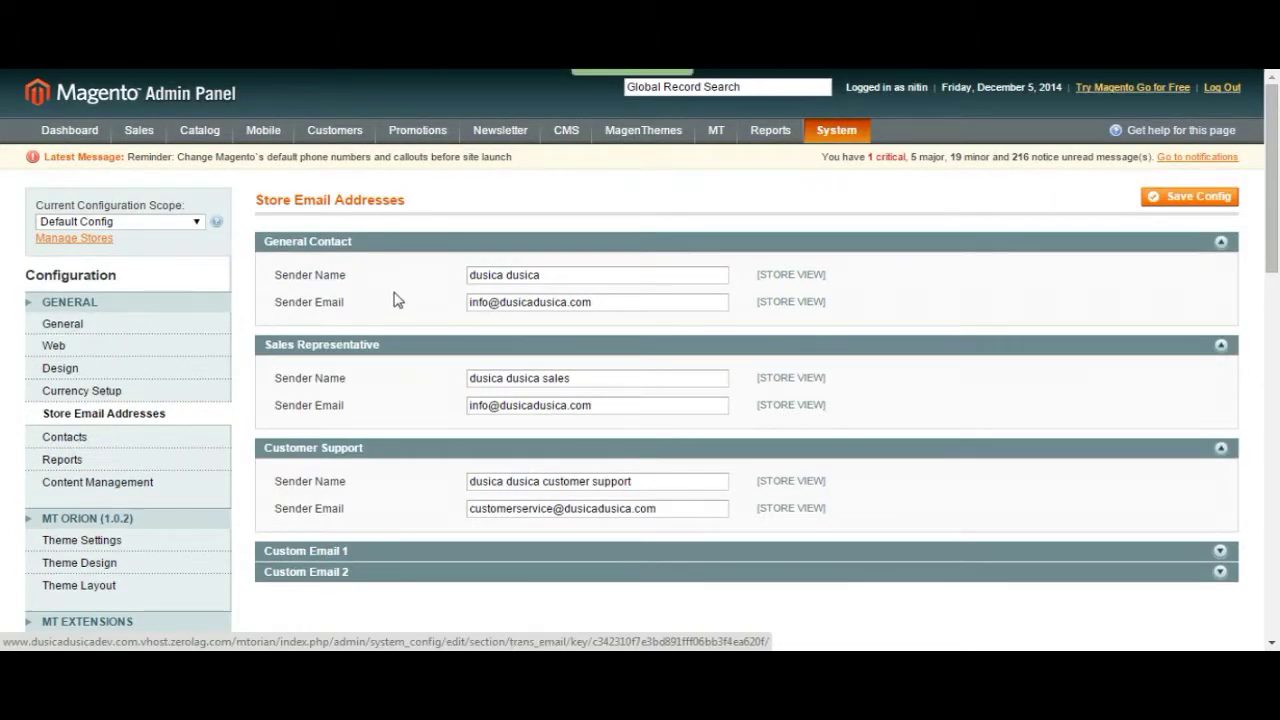
# Expand and collapse the Custom Email 1 and Custom Email 2 sender settings
pyautogui.scroll(-2, 393, 300)
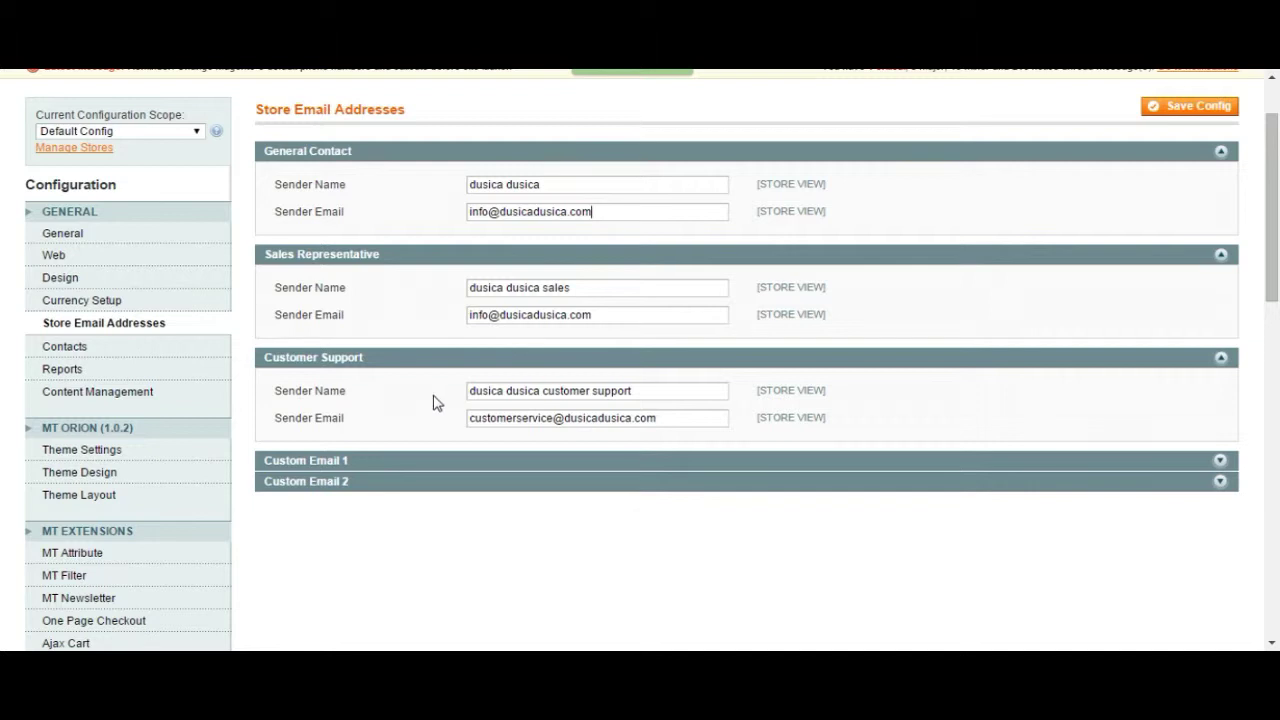
pyautogui.click(316, 462)
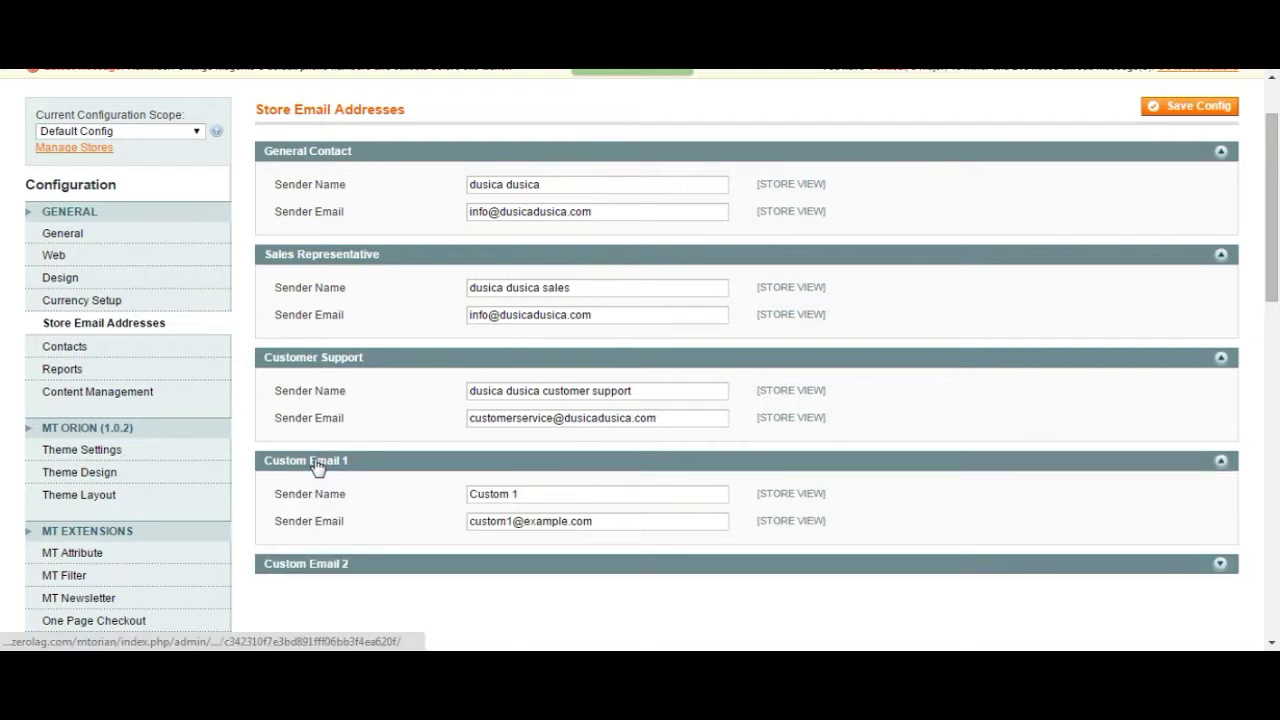
pyautogui.click(316, 462)
pyautogui.click(329, 484)
pyautogui.click(328, 484)
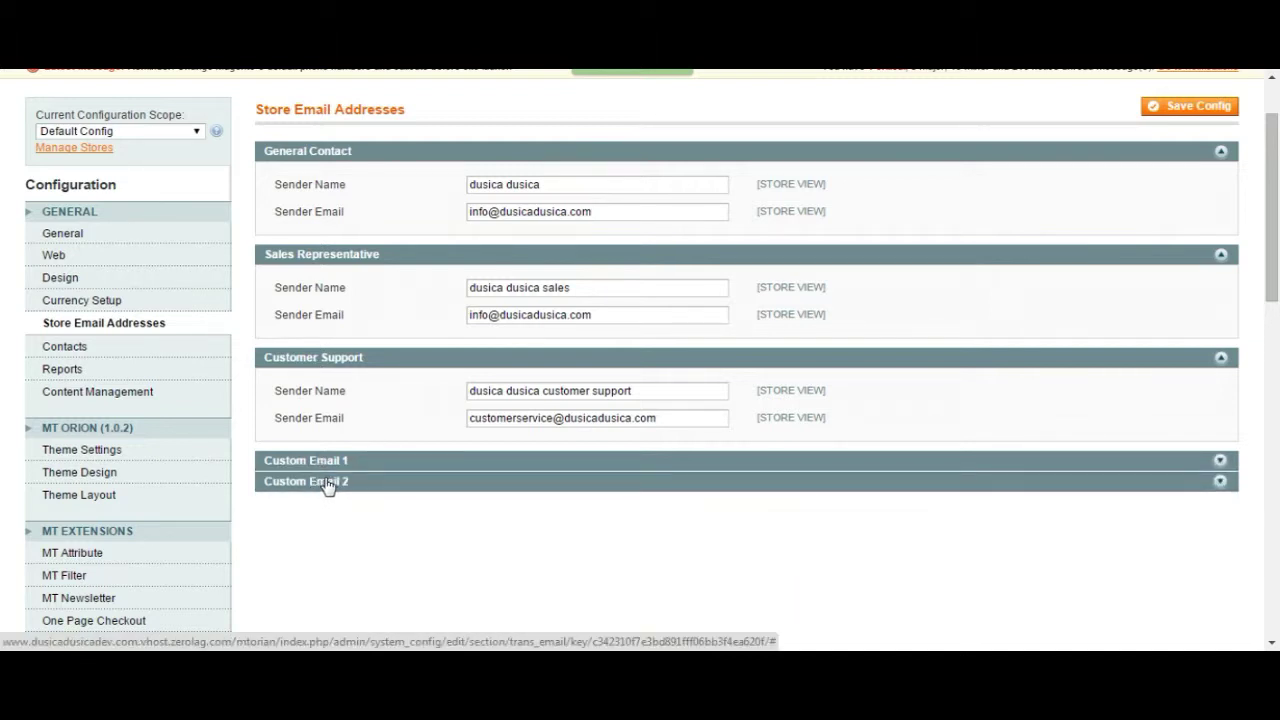
pyautogui.click(128, 354)
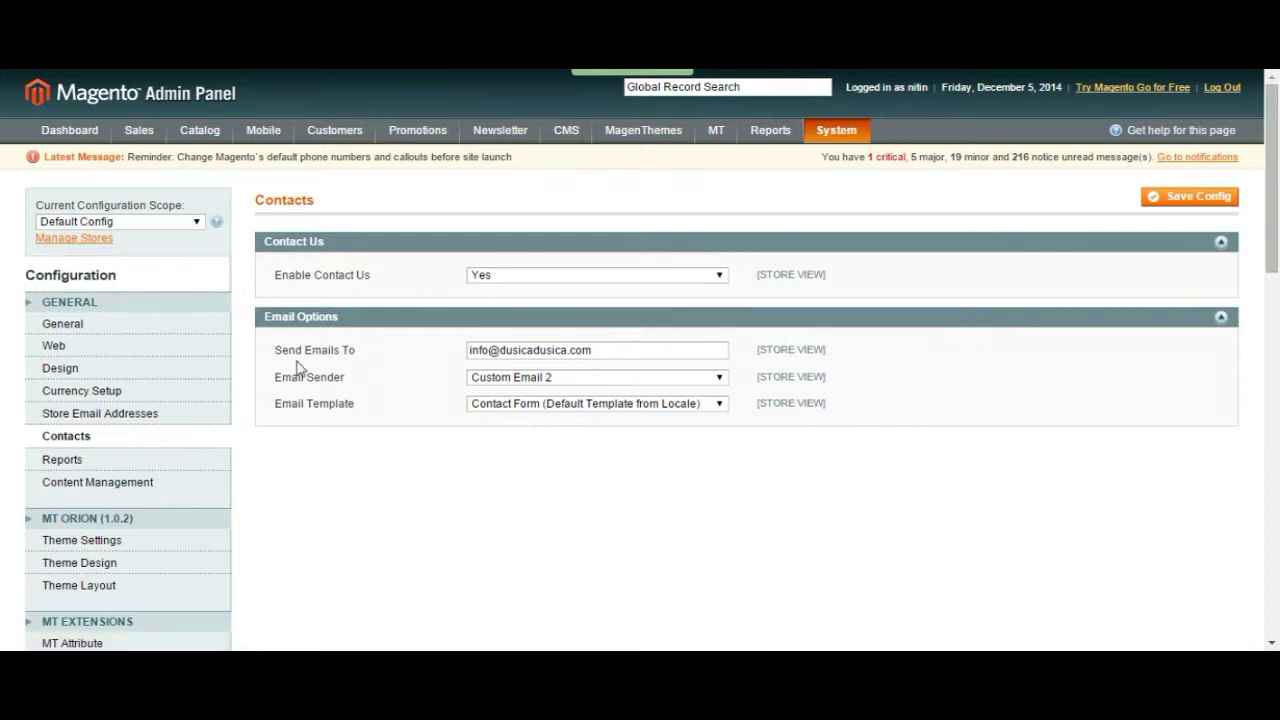
# Keep Custom Email 2 as the contact form's email sender
pyautogui.moveTo(617, 351); pyautogui.dragTo(457, 351)
pyautogui.click(439, 377)
pyautogui.click(540, 378)
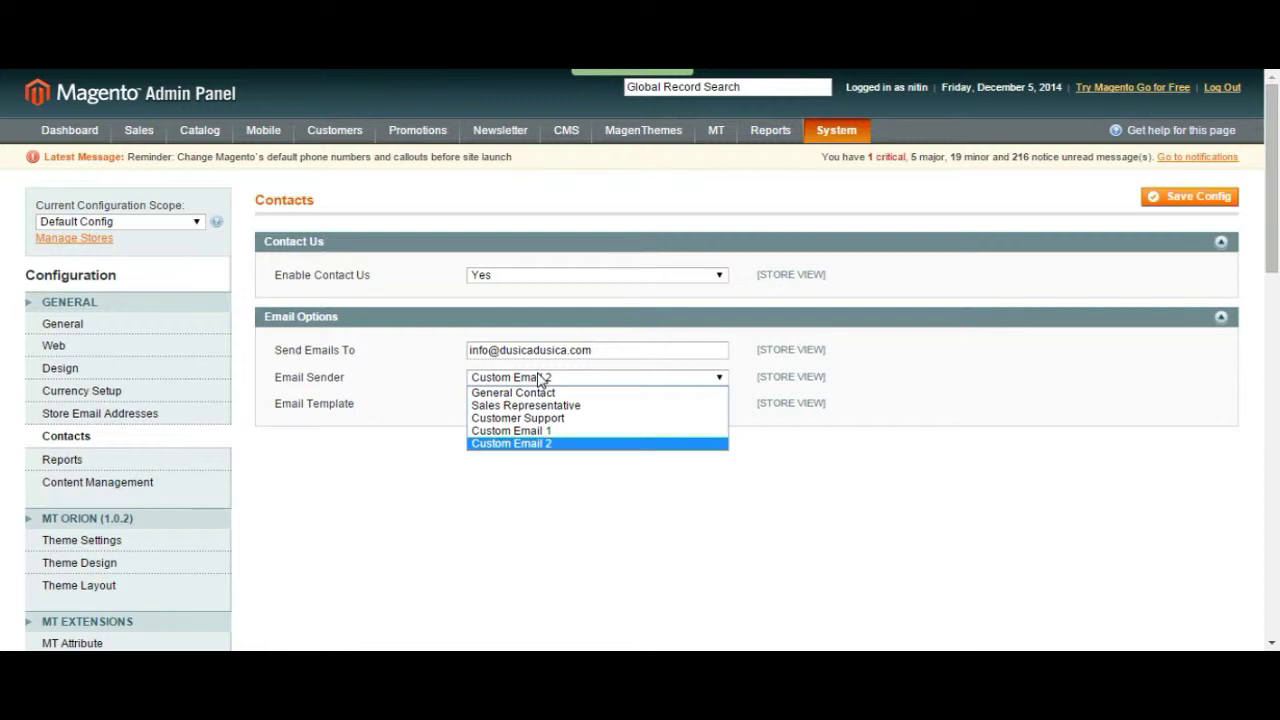
pyautogui.click(571, 379)
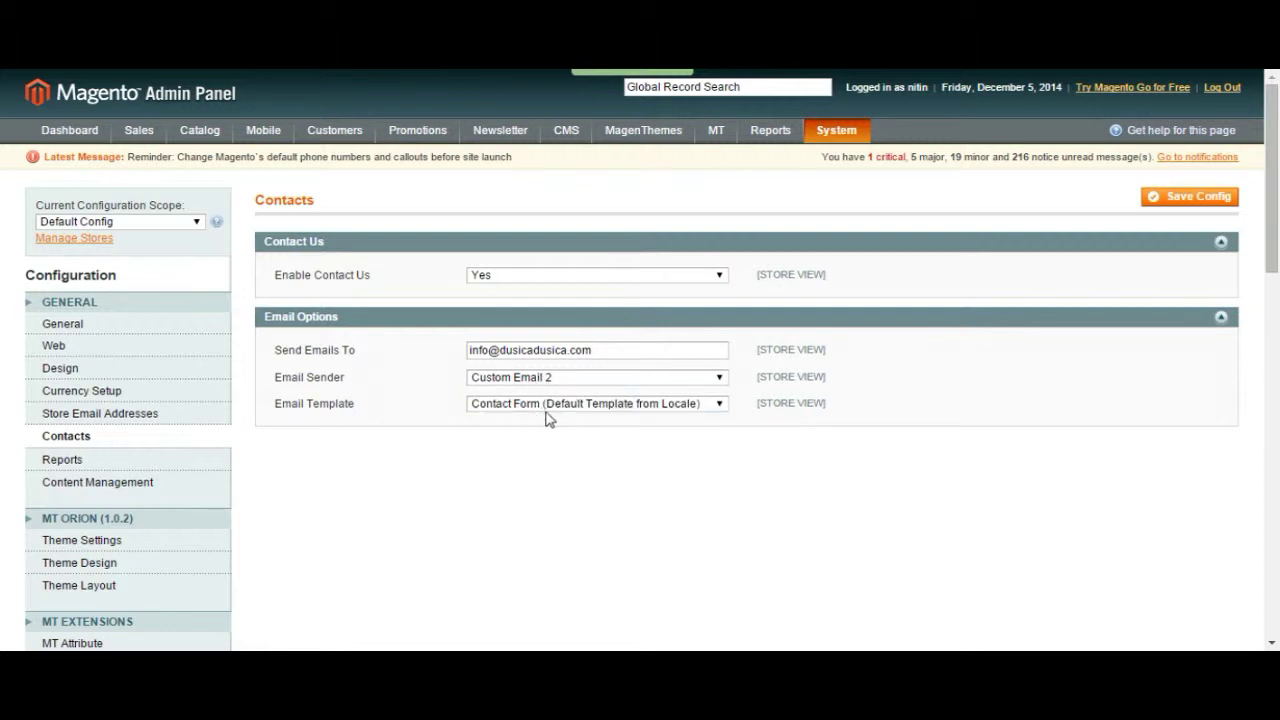
pyautogui.moveTo(857, 133)
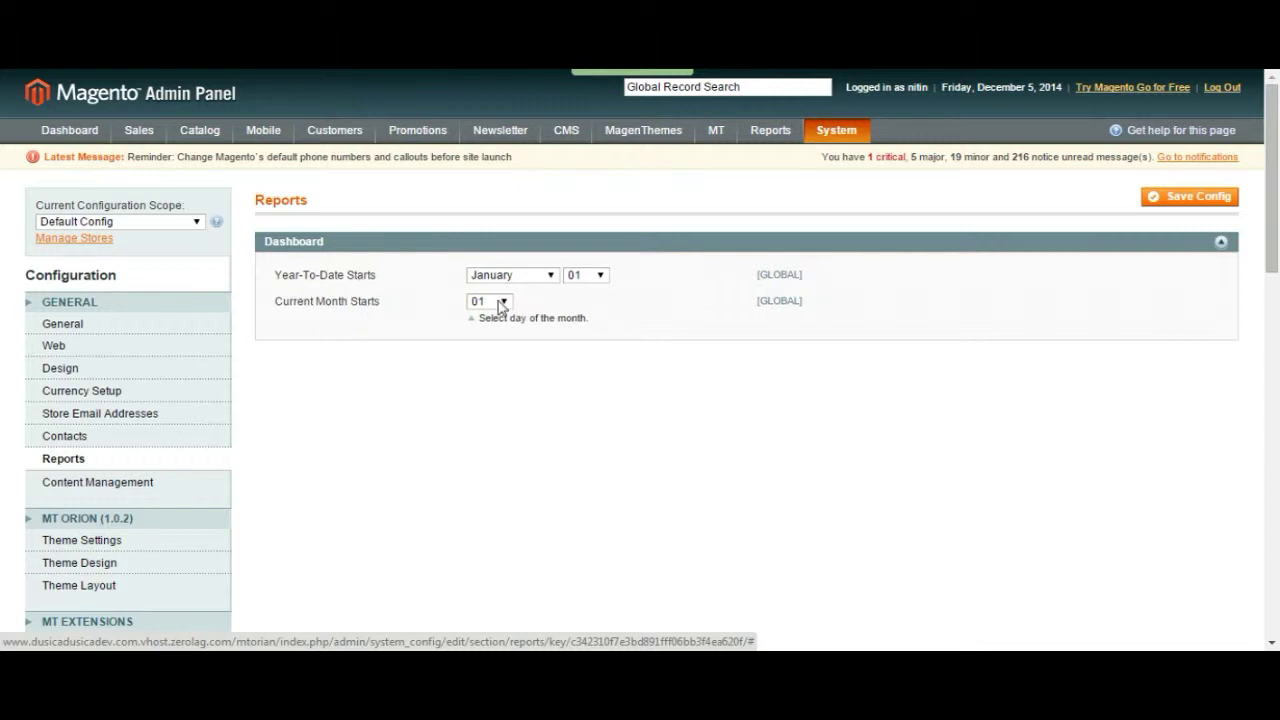
# Open Content Management, expand WYSIWYG Options and leave the editor Enabled by Default
pyautogui.scroll(-2, 500, 305)
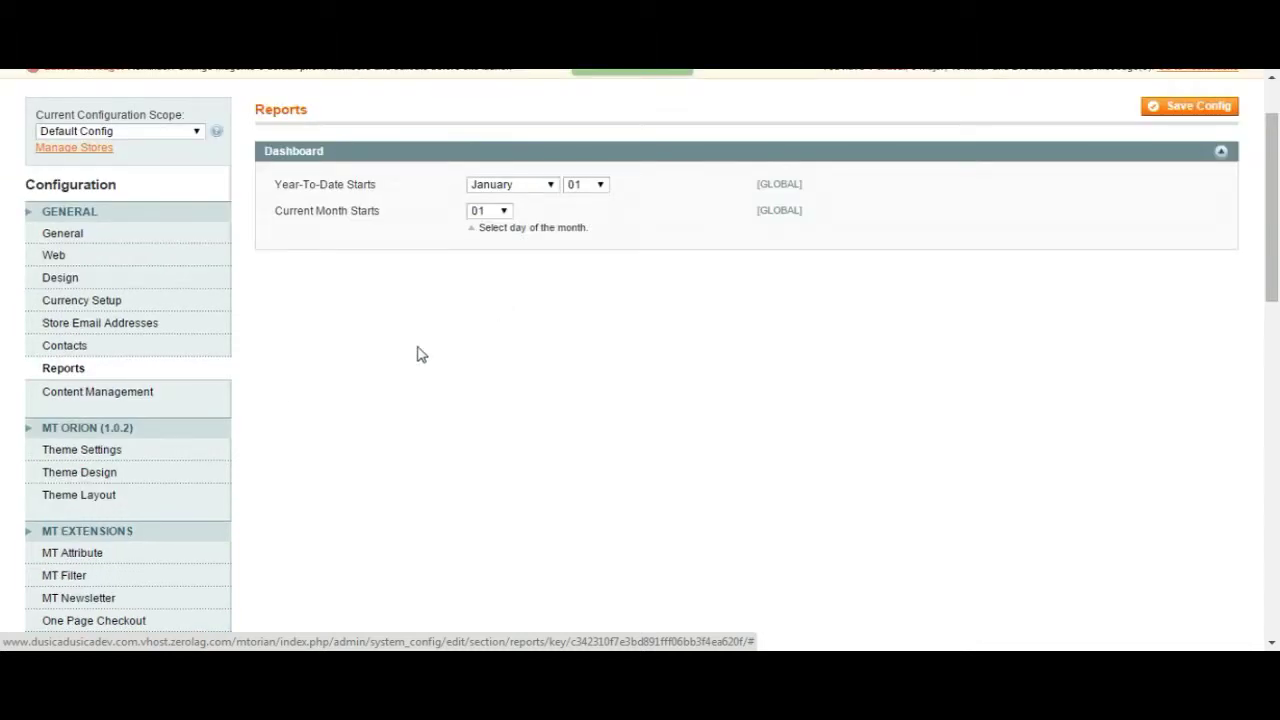
pyautogui.click(148, 399)
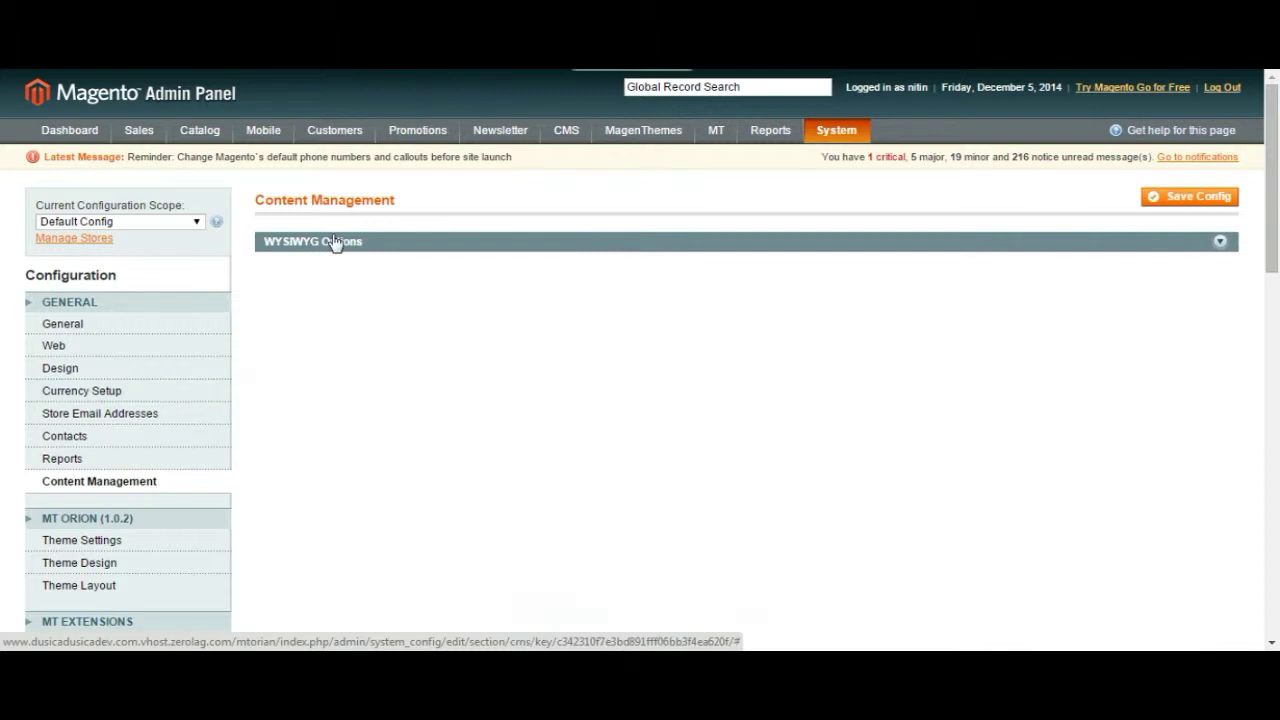
pyautogui.click(334, 242)
pyautogui.click(602, 285)
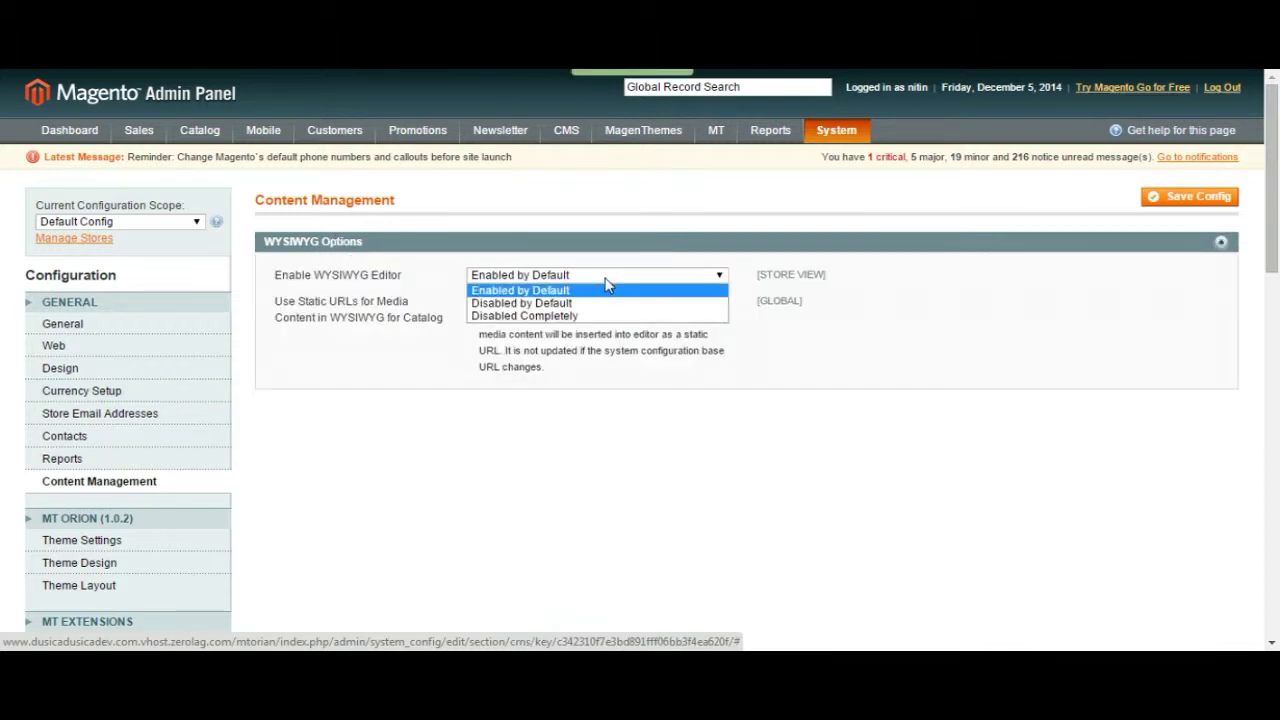
pyautogui.click(605, 285)
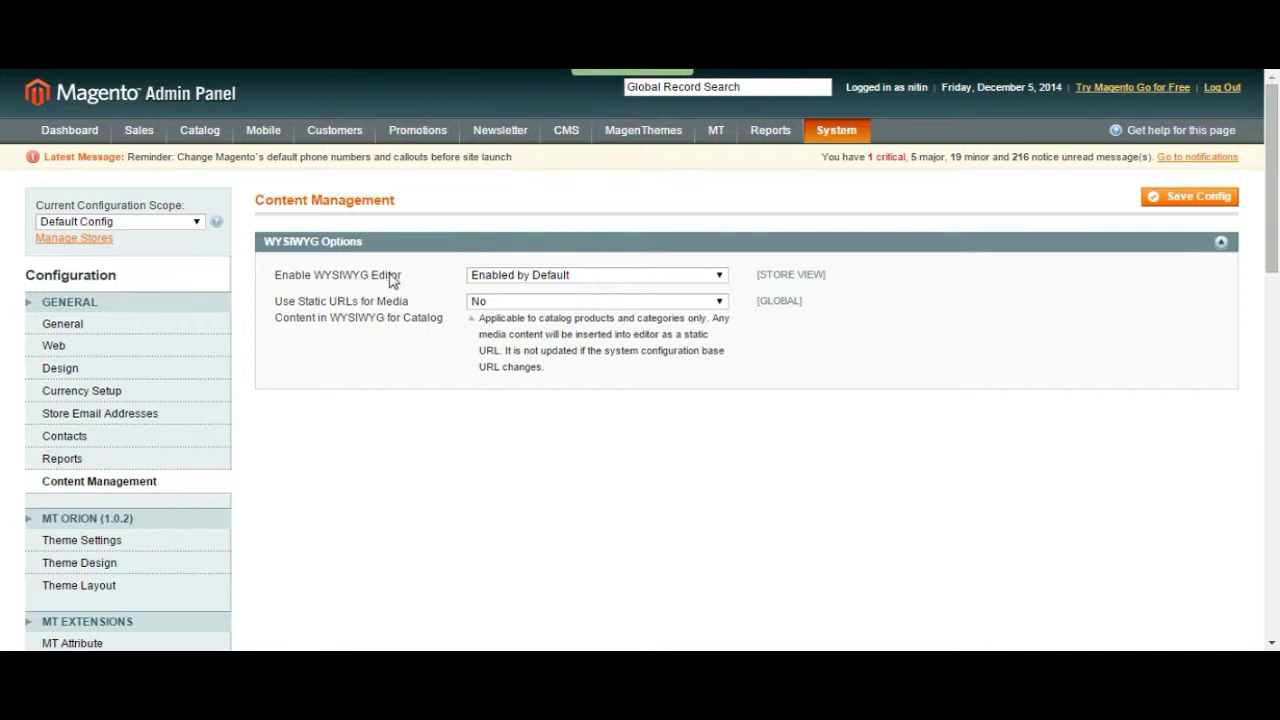
pyautogui.scroll(-1, 392, 281)
pyautogui.scroll(-1, 392, 281)
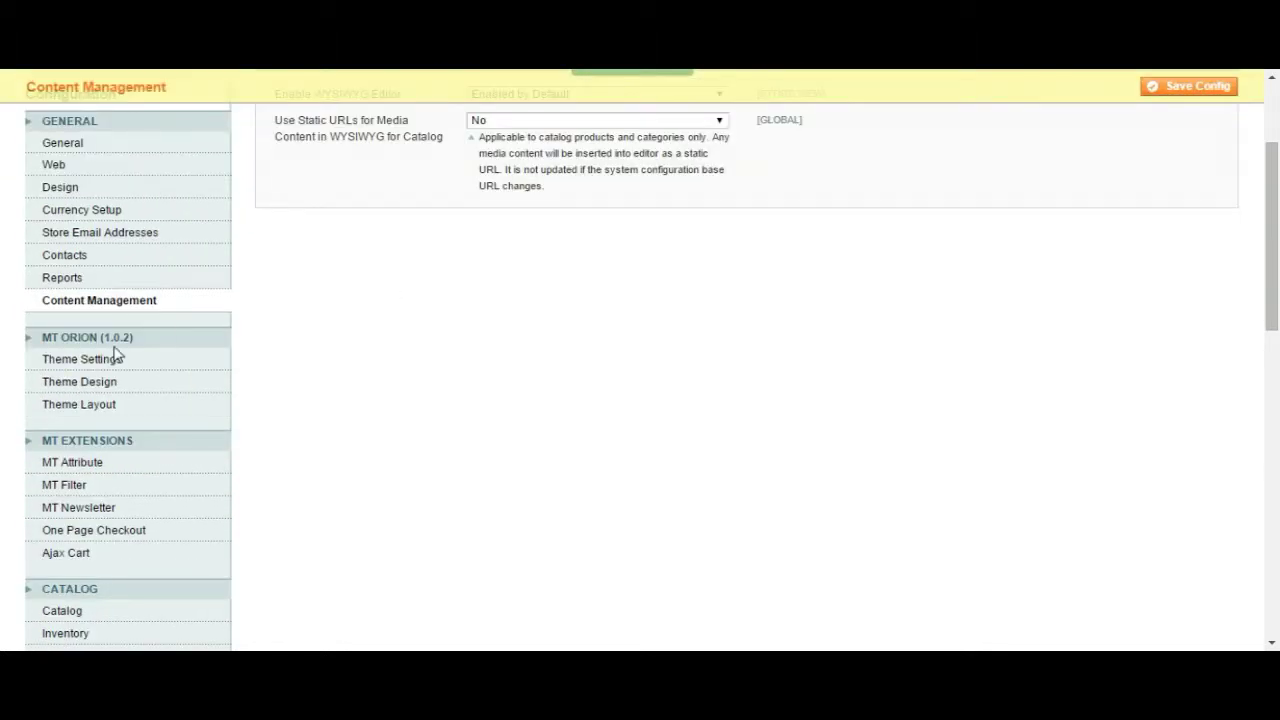
pyautogui.scroll(-1, 97, 386)
pyautogui.scroll(-2, 97, 390)
pyautogui.scroll(-3, 95, 400)
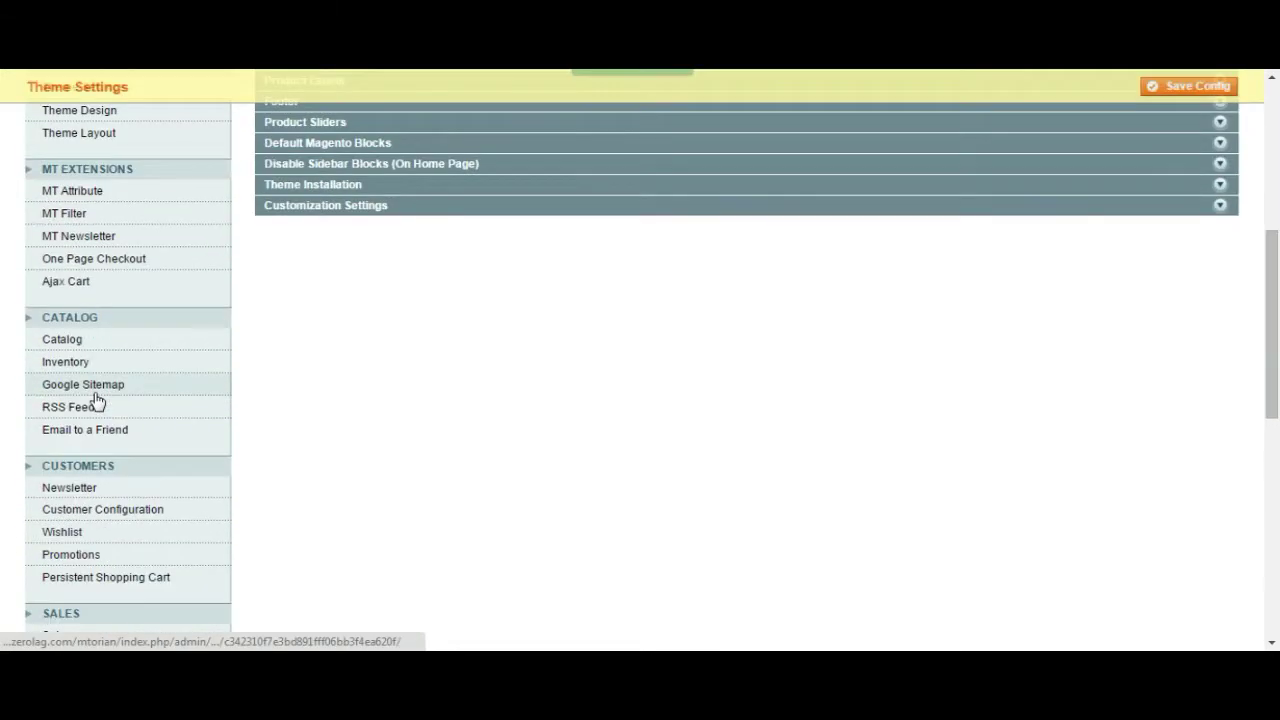
pyautogui.scroll(5, 97, 400)
pyautogui.scroll(-1, 97, 400)
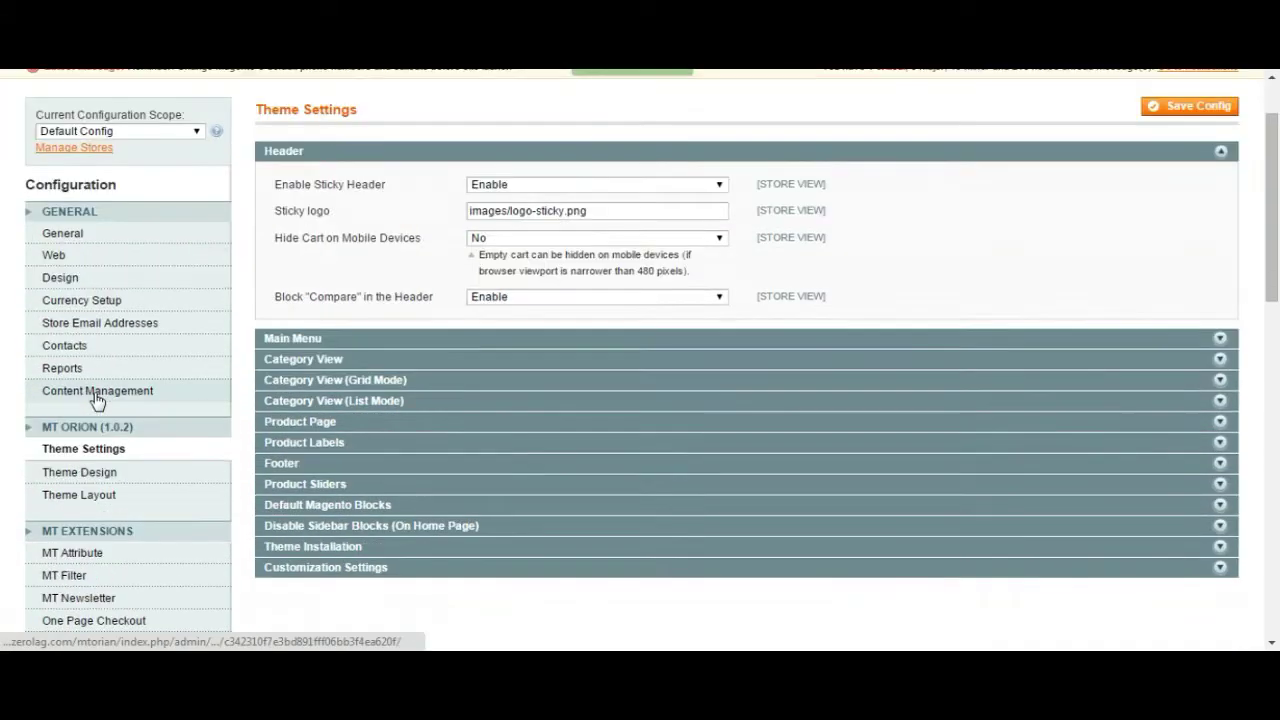
pyautogui.scroll(-1, 141, 407)
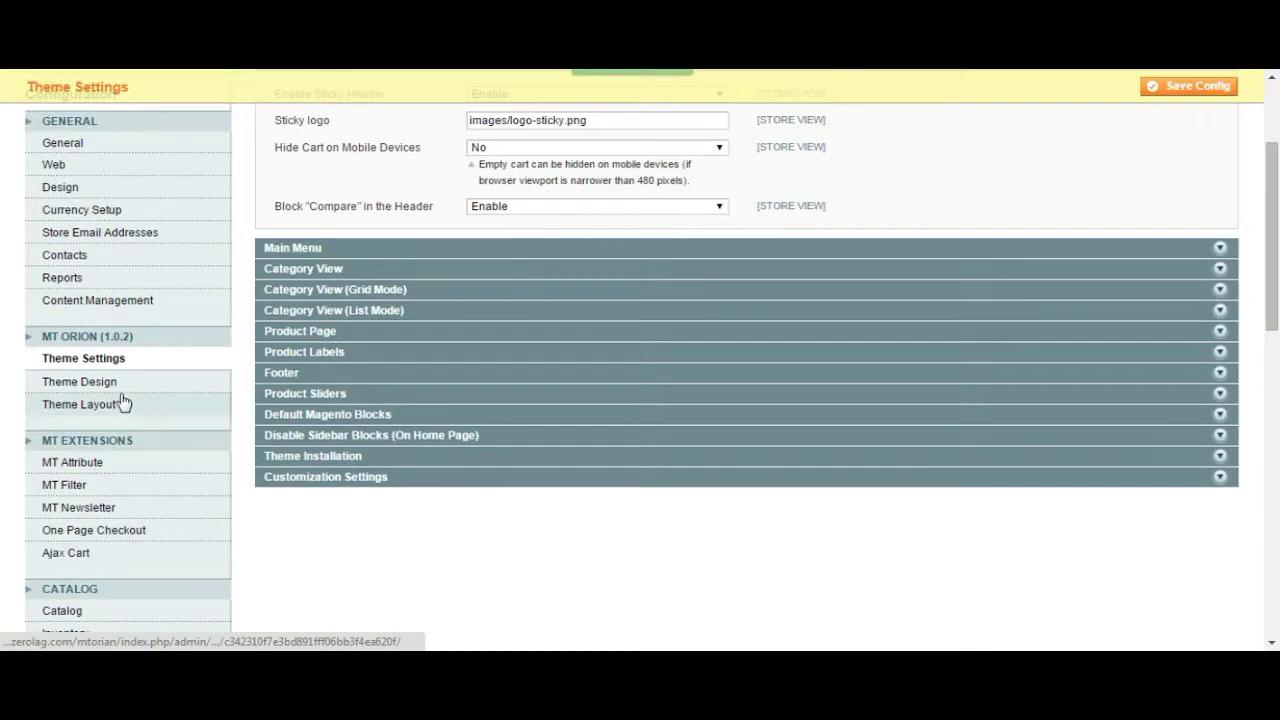
pyautogui.scroll(-2, 122, 401)
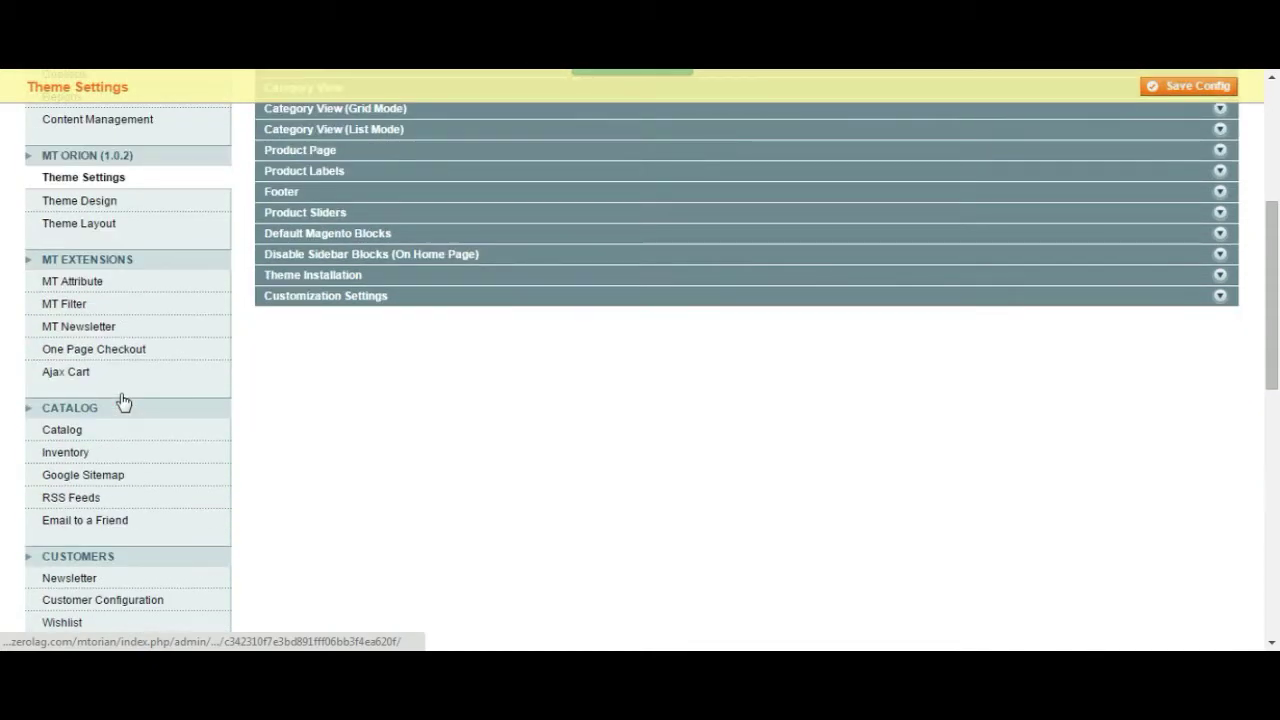
pyautogui.scroll(-5, 122, 401)
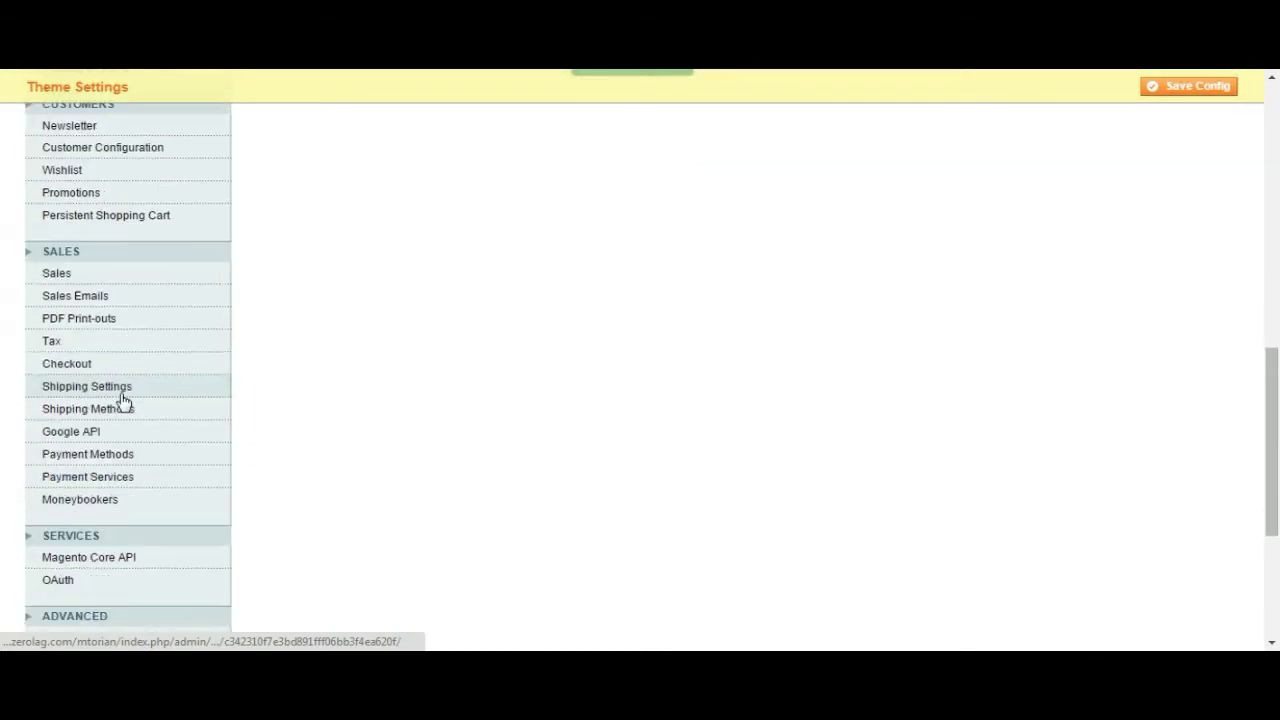
pyautogui.scroll(4, 122, 401)
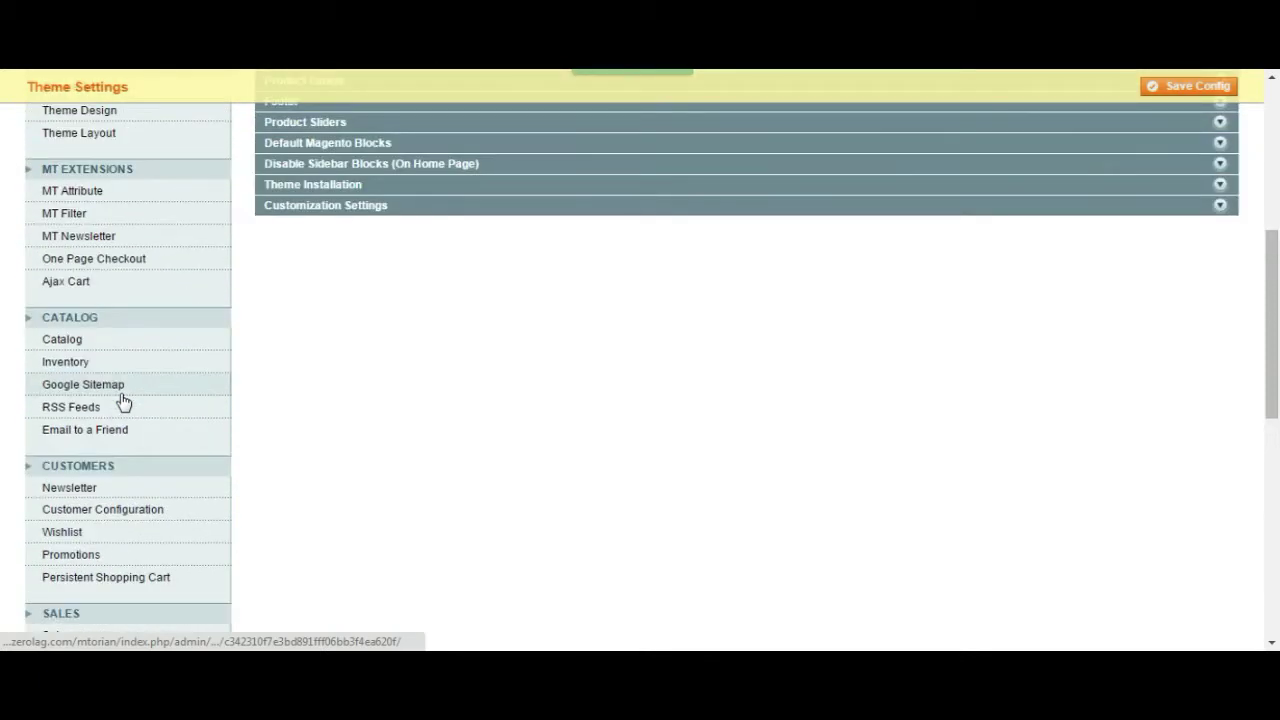
pyautogui.scroll(-2, 122, 401)
pyautogui.scroll(-3, 122, 401)
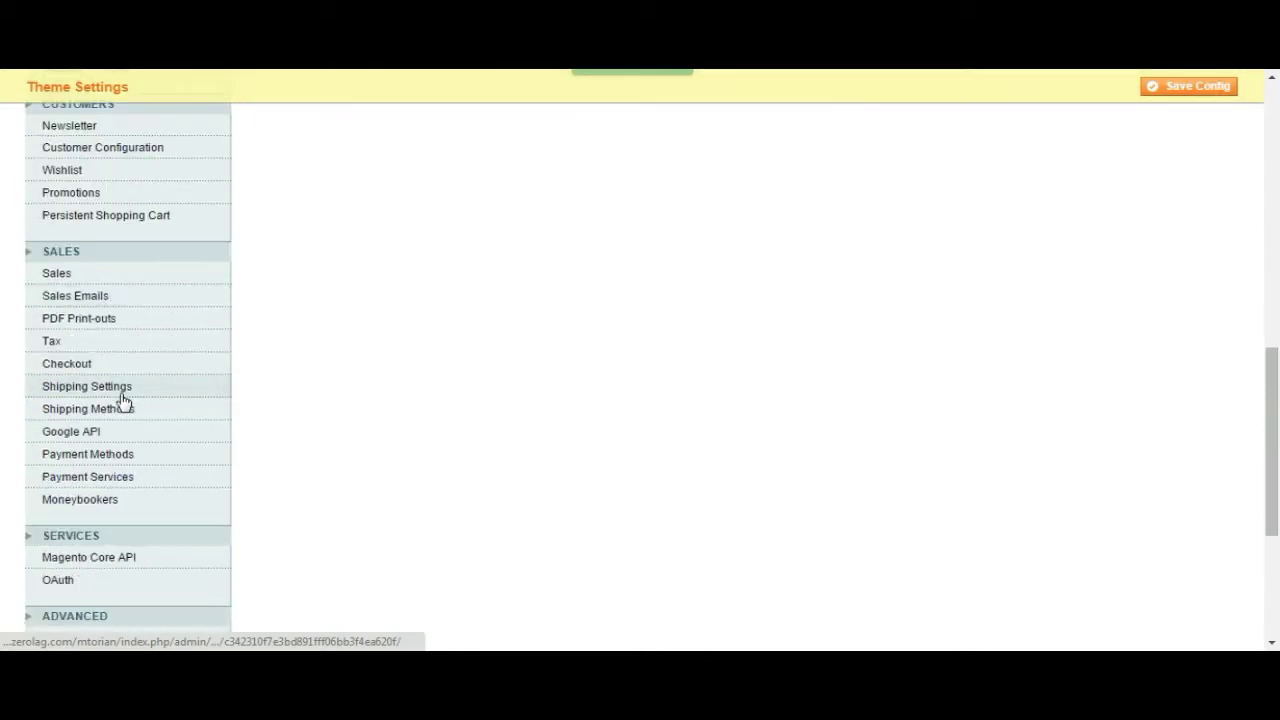
pyautogui.scroll(-3, 122, 401)
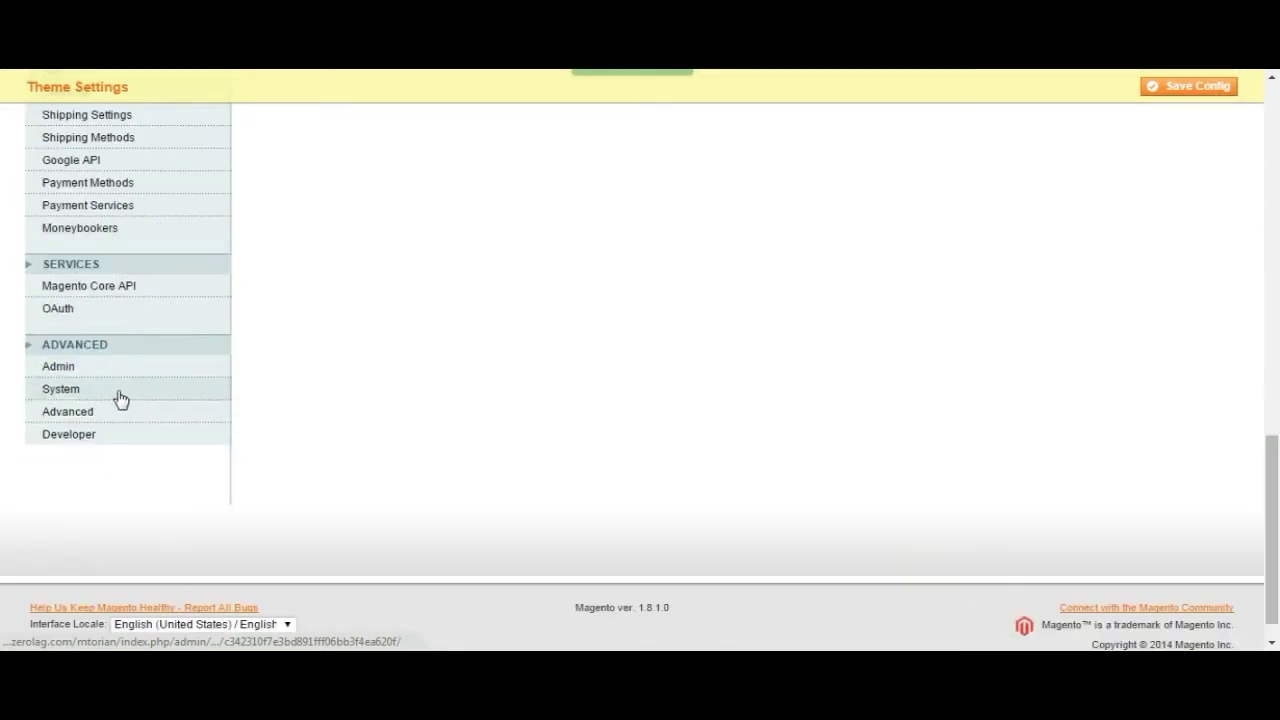
pyautogui.scroll(3, 120, 403)
pyautogui.scroll(6, 119, 397)
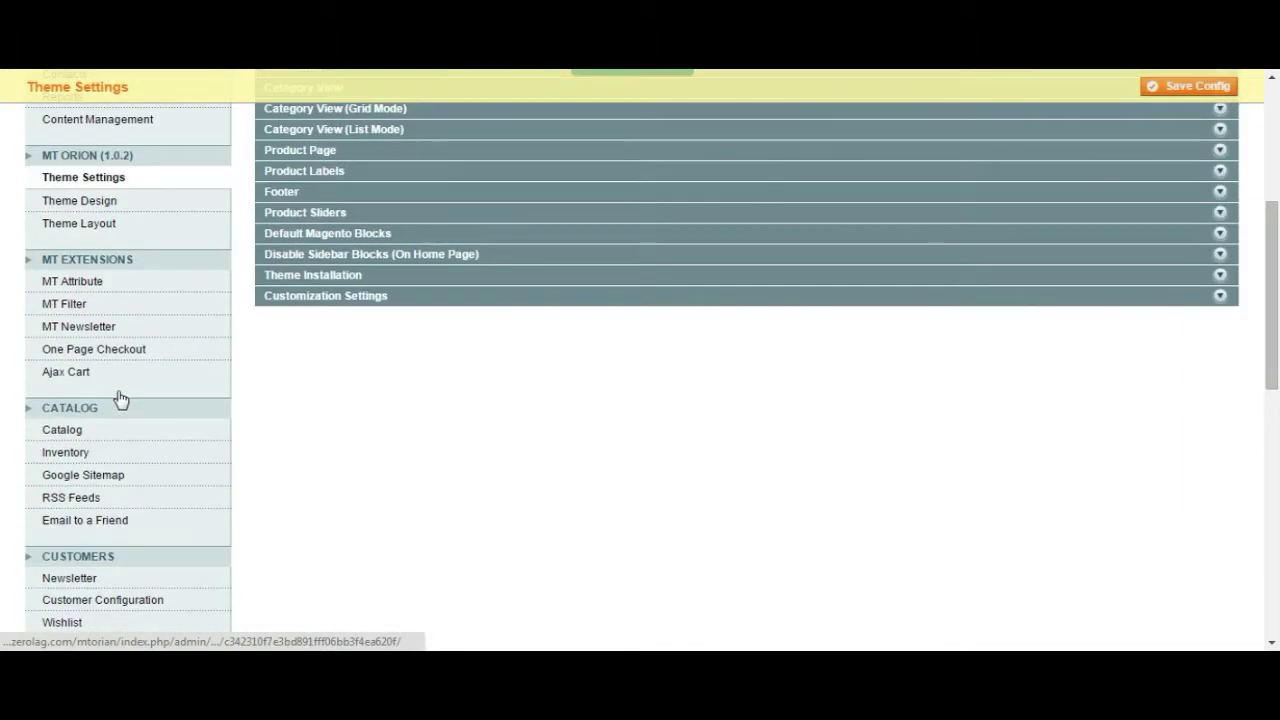
pyautogui.scroll(3, 120, 398)
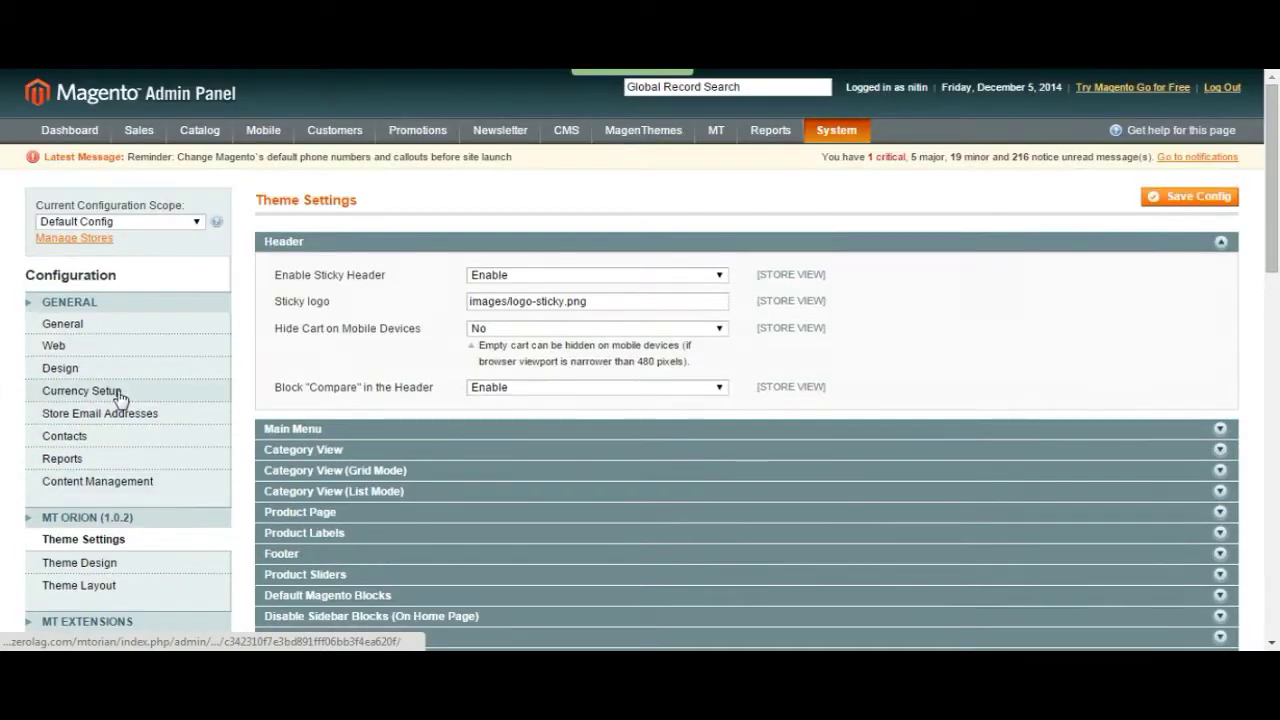
pyautogui.scroll(-2, 205, 388)
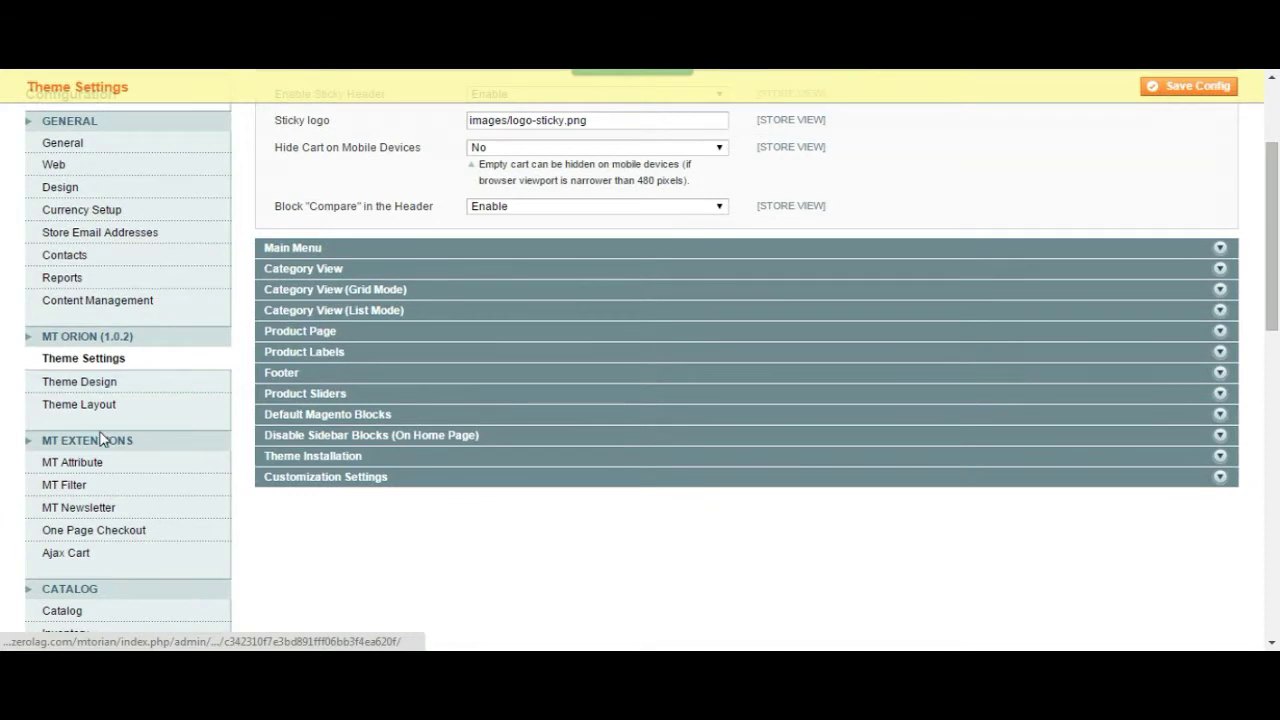
pyautogui.scroll(2, 436, 296)
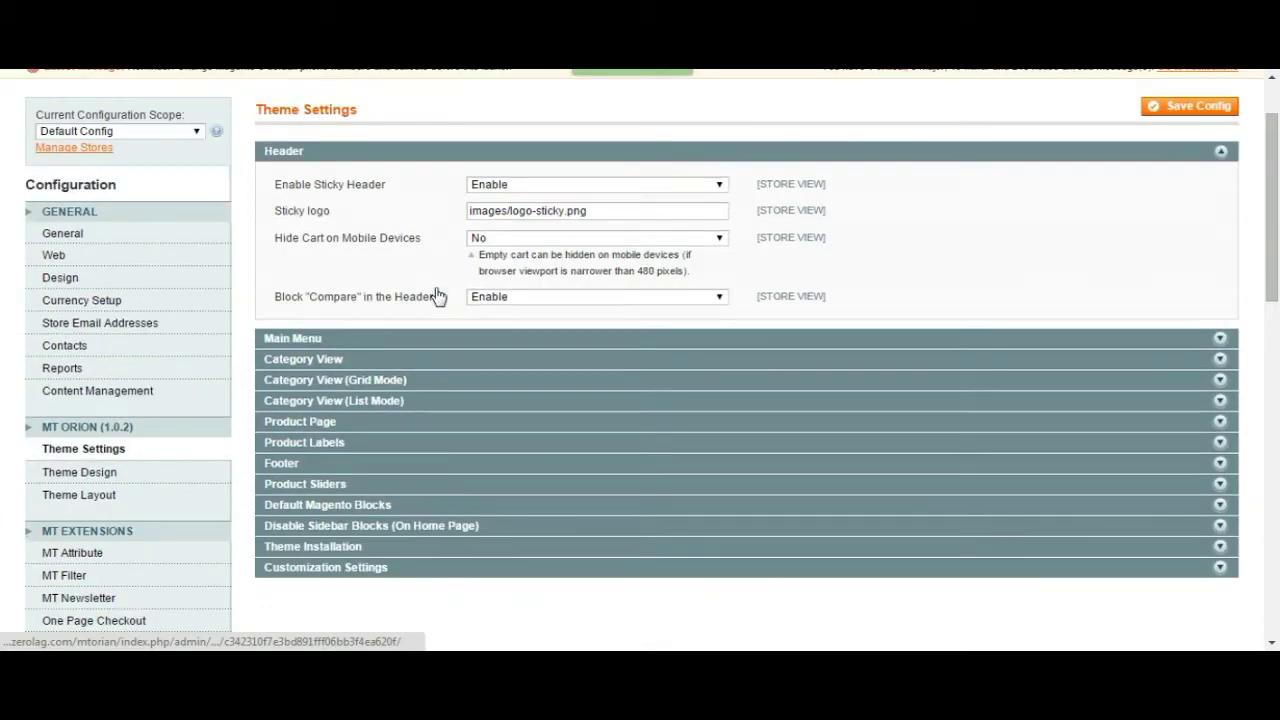
pyautogui.click(540, 275)
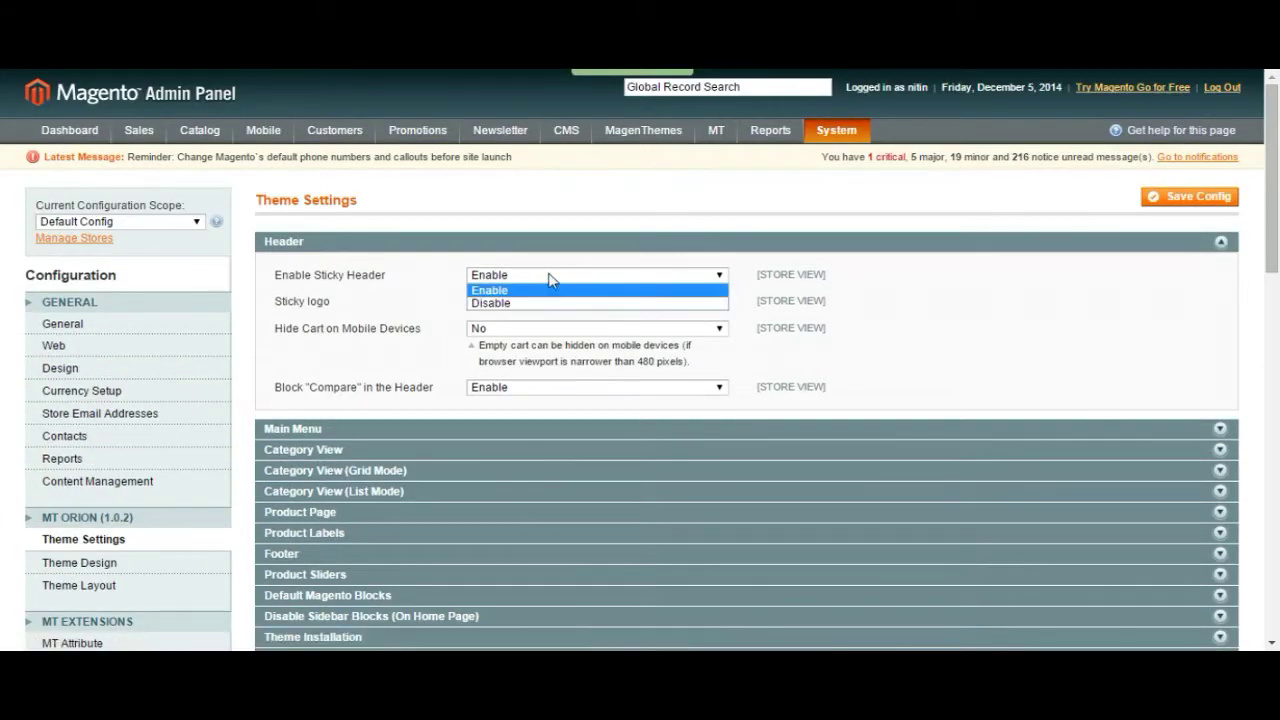
# Keep the sticky header enabled and expand the Main Menu settings
pyautogui.click(534, 275)
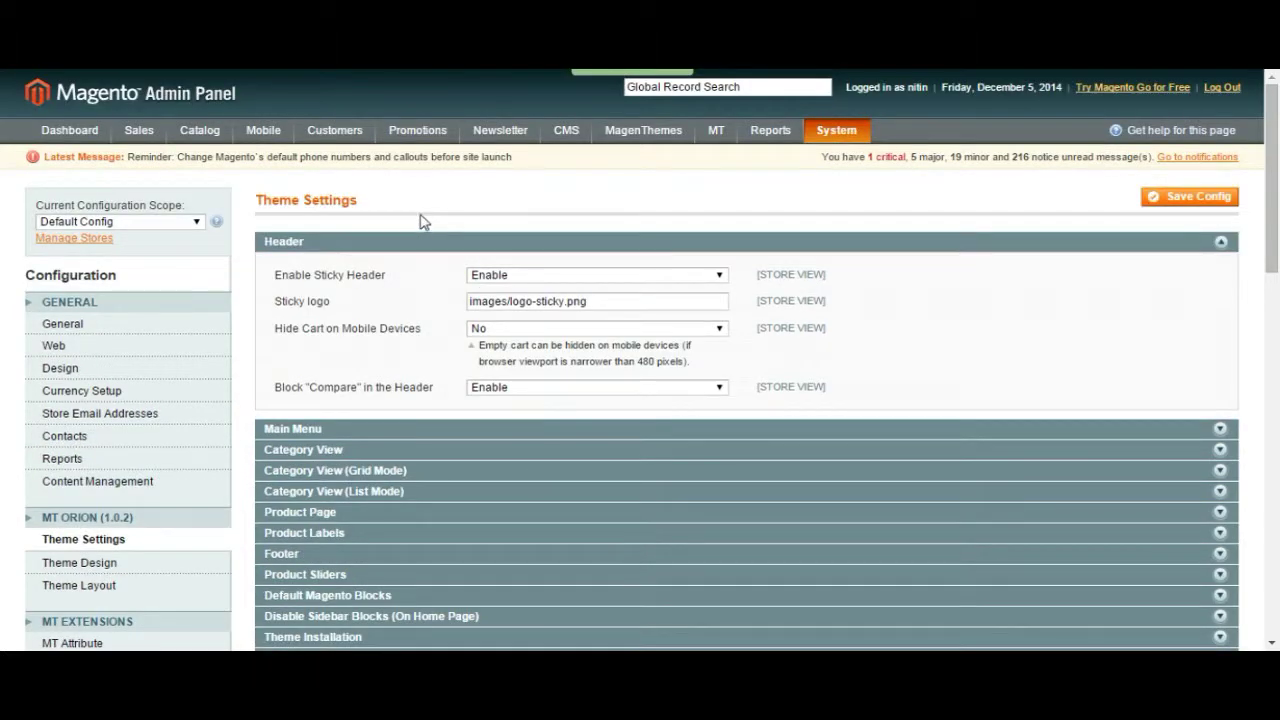
pyautogui.scroll(-1, 420, 220)
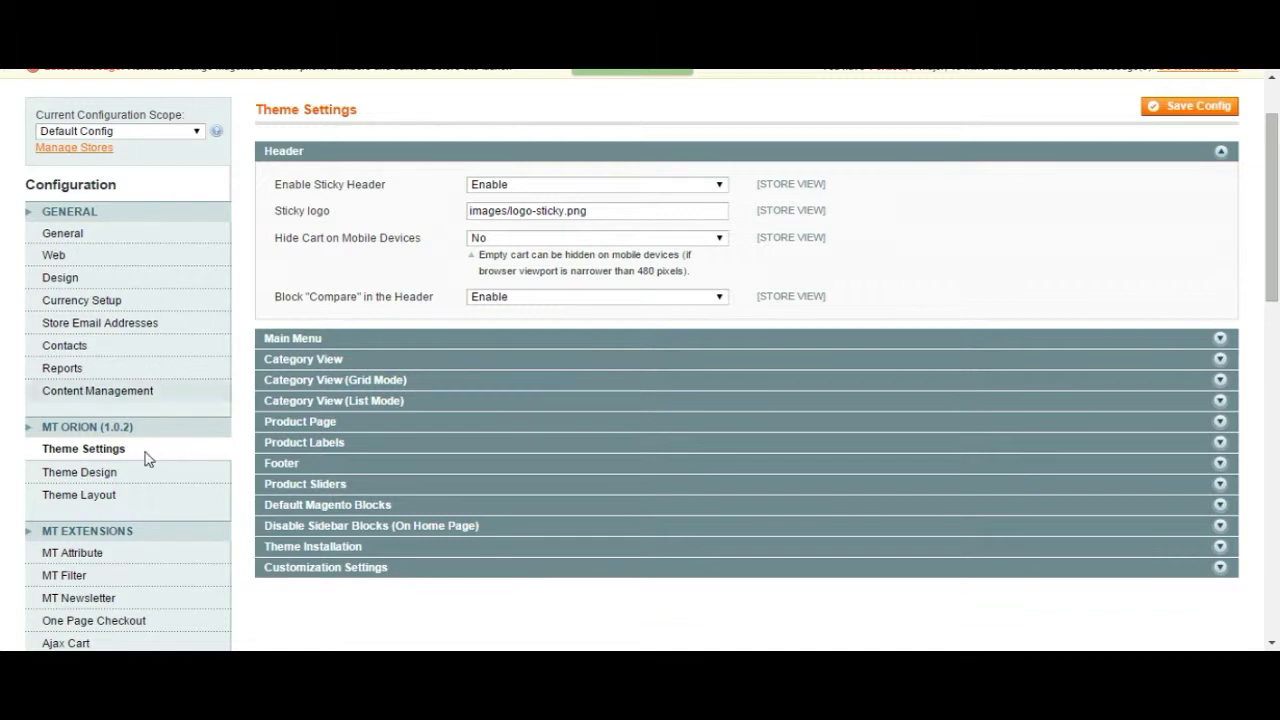
pyautogui.click(337, 346)
pyautogui.scroll(-5, 342, 346)
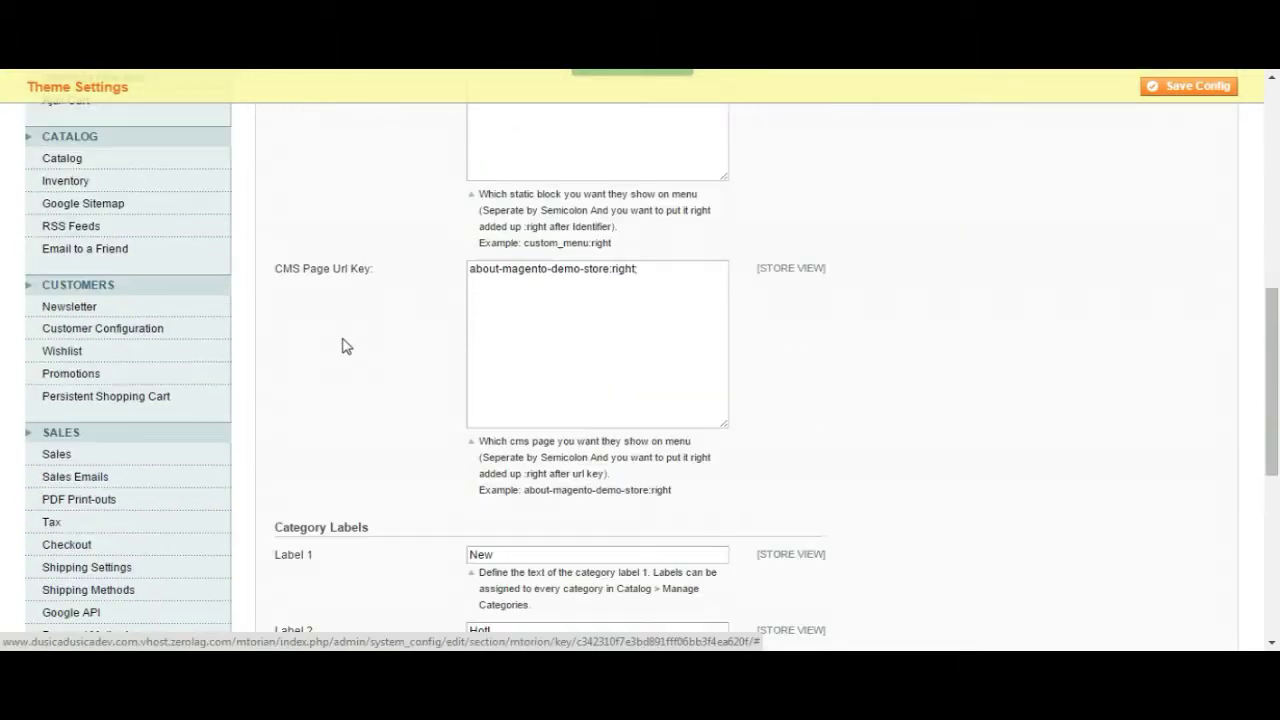
pyautogui.scroll(-5, 342, 346)
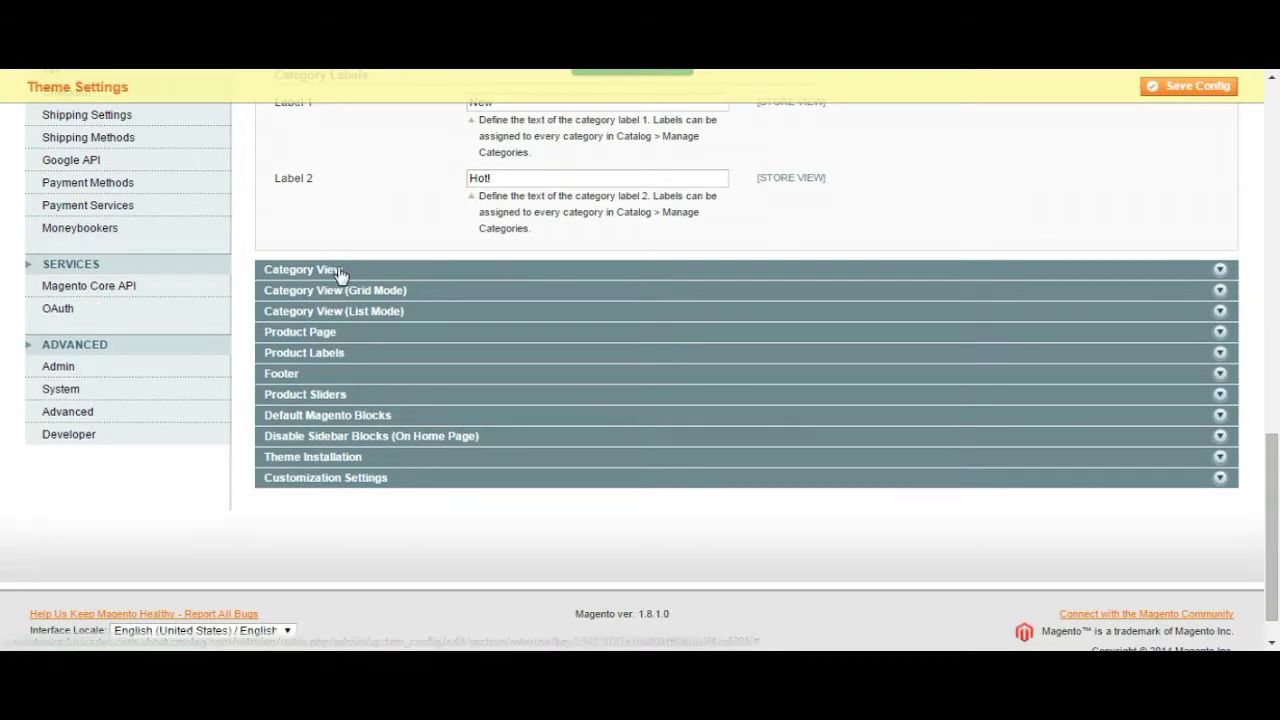
# Expand the Category View settings, then expand and collapse Product Page again
pyautogui.click(340, 272)
pyautogui.scroll(-4, 343, 285)
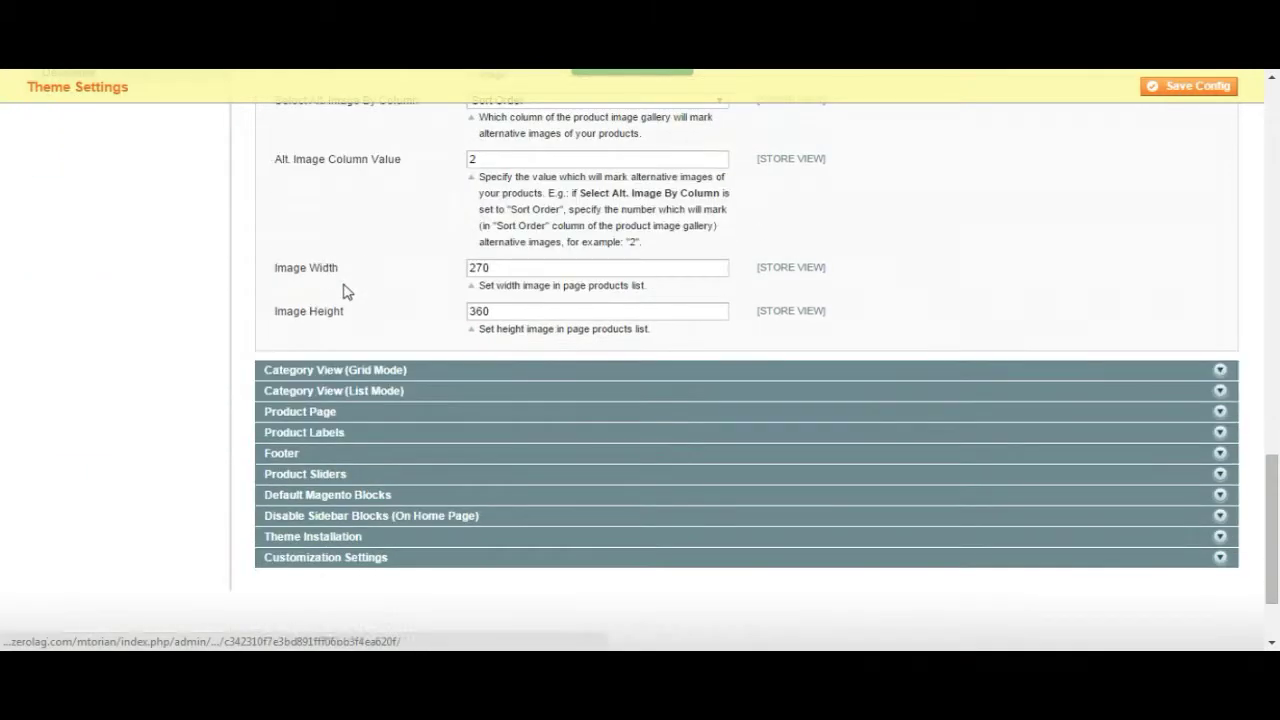
pyautogui.click(330, 414)
pyautogui.scroll(-3, 374, 437)
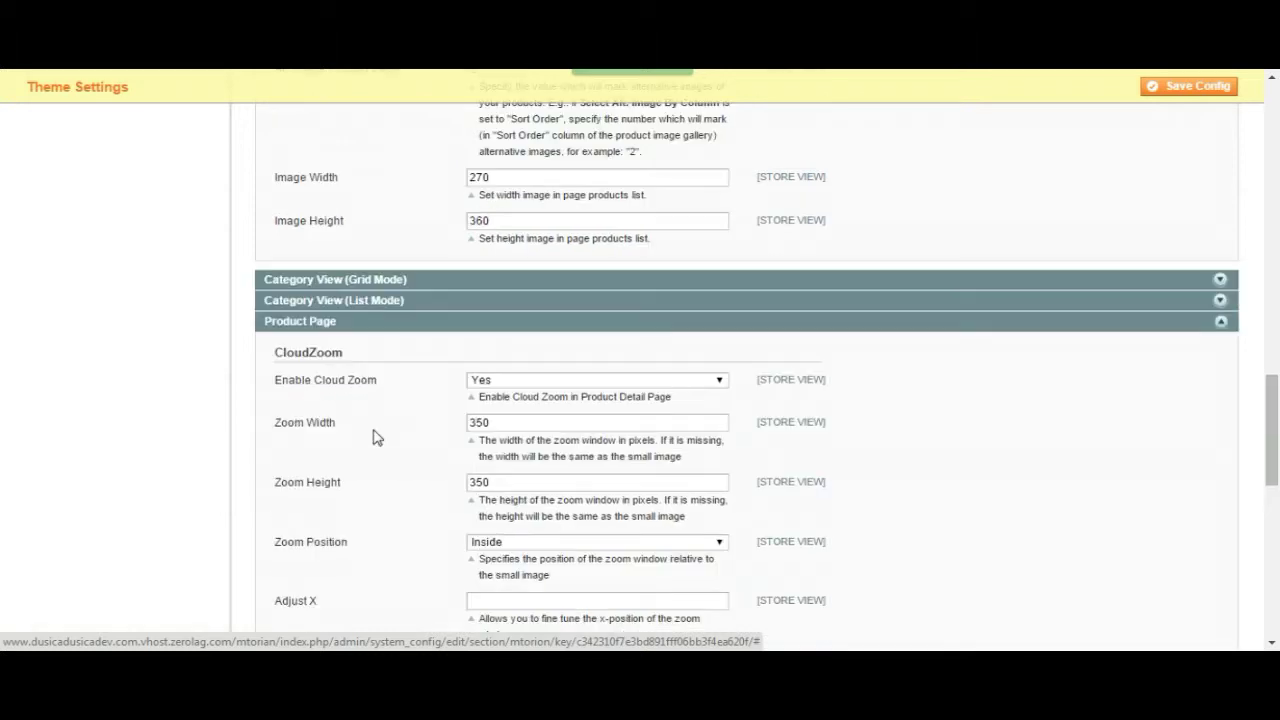
pyautogui.scroll(-4, 425, 449)
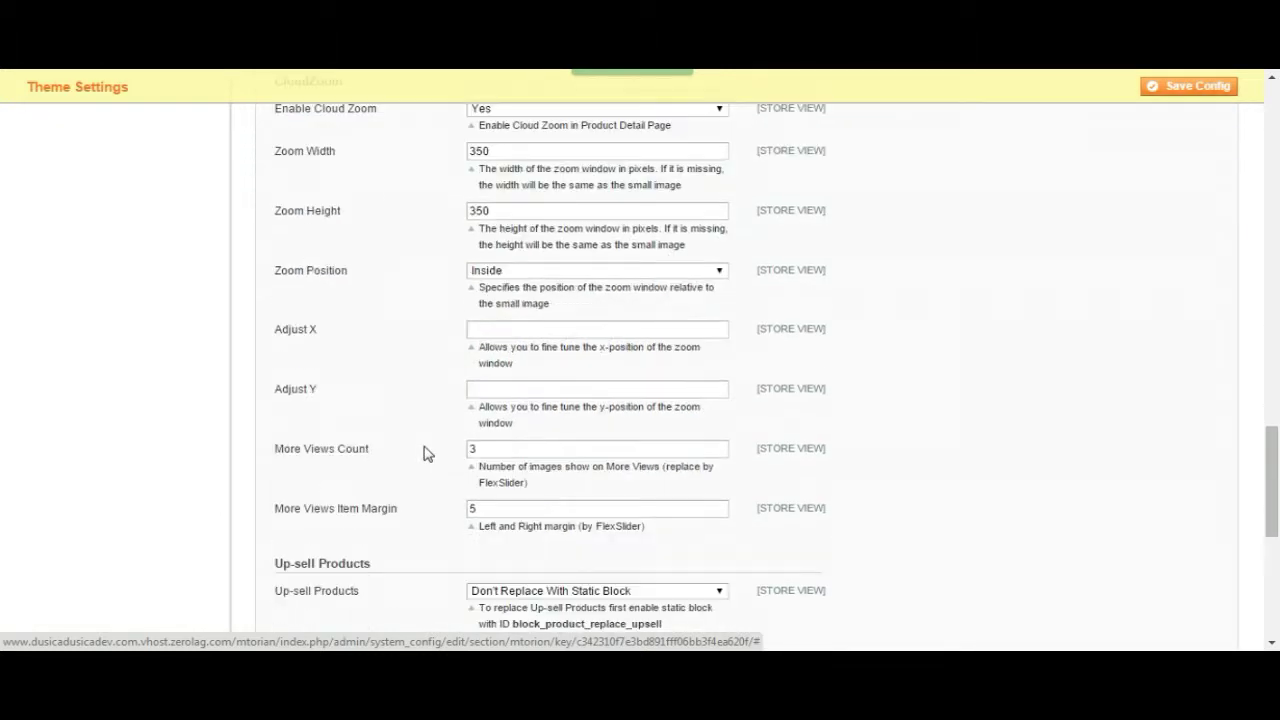
pyautogui.scroll(5, 420, 450)
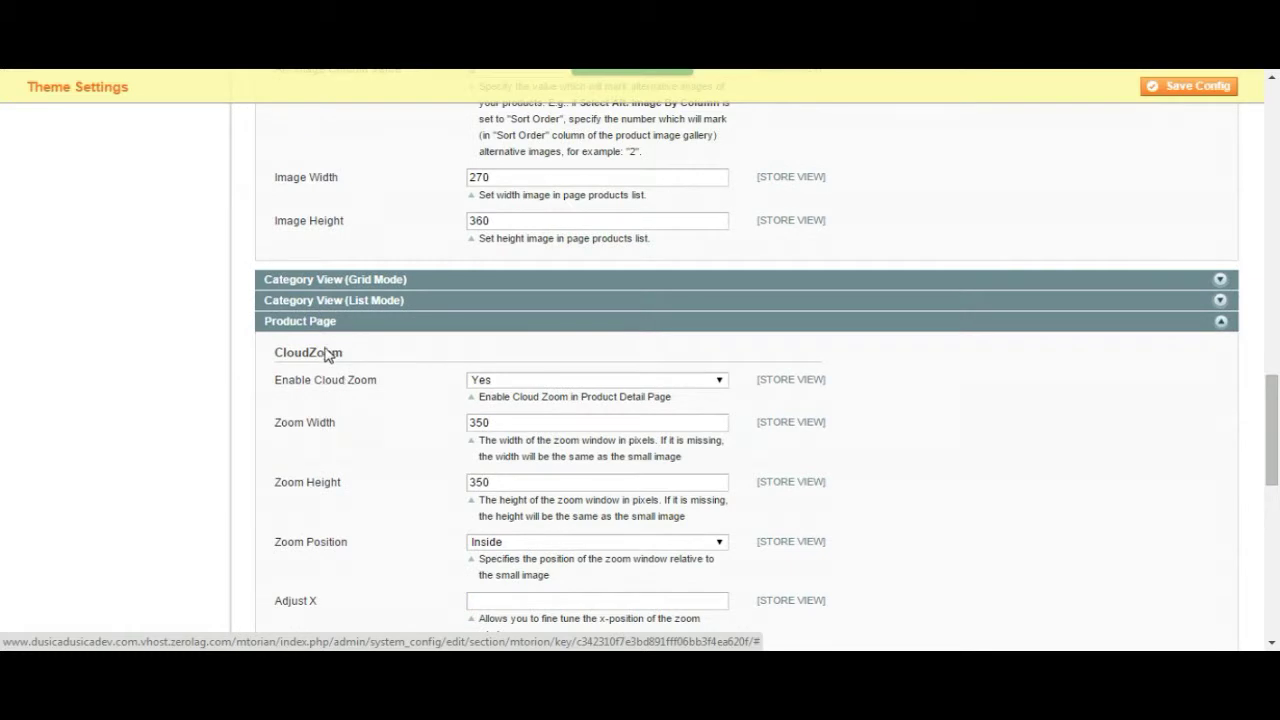
pyautogui.click(335, 316)
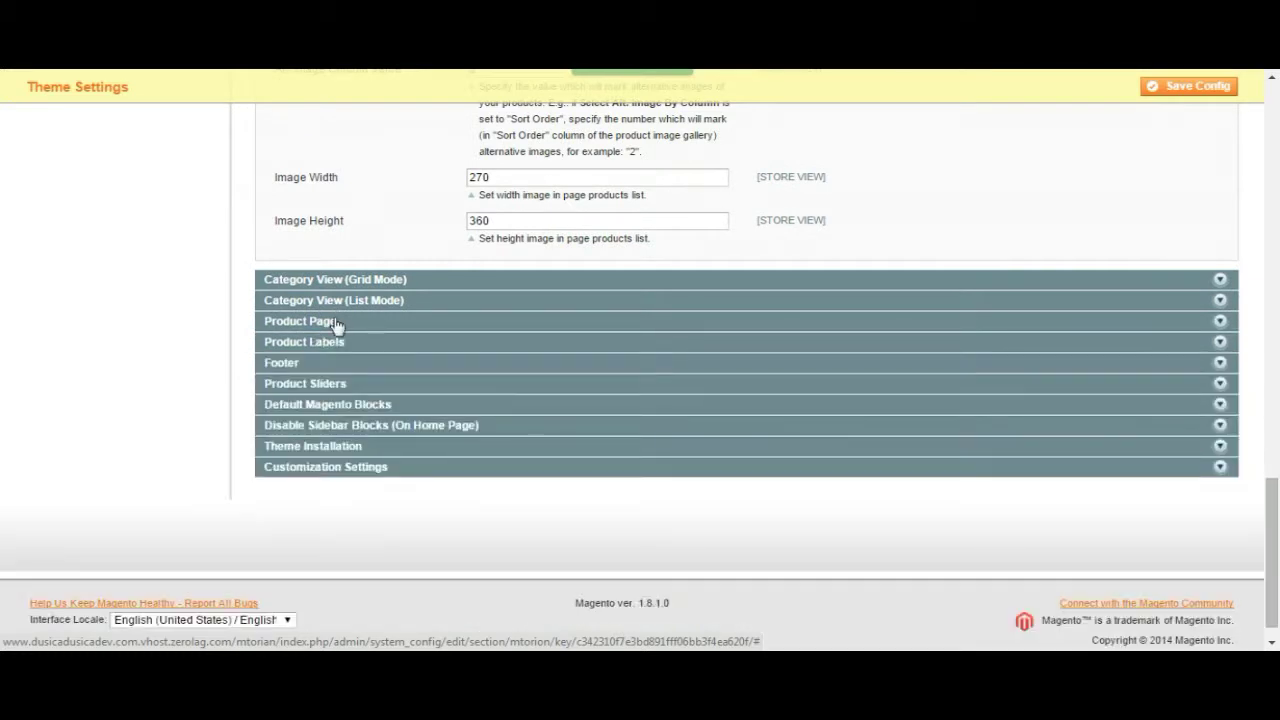
# Expand the Footer and Customization Settings groups
pyautogui.click(321, 364)
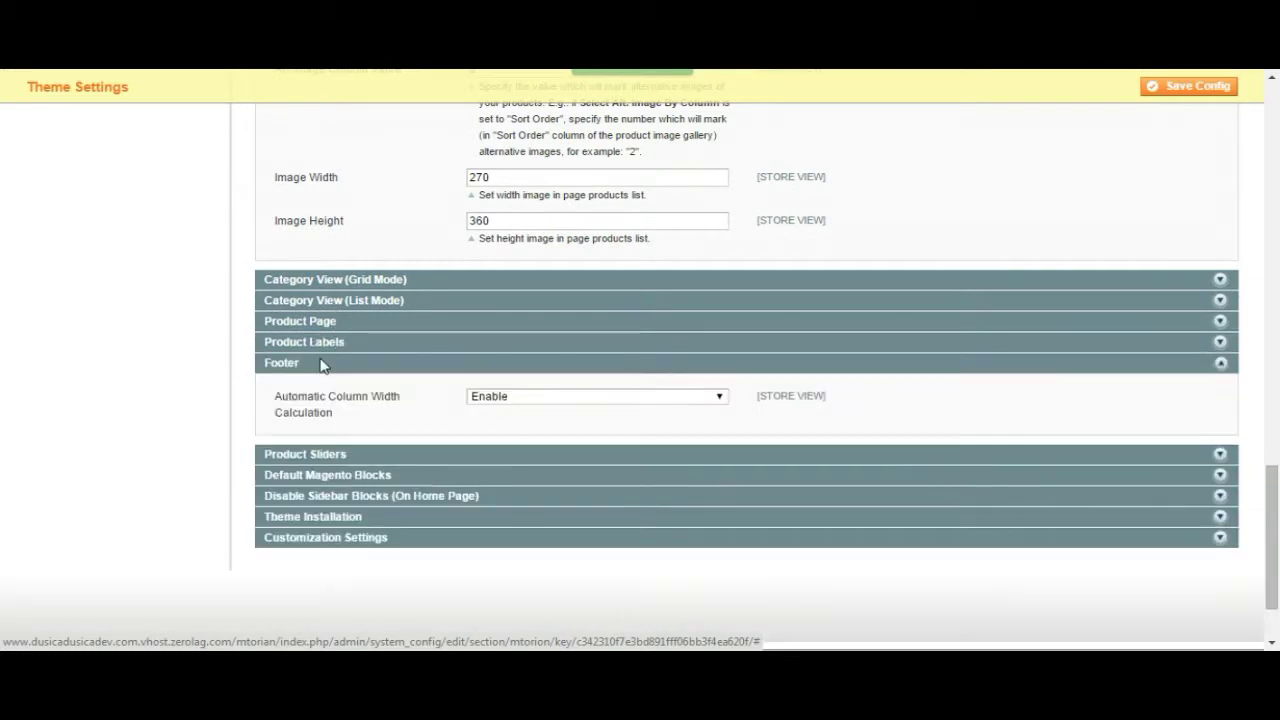
pyautogui.scroll(-2, 322, 366)
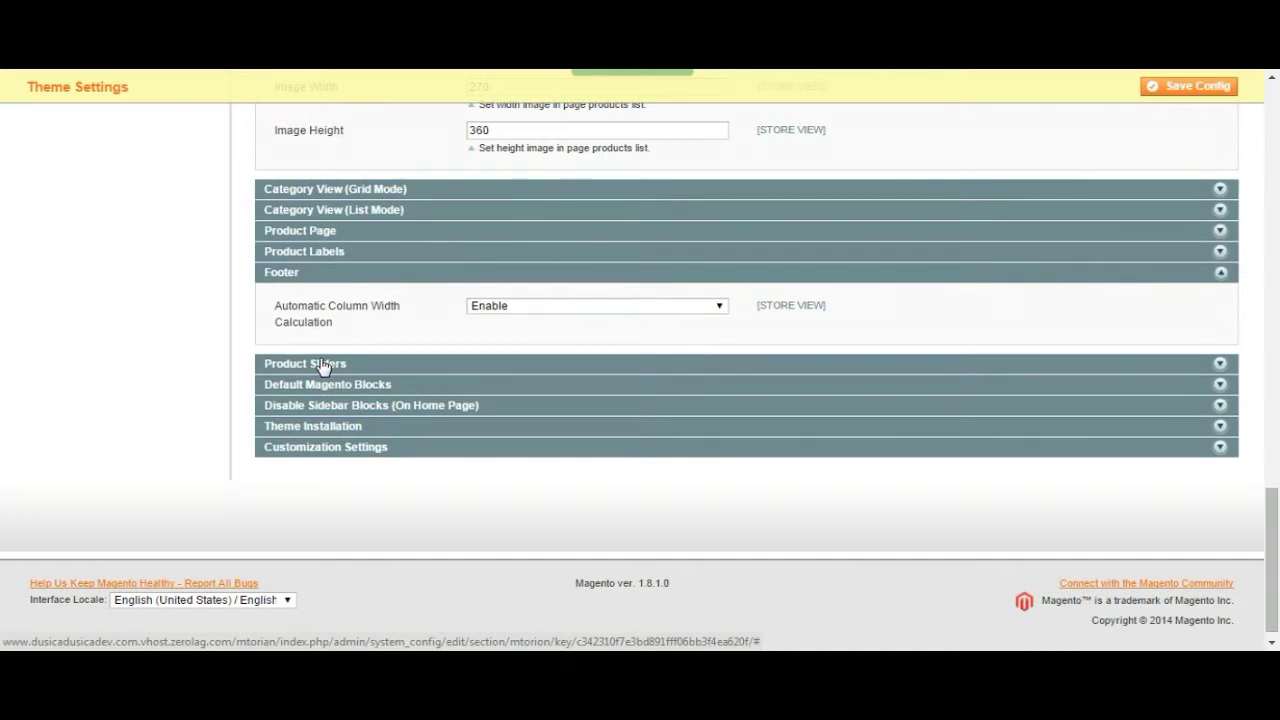
pyautogui.click(340, 447)
pyautogui.scroll(-2, 343, 449)
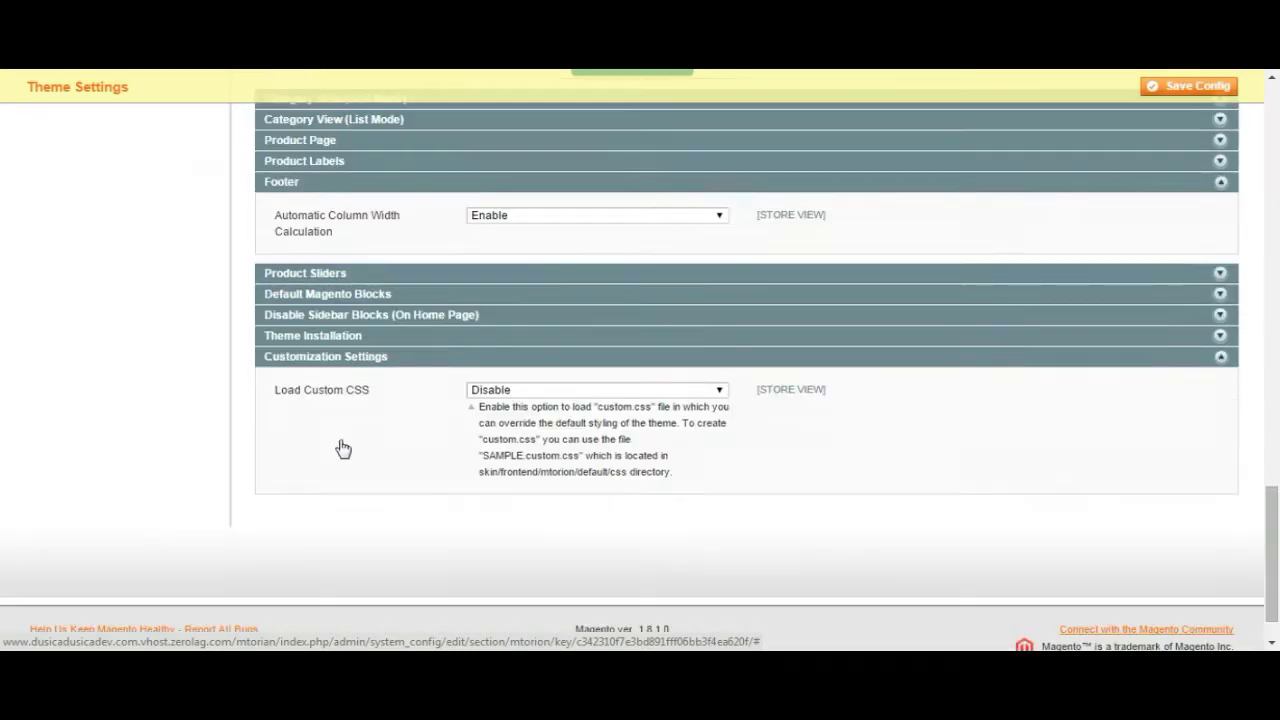
pyautogui.scroll(15, 341, 447)
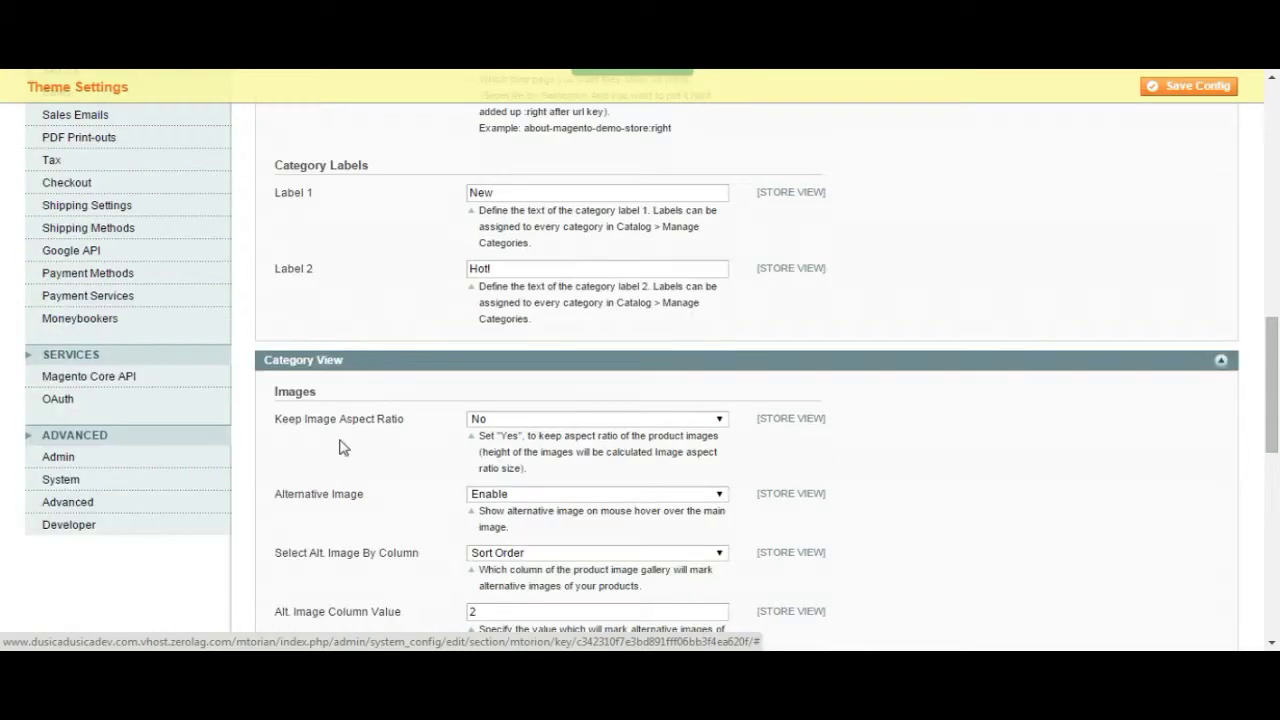
pyautogui.scroll(5, 340, 447)
pyautogui.scroll(8, 295, 440)
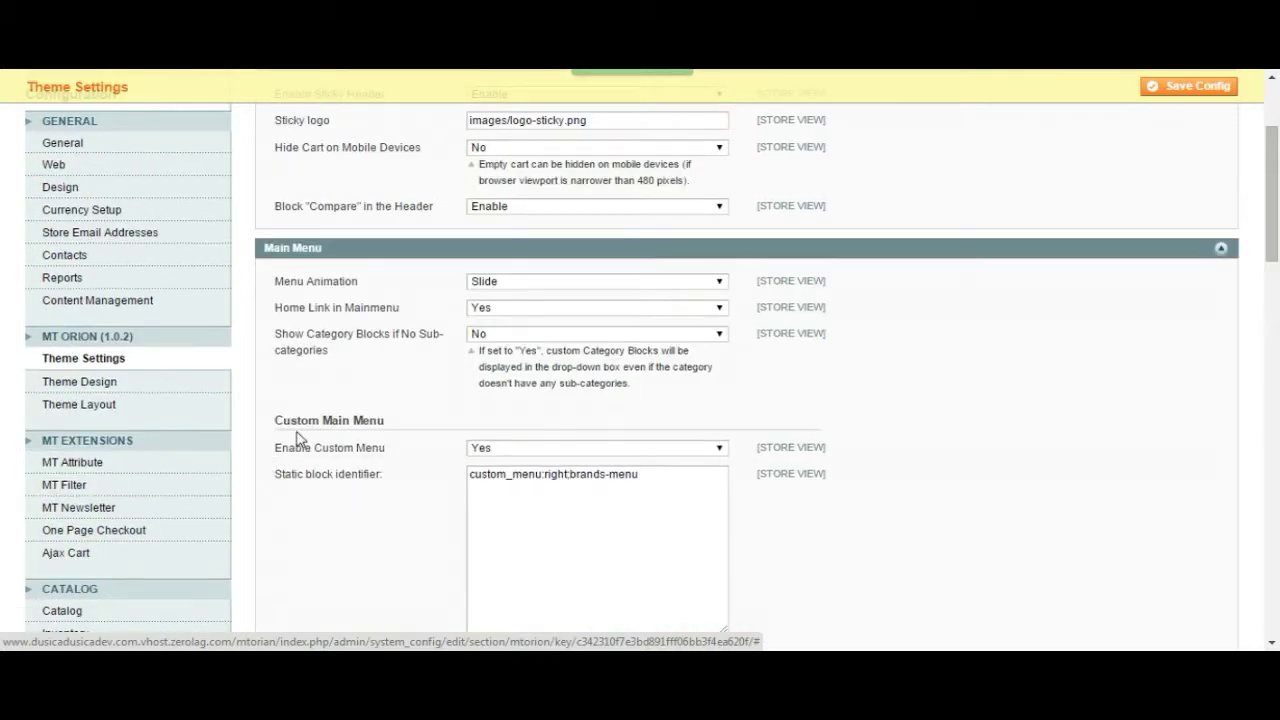
pyautogui.scroll(-2, 297, 435)
# Open MT Orion Theme Design and review its colour, font and page background settings
pyautogui.click(110, 477)
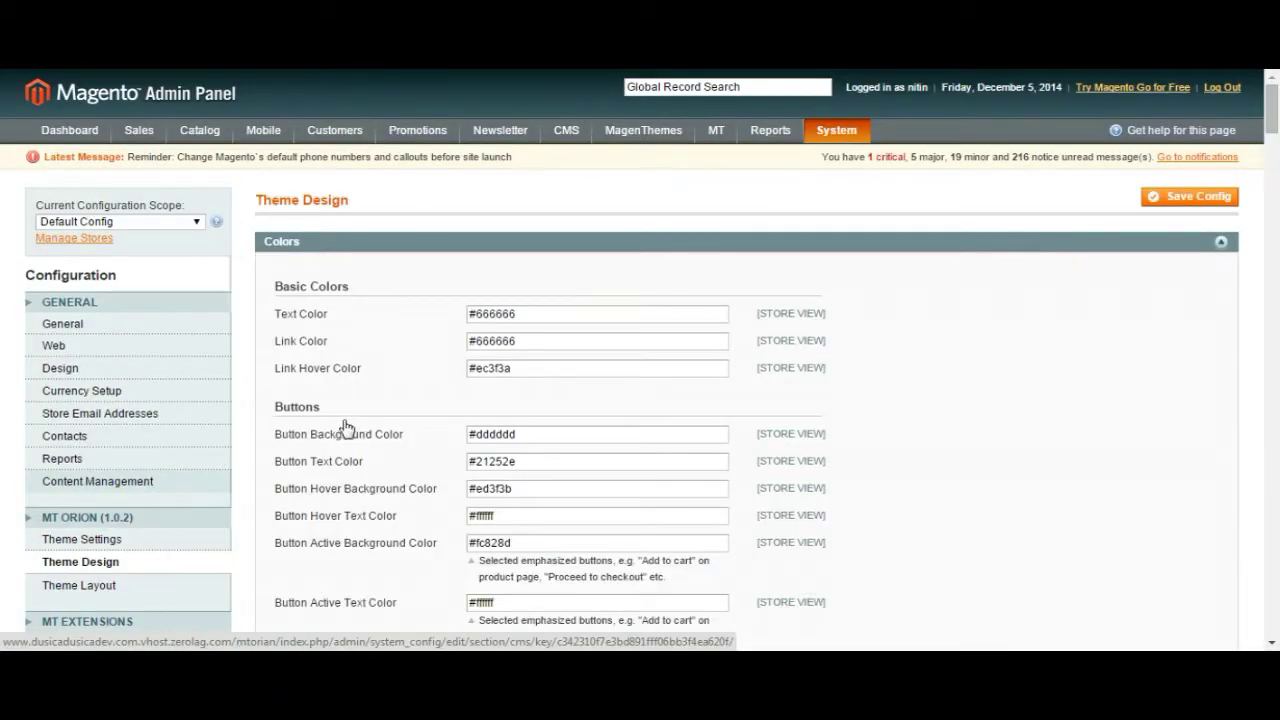
pyautogui.scroll(-2, 345, 427)
pyautogui.scroll(-6, 345, 427)
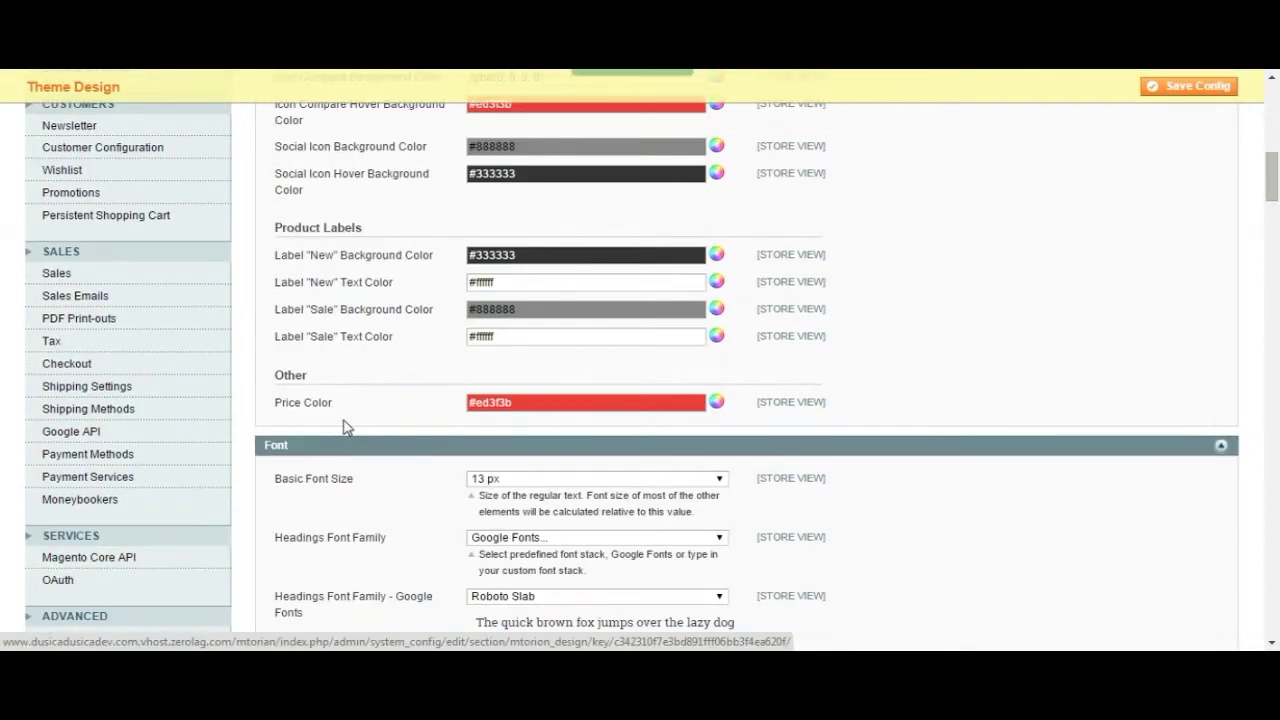
pyautogui.scroll(-5, 345, 427)
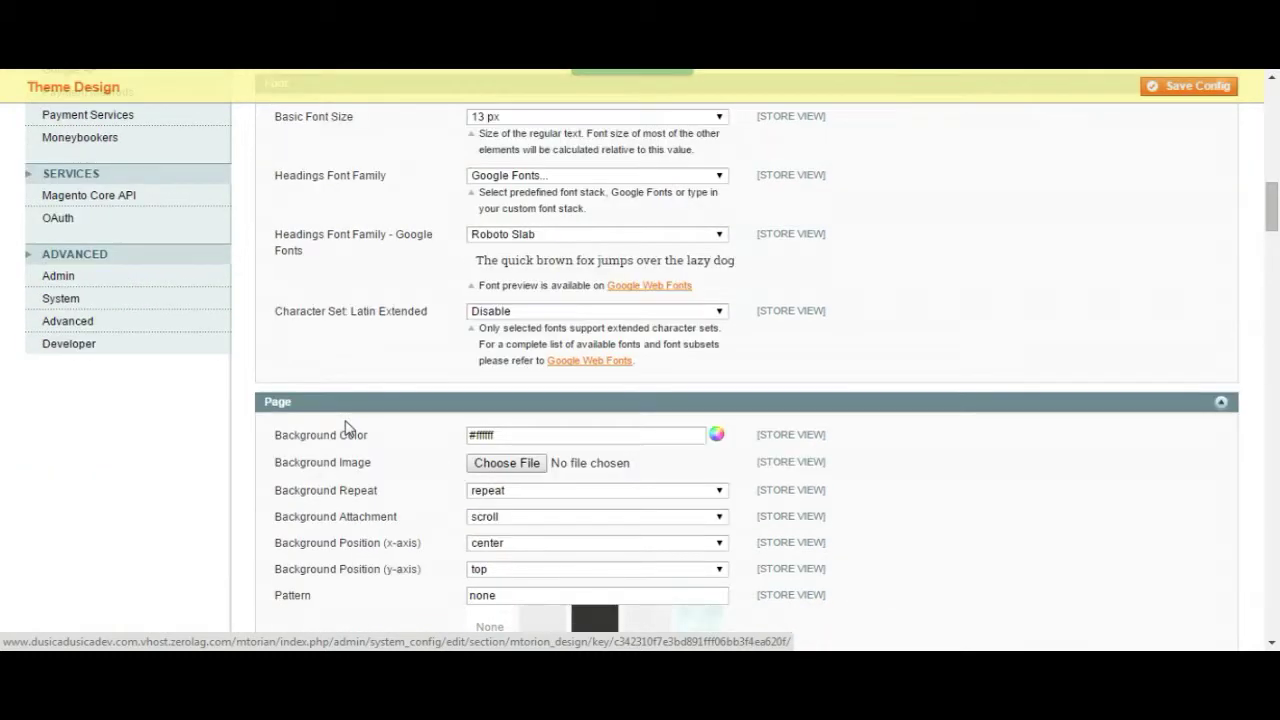
pyautogui.scroll(-3, 345, 427)
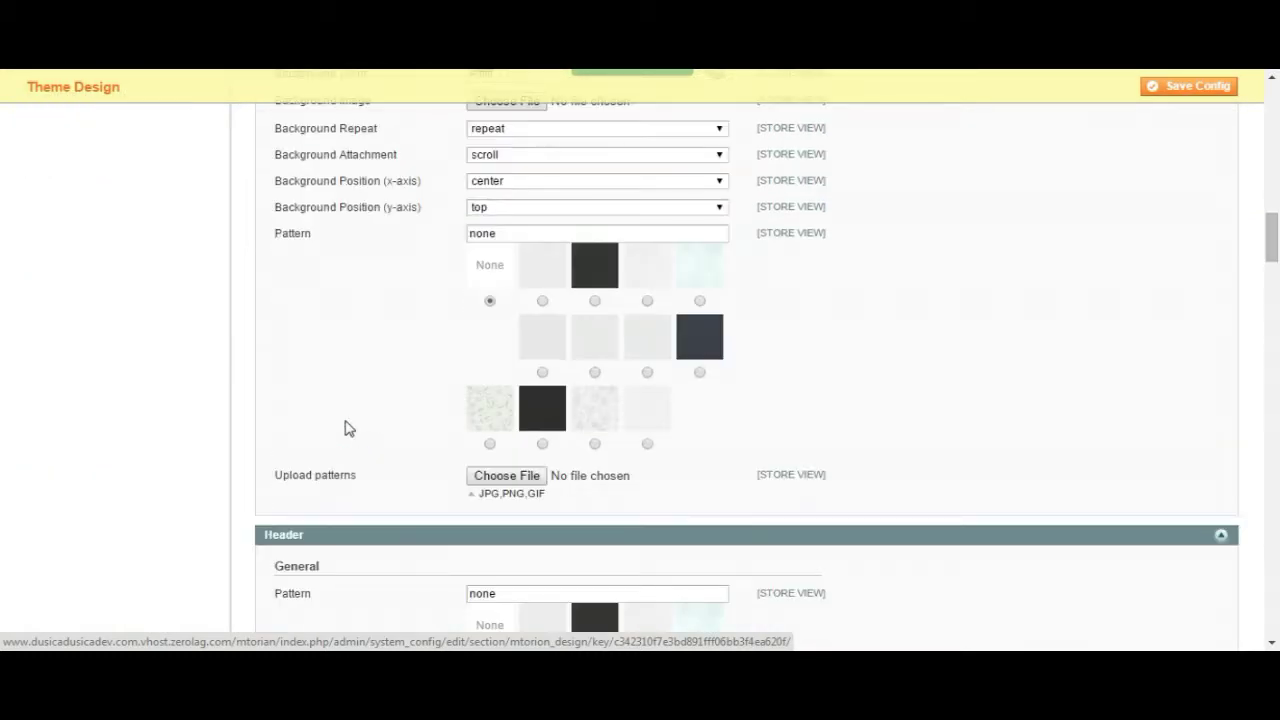
pyautogui.scroll(-5, 345, 427)
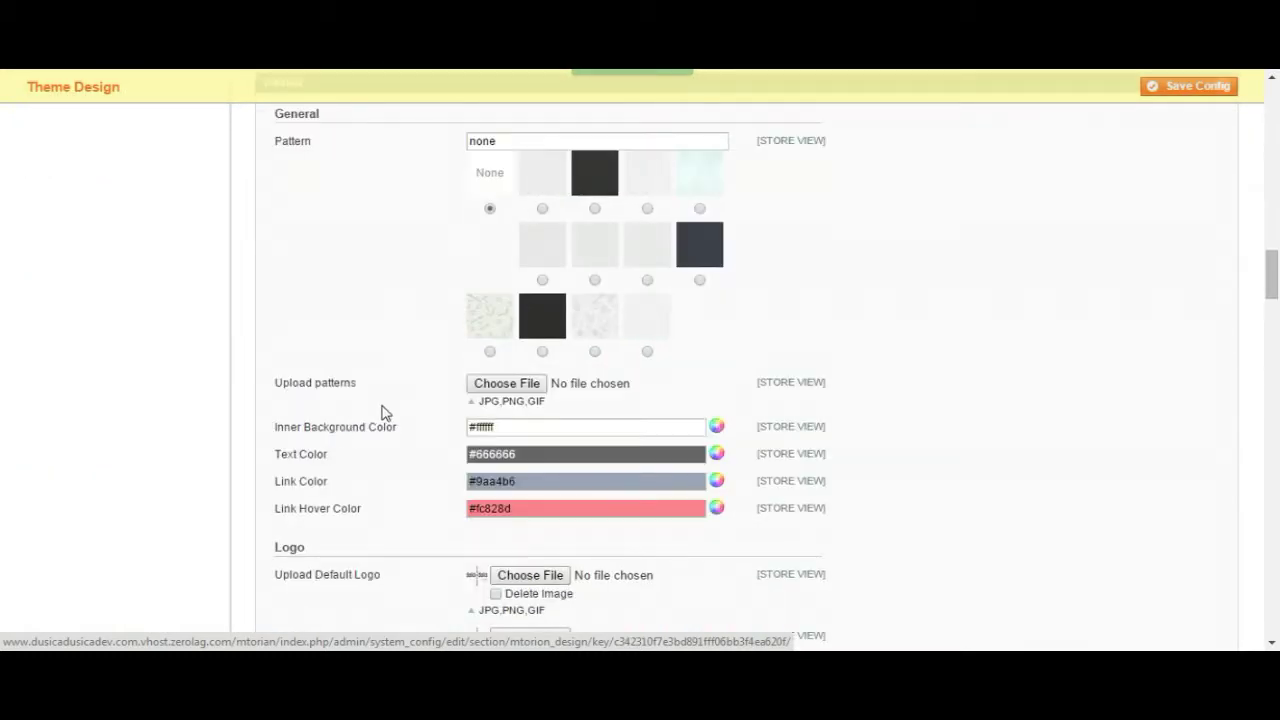
pyautogui.scroll(15, 385, 413)
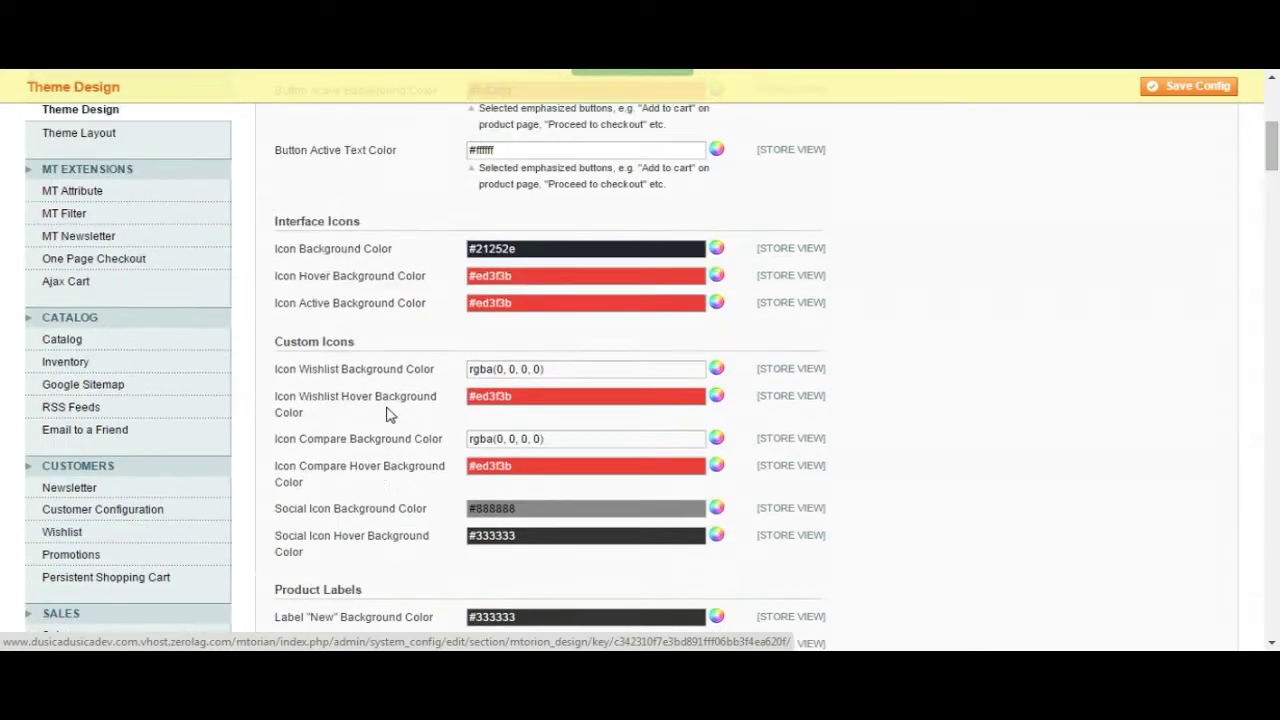
pyautogui.scroll(5, 388, 414)
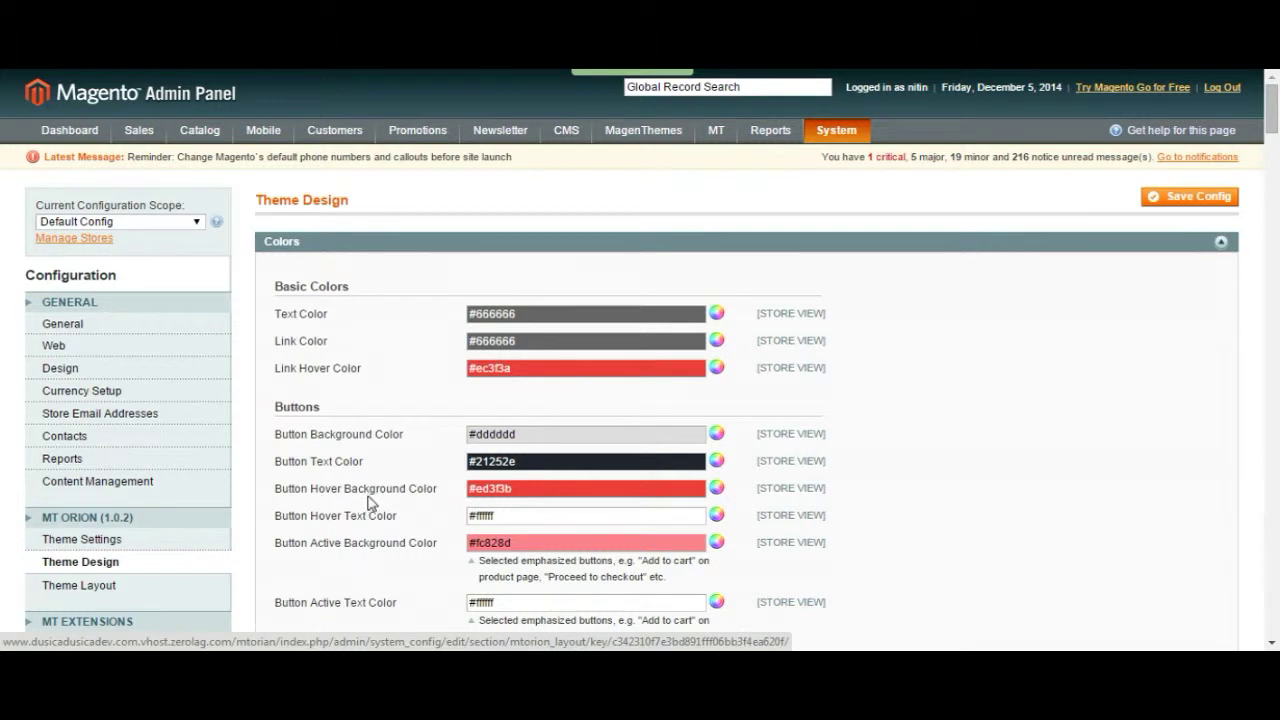
# Expand the Theme Design Responsive Layout settings
pyautogui.click(360, 245)
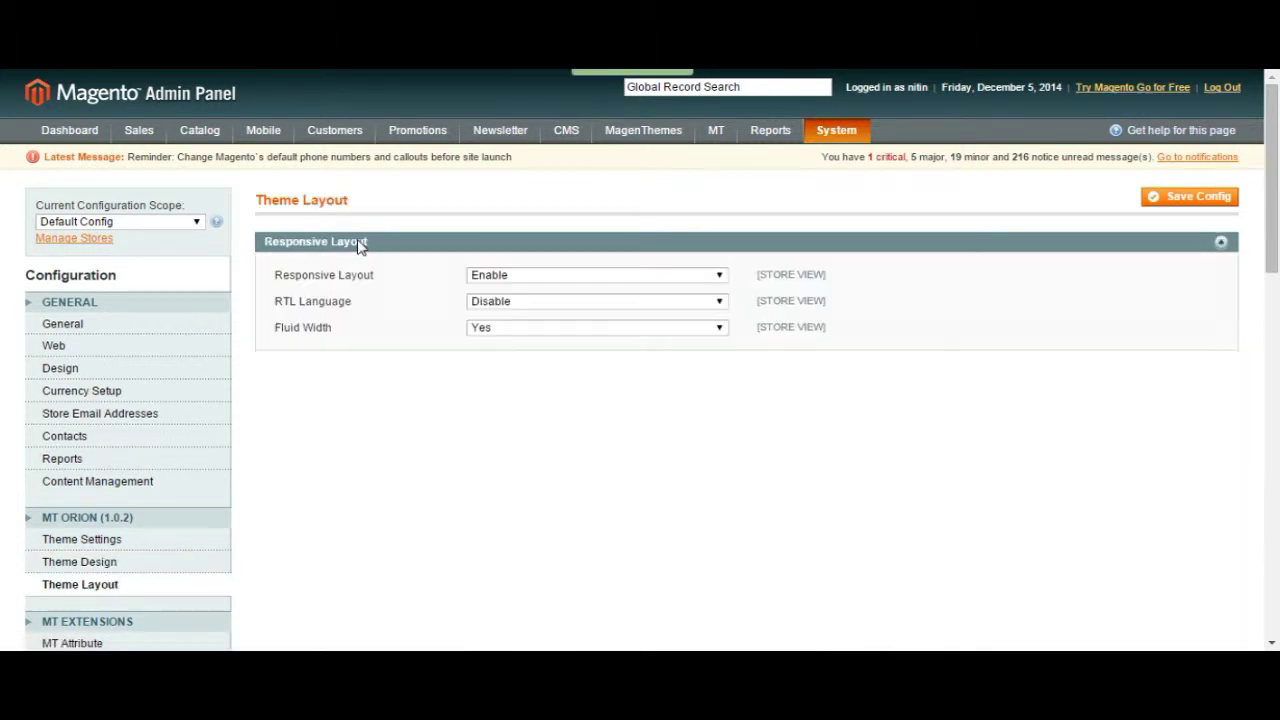
pyautogui.scroll(-1, 360, 310)
pyautogui.scroll(-1, 358, 319)
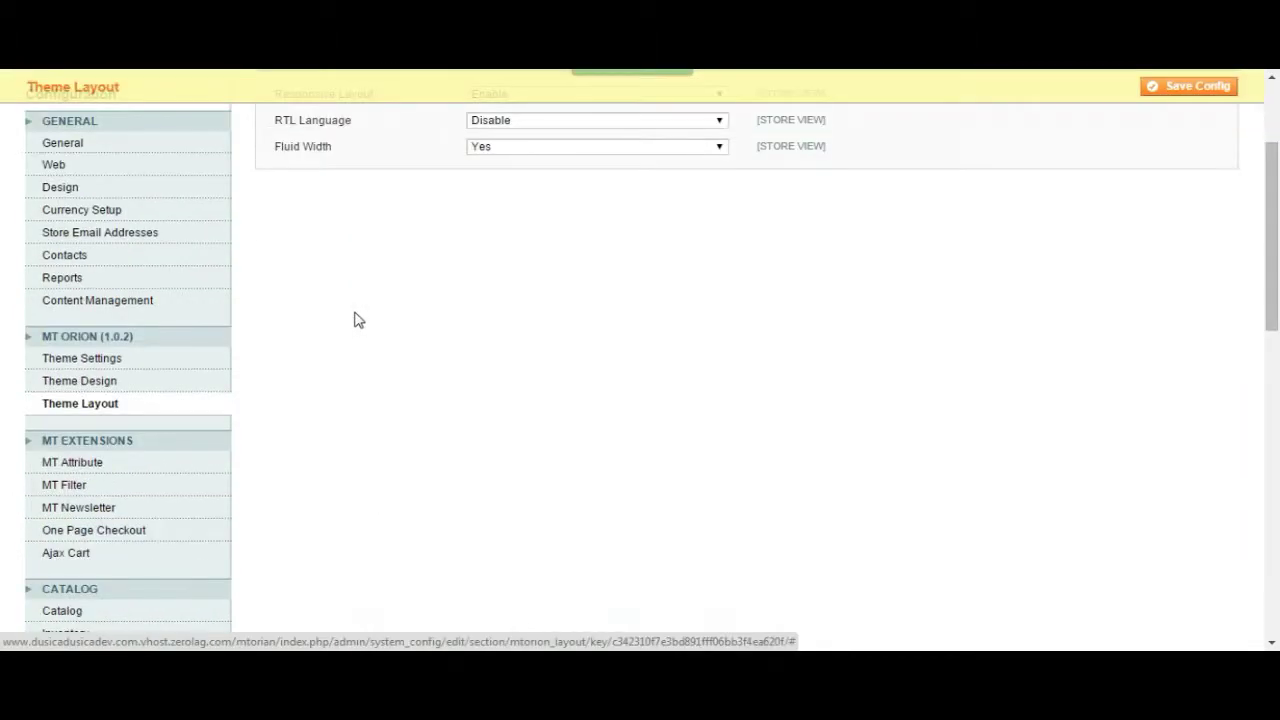
# Open the MT Attribute configuration and expand its General settings
pyautogui.click(106, 468)
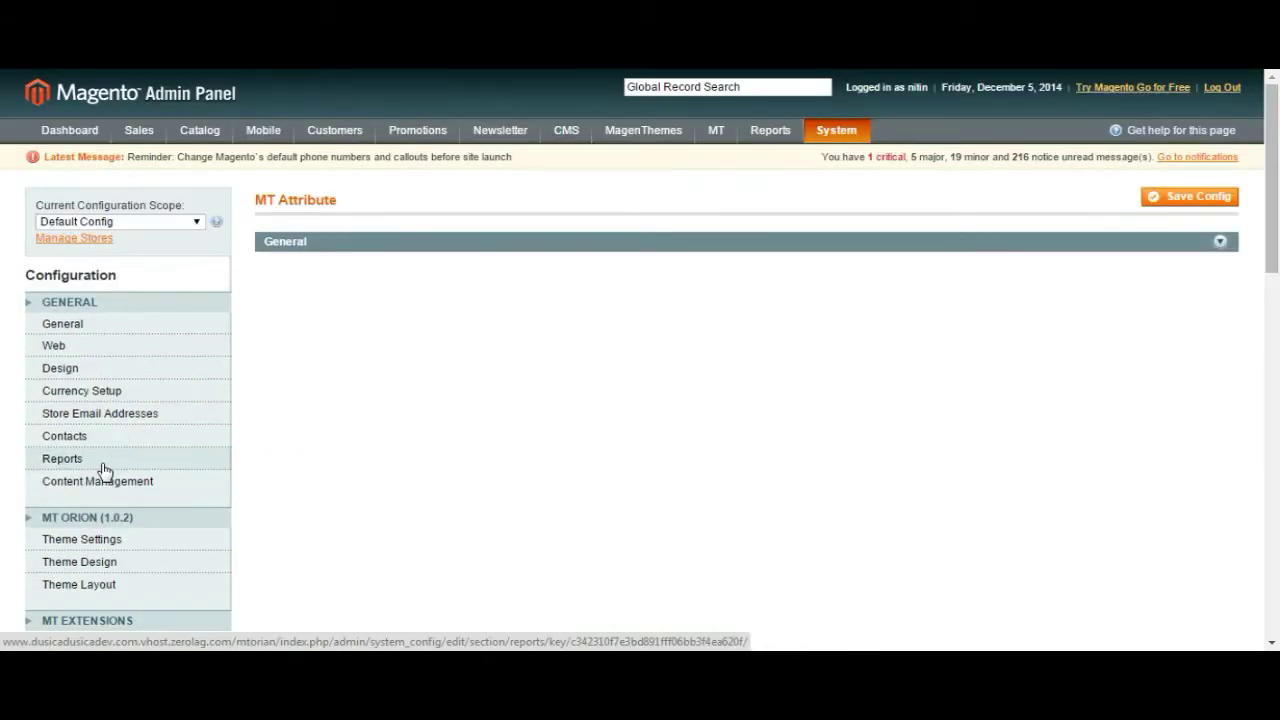
pyautogui.click(325, 243)
pyautogui.scroll(-3, 326, 249)
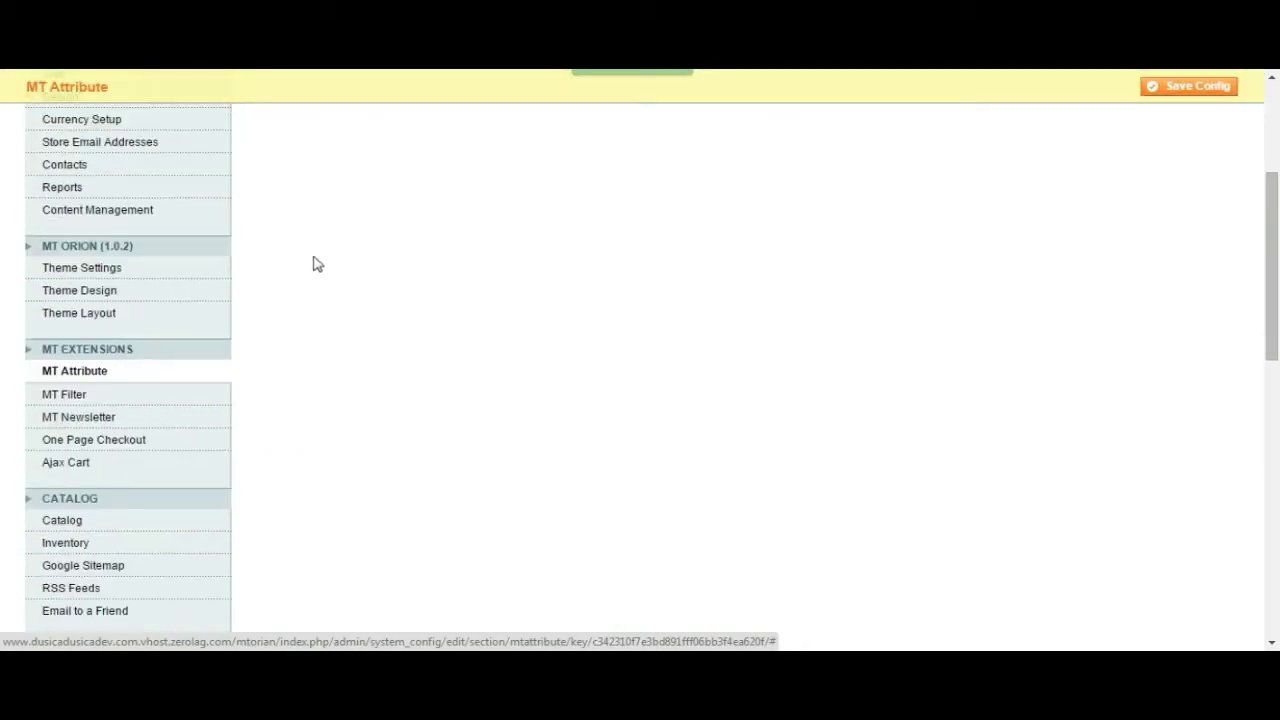
pyautogui.scroll(-2, 313, 264)
# Open the Catalog configuration and expand its Frontend settings
pyautogui.click(82, 345)
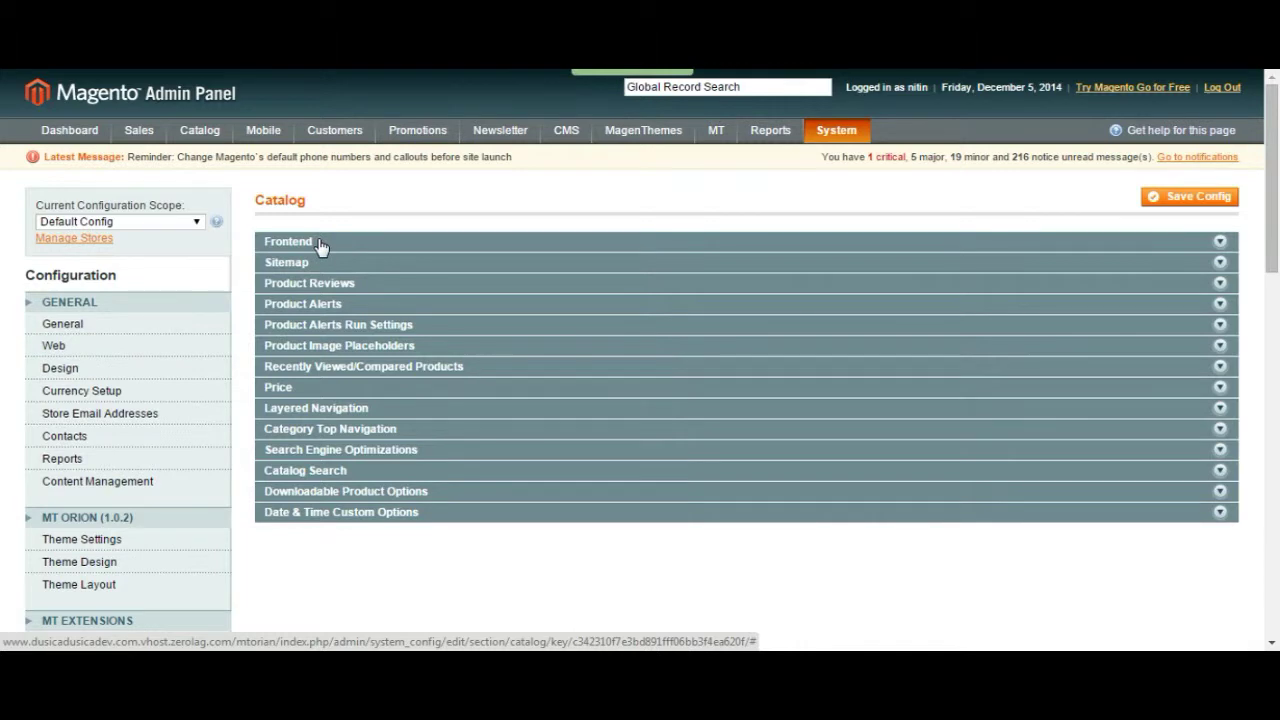
pyautogui.scroll(-4, 334, 266)
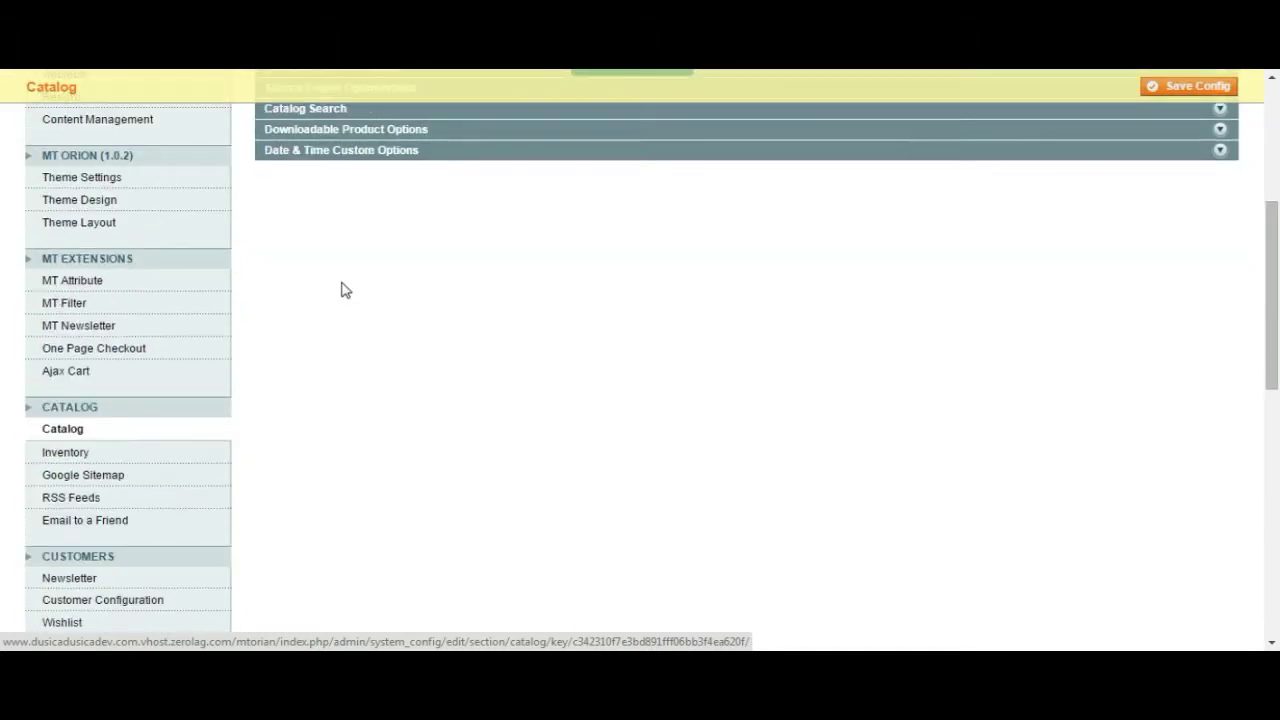
pyautogui.scroll(3, 341, 290)
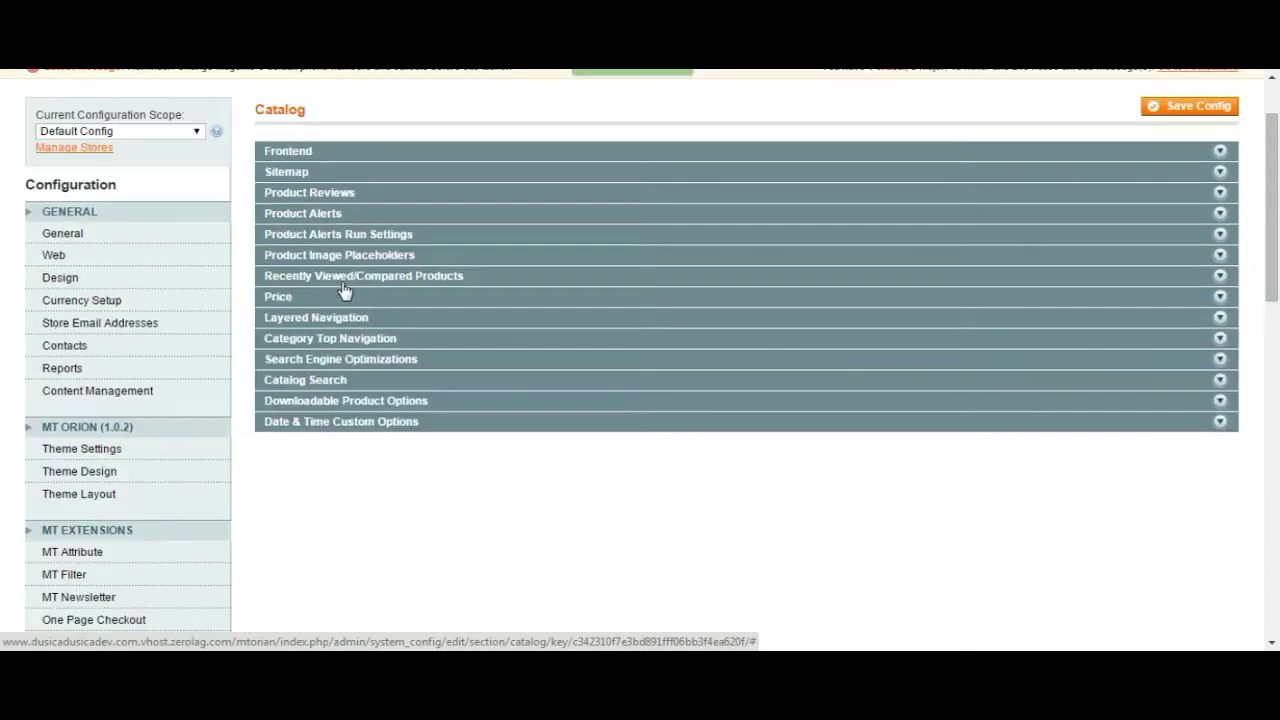
pyautogui.click(327, 160)
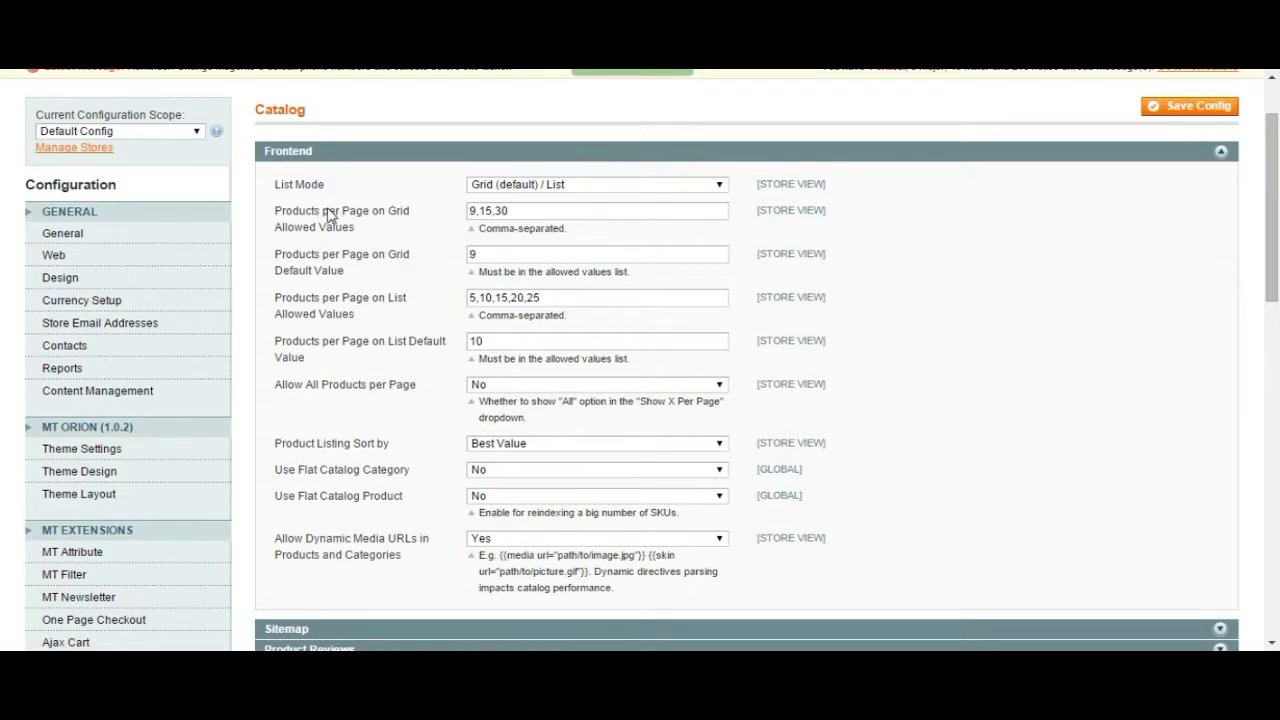
pyautogui.scroll(-1, 329, 214)
pyautogui.scroll(1, 329, 214)
pyautogui.scroll(-2, 340, 300)
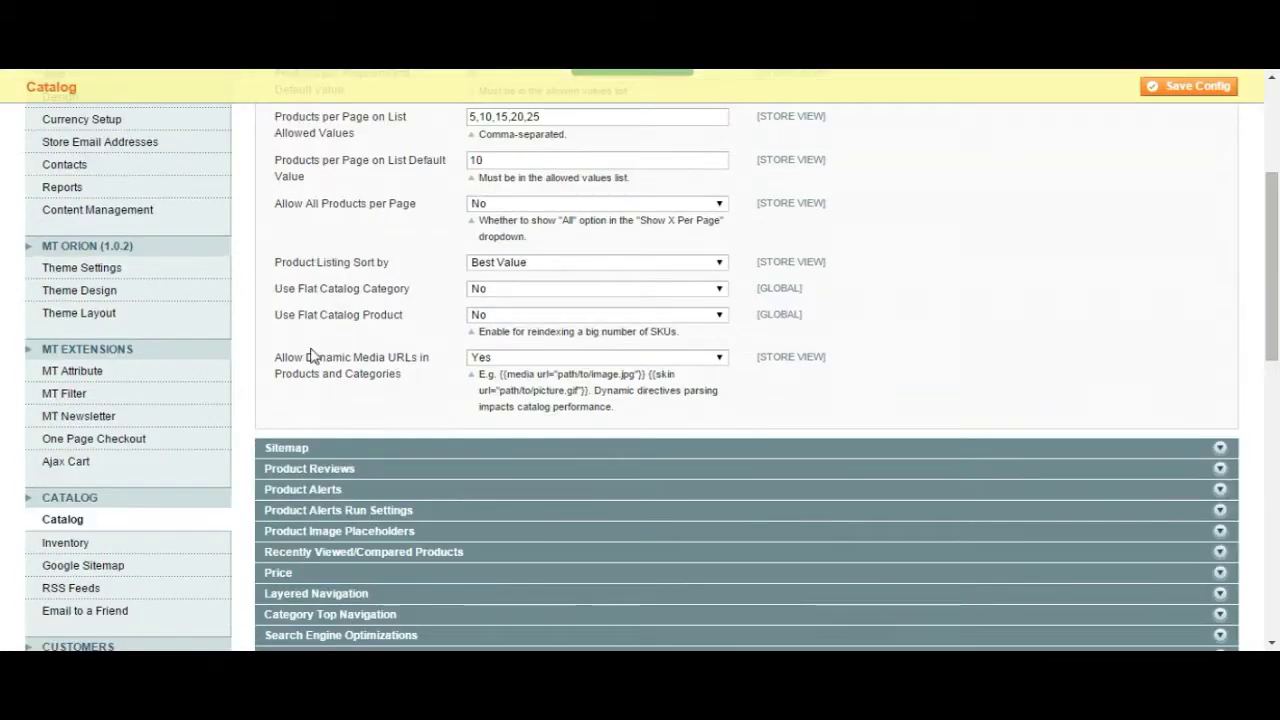
# Expand Product Reviews, keeping guest reviews allowed as Yes
pyautogui.click(338, 468)
pyautogui.scroll(-1, 350, 449)
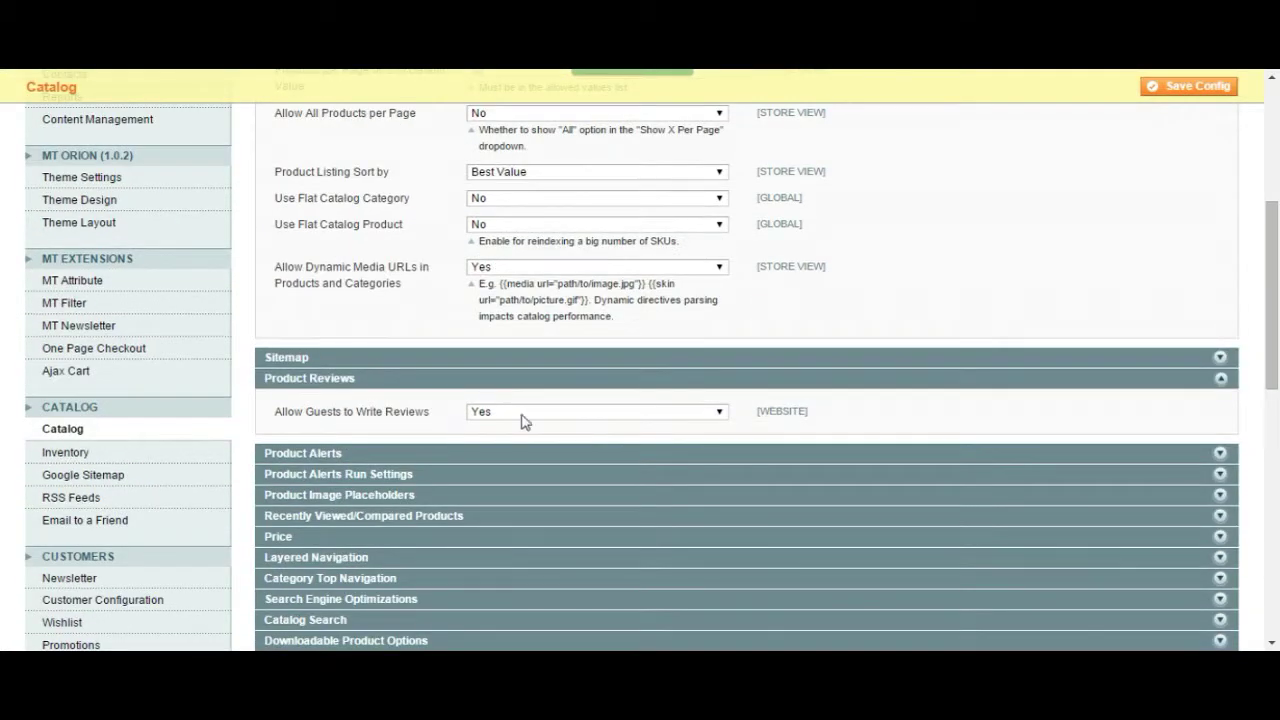
pyautogui.click(524, 414)
pyautogui.click(536, 413)
pyautogui.scroll(-1, 374, 415)
# Expand the Price, Catalog Search and Search Engine Optimizations settings
pyautogui.click(350, 446)
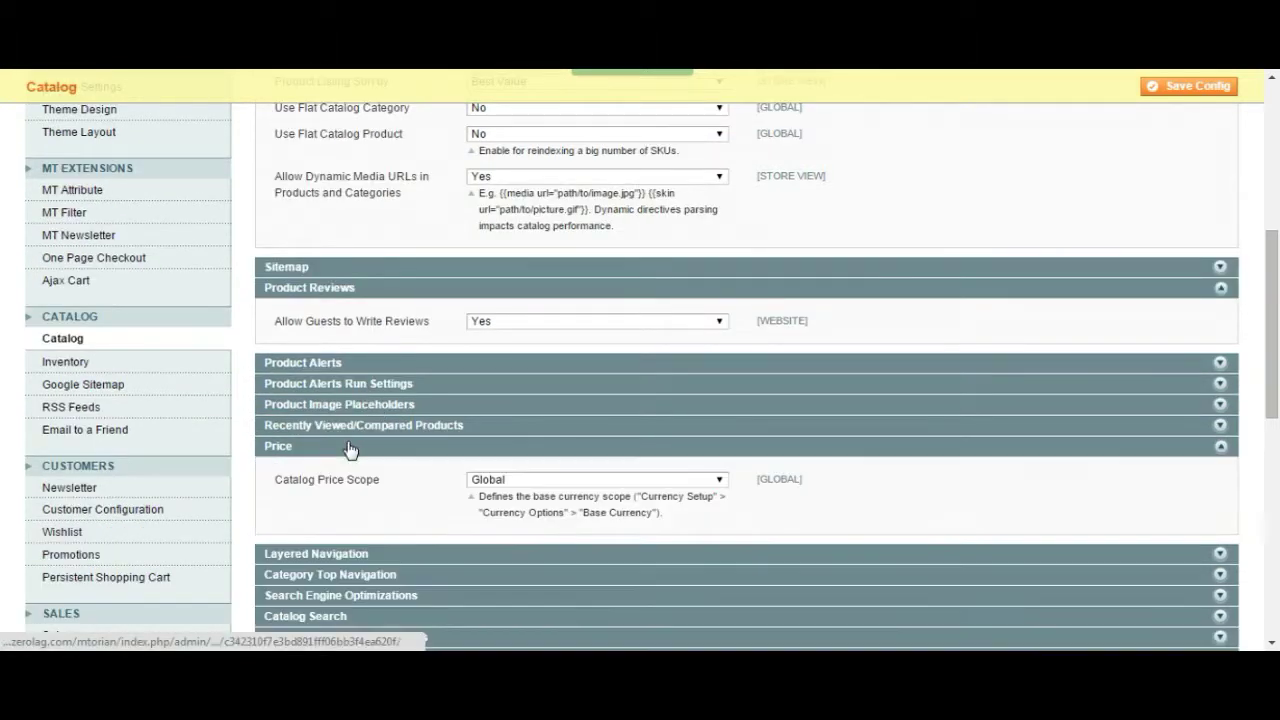
pyautogui.scroll(-1, 350, 449)
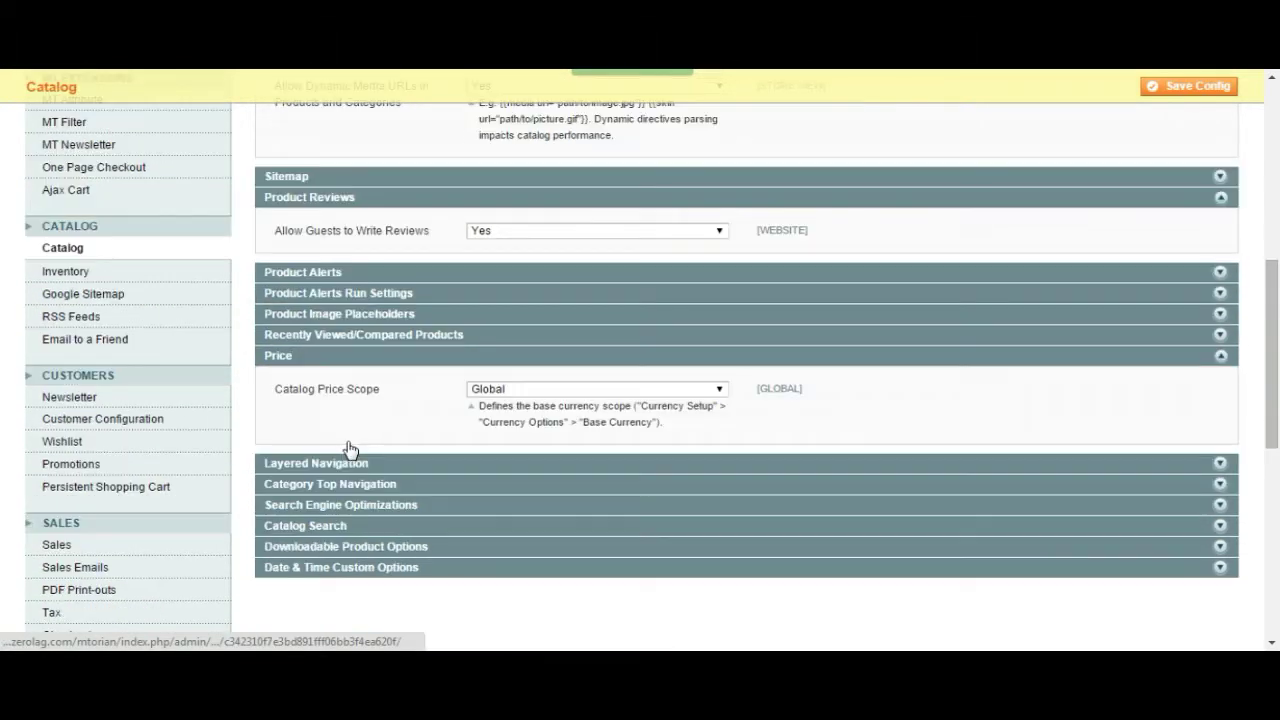
pyautogui.click(340, 525)
pyautogui.click(358, 508)
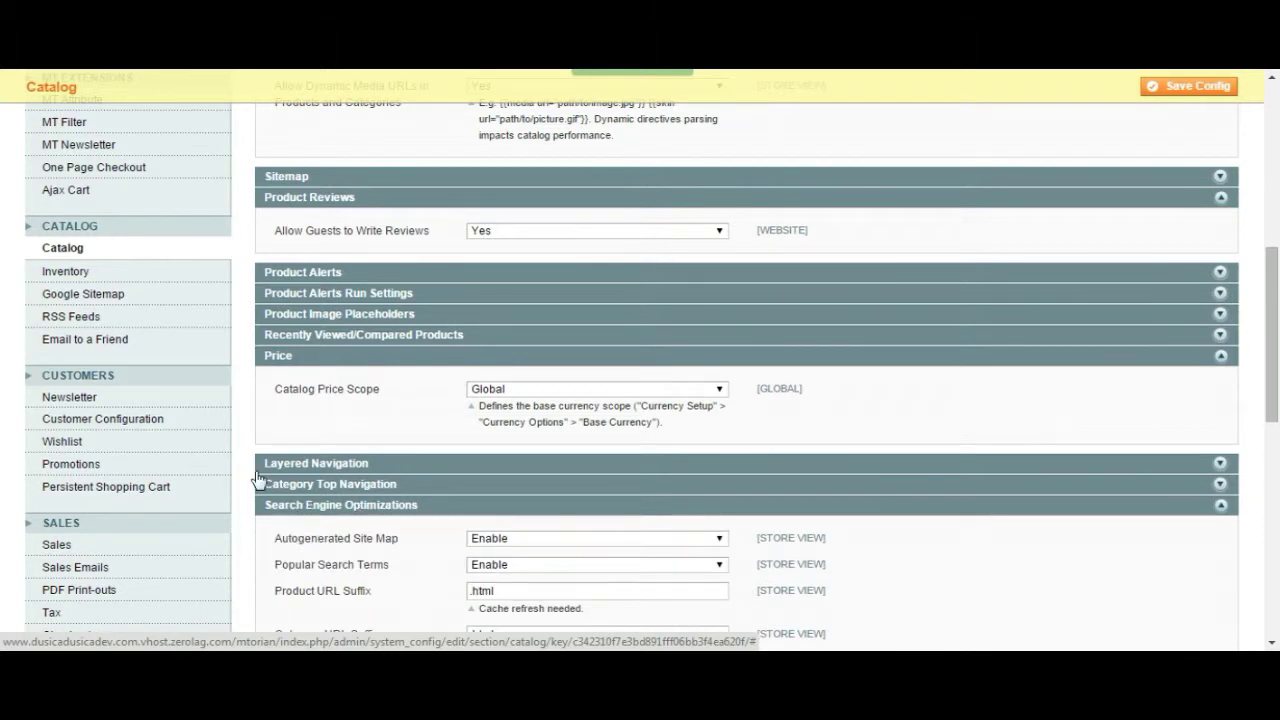
pyautogui.scroll(-1, 214, 480)
pyautogui.scroll(1, 200, 450)
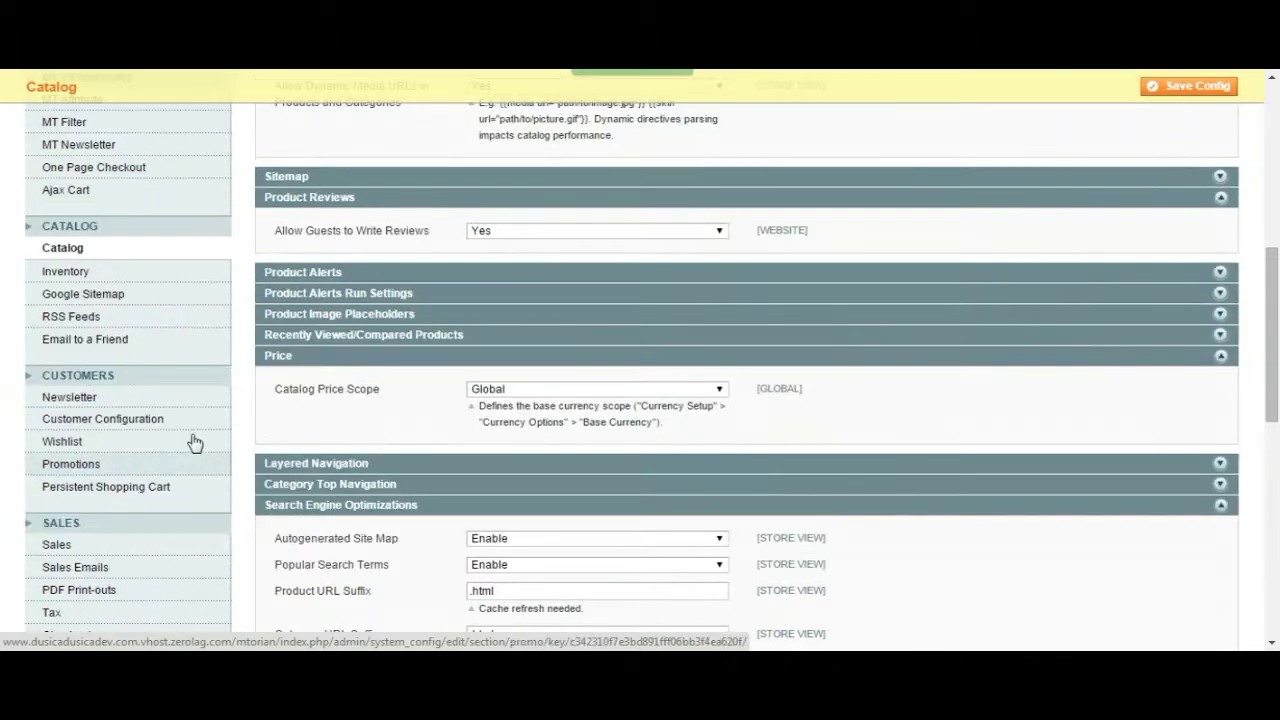
pyautogui.click(86, 271)
# Scroll through the Sales configuration and sidebar down to the ADVANCED group
pyautogui.scroll(-1, 2, 338)
pyautogui.scroll(-2, 2, 338)
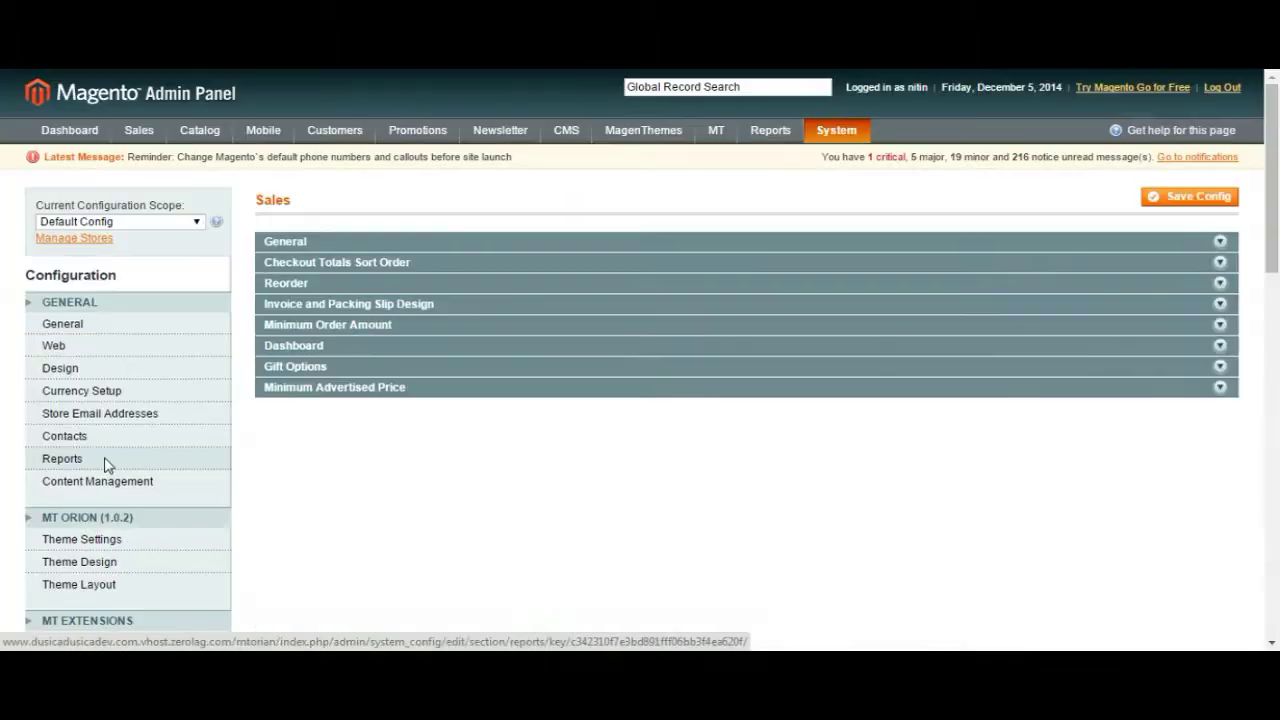
pyautogui.scroll(-5, 107, 460)
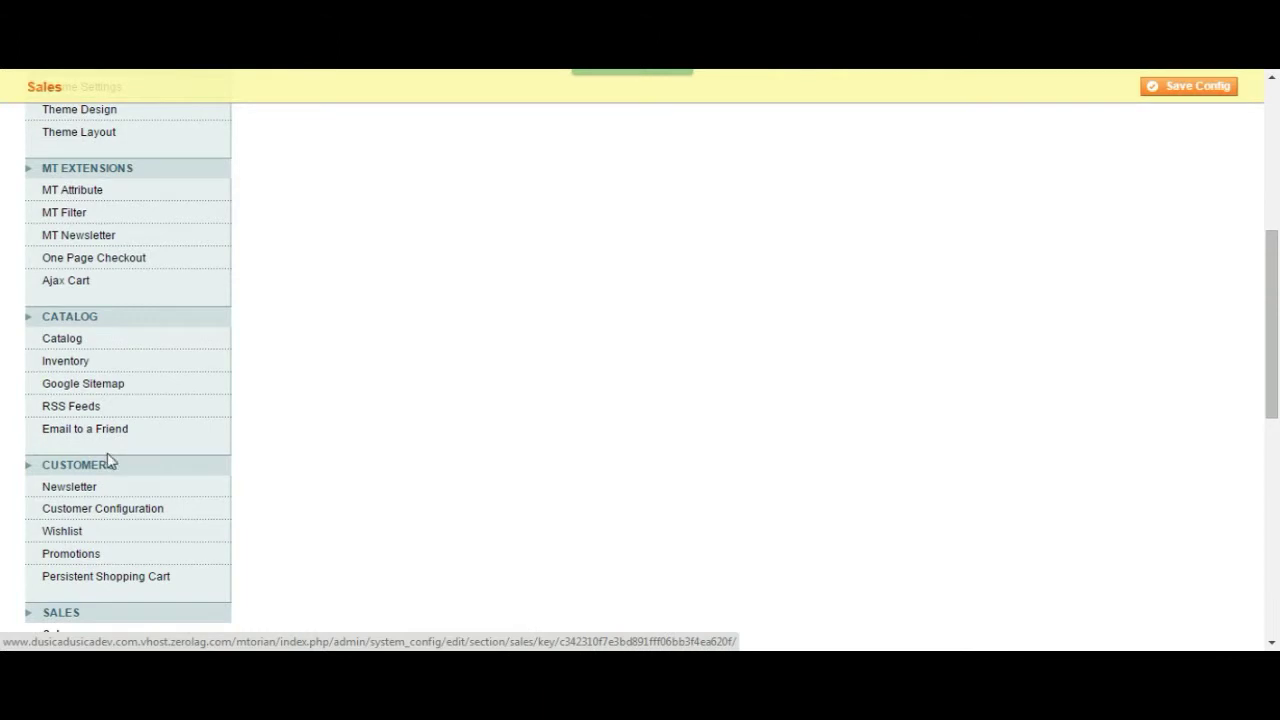
pyautogui.scroll(-4, 106, 457)
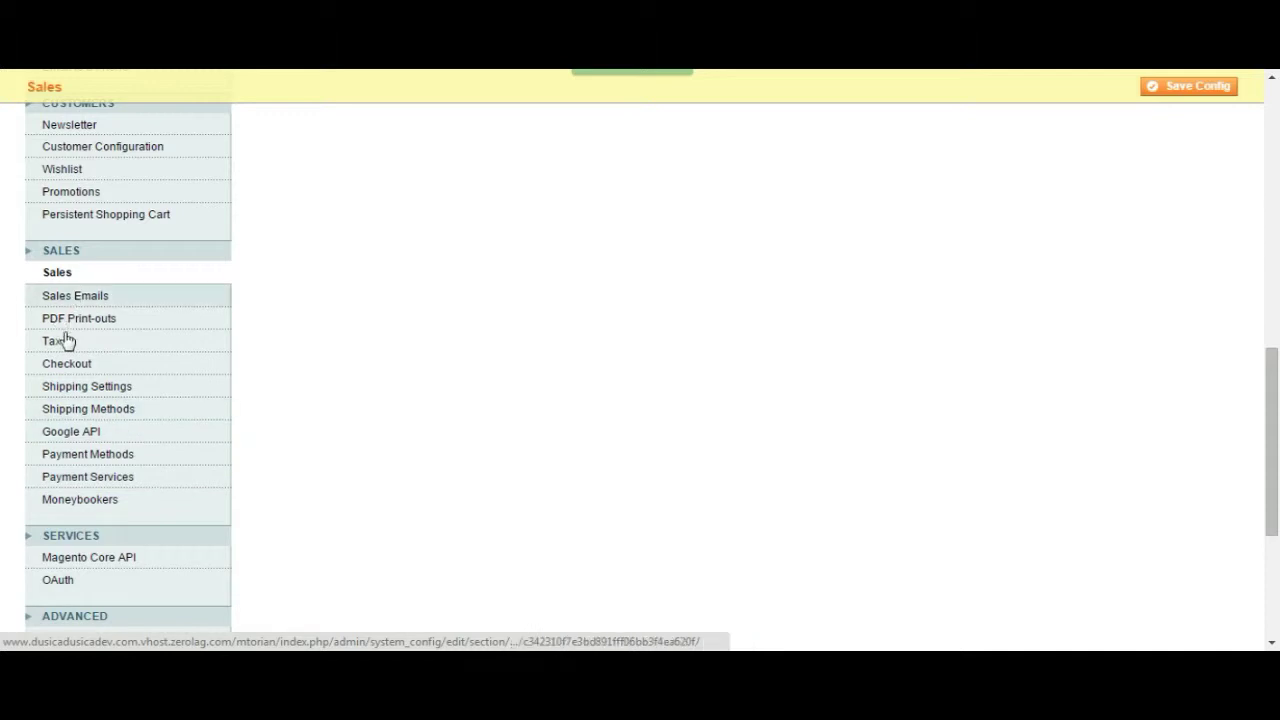
pyautogui.scroll(-1, 75, 352)
pyautogui.scroll(-1, 80, 390)
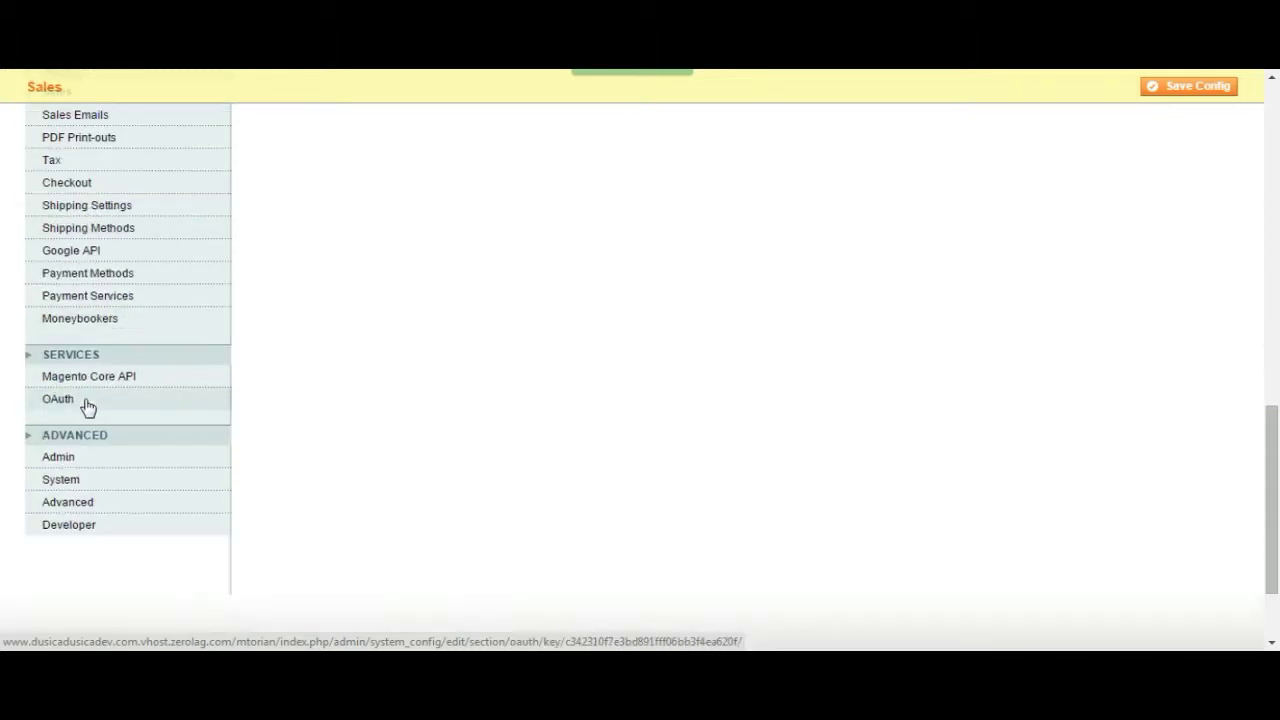
pyautogui.scroll(2, 207, 350)
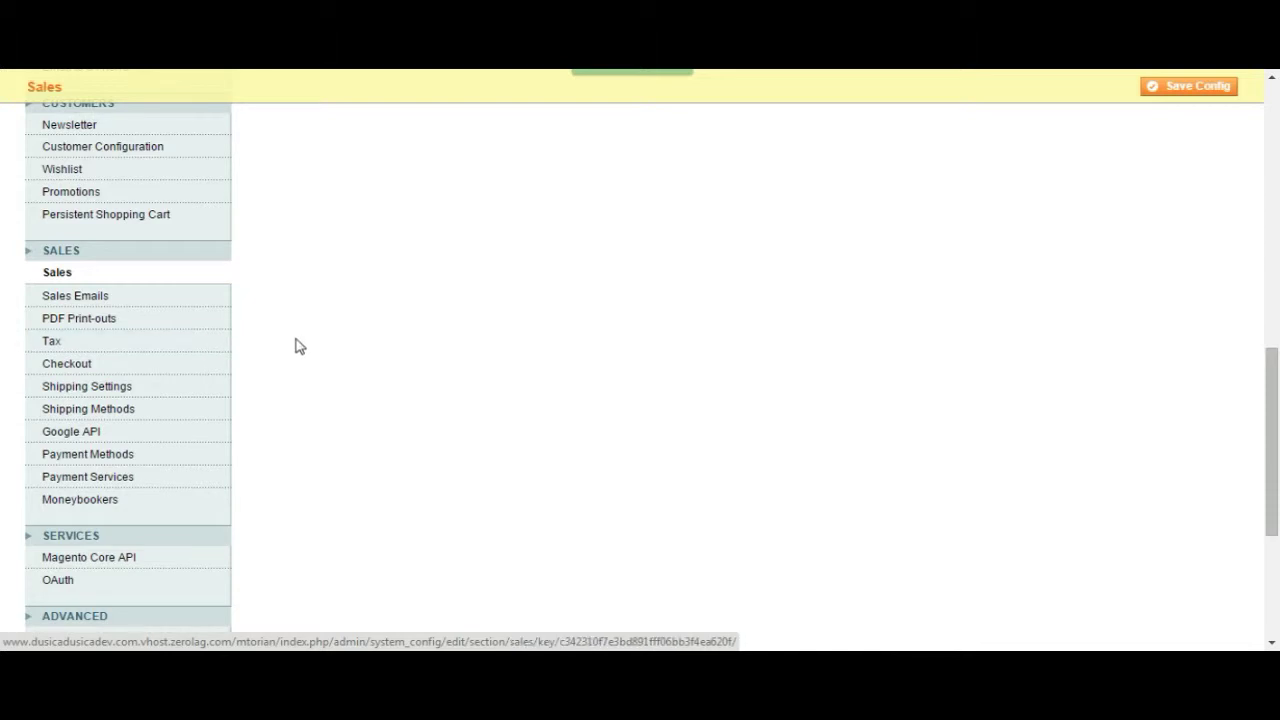
pyautogui.scroll(-2, 295, 346)
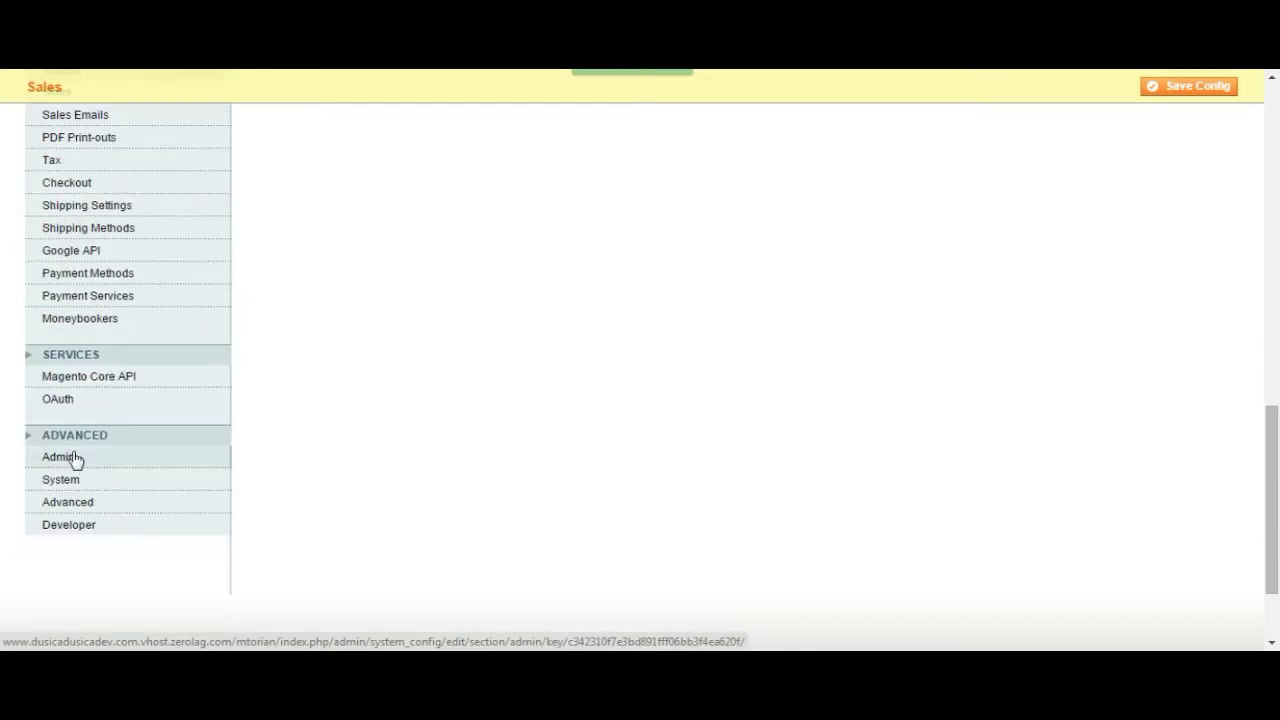
# Open Admin configuration and expand Admin User Emails, Startup Page, Admin Base URL and Security
pyautogui.click(75, 460)
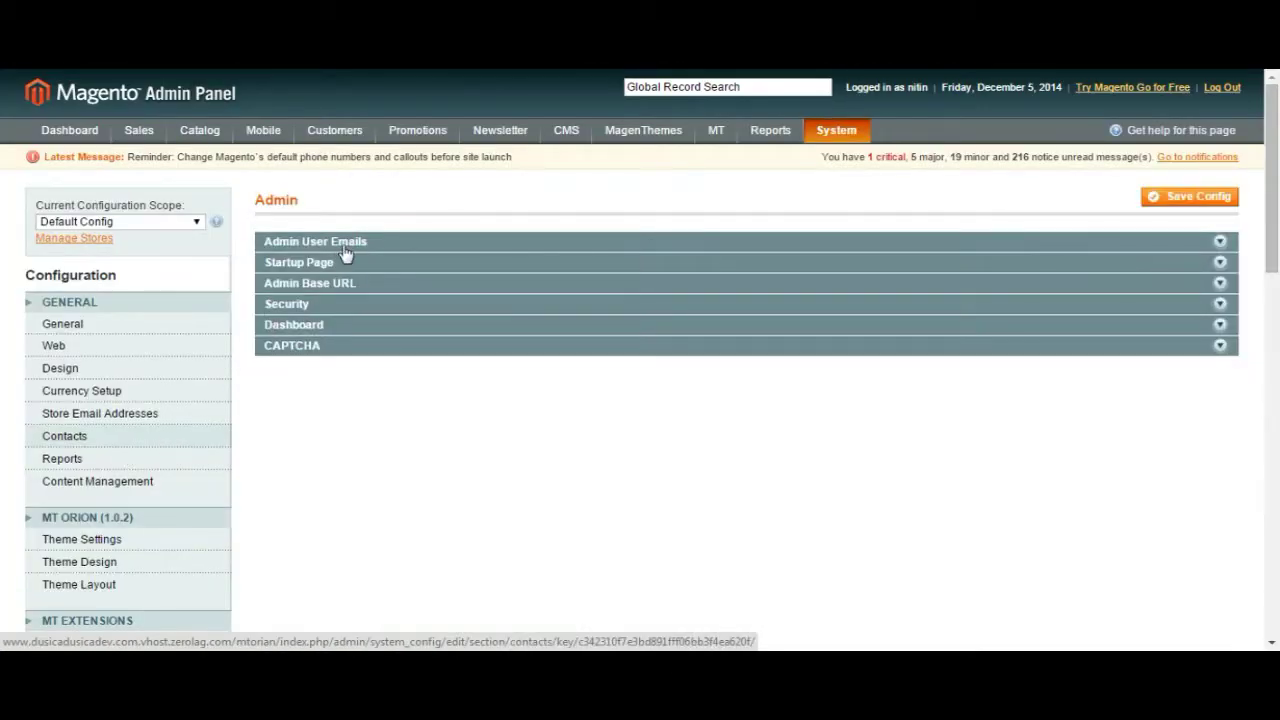
pyautogui.click(346, 245)
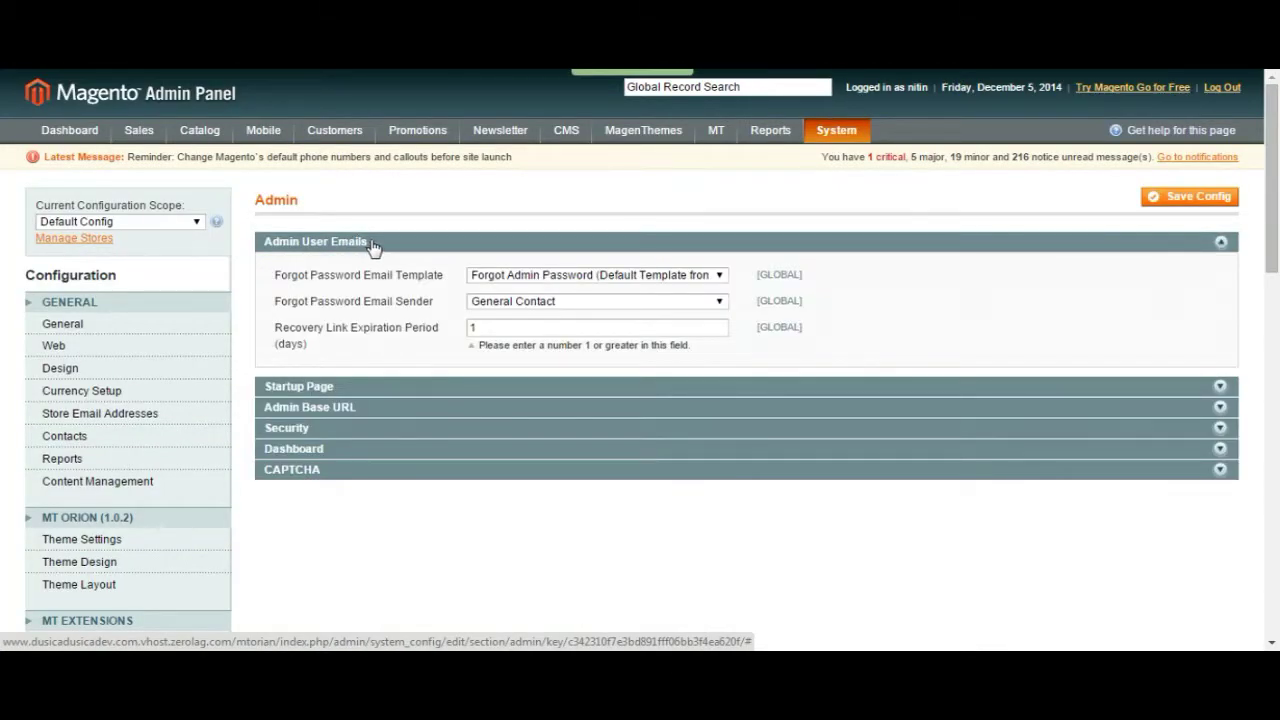
pyautogui.click(340, 387)
pyautogui.scroll(-1, 347, 388)
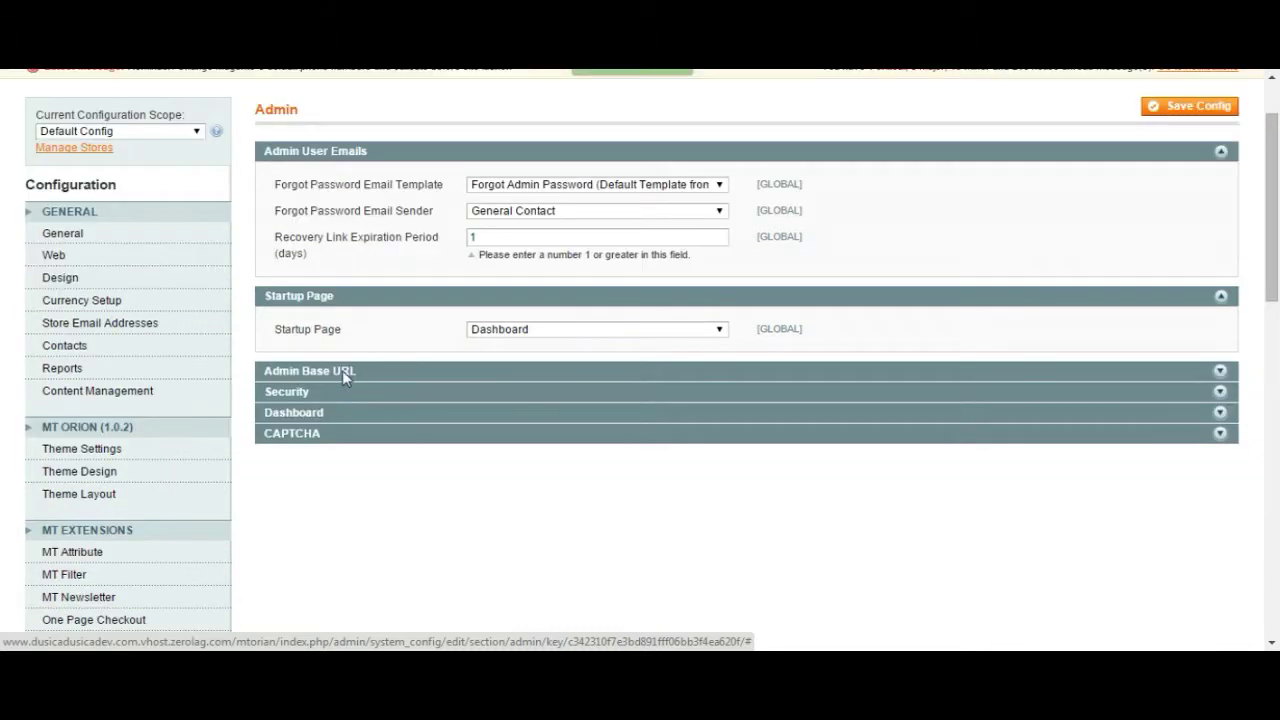
pyautogui.click(346, 371)
pyautogui.scroll(-1, 345, 380)
pyautogui.click(328, 382)
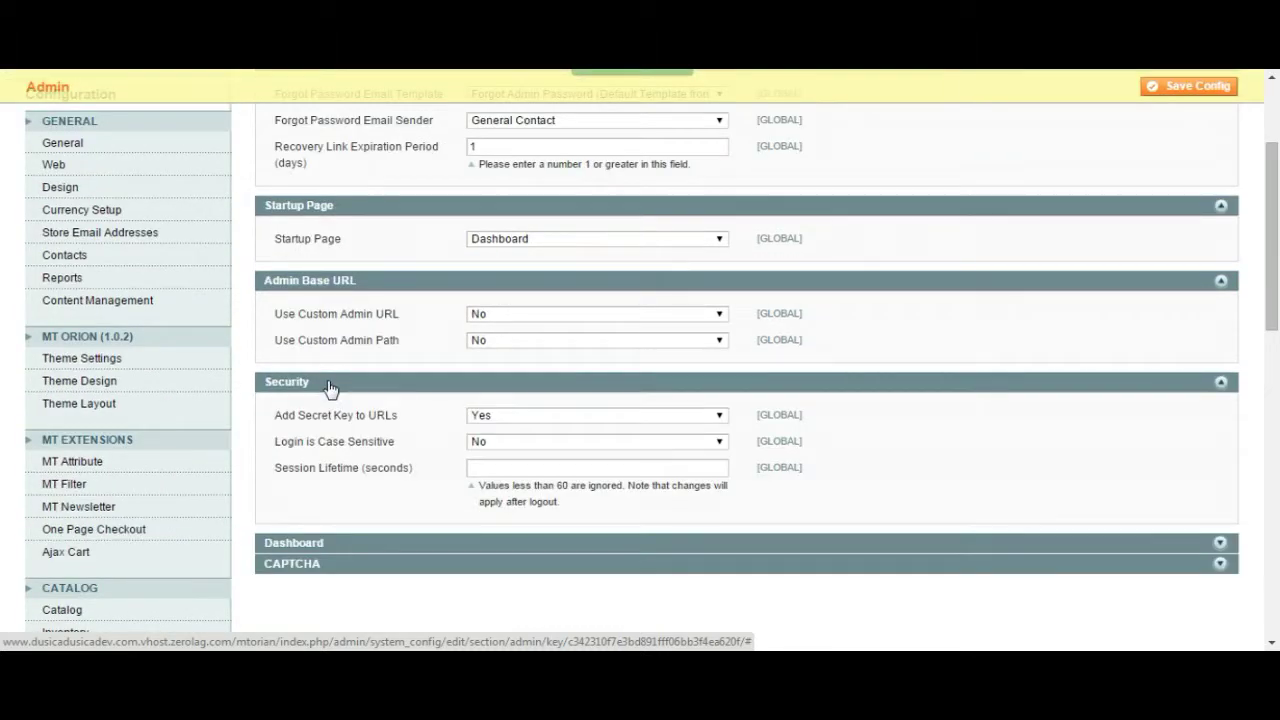
pyautogui.scroll(-4, 314, 432)
pyautogui.scroll(-5, 310, 444)
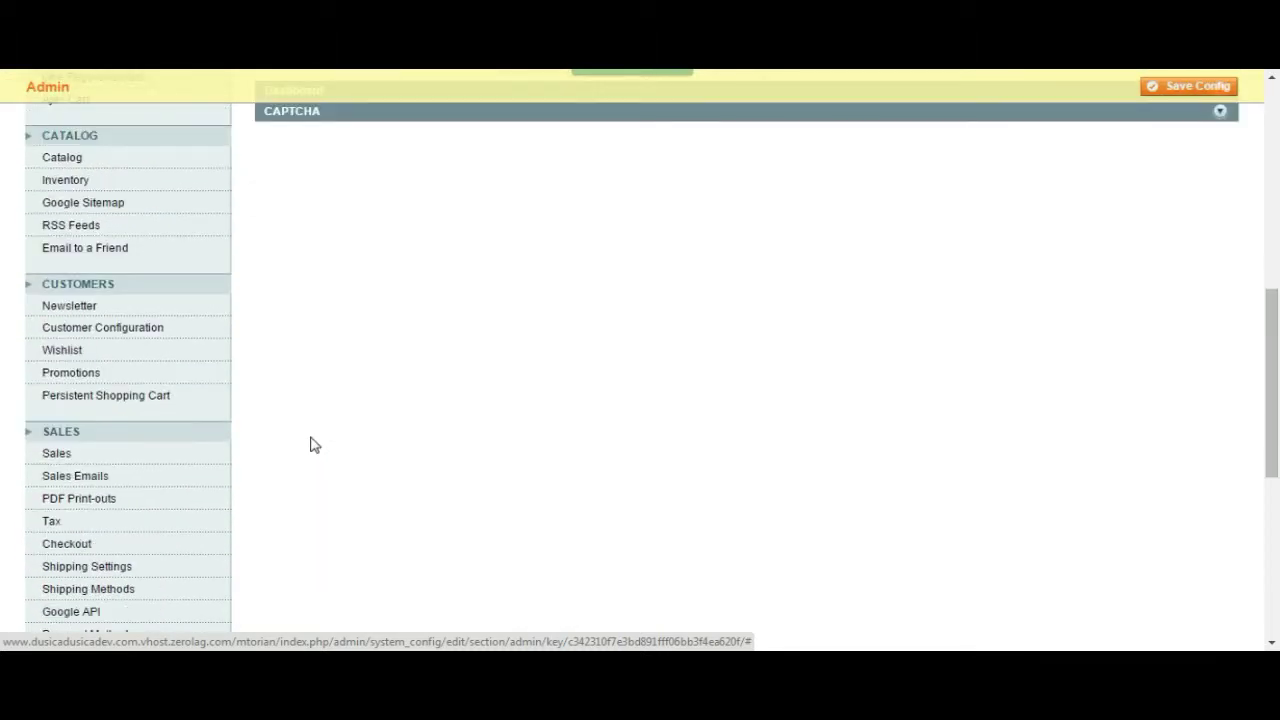
pyautogui.click(58, 393)
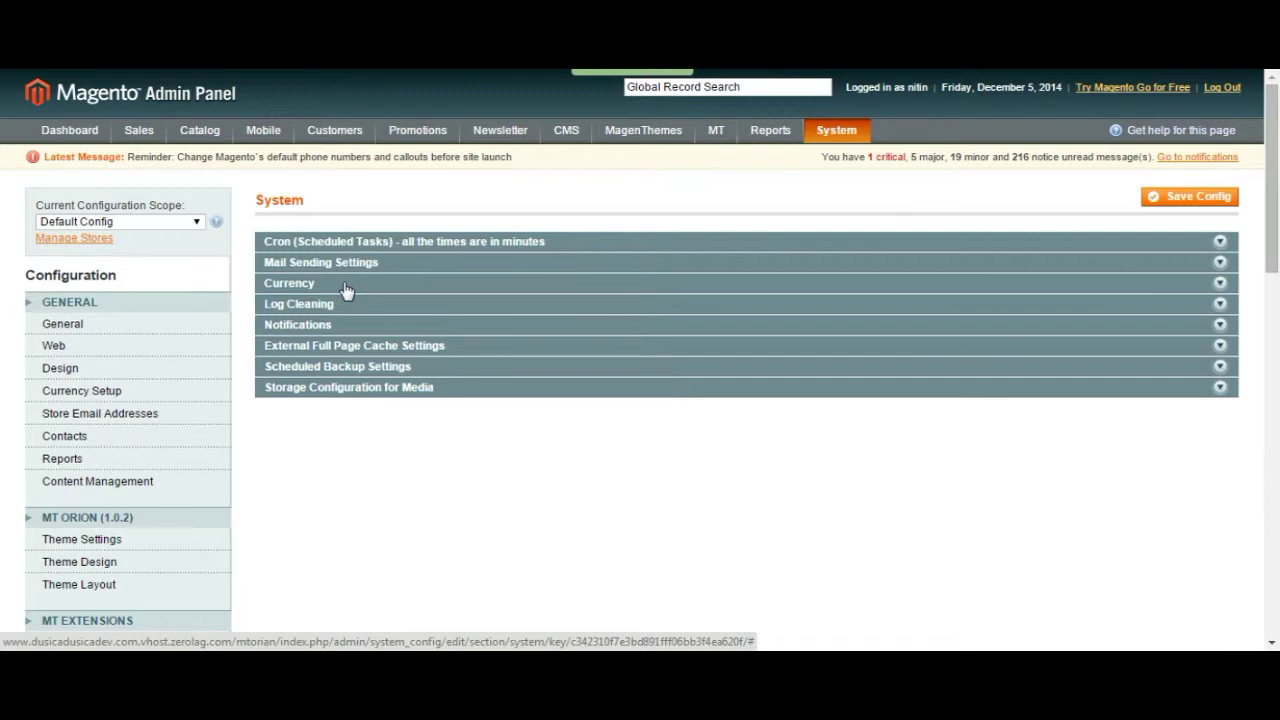
# Scroll through the System configuration sections
pyautogui.scroll(-3, 345, 290)
pyautogui.scroll(-2, 347, 291)
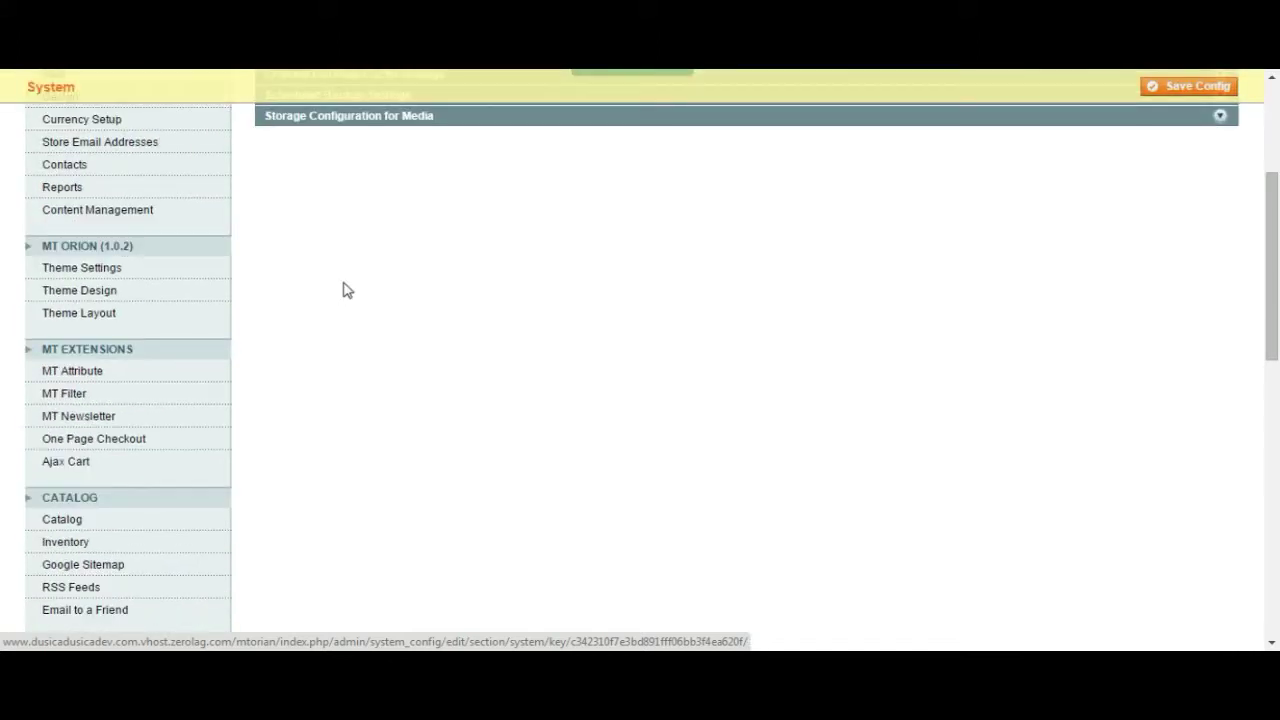
pyautogui.scroll(-3, 345, 290)
pyautogui.scroll(3, 345, 290)
pyautogui.scroll(-6, 345, 290)
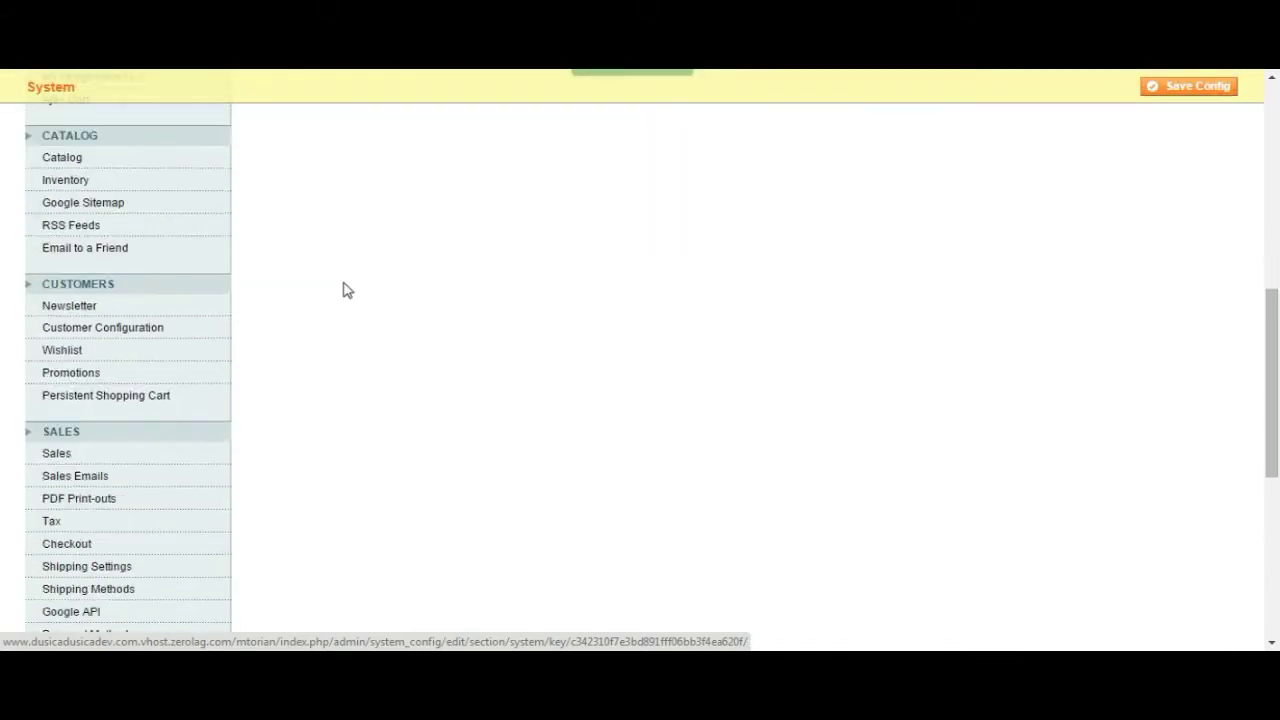
# Open the Tax configuration page under SALES
pyautogui.scroll(-2, 140, 474)
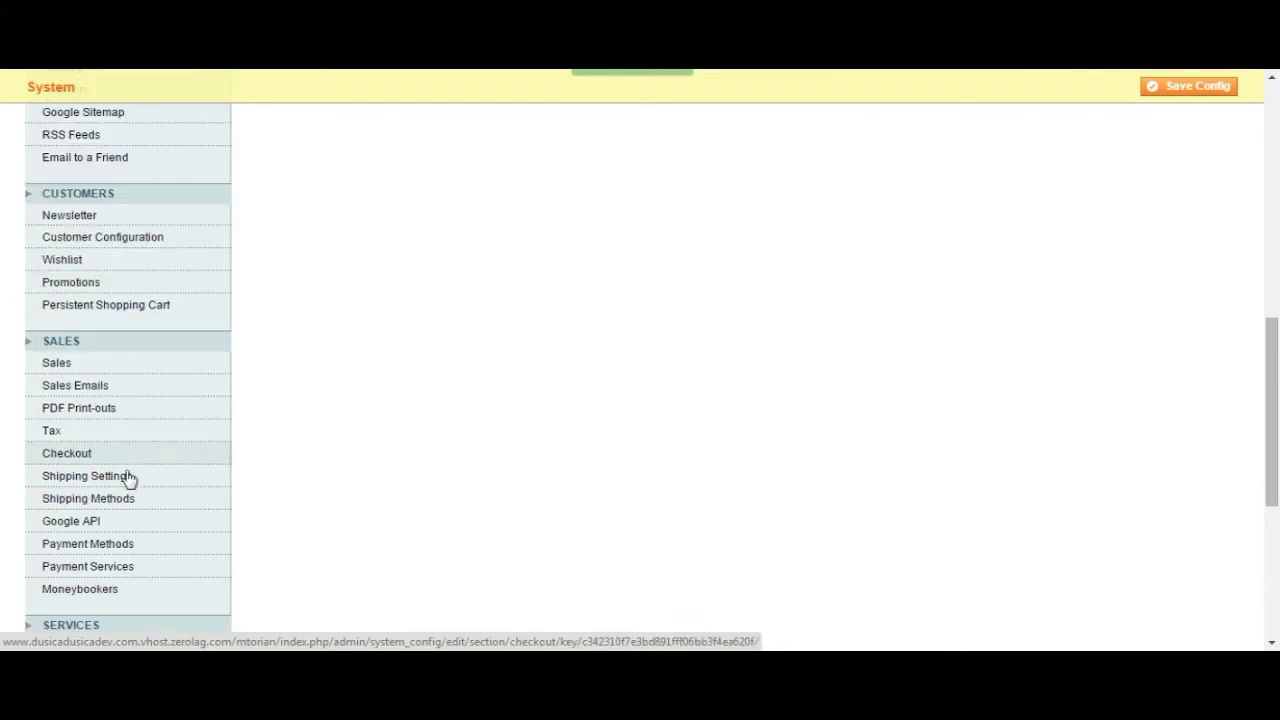
pyautogui.click(82, 437)
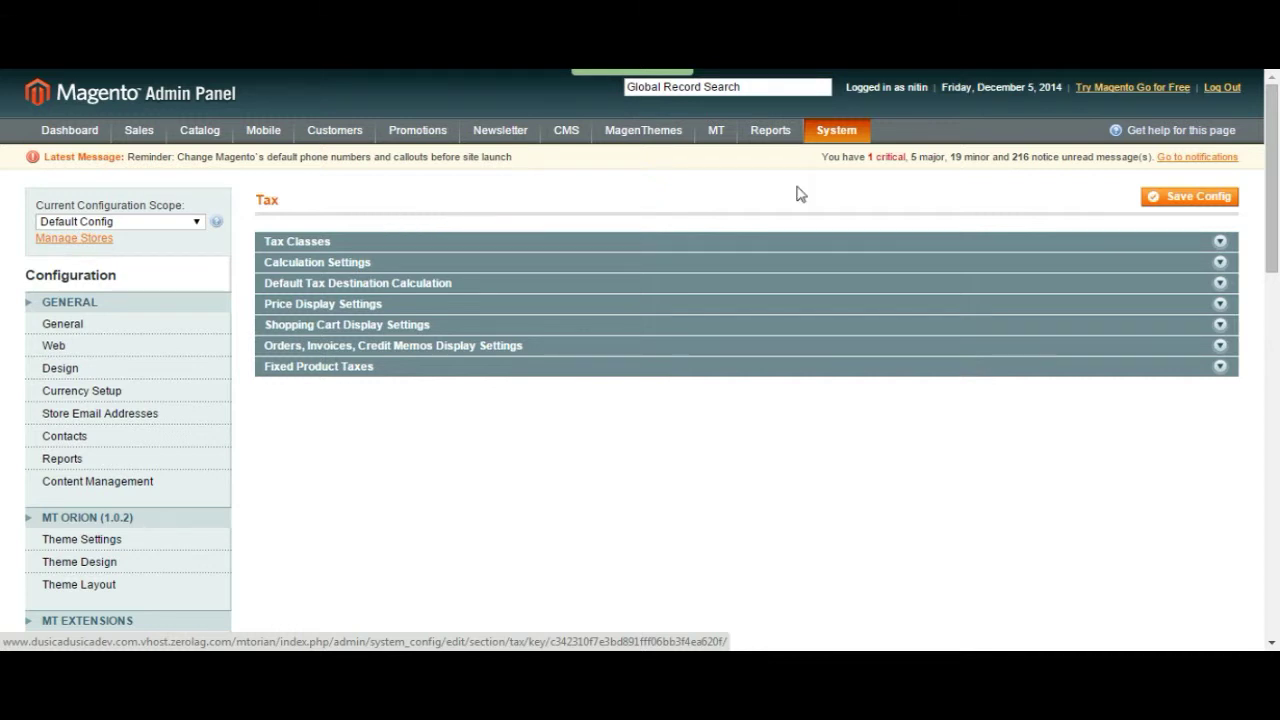
pyautogui.moveTo(839, 133)
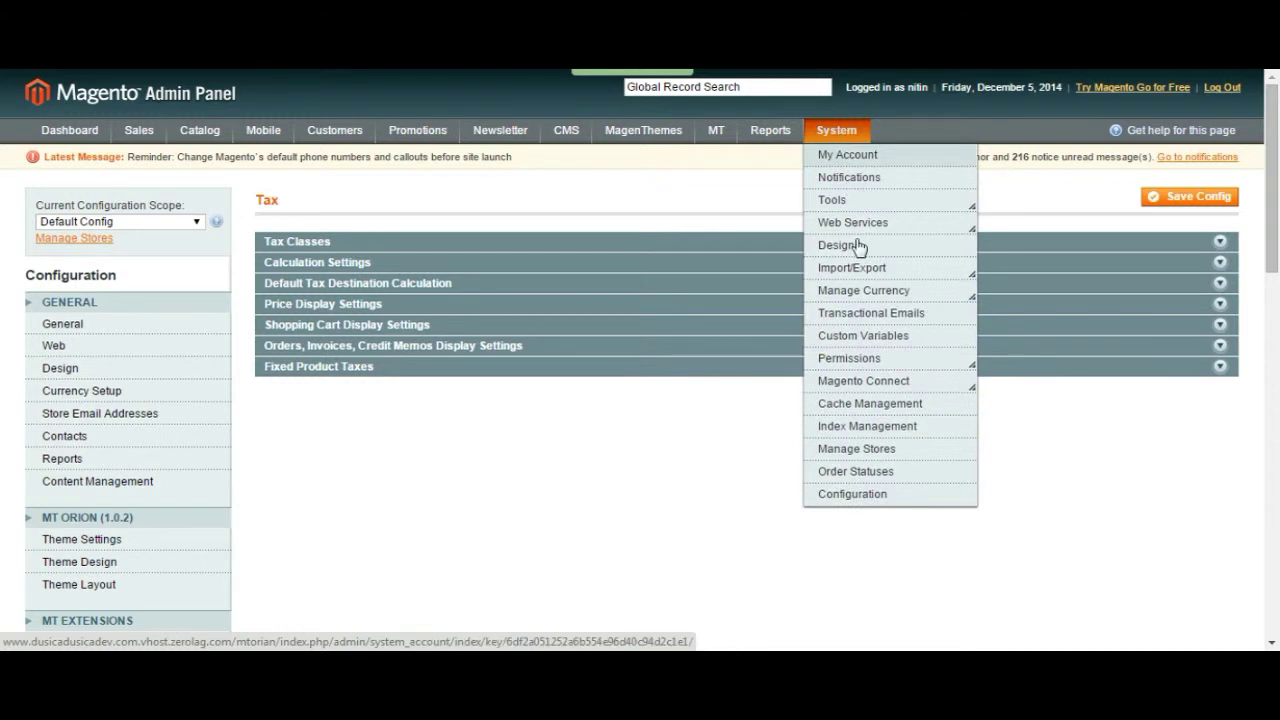